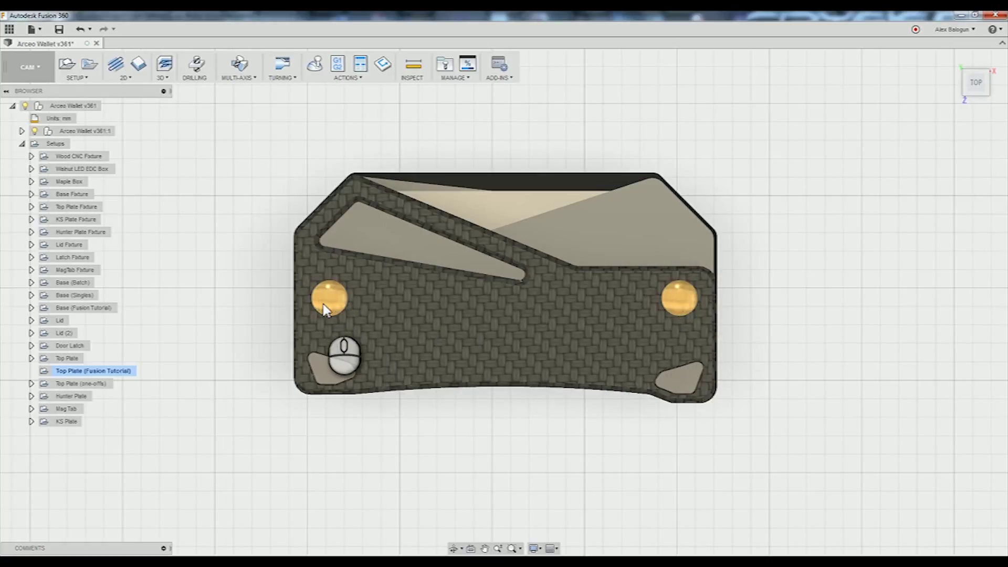
# Examine the assembled wallet's top plate and the separate top plates laid out on the fixture
pyautogui.scroll(2, 577, 273)
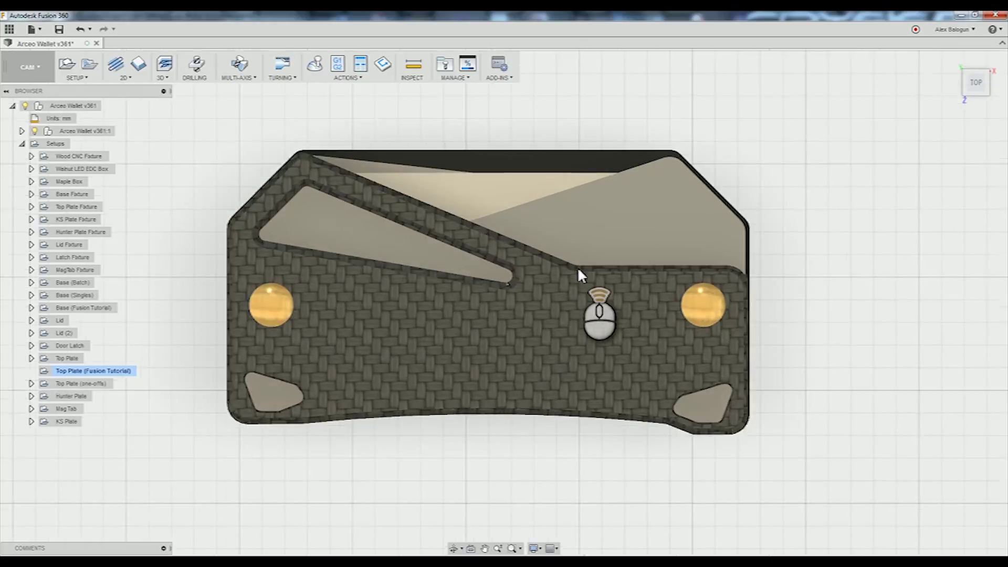
pyautogui.scroll(3, 577, 267)
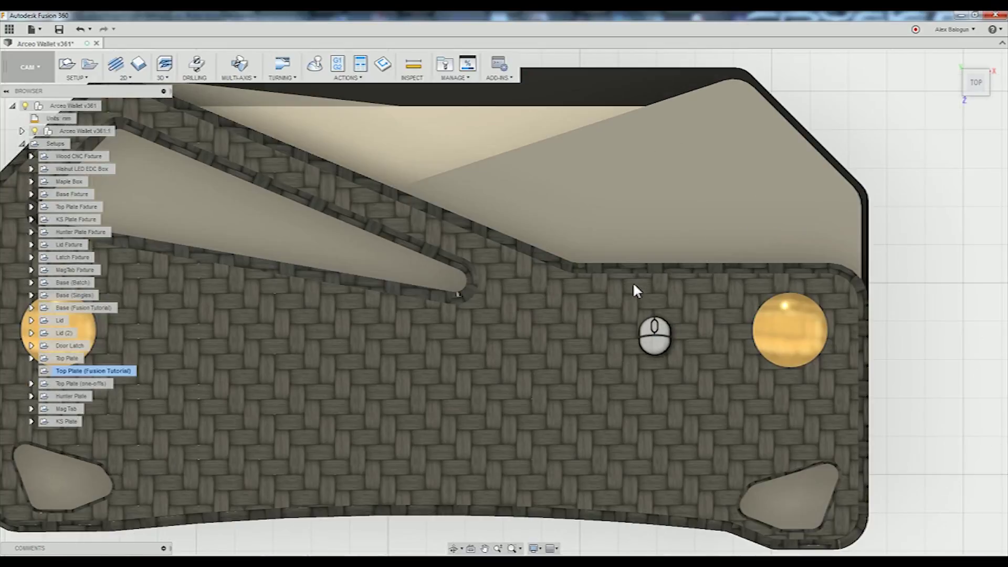
pyautogui.keyDown('shift'); pyautogui.moveTo(632, 282); pyautogui.dragTo(558, 263, button='middle'); pyautogui.keyUp('shift')
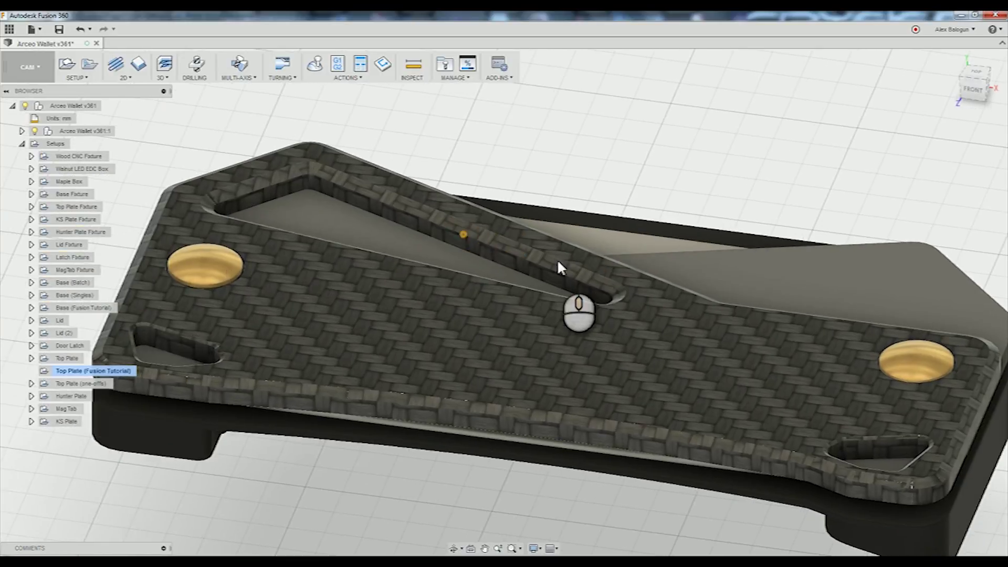
pyautogui.keyDown('shift'); pyautogui.moveTo(544, 266); pyautogui.dragTo(553, 269, button='middle'); pyautogui.keyUp('shift')
pyautogui.scroll(-5, 557, 270)
pyautogui.moveTo(579, 195)
pyautogui.mouseDown(button='middle')
pyautogui.moveTo(591, 214)
pyautogui.moveTo(574, 377)
pyautogui.mouseUp(button='middle')
pyautogui.moveTo(589, 212)
pyautogui.mouseDown(button='middle')
pyautogui.moveTo(607, 440)
pyautogui.moveTo(608, 392)
pyautogui.moveTo(569, 317)
pyautogui.moveTo(576, 144)
pyautogui.moveTo(579, 259)
pyautogui.mouseUp(button='middle')
pyautogui.scroll(-5, 569, 169)
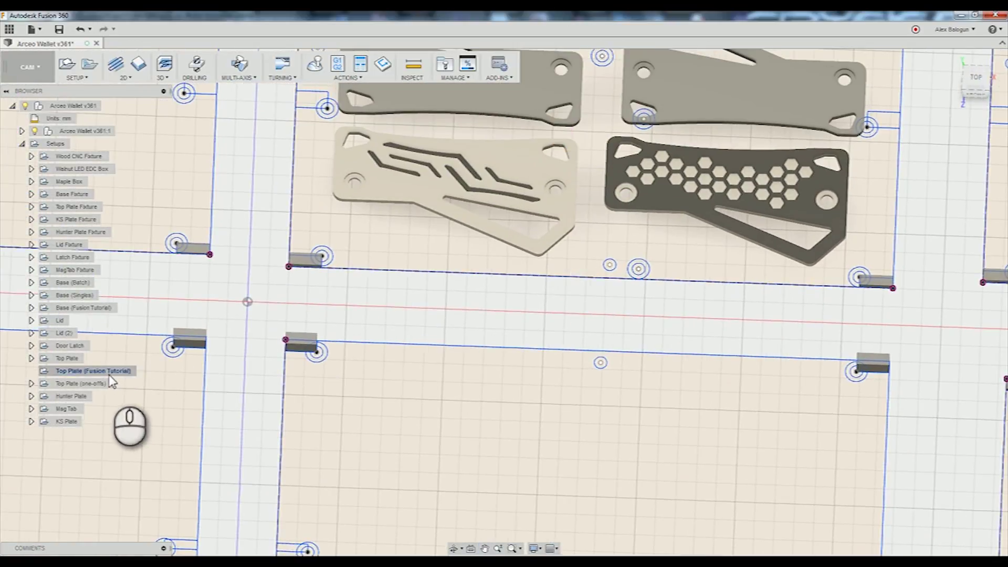
# Select the Top Plate (Fusion Tutorial) setup and inspect the hexagon and angular-slot plates inside its stock
pyautogui.click(109, 374)
pyautogui.scroll(5, 391, 326)
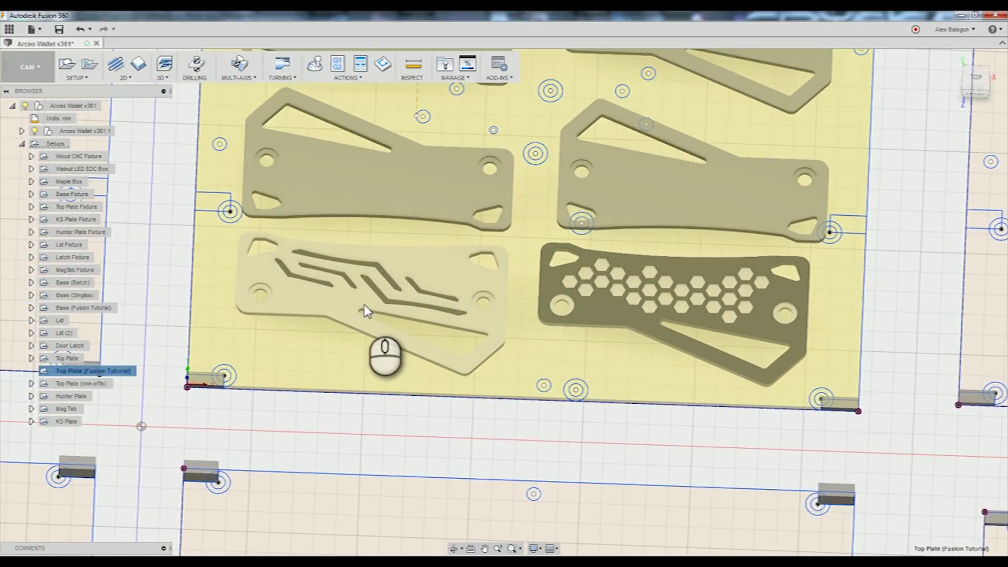
pyautogui.scroll(4, 615, 310)
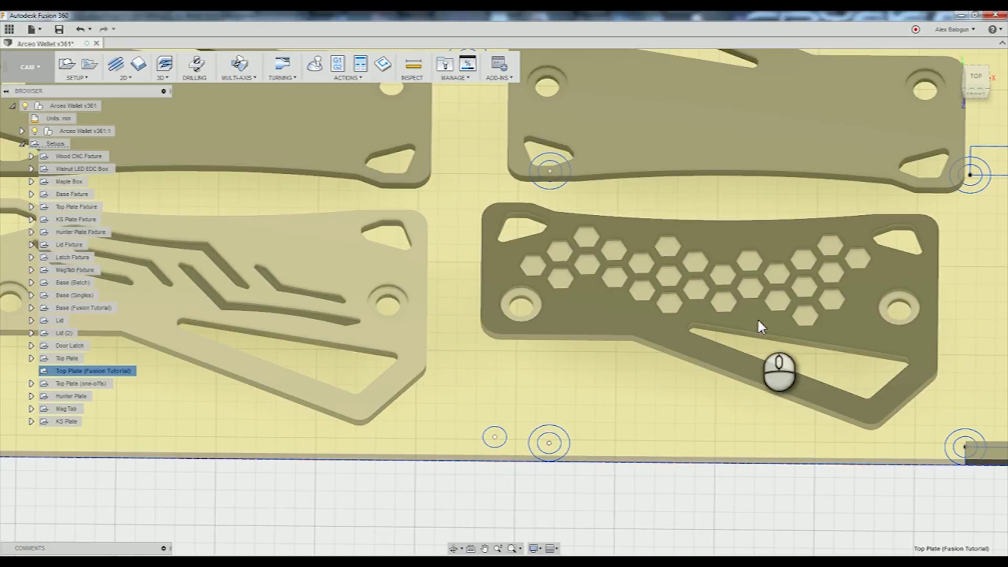
pyautogui.keyDown('shift'); pyautogui.moveTo(757, 321); pyautogui.dragTo(610, 304, button='middle'); pyautogui.keyUp('shift')
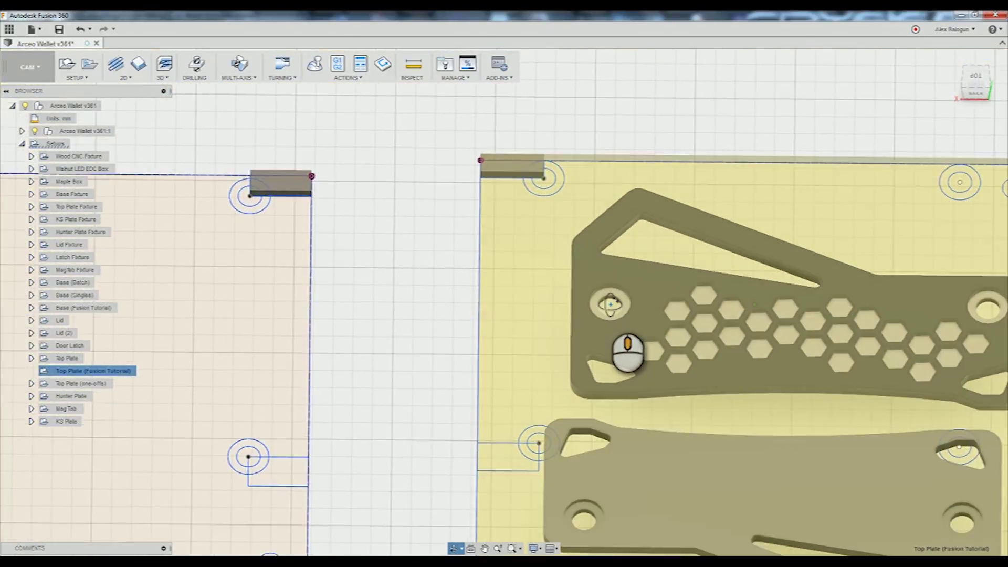
pyautogui.moveTo(630, 360); pyautogui.dragTo(627, 330, button='middle')
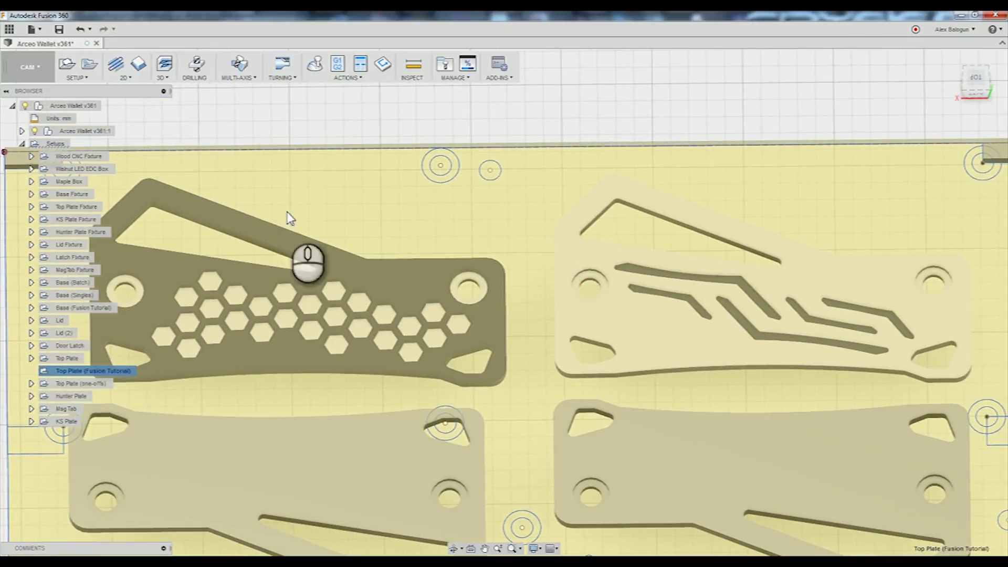
pyautogui.moveTo(607, 282); pyautogui.dragTo(677, 307, button='middle')
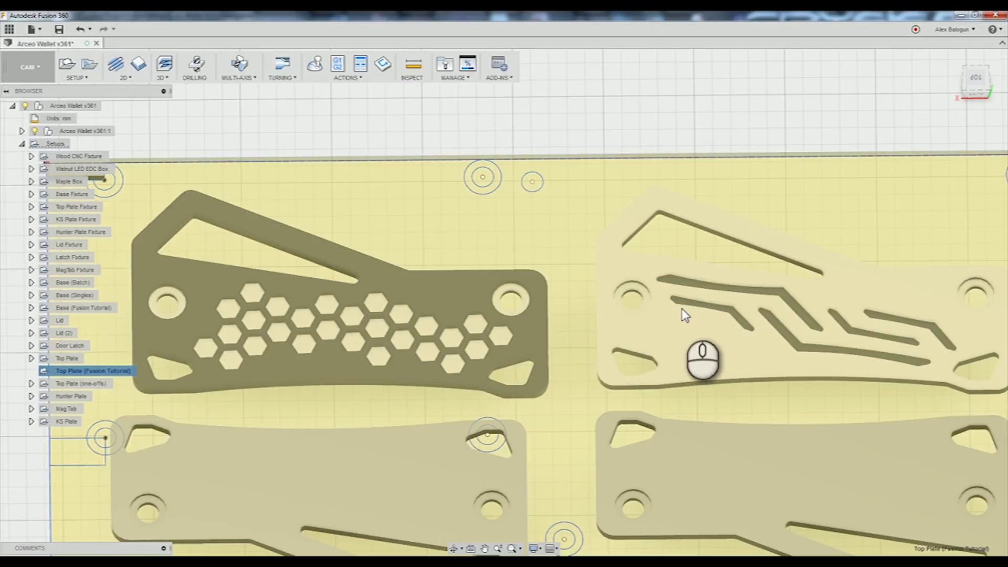
pyautogui.scroll(2, 685, 315)
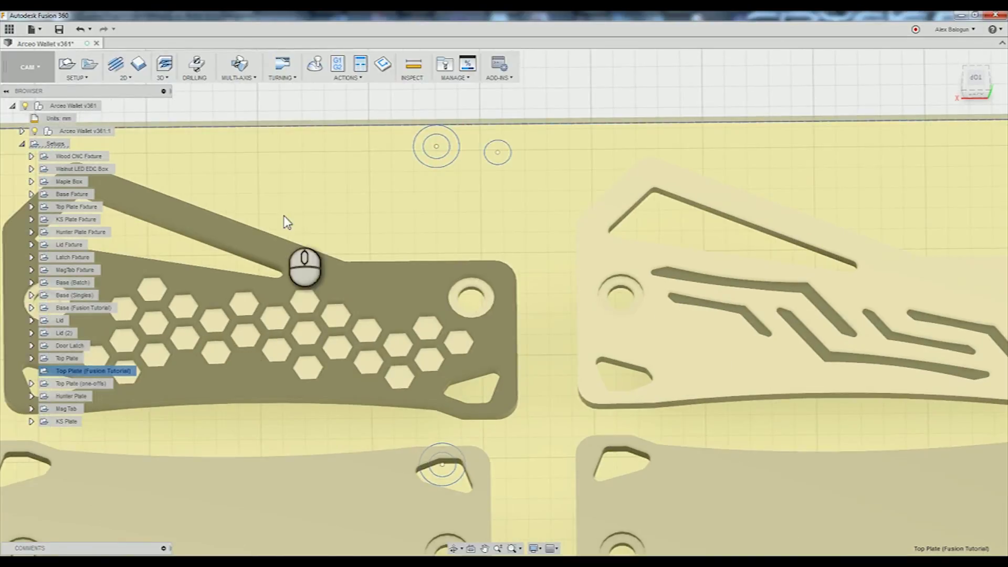
# Check the available actions for the Shard & Hex design in the project's Uploads folder
pyautogui.click(9, 29)
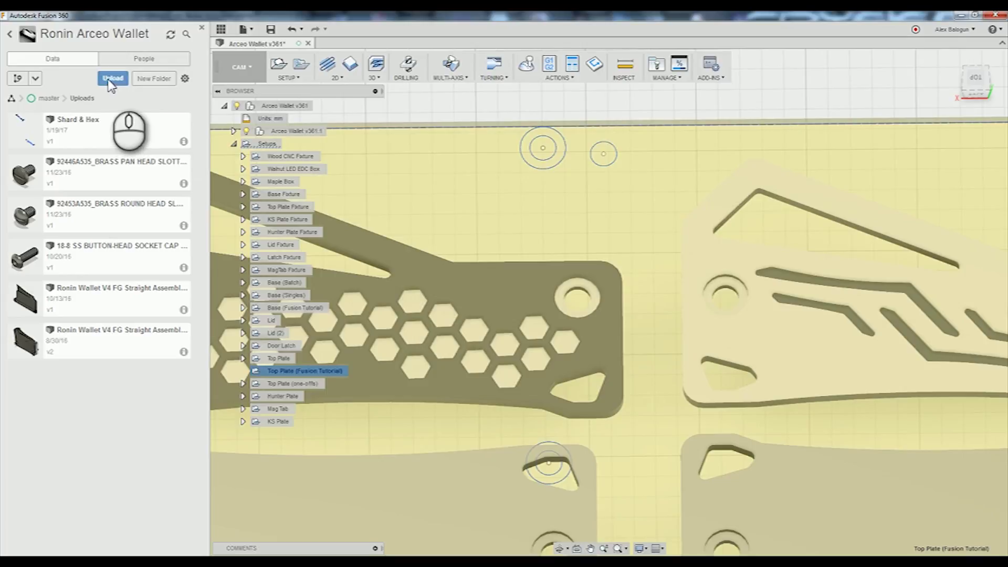
pyautogui.rightClick(116, 134)
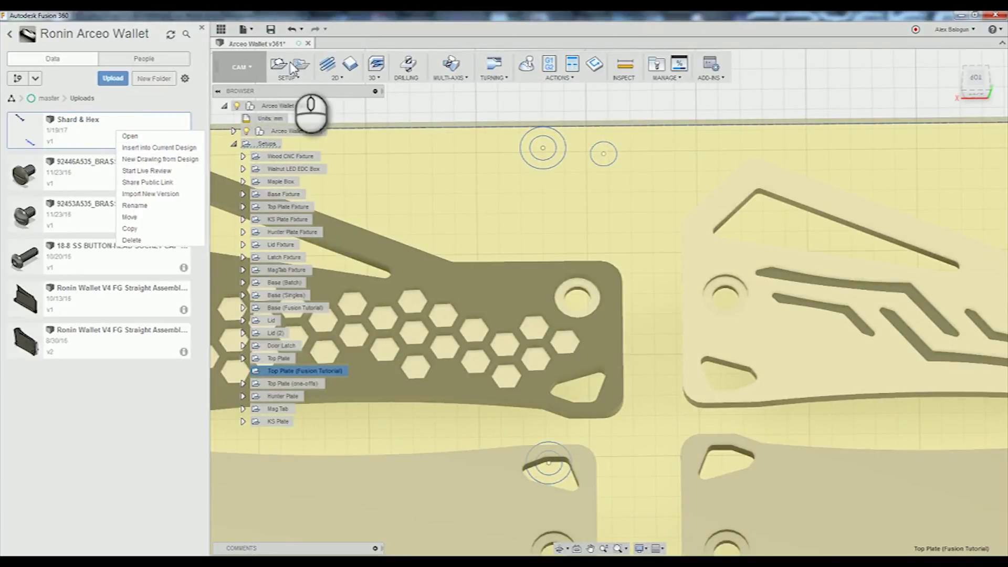
pyautogui.click(202, 27)
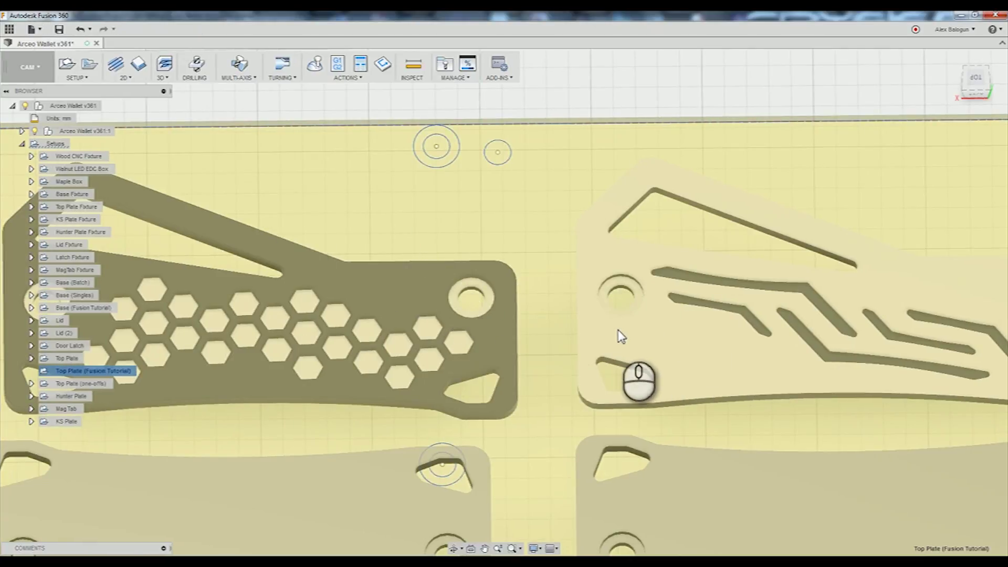
# Compare the hexagon pattern and the angular slot pattern on the two decorated top plates from several views
pyautogui.moveTo(668, 352); pyautogui.dragTo(598, 306, button='middle')
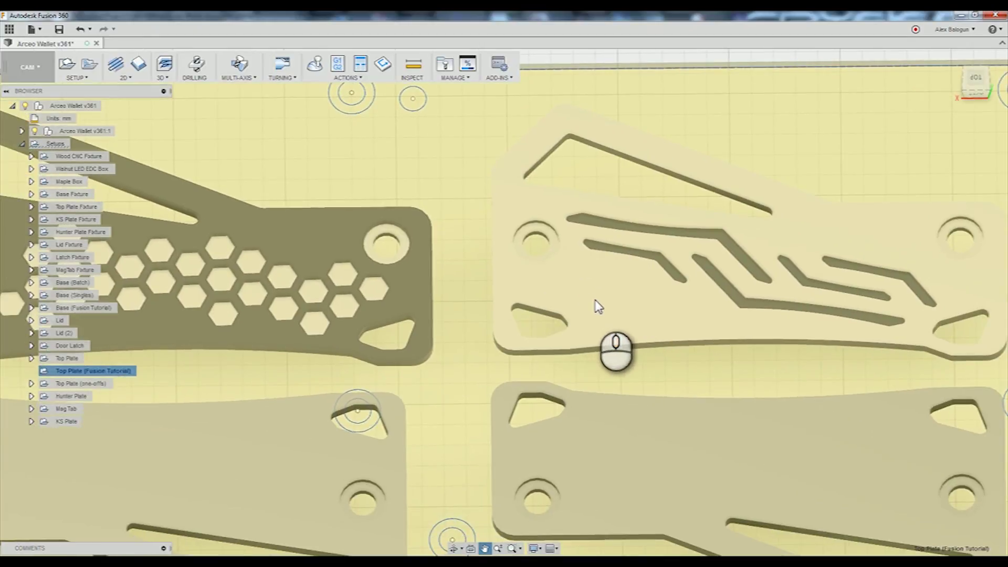
pyautogui.moveTo(641, 409); pyautogui.dragTo(591, 342, button='middle')
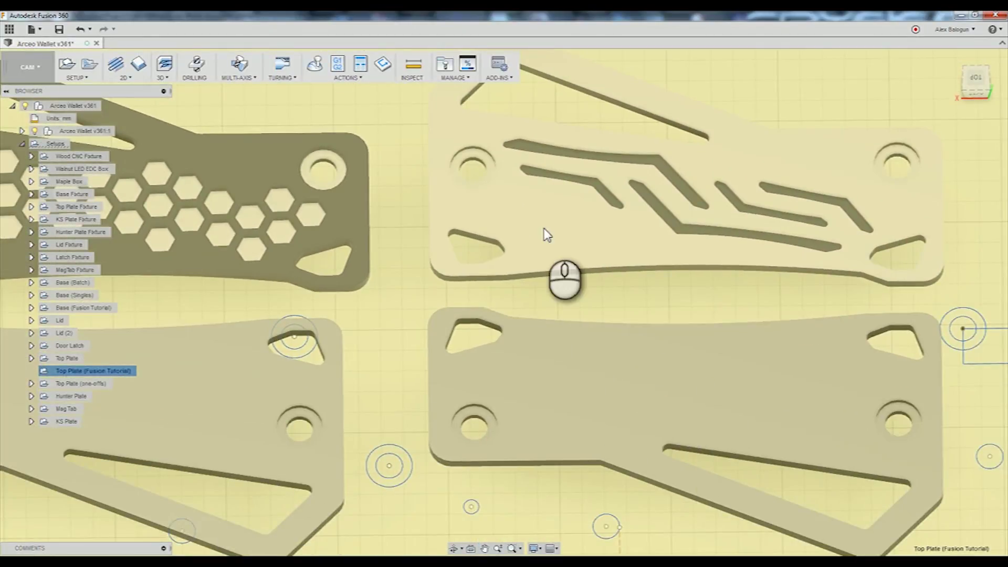
pyautogui.moveTo(546, 235); pyautogui.dragTo(662, 315, button='middle')
pyautogui.scroll(2, 674, 295)
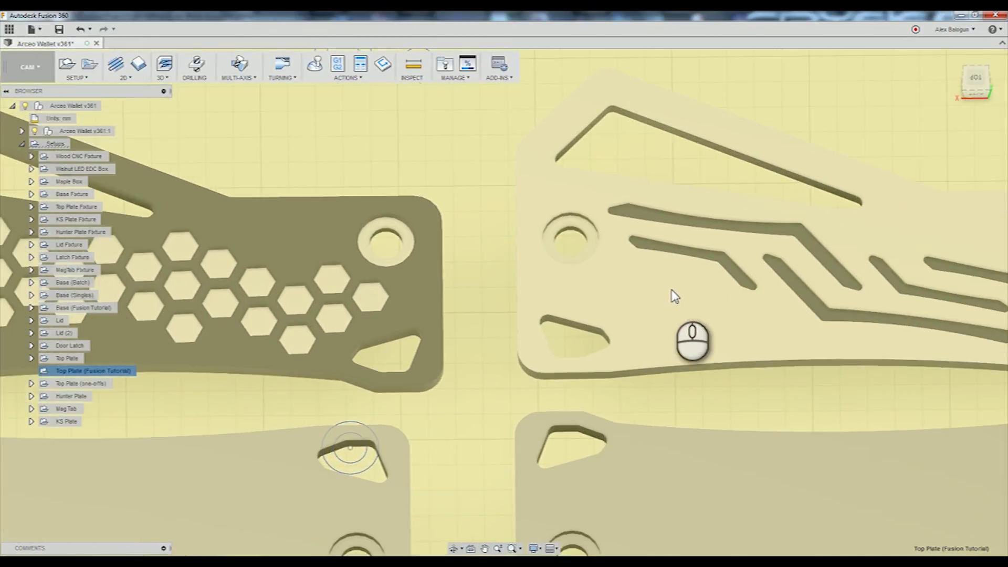
pyautogui.scroll(2, 673, 292)
pyautogui.moveTo(689, 298); pyautogui.dragTo(643, 341, button='middle')
pyautogui.scroll(-3, 644, 336)
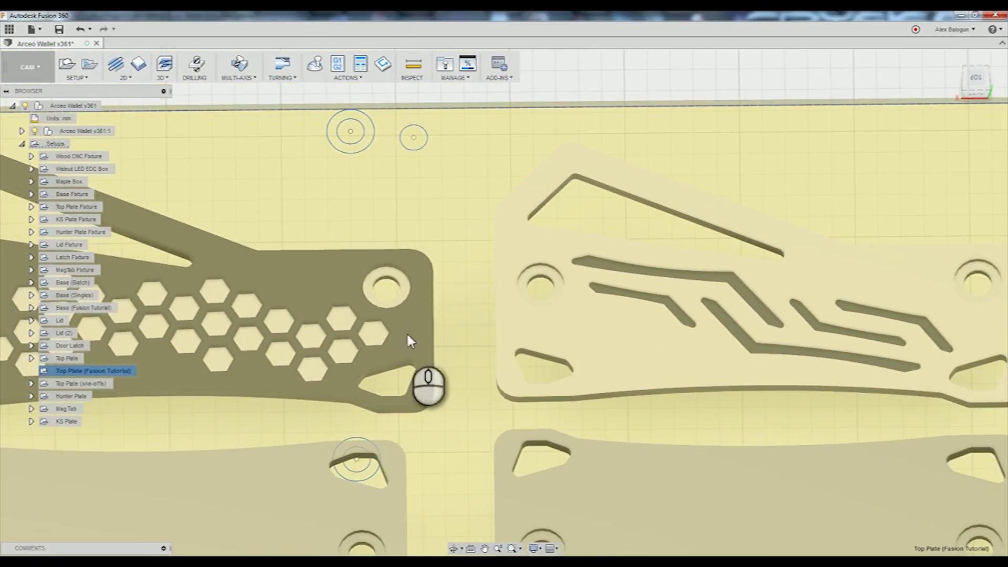
pyautogui.moveTo(365, 324); pyautogui.dragTo(463, 299, button='middle')
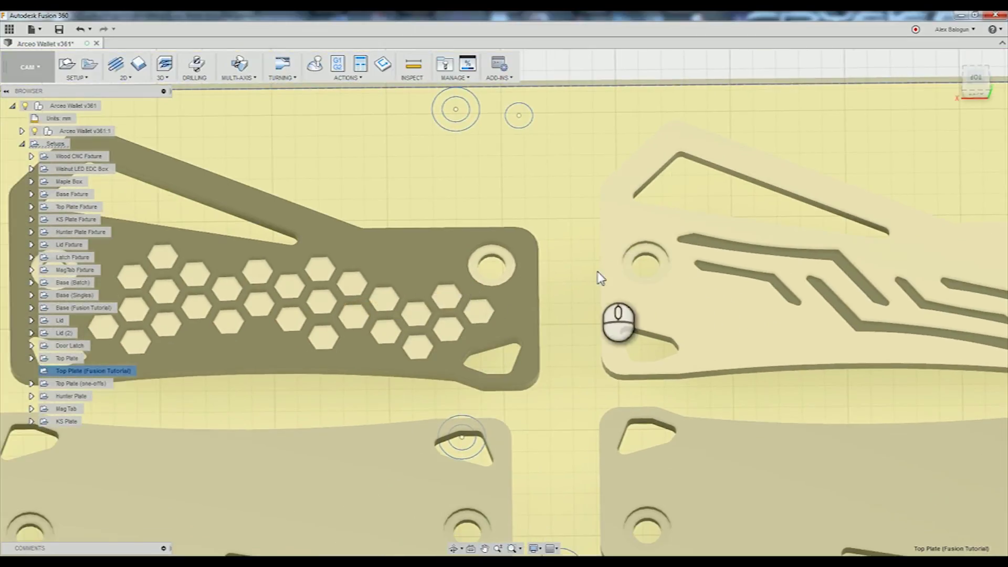
pyautogui.moveTo(404, 270); pyautogui.dragTo(547, 305, button='middle')
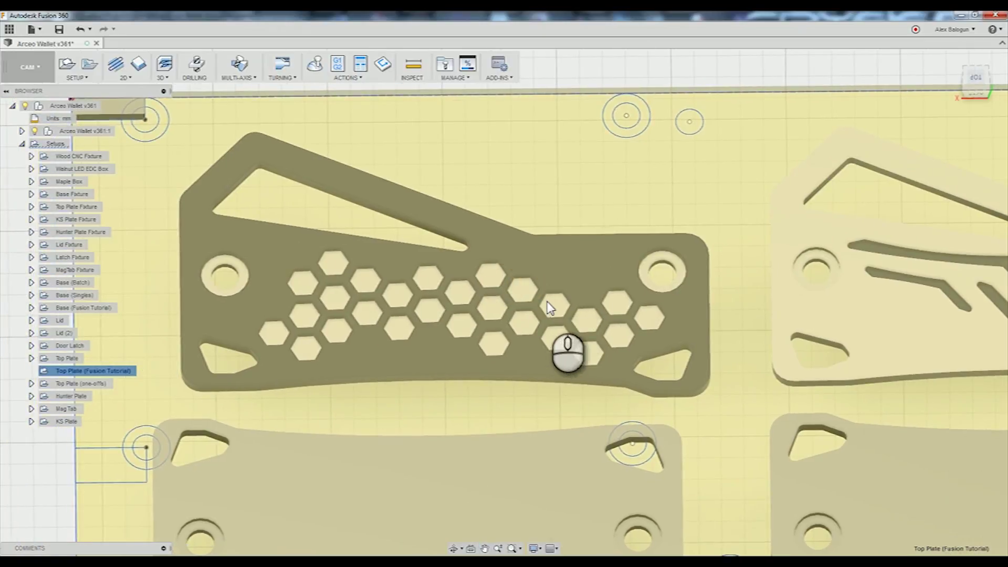
pyautogui.moveTo(815, 295)
pyautogui.mouseDown(button='middle')
pyautogui.moveTo(667, 306)
pyautogui.moveTo(702, 320)
pyautogui.moveTo(429, 330)
pyautogui.moveTo(512, 294)
pyautogui.moveTo(398, 315)
pyautogui.mouseUp(button='middle')
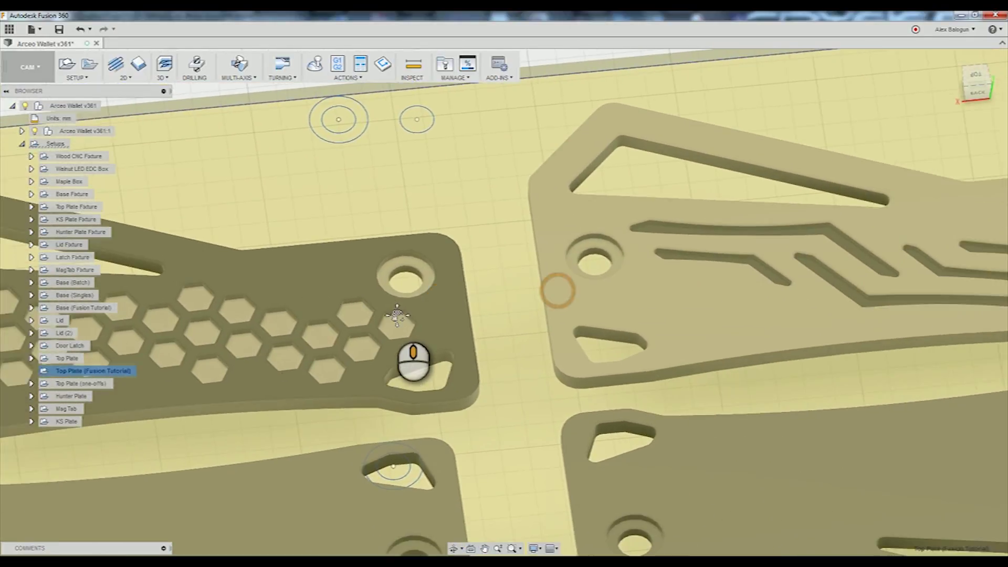
pyautogui.moveTo(785, 273); pyautogui.dragTo(597, 299, button='middle')
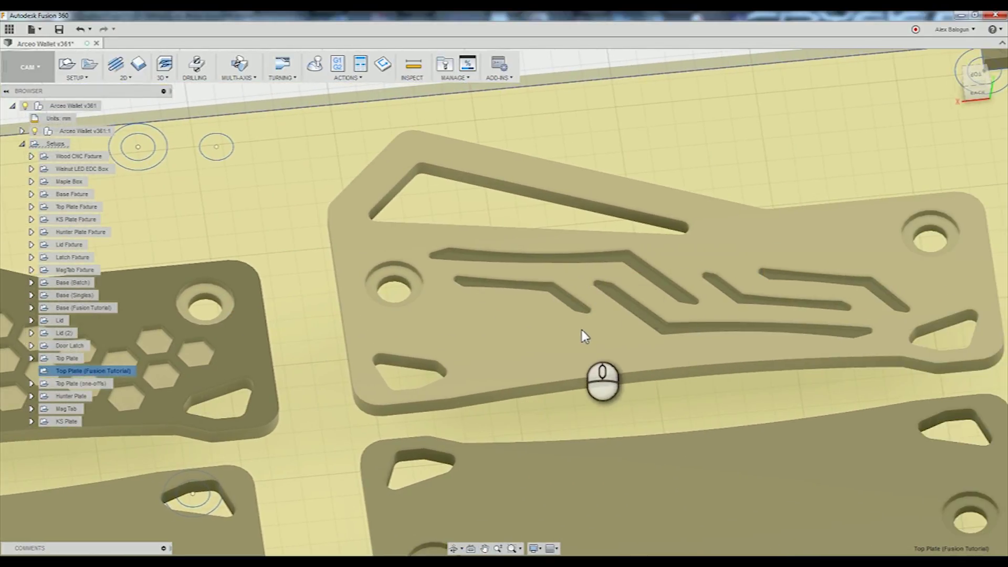
pyautogui.moveTo(450, 322); pyautogui.dragTo(752, 276, button='middle')
pyautogui.moveTo(391, 286); pyautogui.dragTo(525, 299, button='middle')
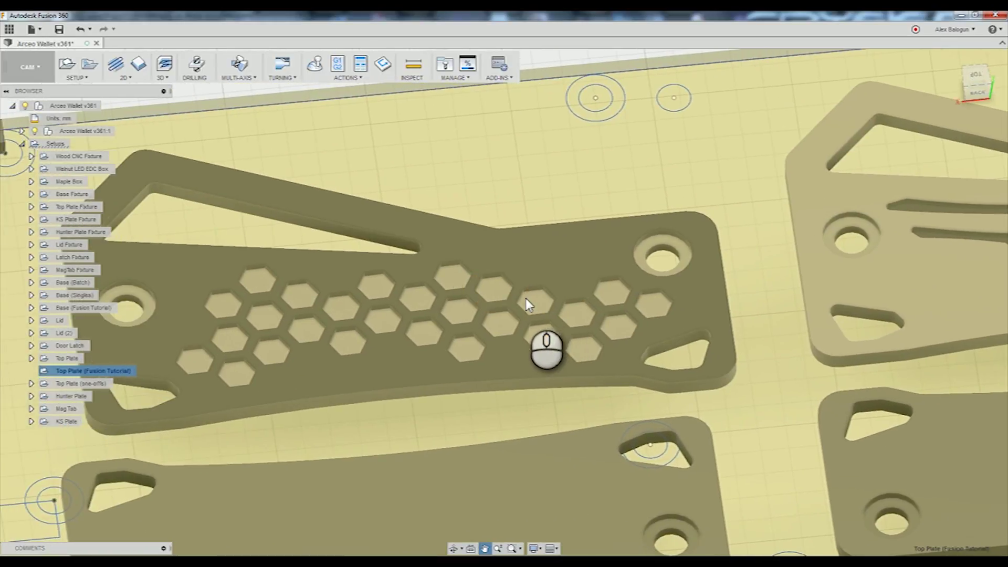
pyautogui.moveTo(418, 271); pyautogui.dragTo(477, 305, button='middle')
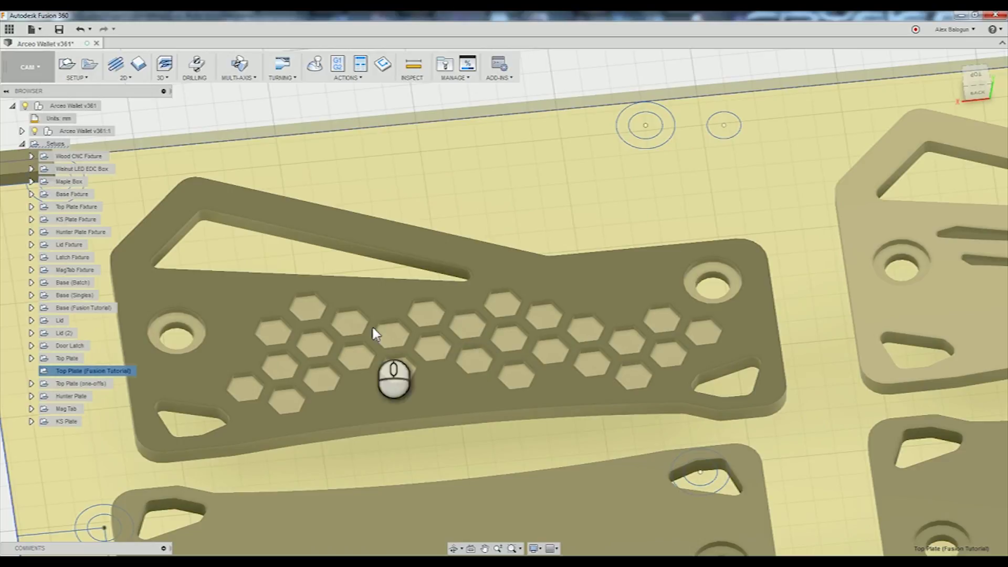
# Create a 2D Pocket operation in the Top Plate (Fusion Tutorial) setup using the Ø1.59 mm flat end mill
pyautogui.doubleClick(68, 371)
pyautogui.click(50, 373)
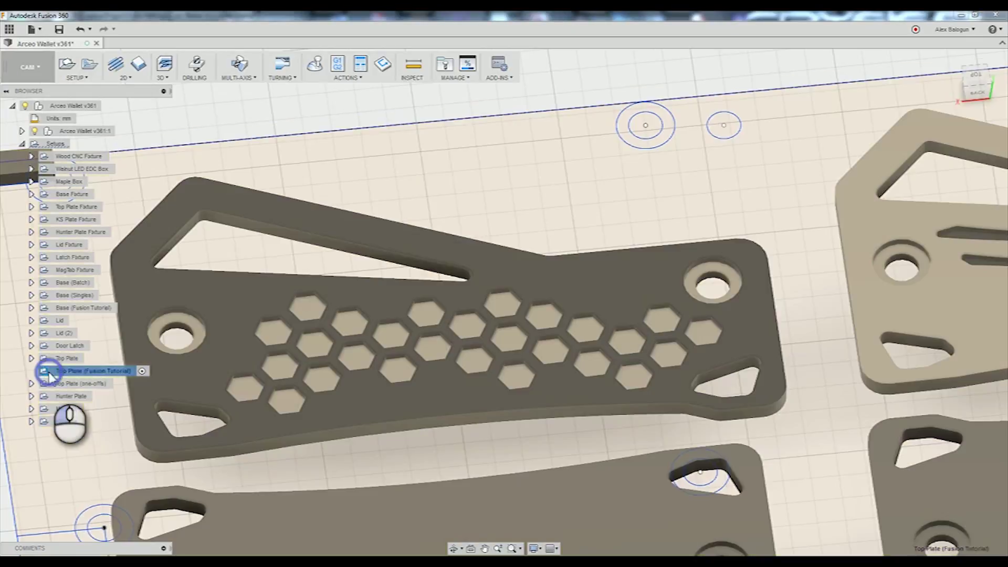
pyautogui.click(125, 78)
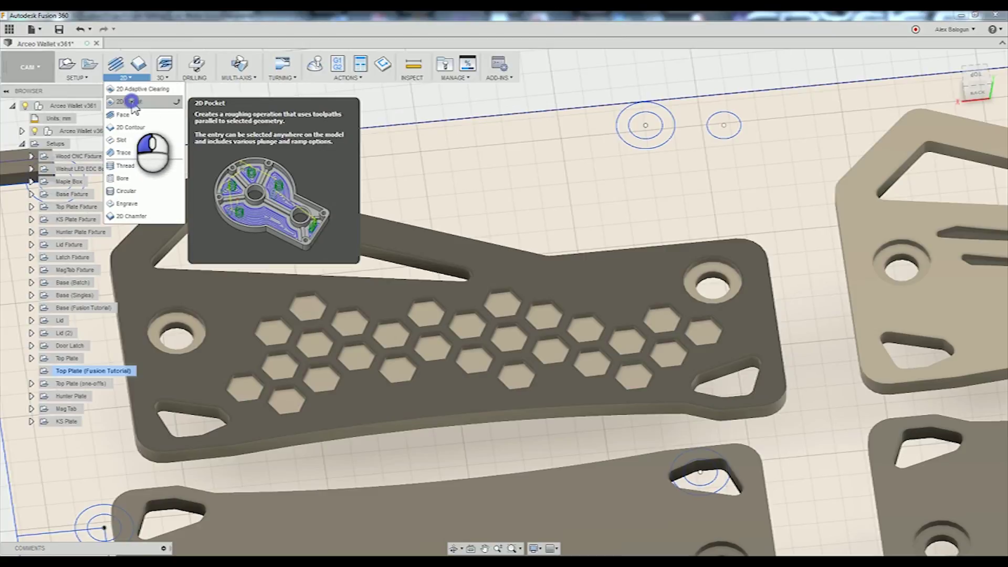
pyautogui.click(134, 103)
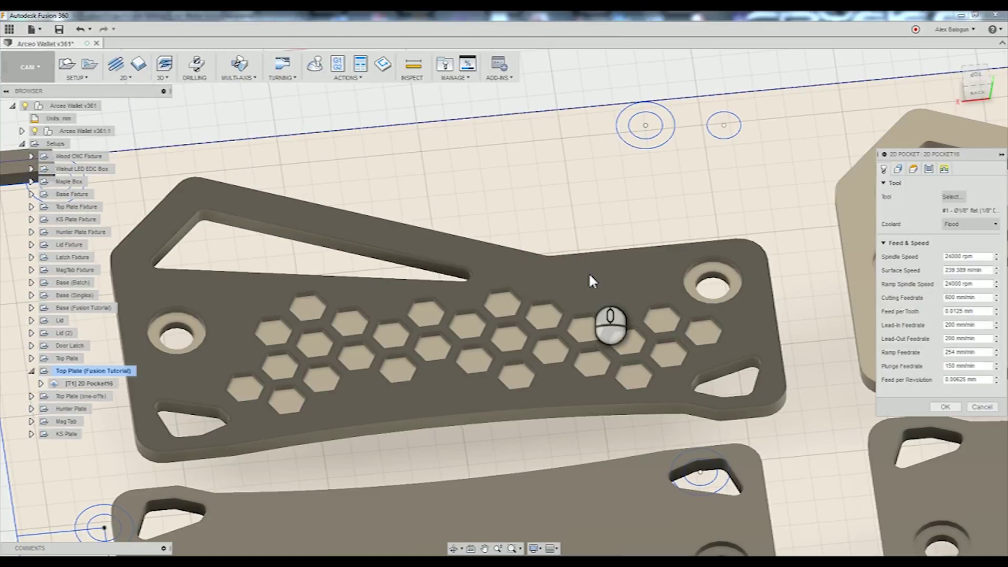
pyautogui.moveTo(718, 297); pyautogui.dragTo(689, 282, button='middle')
pyautogui.click(953, 196)
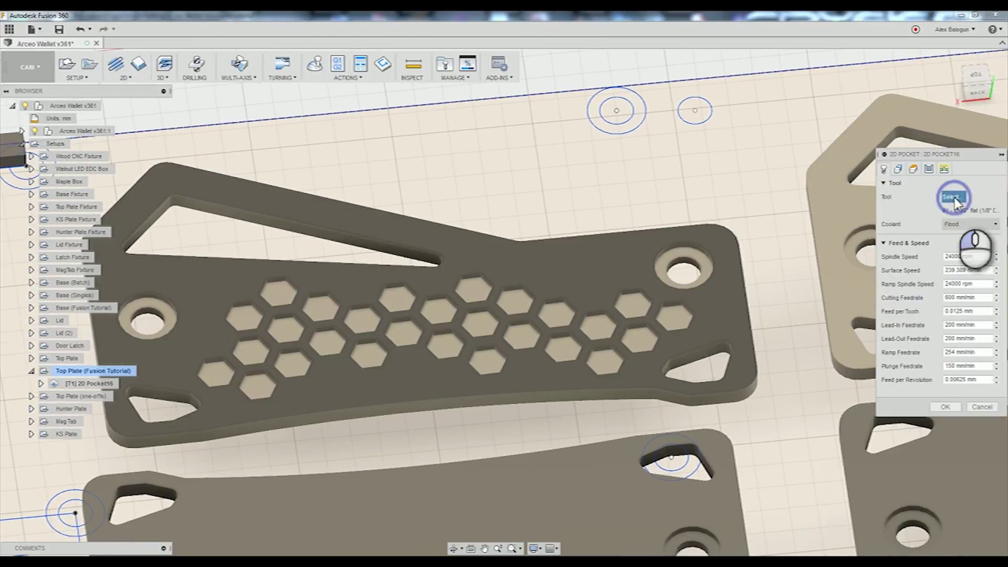
pyautogui.click(333, 259)
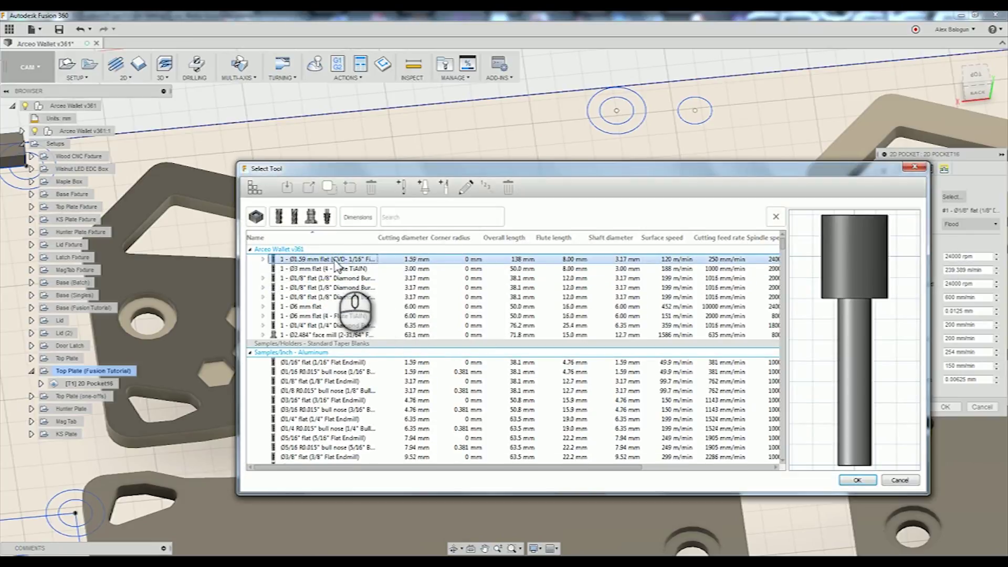
pyautogui.doubleClick(334, 260)
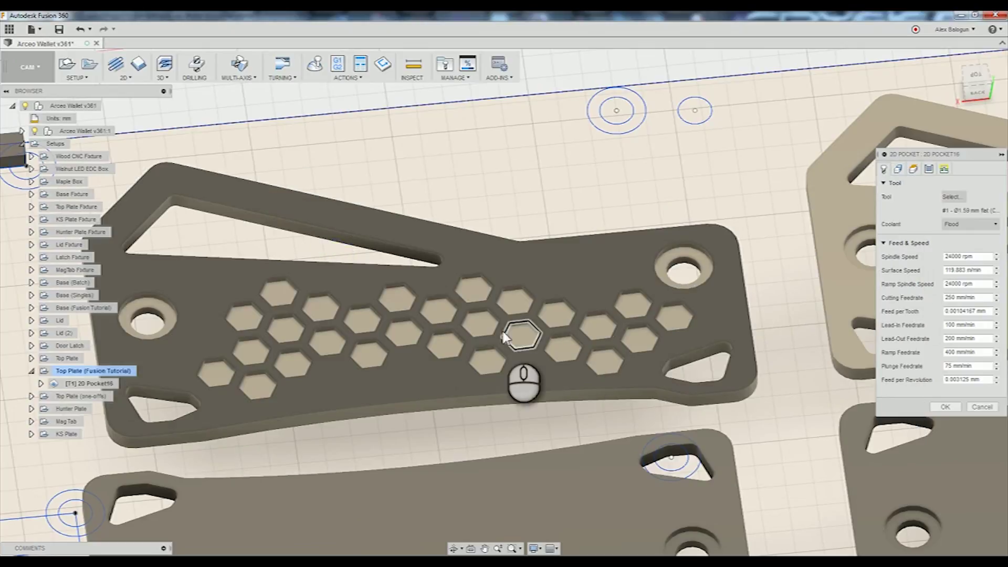
# Review the pocket operation's cutting and ramp feedrates, and set its plunge feedrate to 75 mm/min
pyautogui.scroll(2, 536, 326)
pyautogui.scroll(1, 536, 325)
pyautogui.keyDown('shift'); pyautogui.moveTo(569, 312); pyautogui.dragTo(575, 304, button='middle'); pyautogui.keyUp('shift')
pyautogui.scroll(4, 575, 304)
pyautogui.scroll(1, 575, 303)
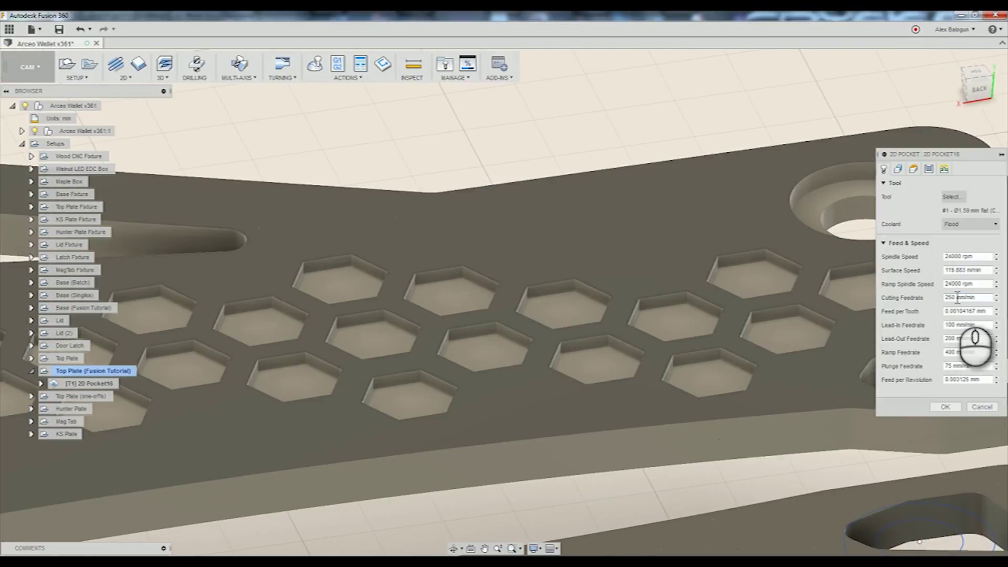
pyautogui.doubleClick(956, 298)
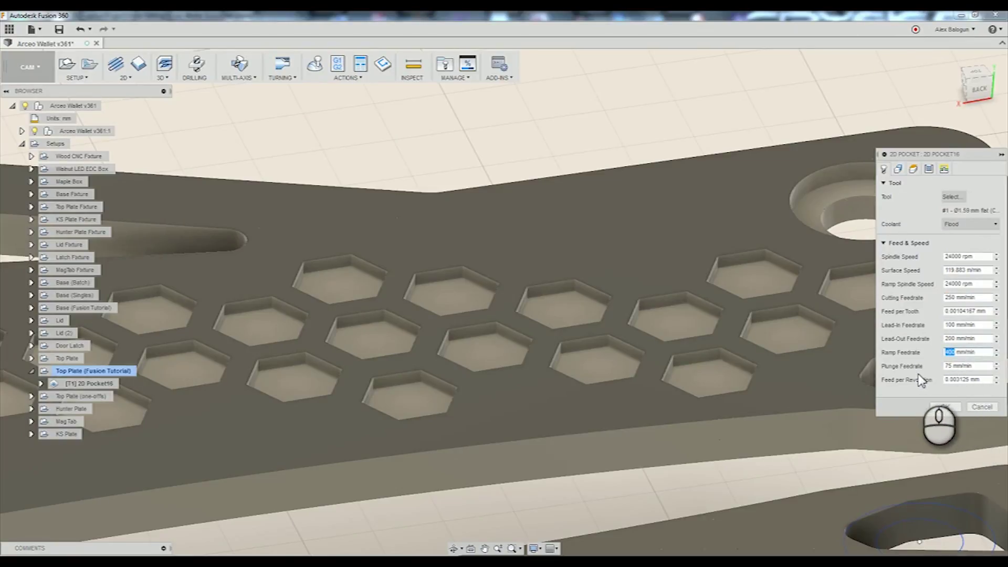
pyautogui.doubleClick(952, 367)
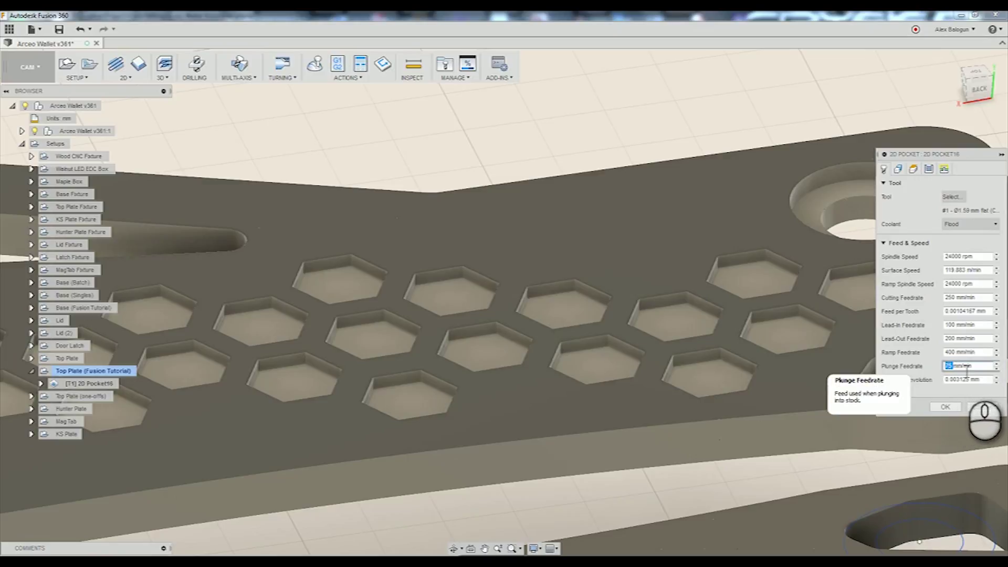
pyautogui.write('75')
# Select the contours of all 27 hexagons on the top plate as the pocket geometry
pyautogui.keyDown('shift'); pyautogui.moveTo(686, 270); pyautogui.dragTo(798, 252, button='middle'); pyautogui.keyUp('shift')
pyautogui.click(898, 168)
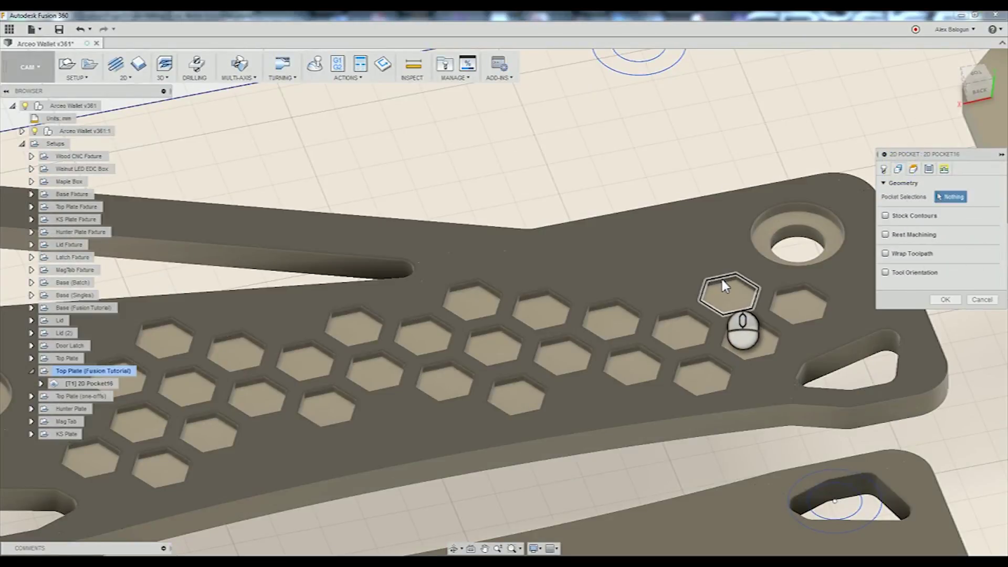
pyautogui.click(720, 277)
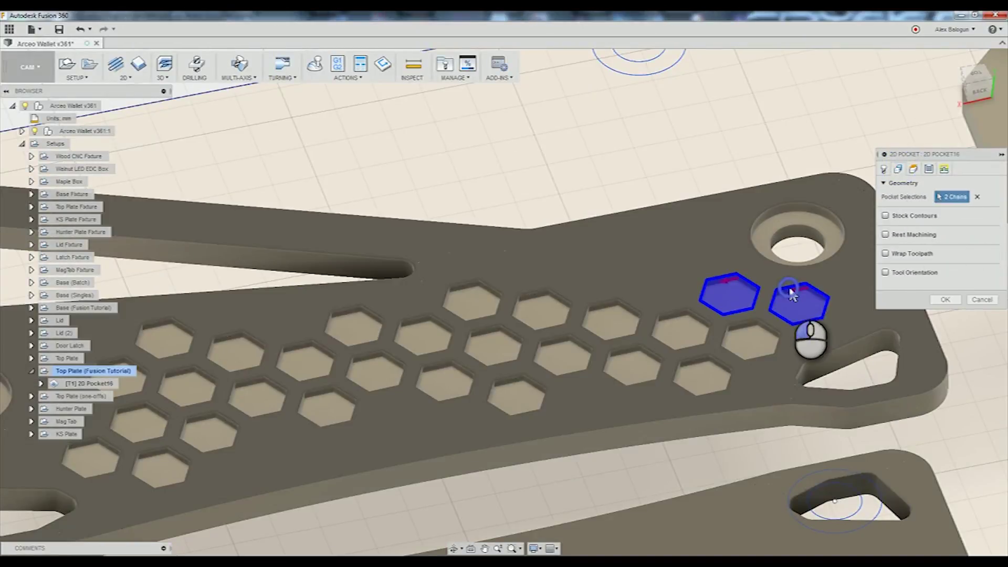
pyautogui.click(747, 323)
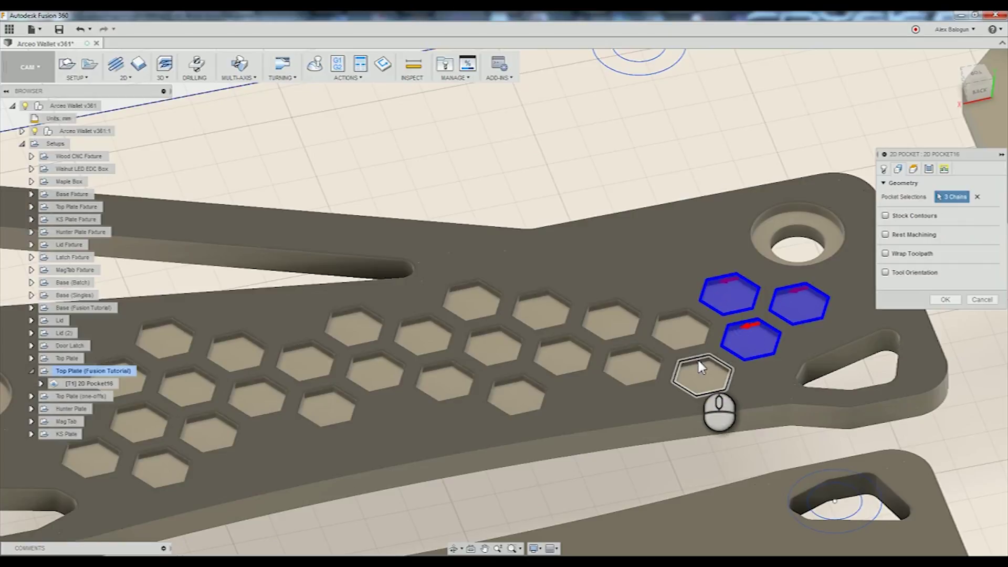
pyautogui.click(678, 327)
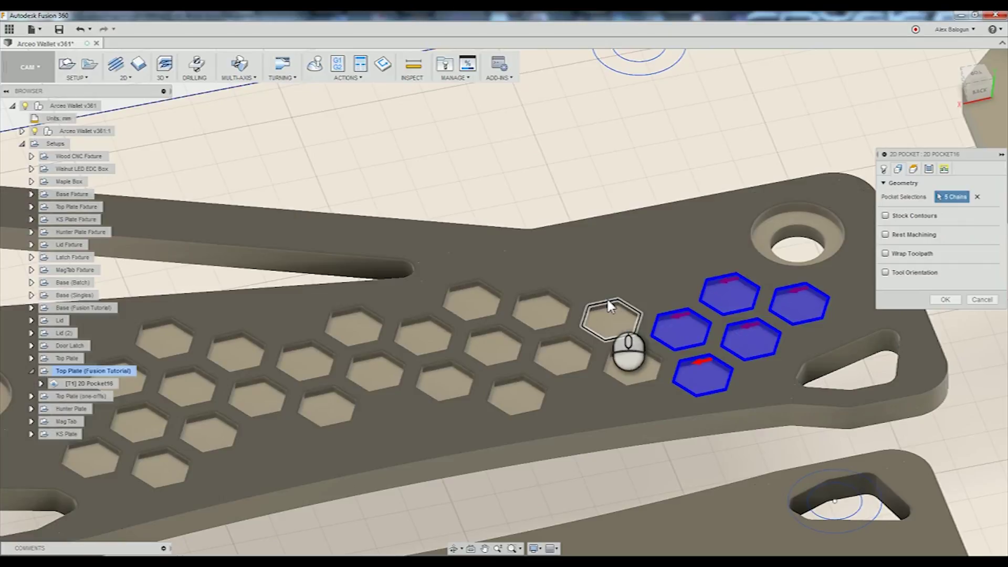
pyautogui.click(622, 320)
pyautogui.click(625, 348)
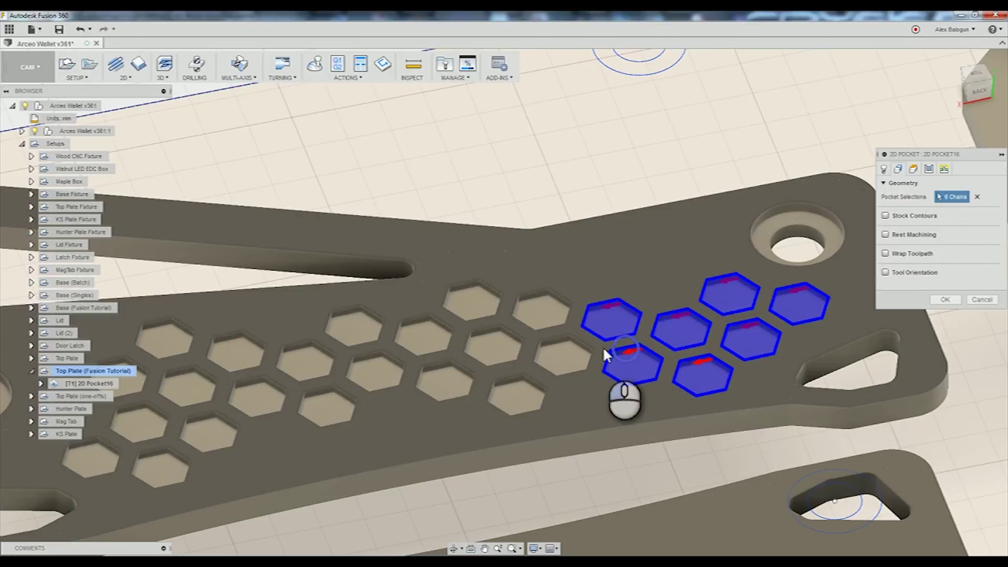
pyautogui.click(563, 337)
pyautogui.click(532, 289)
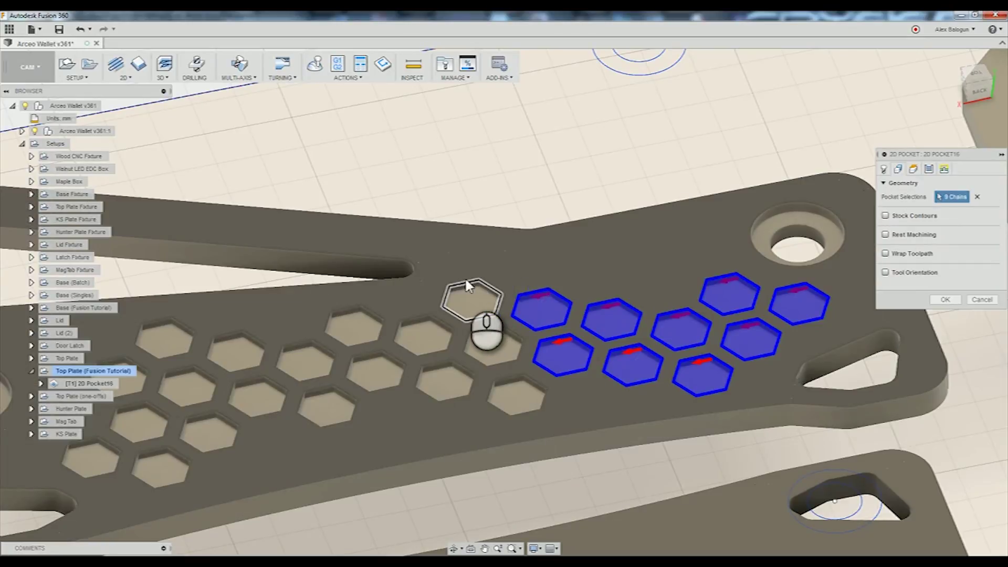
pyautogui.click(465, 278)
pyautogui.click(493, 344)
pyautogui.click(513, 382)
pyautogui.click(444, 369)
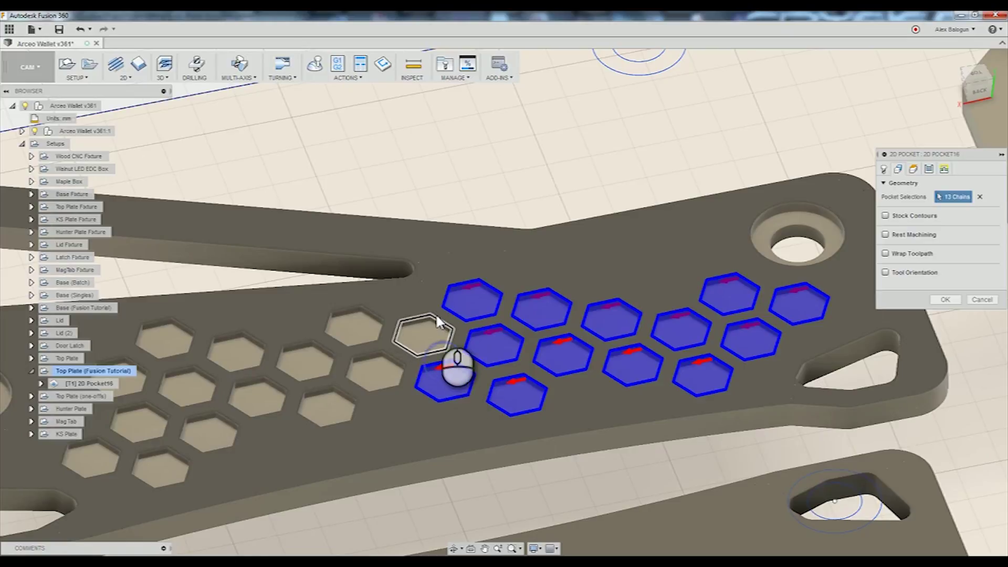
pyautogui.click(430, 330)
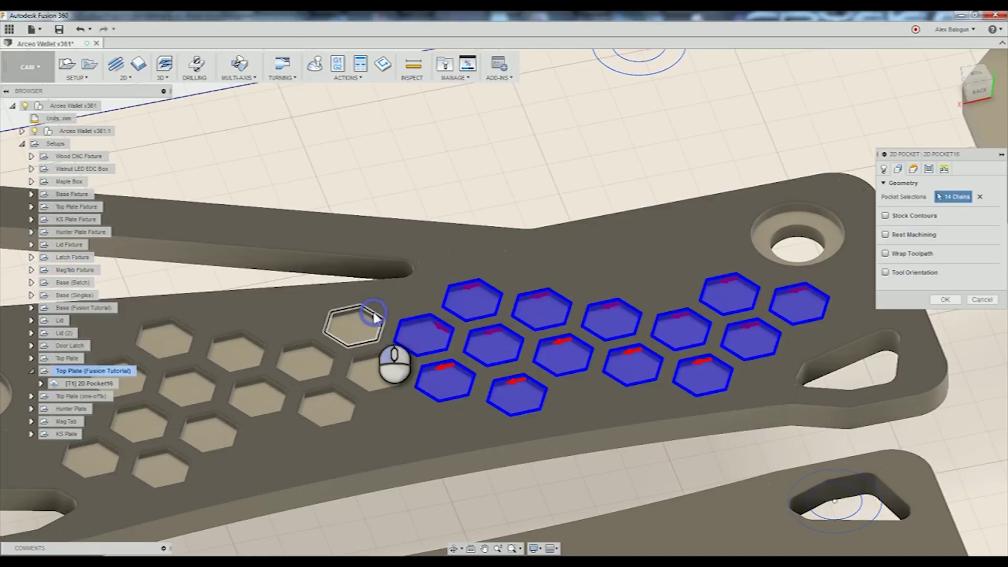
pyautogui.click(356, 353)
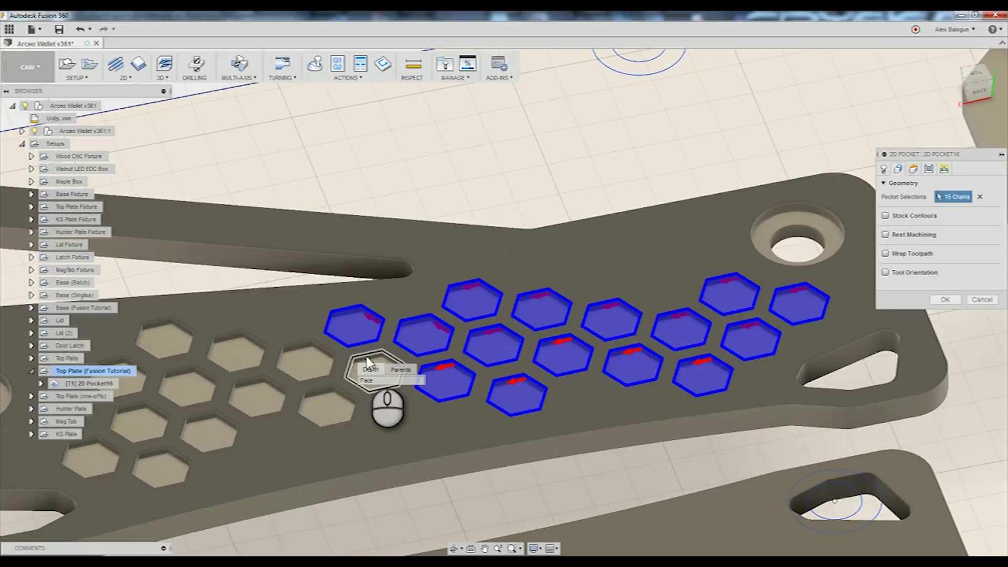
pyautogui.moveTo(361, 355); pyautogui.dragTo(540, 328, button='middle')
pyautogui.click(535, 327)
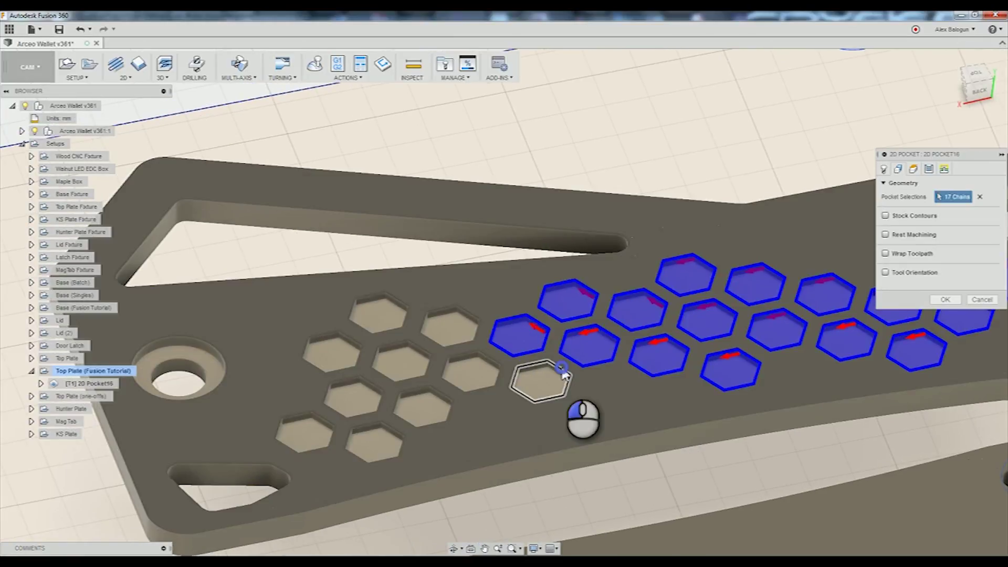
pyautogui.click(557, 378)
pyautogui.click(462, 319)
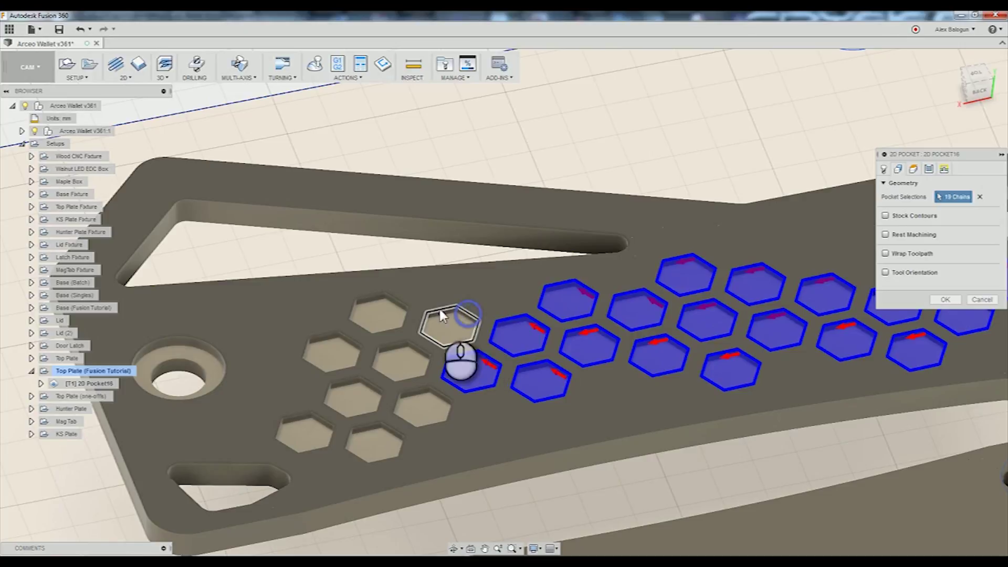
pyautogui.click(395, 304)
pyautogui.click(418, 351)
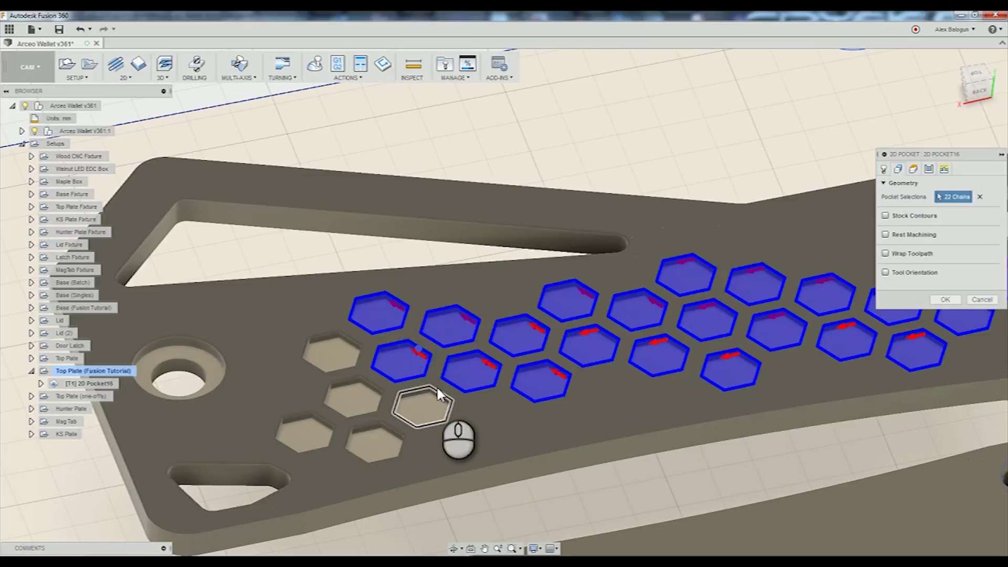
pyautogui.click(441, 400)
pyautogui.click(374, 386)
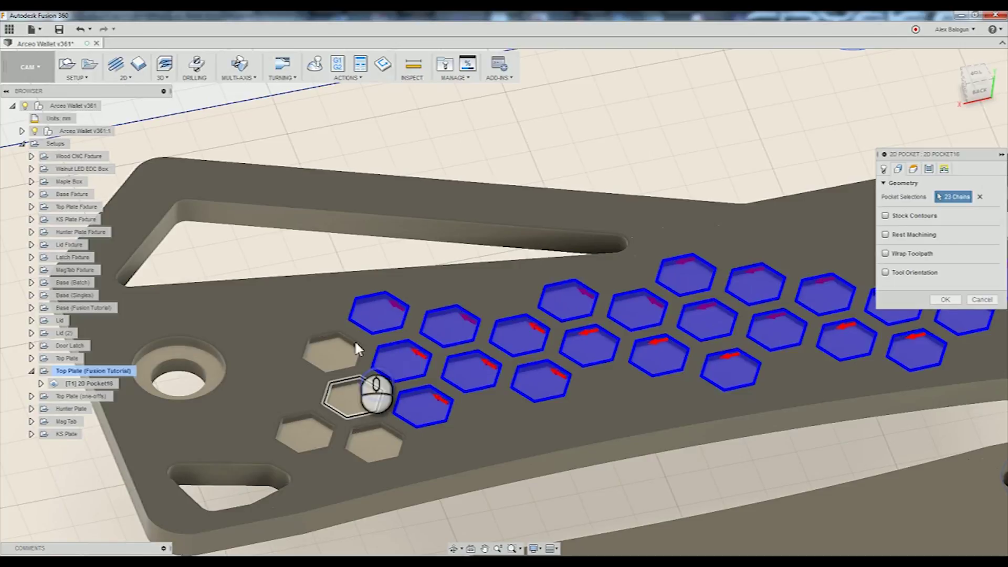
pyautogui.click(359, 360)
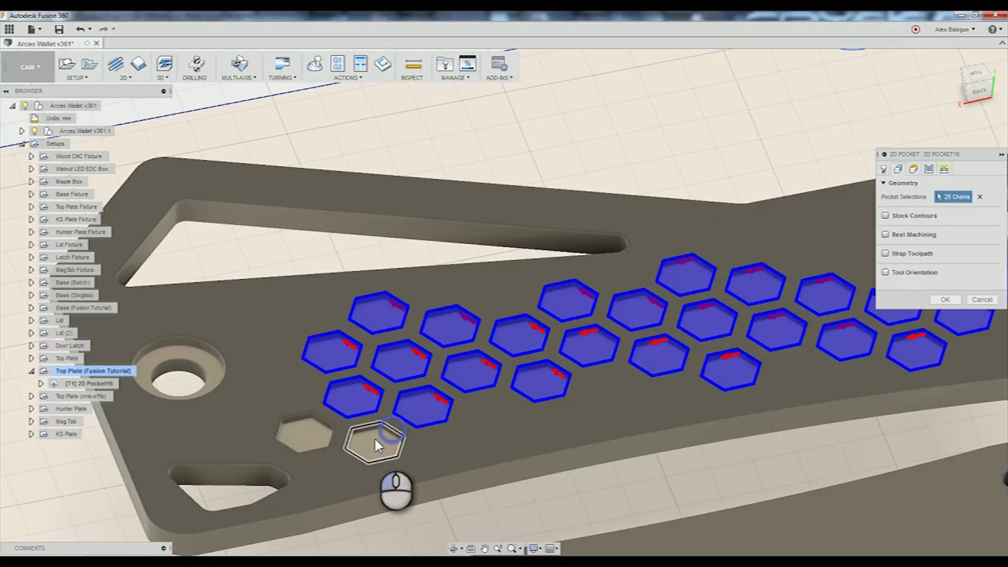
pyautogui.click(374, 436)
pyautogui.click(322, 433)
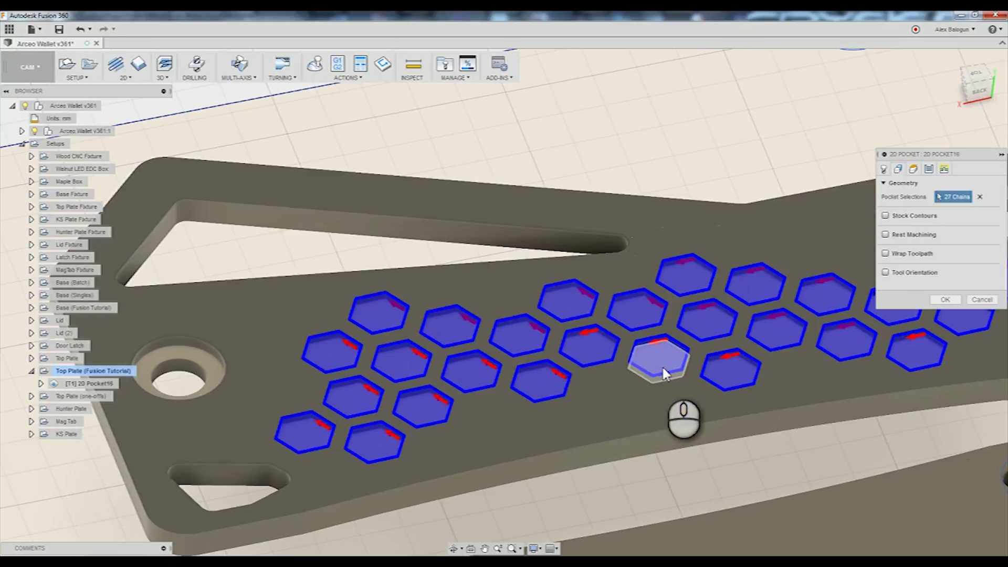
# Set the pocket operation's retract height offset to 3 mm above stock top and its feed height offset to 1 mm above top height
pyautogui.moveTo(663, 372); pyautogui.dragTo(588, 380, button='middle')
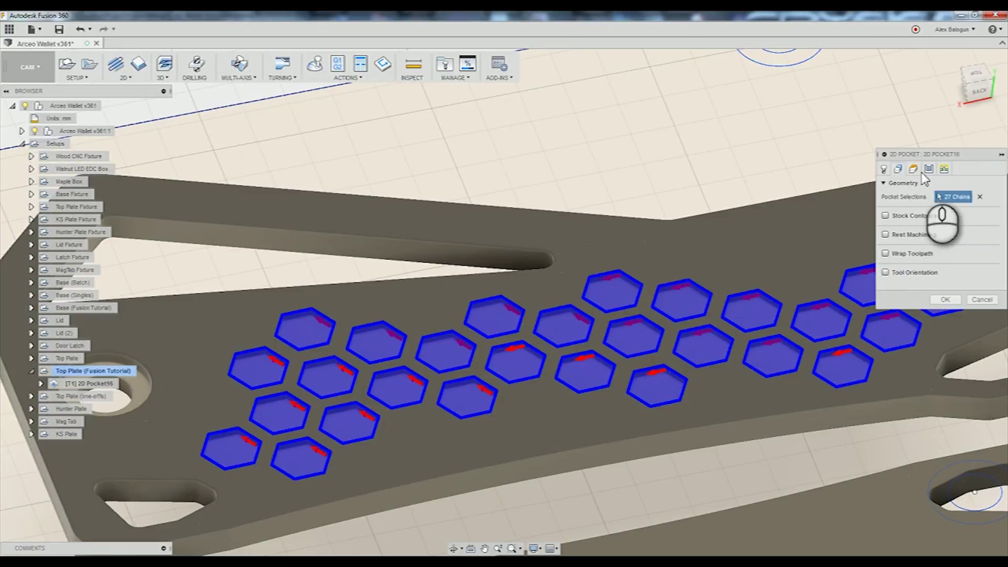
pyautogui.click(914, 169)
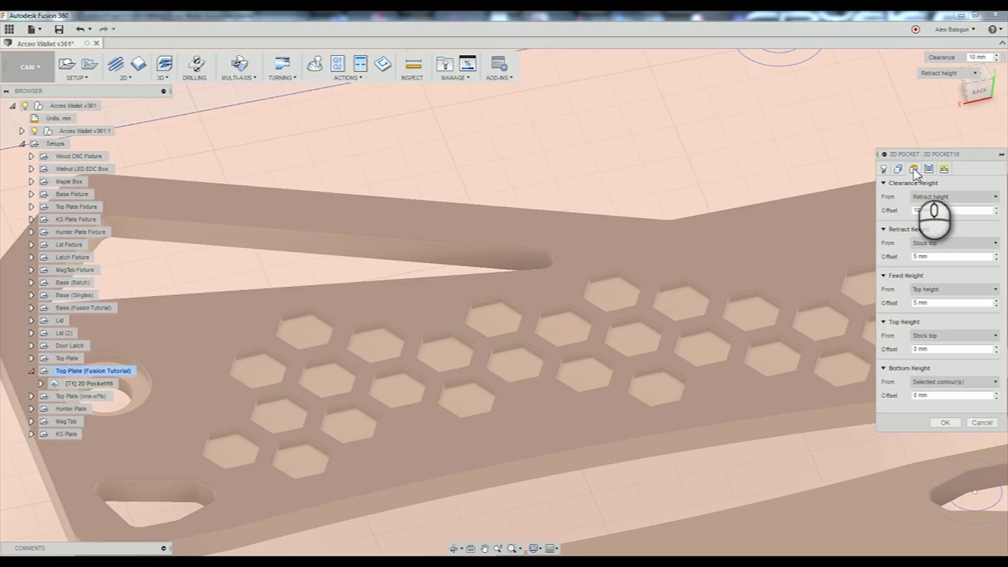
pyautogui.doubleClick(914, 210)
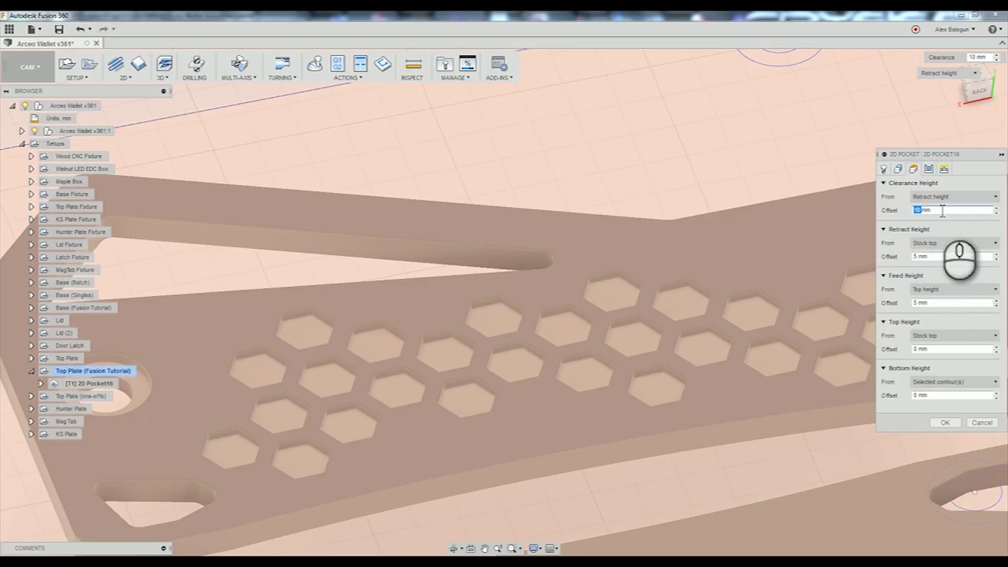
pyautogui.click(920, 257)
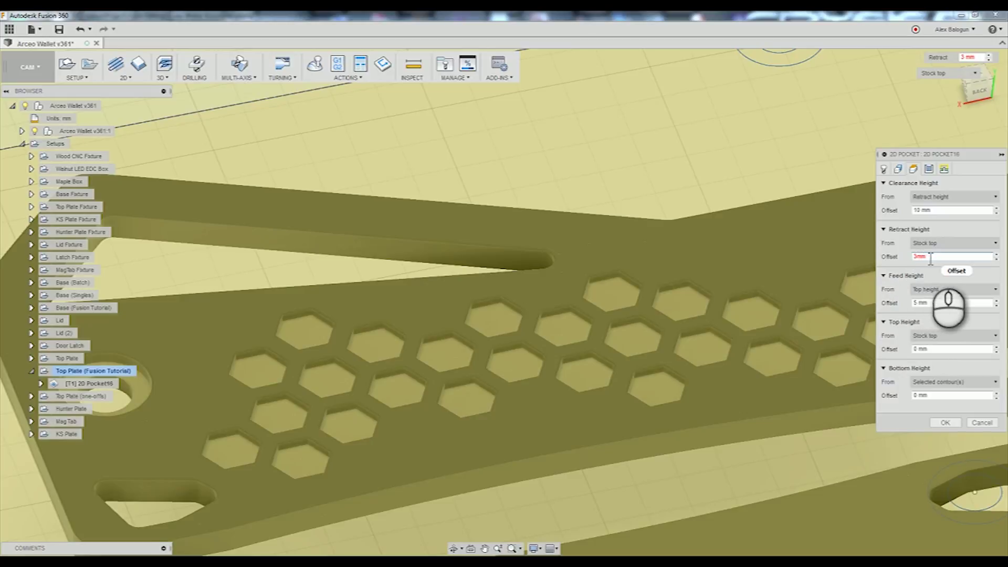
pyautogui.click(917, 304)
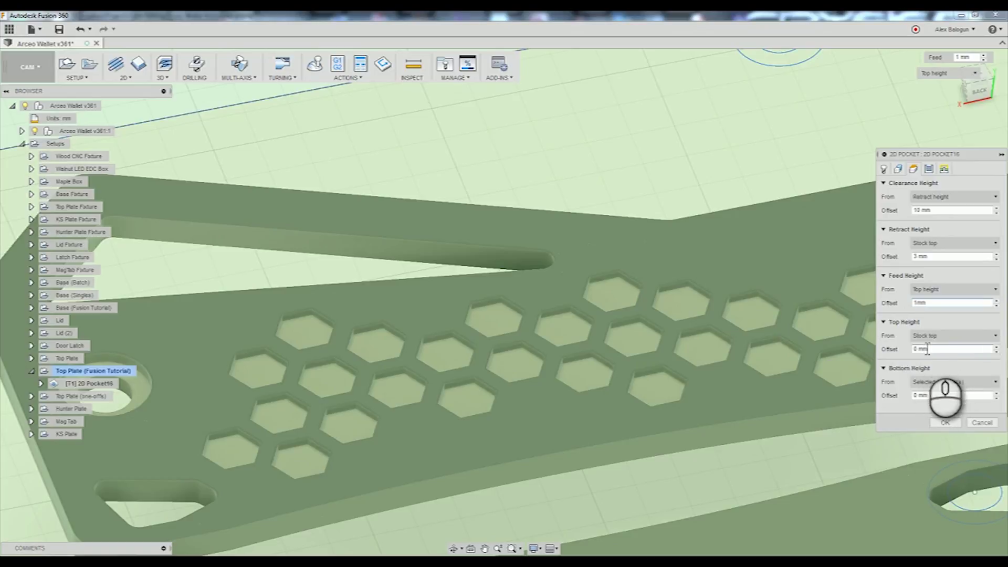
# Reference the pocket's bottom height from the stock top with an offset of -1 mm
pyautogui.click(935, 387)
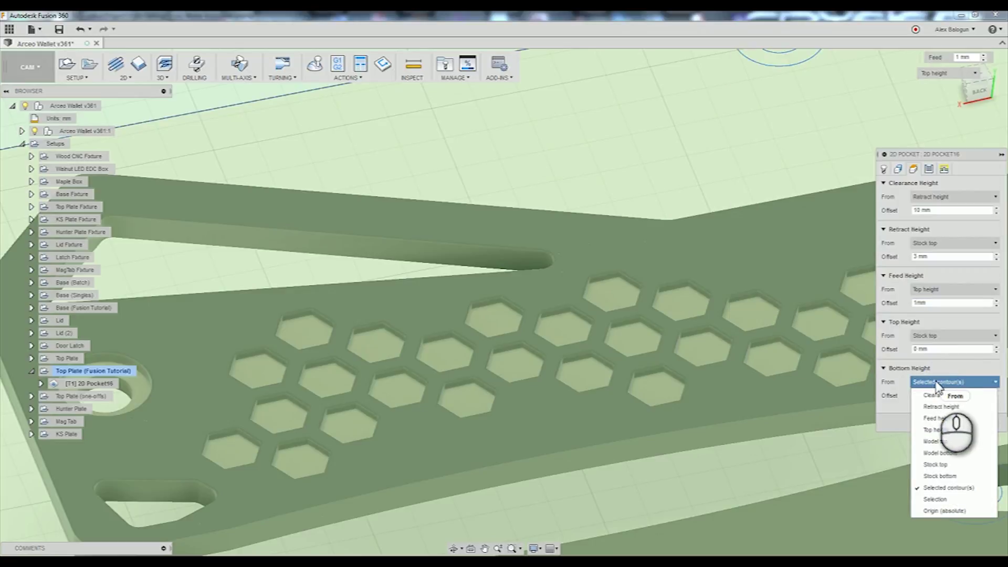
pyautogui.click(936, 464)
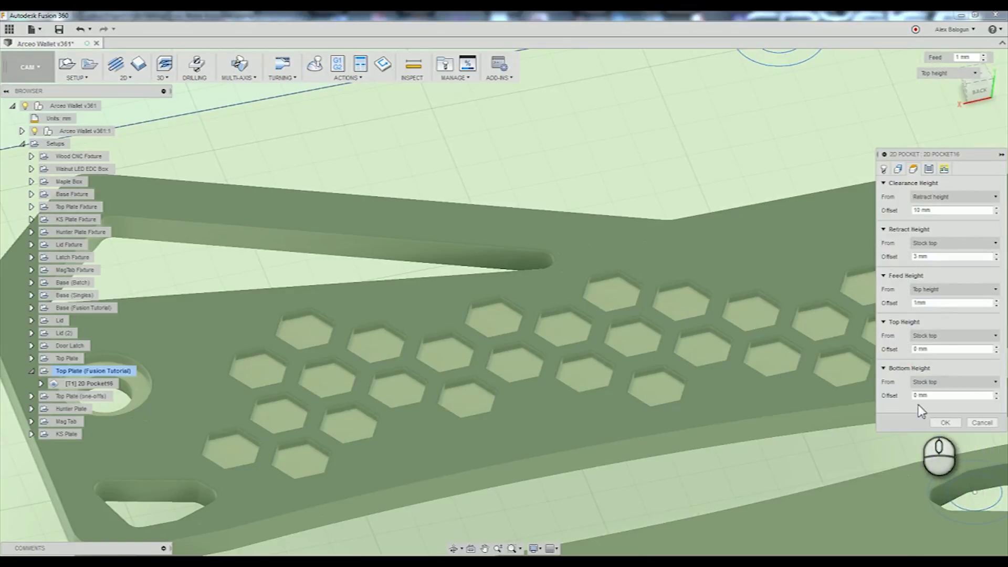
pyautogui.click(918, 396)
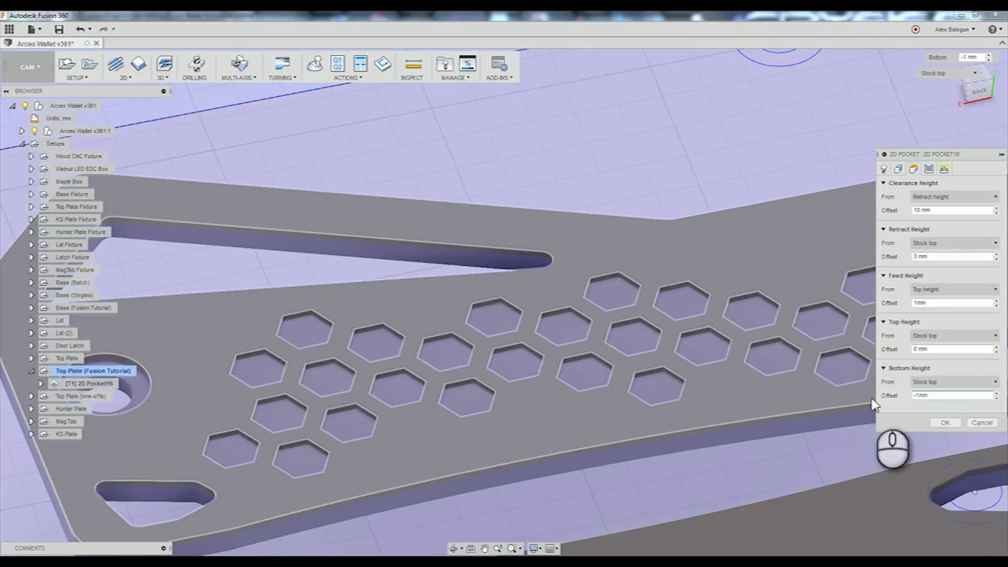
pyautogui.click(916, 395)
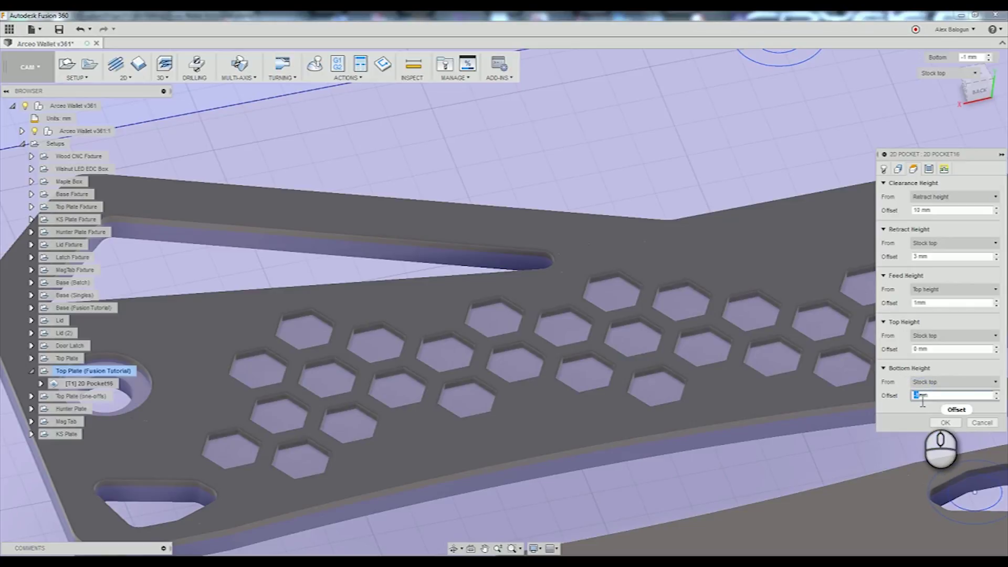
# Set the pocket operation's maximum stepover to 0.8 mm in the pass settings
pyautogui.click(928, 170)
pyautogui.moveTo(865, 254); pyautogui.dragTo(841, 262, button='middle')
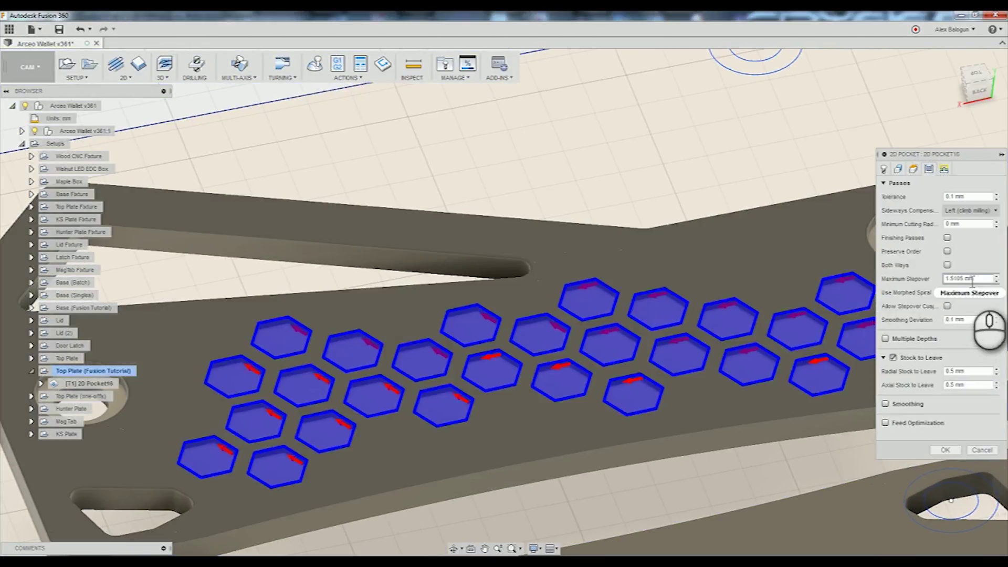
pyautogui.moveTo(966, 281)
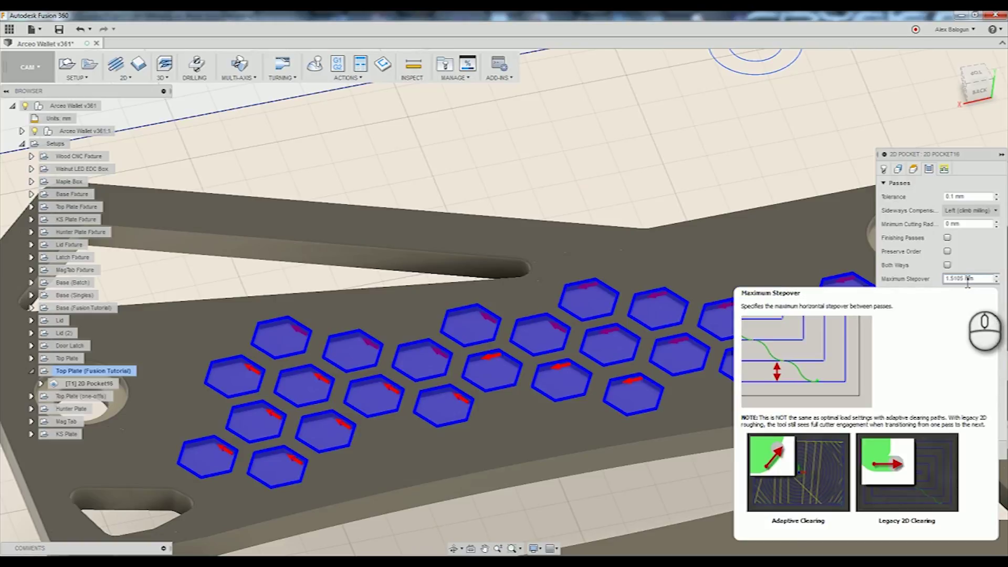
pyautogui.moveTo(968, 280); pyautogui.dragTo(938, 277)
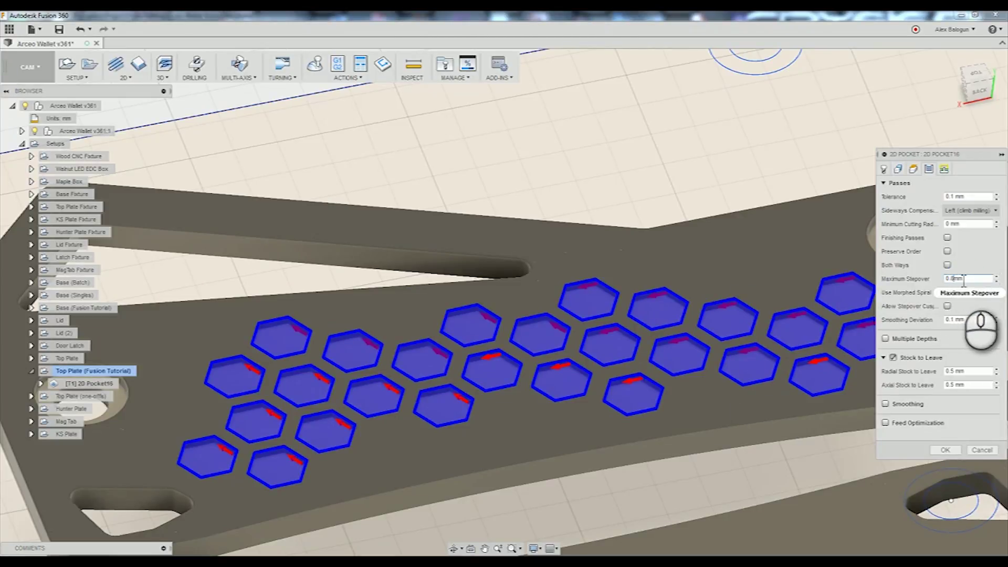
# Turn off Stock to Leave and enable Smoothing for the pocket passes
pyautogui.click(893, 358)
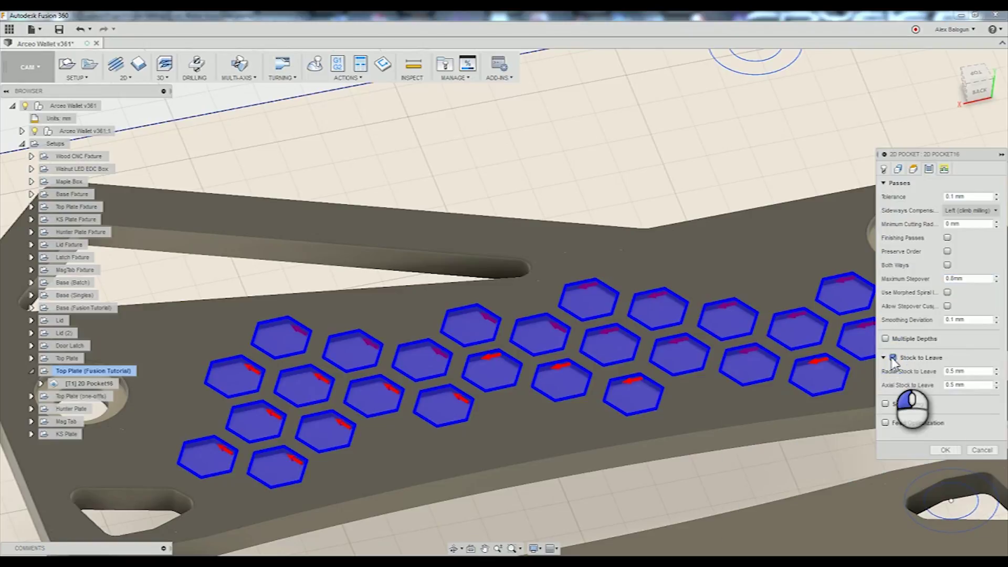
pyautogui.click(892, 358)
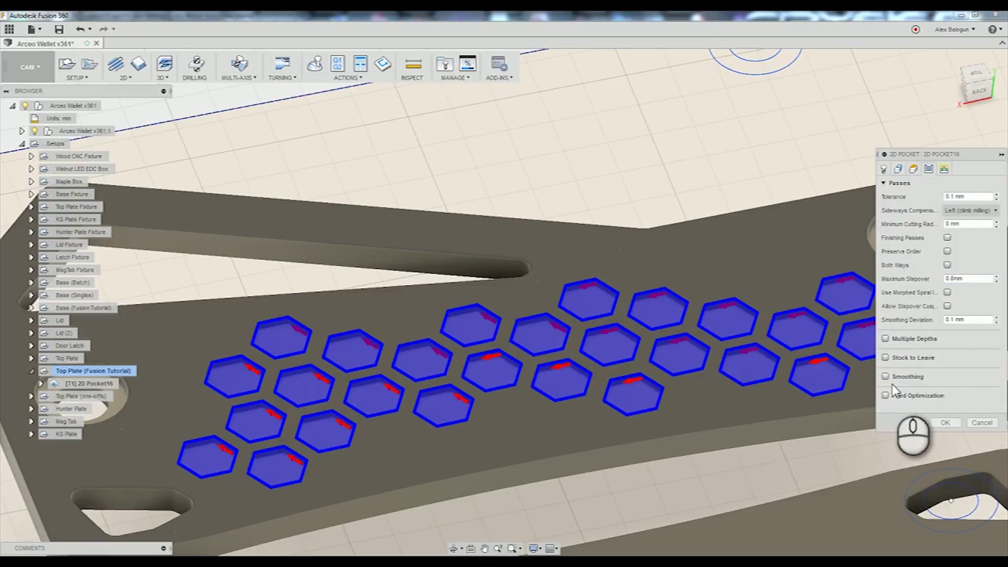
pyautogui.click(885, 378)
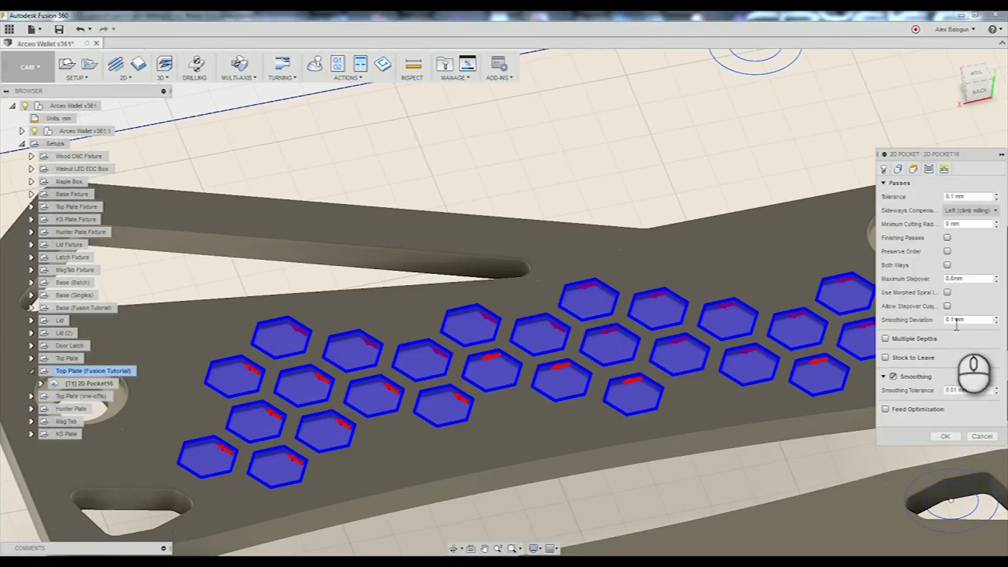
# Set the pocket's horizontal lead-in radius and linear lead-in distance to 0.2 mm
pyautogui.click(944, 170)
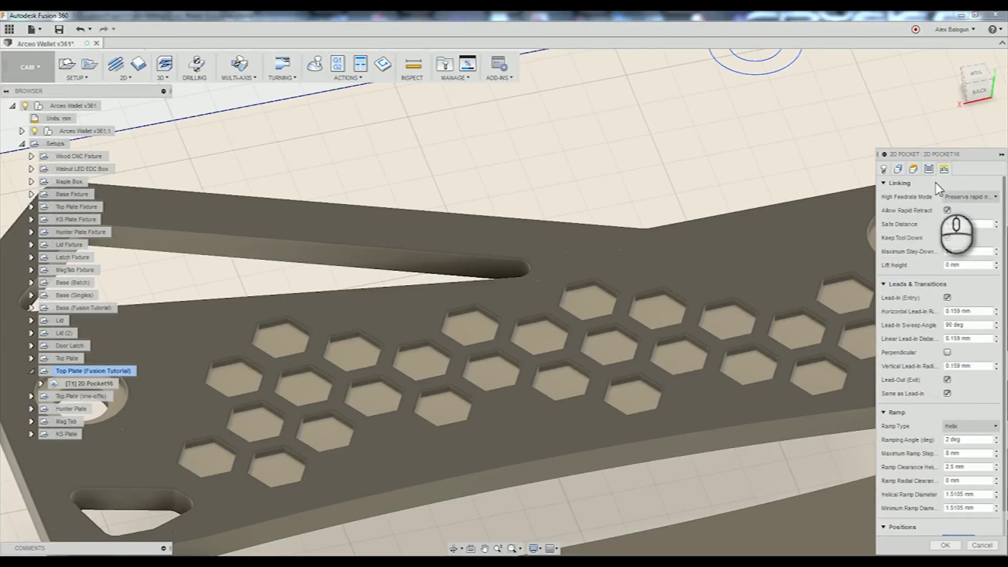
pyautogui.doubleClick(961, 311)
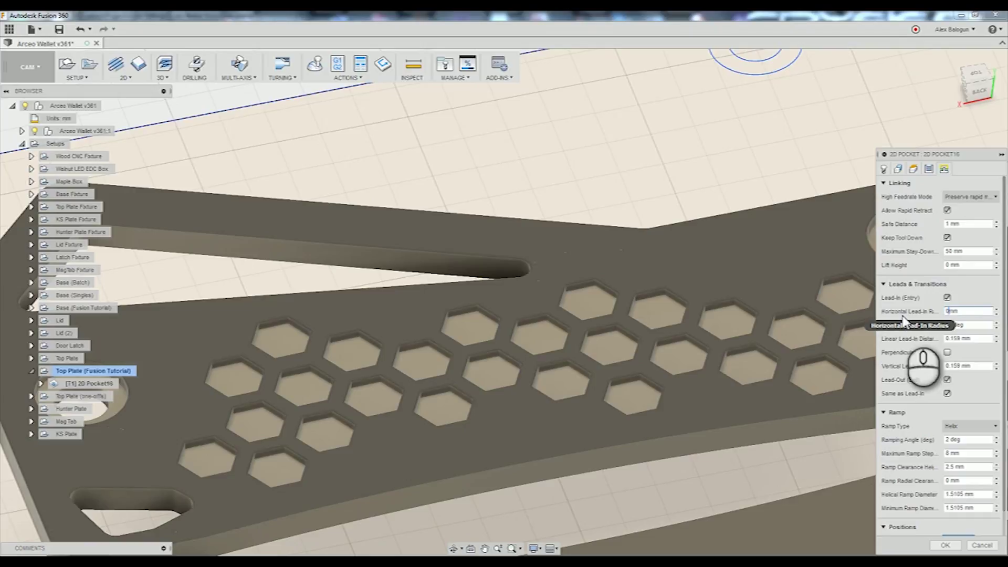
pyautogui.doubleClick(961, 339)
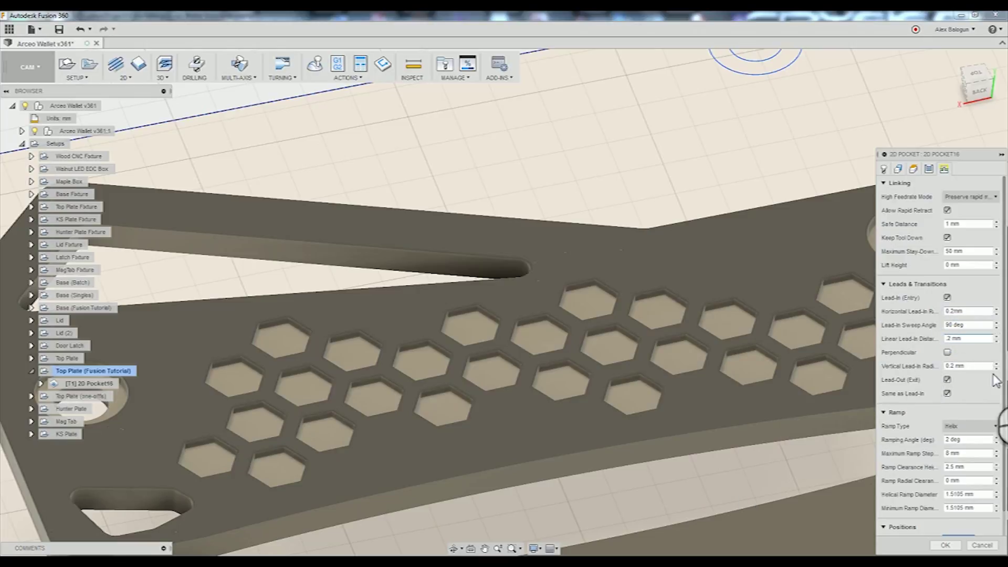
pyautogui.click(976, 339)
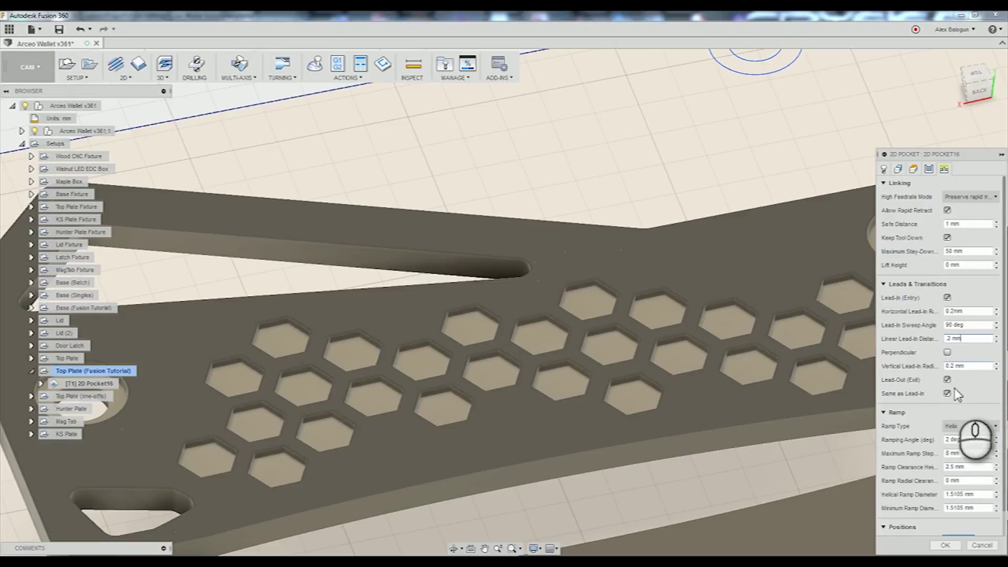
# Set the pocket's helical ramp diameter to 1.5 mm, ramp clearance height to 0.5 mm and ramp radial clearance to 0.1 mm
pyautogui.doubleClick(968, 495)
pyautogui.write('1')
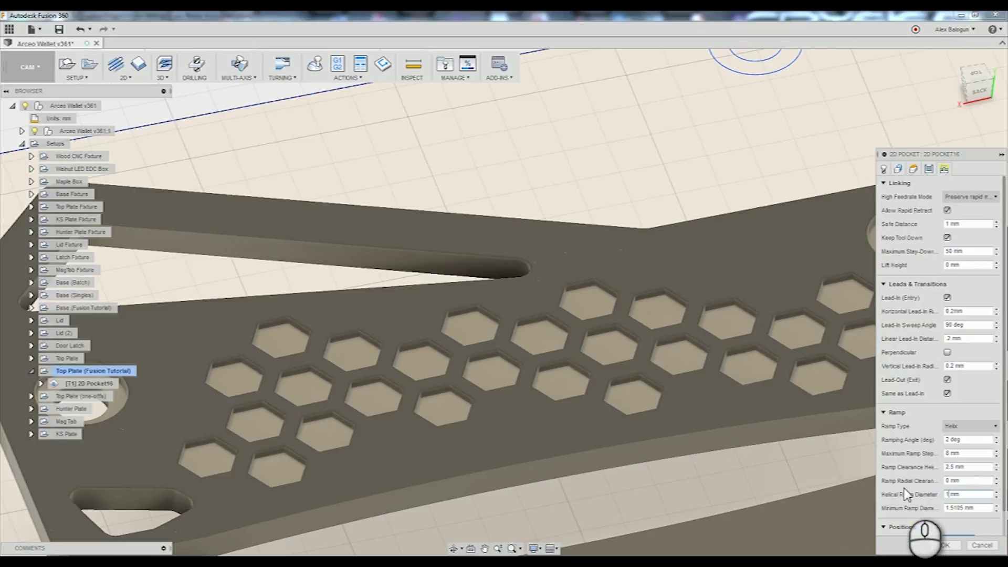
pyautogui.write('.5')
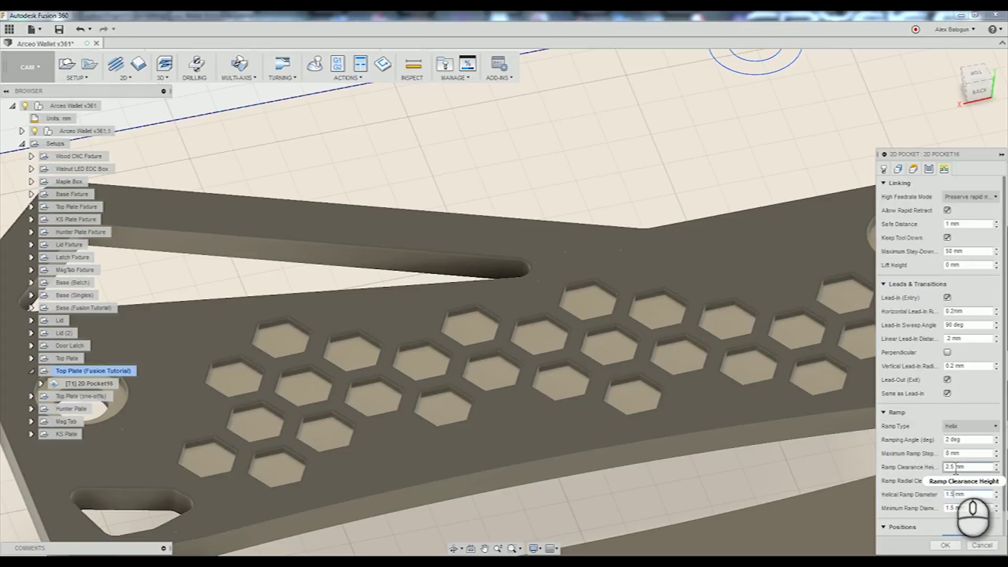
pyautogui.doubleClick(953, 466)
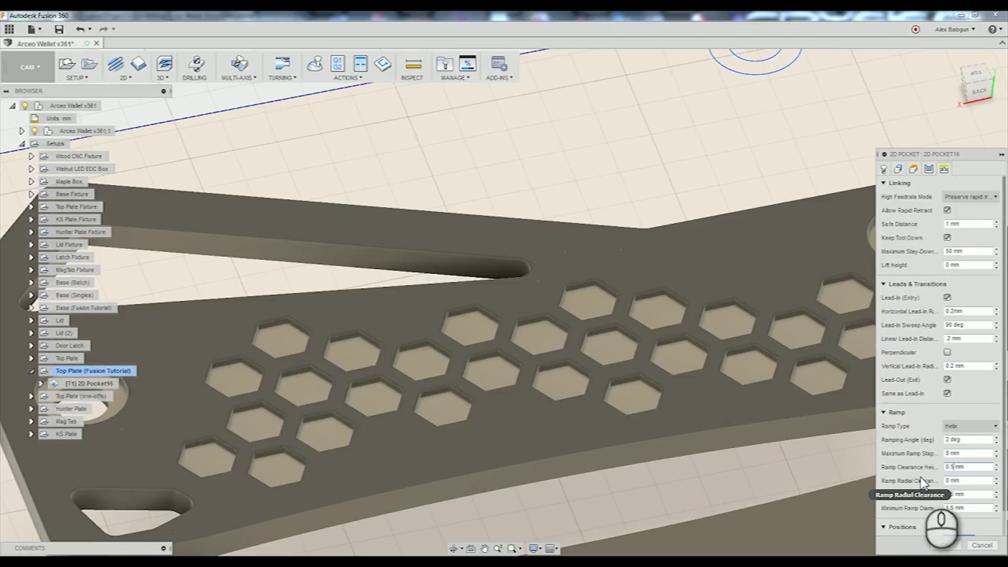
pyautogui.doubleClick(949, 481)
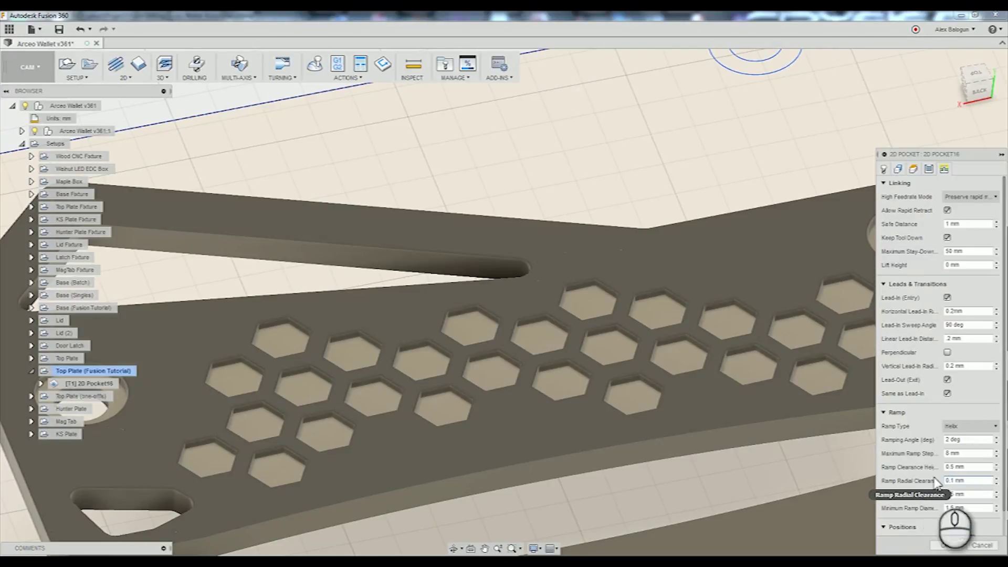
# Set the ramping angle to 3 degrees and generate the hexagon pocket toolpath
pyautogui.click(996, 438)
pyautogui.scroll(-1, 939, 466)
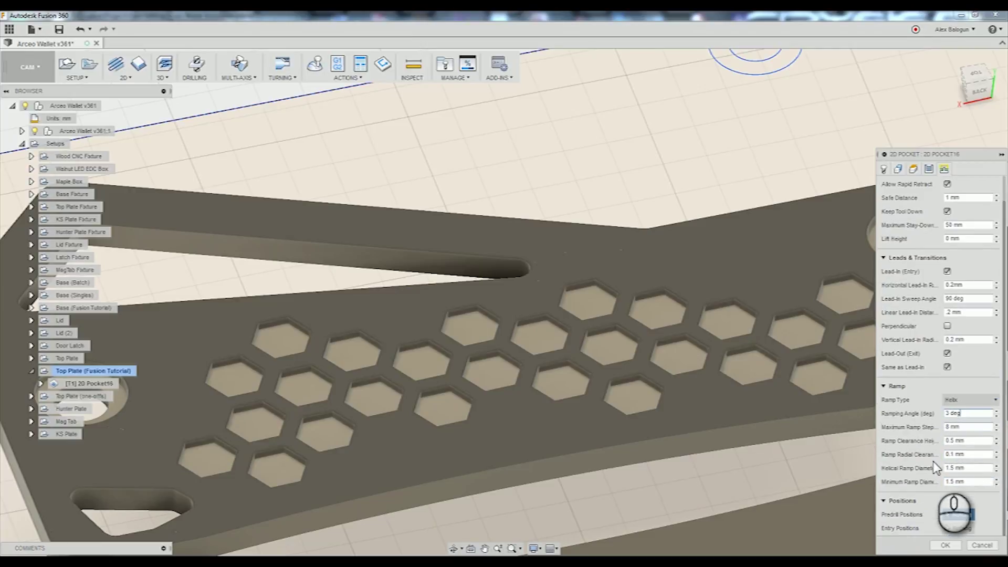
pyautogui.click(942, 546)
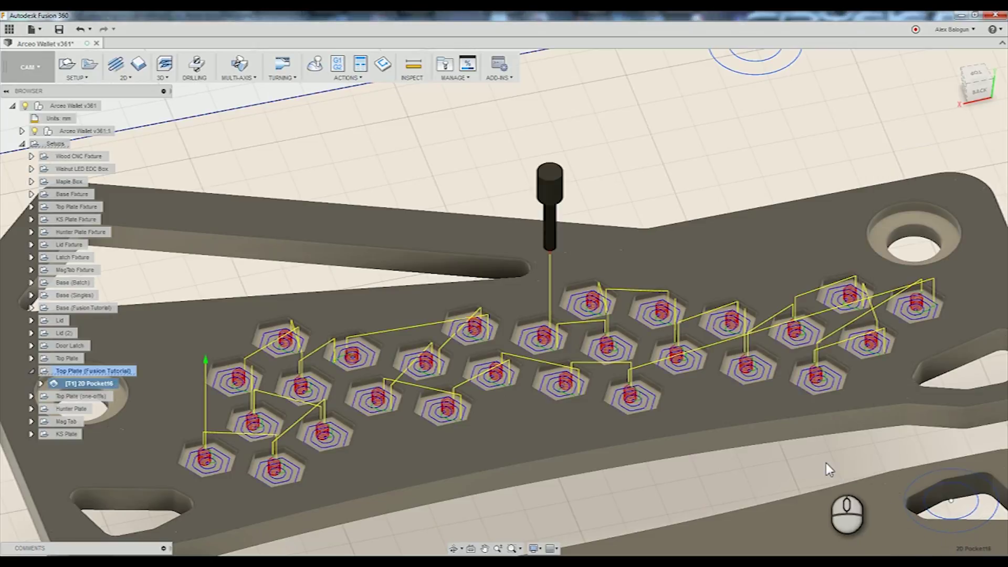
# Examine the helical ramps, cutting passes and linking moves of the generated toolpath in the hexagon pockets
pyautogui.scroll(4, 530, 349)
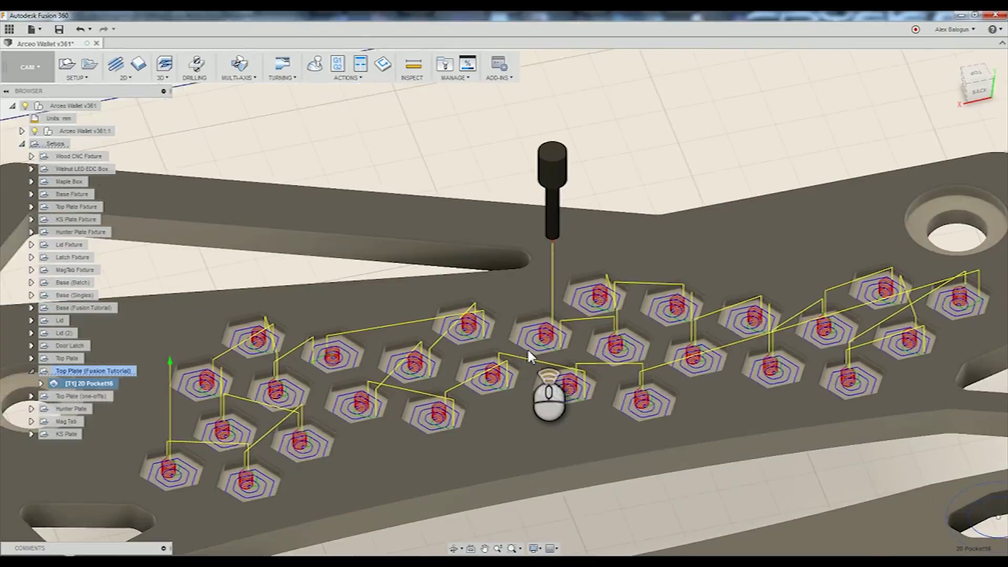
pyautogui.scroll(3, 583, 351)
pyautogui.scroll(2, 493, 333)
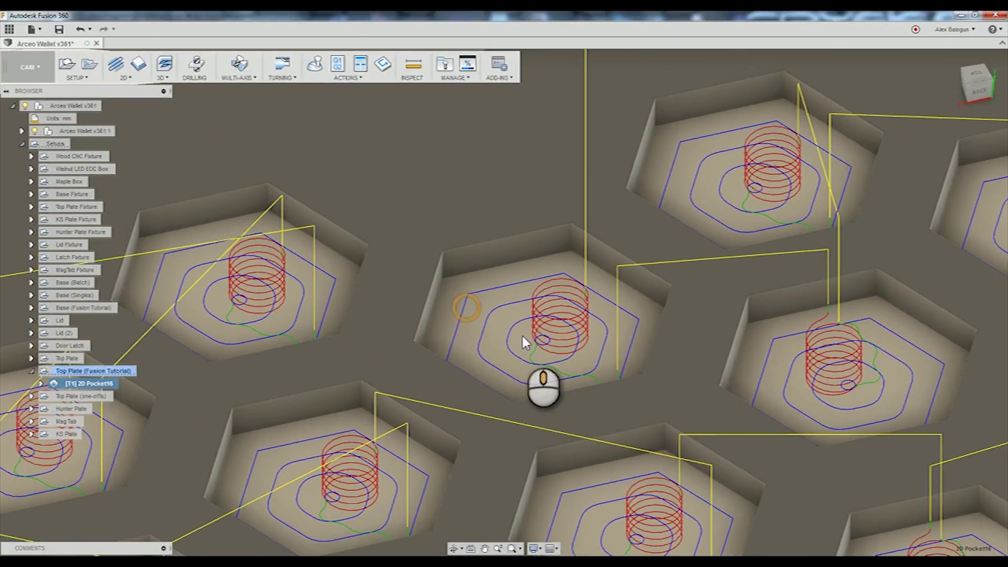
pyautogui.scroll(2, 522, 315)
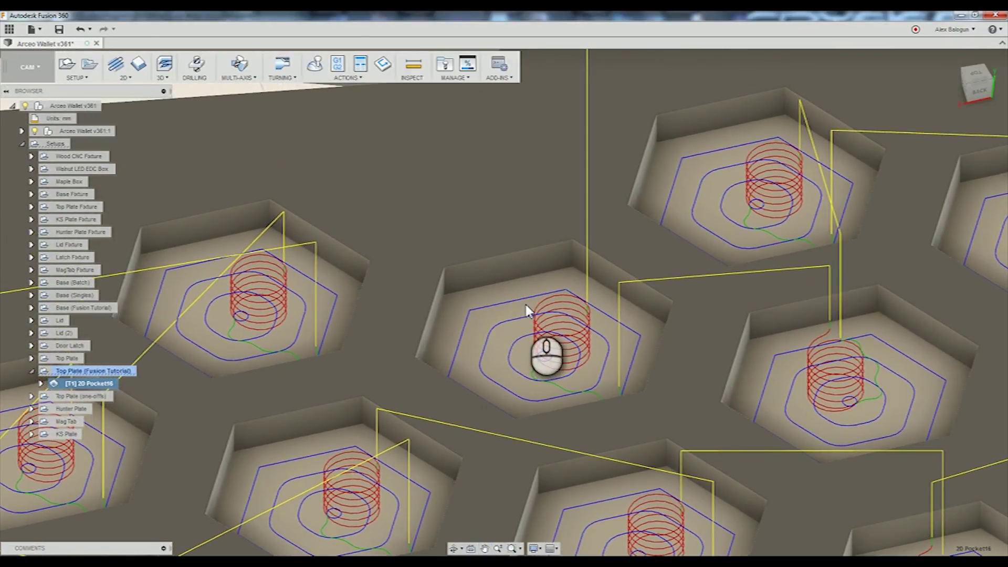
pyautogui.keyDown('shift'); pyautogui.moveTo(530, 292); pyautogui.dragTo(543, 329, button='middle'); pyautogui.keyUp('shift')
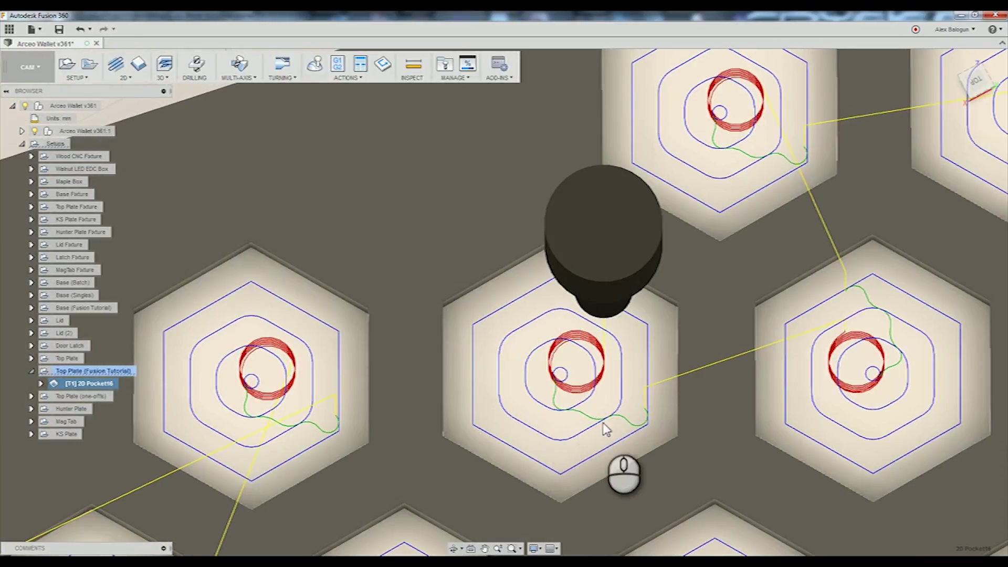
pyautogui.moveTo(614, 412)
pyautogui.keyDown('shift'); pyautogui.mouseDown(button='middle')
pyautogui.moveTo(630, 418)
pyautogui.moveTo(626, 408)
pyautogui.mouseUp(button='middle'); pyautogui.keyUp('shift')
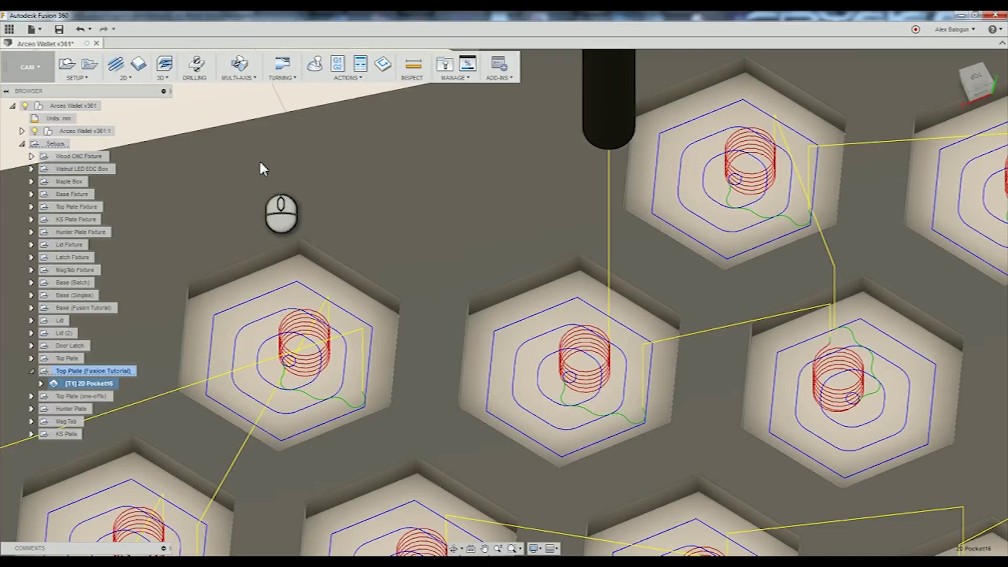
pyautogui.click(129, 80)
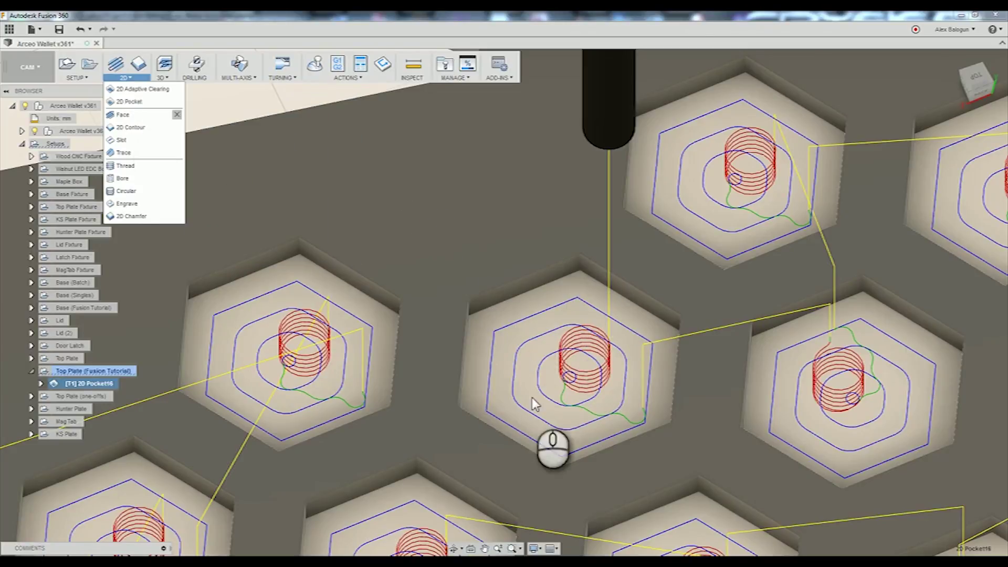
pyautogui.click(652, 378)
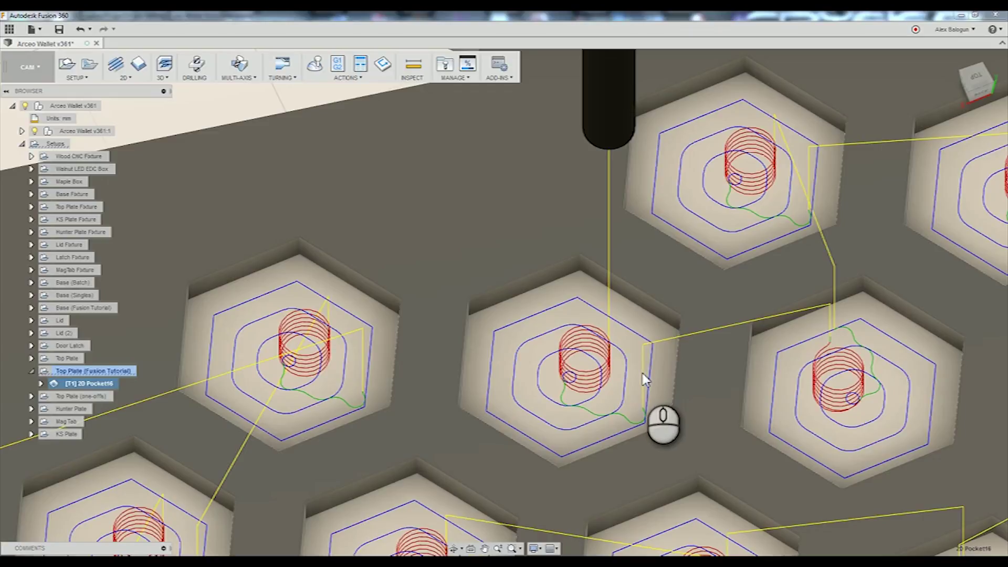
pyautogui.click(644, 374)
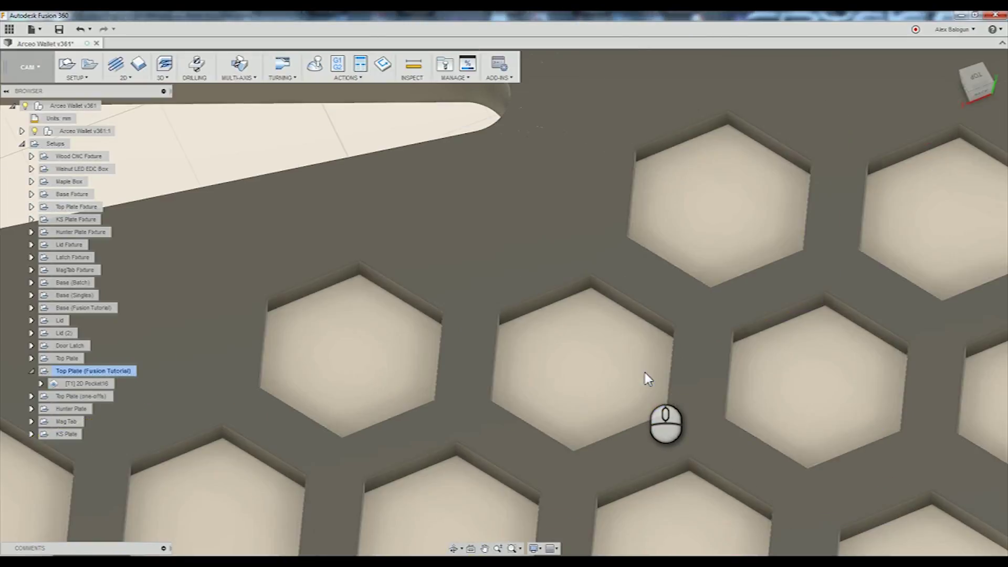
pyautogui.click(101, 383)
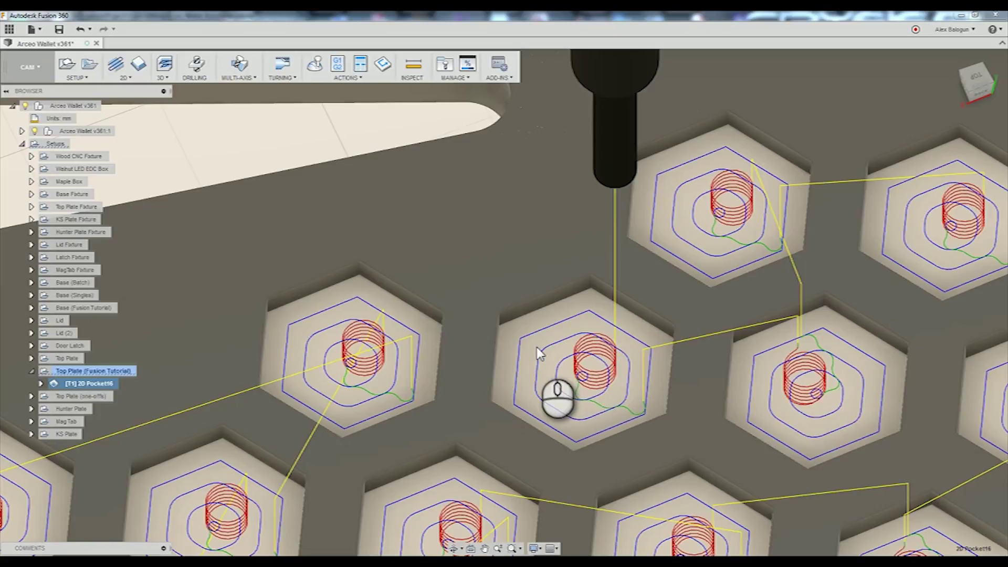
pyautogui.scroll(-4, 525, 362)
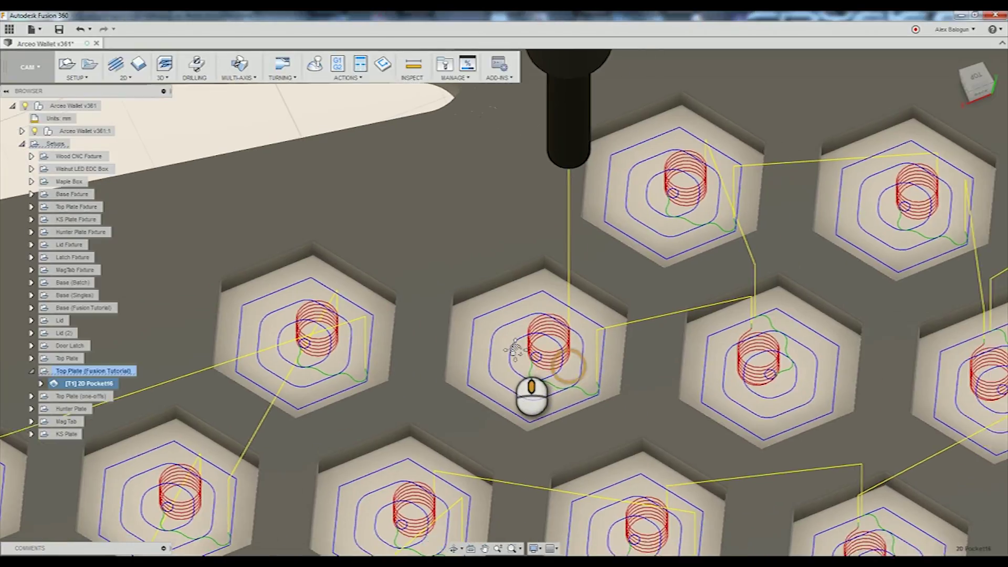
pyautogui.scroll(2, 451, 327)
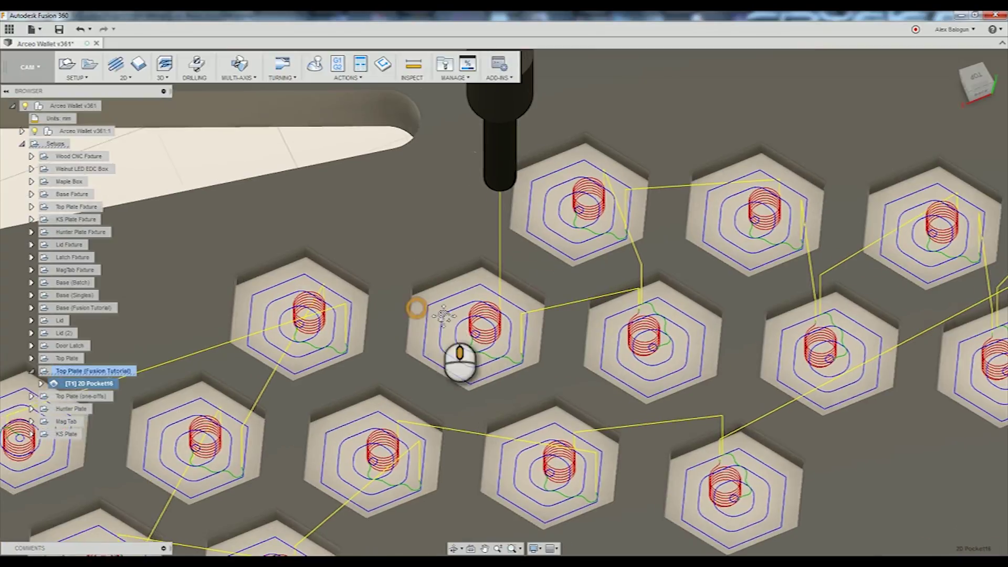
pyautogui.moveTo(418, 311); pyautogui.dragTo(479, 321, button='middle')
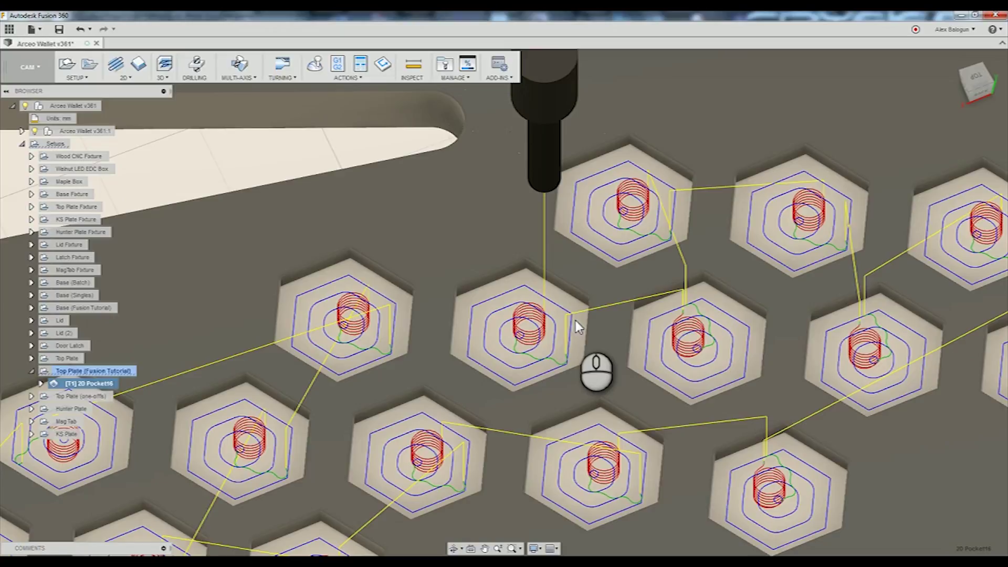
# Inspect the angular slot pattern on the neighbouring light-coloured top plate from several angles
pyautogui.scroll(-8, 527, 342)
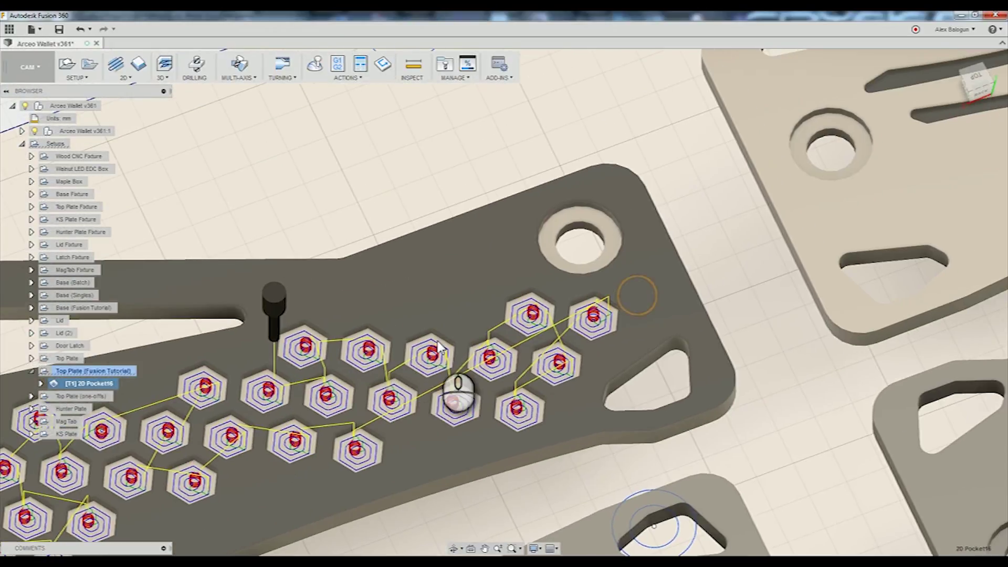
pyautogui.moveTo(445, 358); pyautogui.dragTo(214, 517, button='middle')
pyautogui.moveTo(733, 227); pyautogui.dragTo(527, 341, button='middle')
pyautogui.moveTo(773, 239); pyautogui.dragTo(688, 273, button='middle')
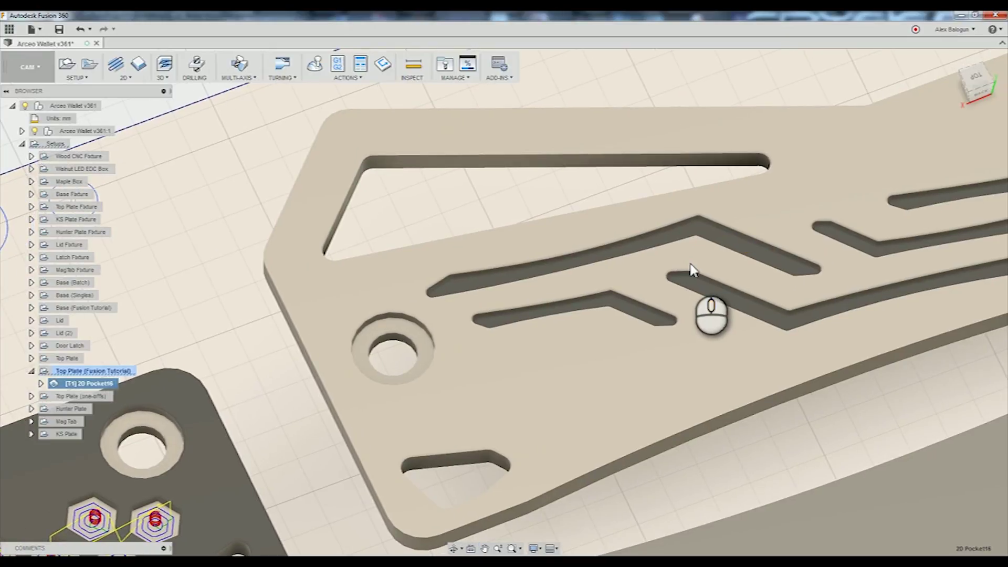
pyautogui.moveTo(621, 278); pyautogui.dragTo(536, 315, button='middle')
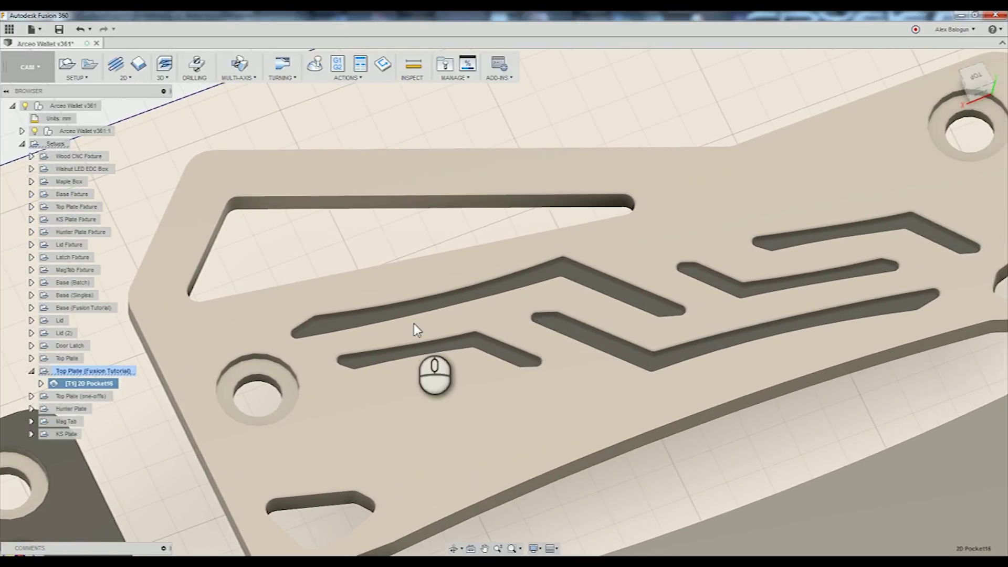
pyautogui.scroll(5, 544, 287)
pyautogui.keyDown('shift'); pyautogui.moveTo(577, 288); pyautogui.dragTo(610, 264, button='middle'); pyautogui.keyUp('shift')
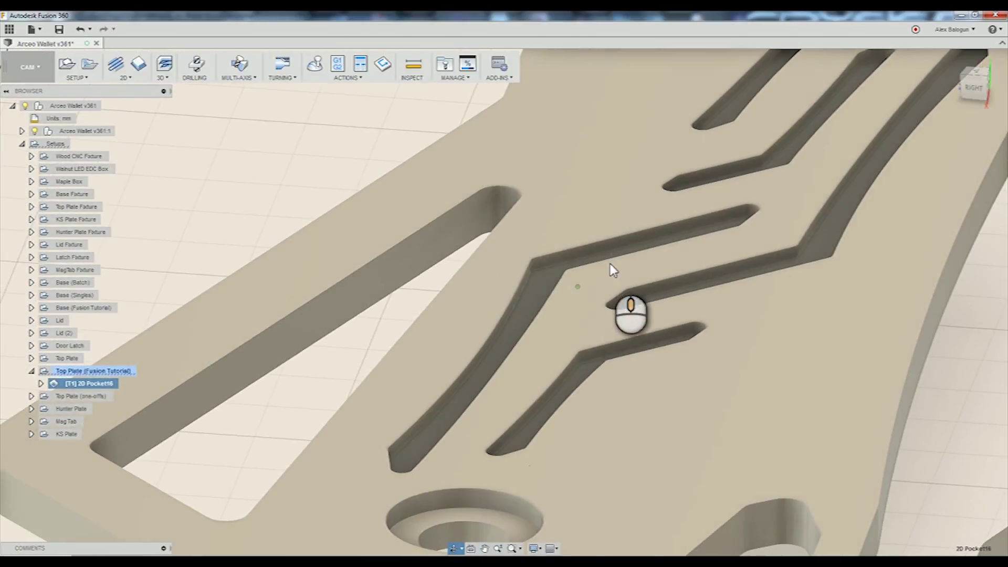
pyautogui.keyDown('shift'); pyautogui.moveTo(725, 239); pyautogui.dragTo(560, 291, button='middle'); pyautogui.keyUp('shift')
pyautogui.scroll(2, 616, 264)
pyautogui.scroll(-3, 651, 231)
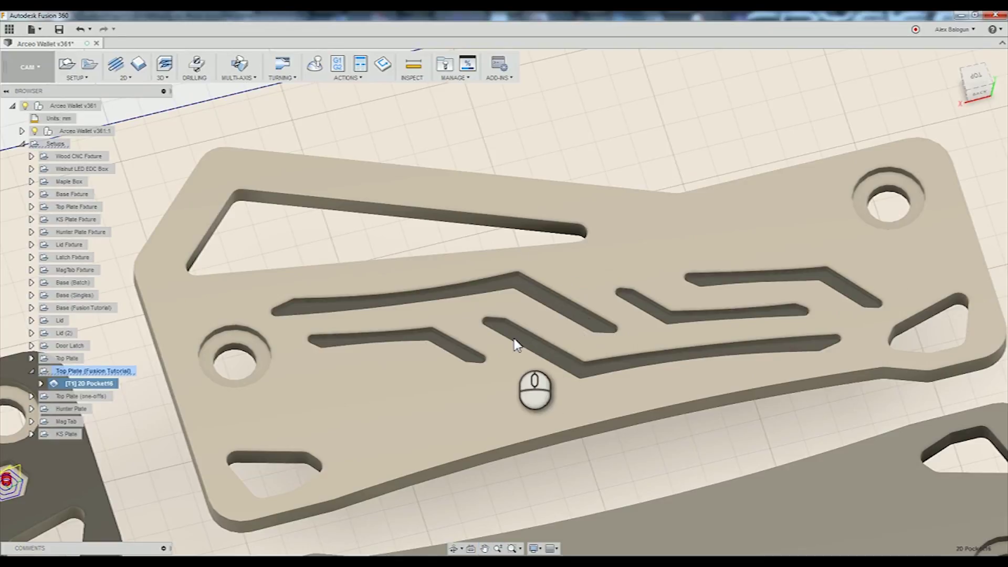
# Duplicate the hexagon 2D Pocket operation and open the copy for editing
pyautogui.rightClick(100, 386)
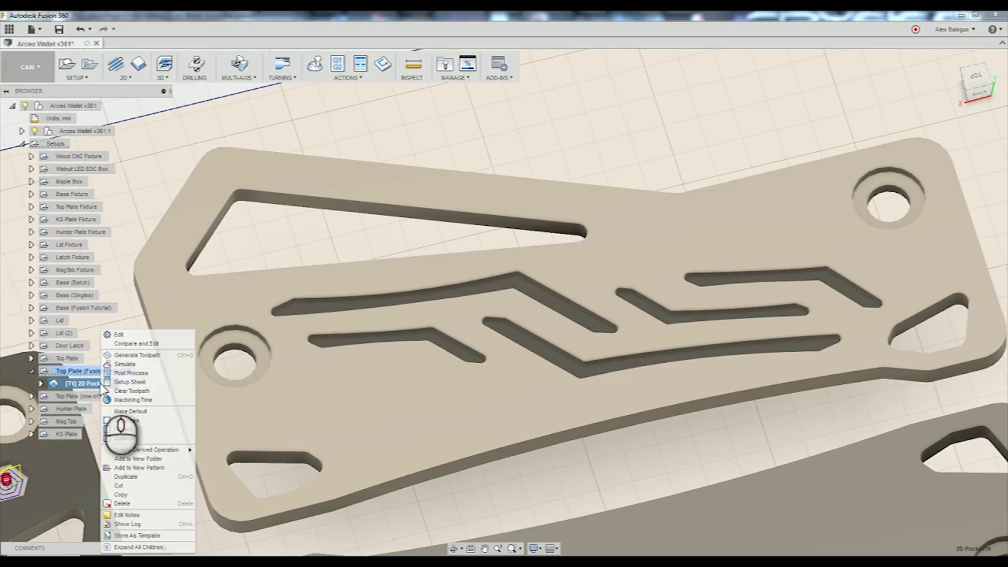
pyautogui.click(141, 479)
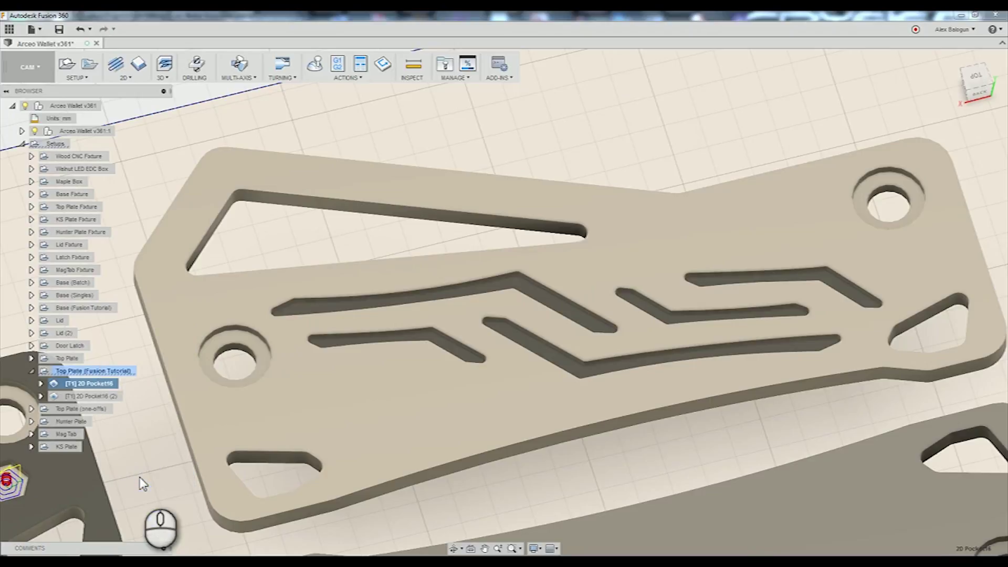
pyautogui.rightClick(103, 400)
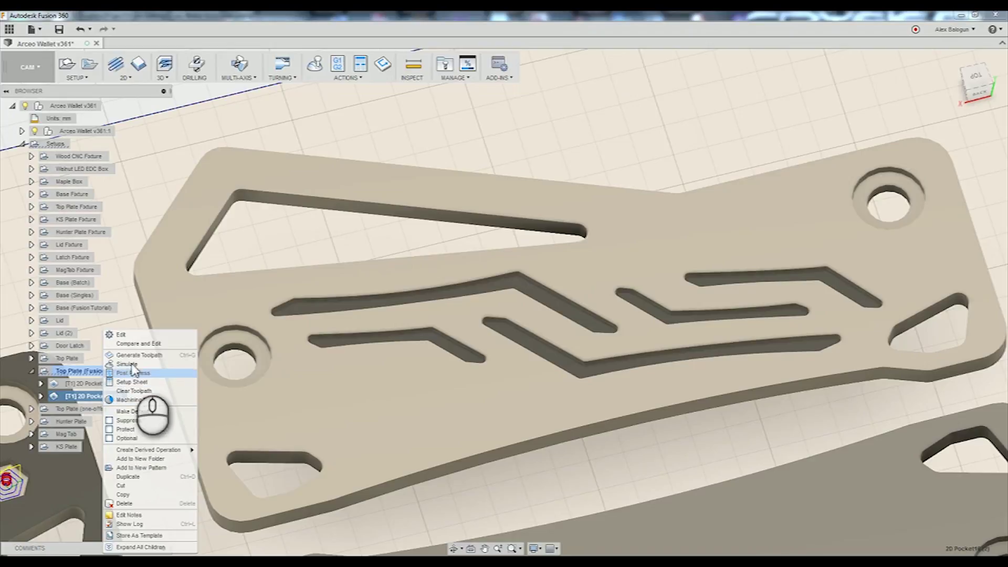
pyautogui.click(125, 336)
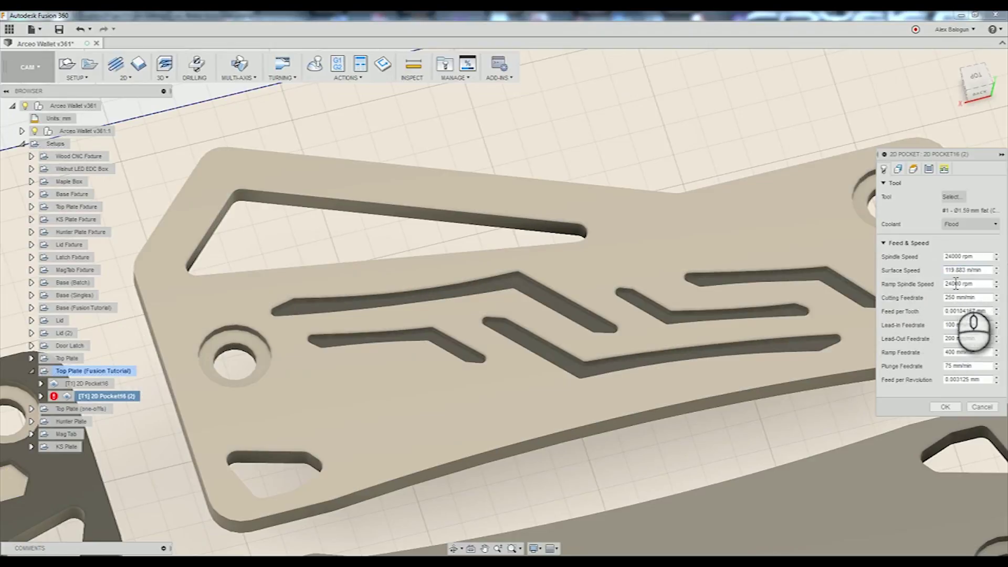
# Clear all the inherited hexagon chains from the duplicated operation's pocket selections
pyautogui.click(901, 170)
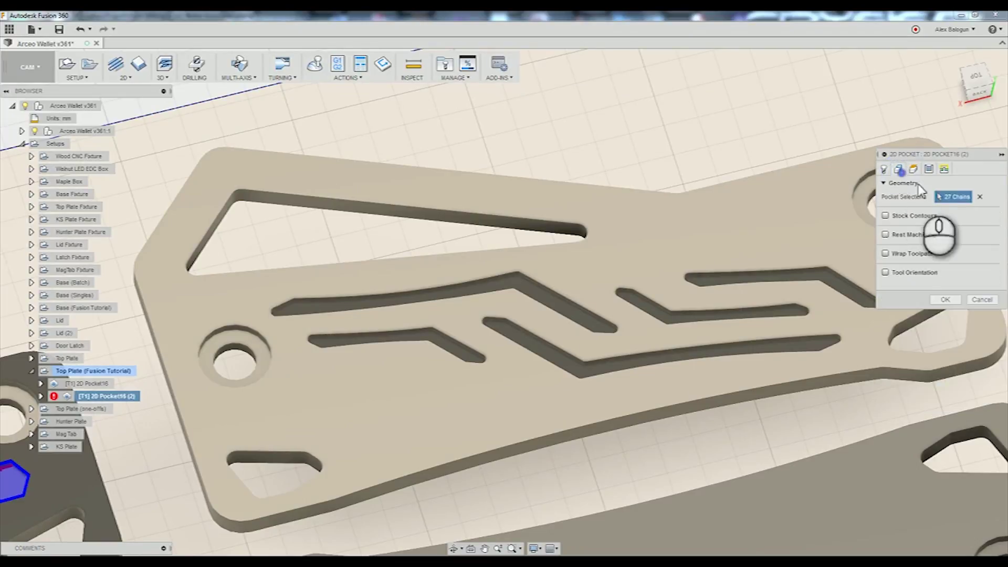
pyautogui.moveTo(413, 355); pyautogui.dragTo(719, 258, button='middle')
pyautogui.click(956, 199)
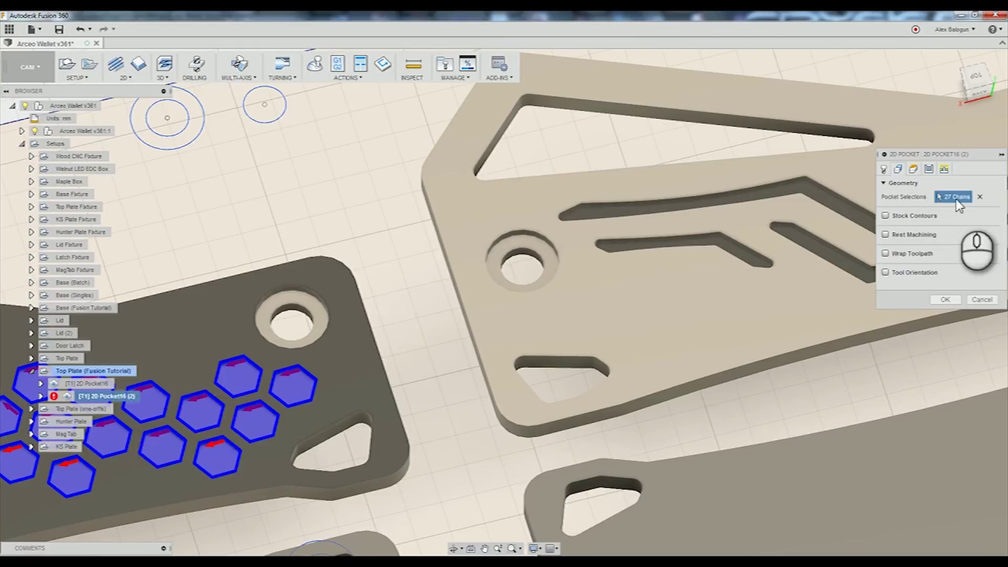
pyautogui.click(977, 198)
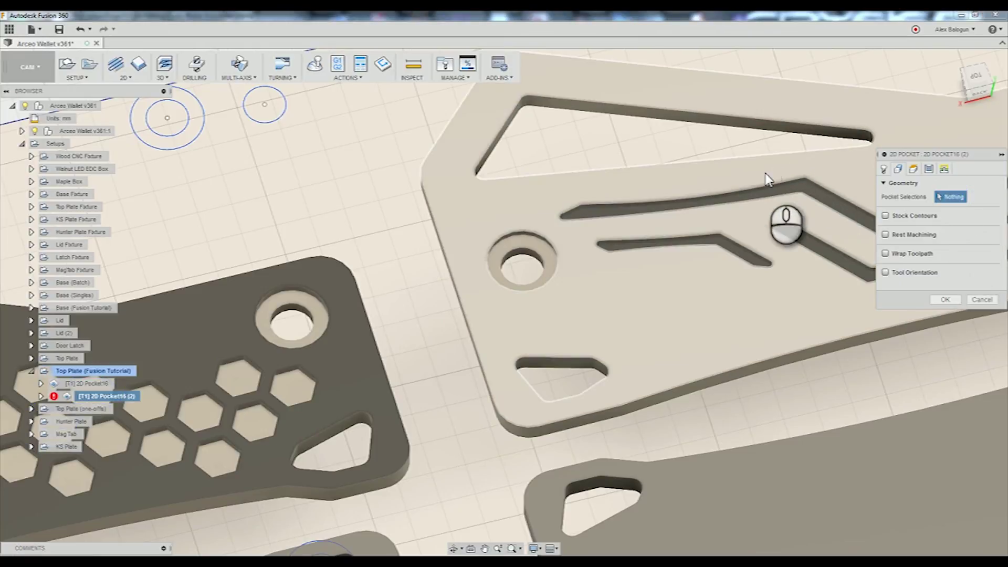
# Select the outlines of the five angular slots on the light-coloured top plate as the duplicated operation's pocket geometry
pyautogui.click(766, 188)
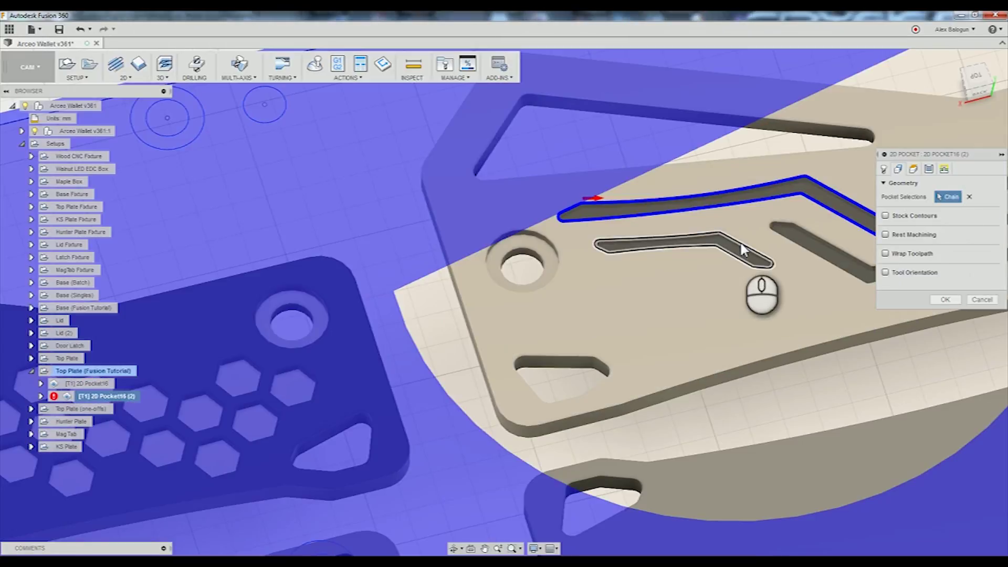
pyautogui.click(742, 248)
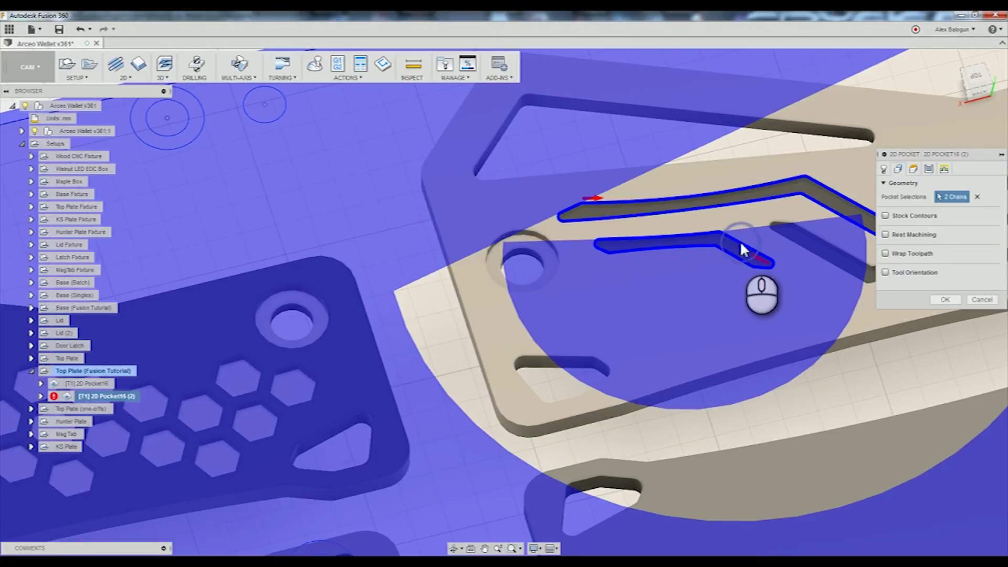
pyautogui.click(826, 244)
pyautogui.keyDown('shift'); pyautogui.moveTo(830, 205); pyautogui.dragTo(656, 265, button='middle'); pyautogui.keyUp('shift')
pyautogui.click(655, 262)
pyautogui.click(664, 223)
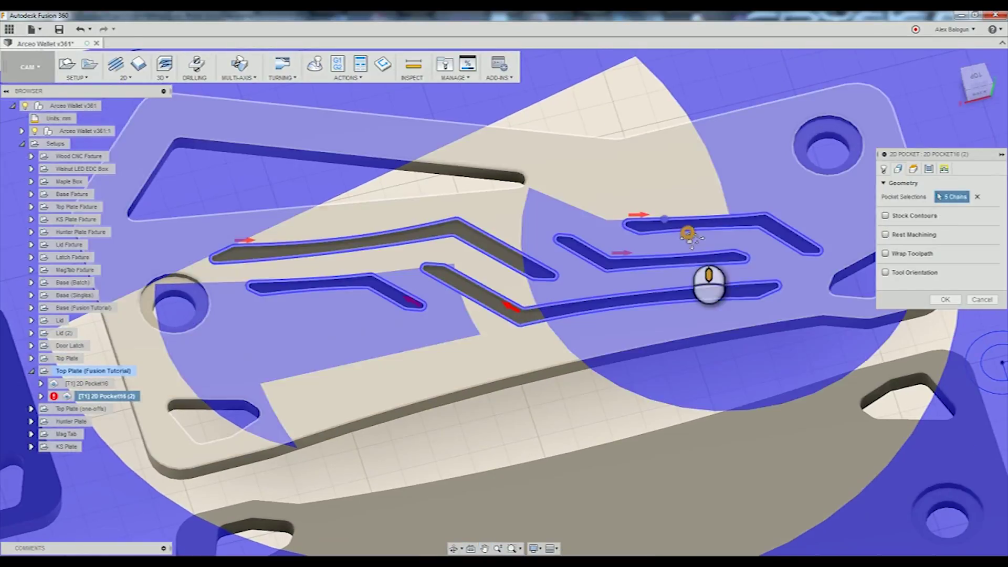
pyautogui.scroll(5, 604, 234)
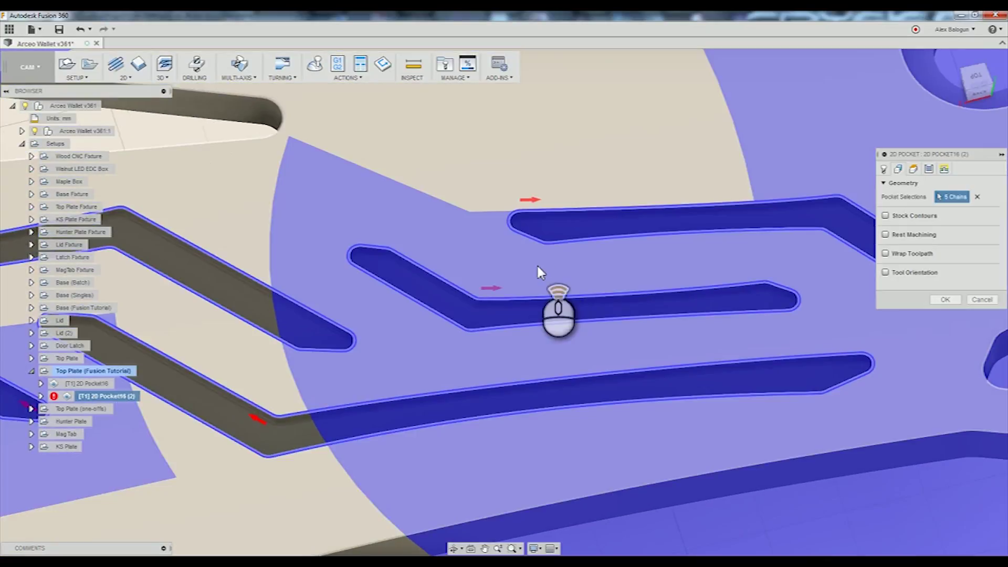
pyautogui.keyDown('shift'); pyautogui.moveTo(537, 263); pyautogui.dragTo(556, 177, button='middle'); pyautogui.keyUp('shift')
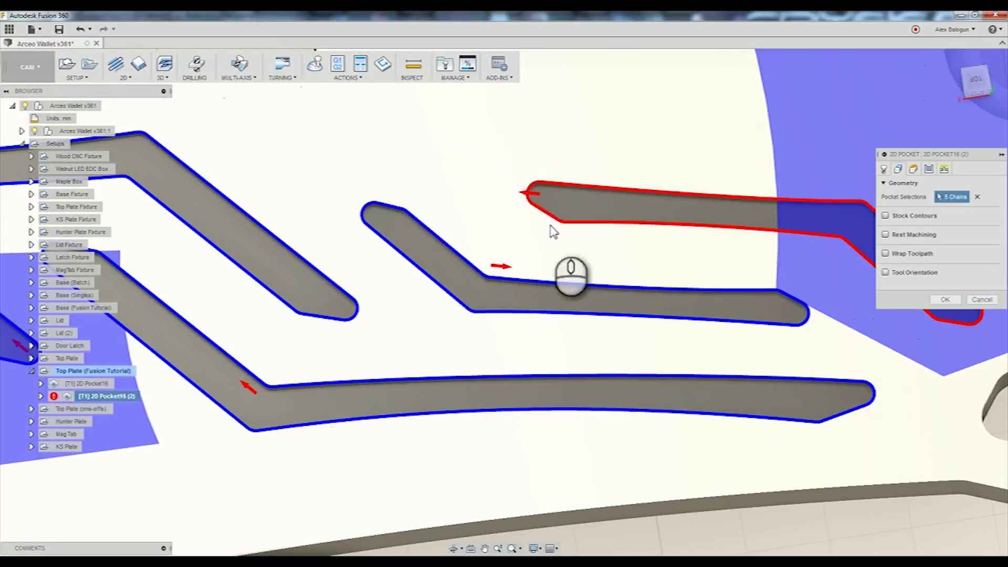
# Flip the short middle slot's chain so its direction arrow points the same way as those of the other slot outlines
pyautogui.keyDown('shift'); pyautogui.moveTo(622, 254); pyautogui.dragTo(567, 320, button='middle'); pyautogui.keyUp('shift')
pyautogui.click(654, 235)
pyautogui.click(681, 221)
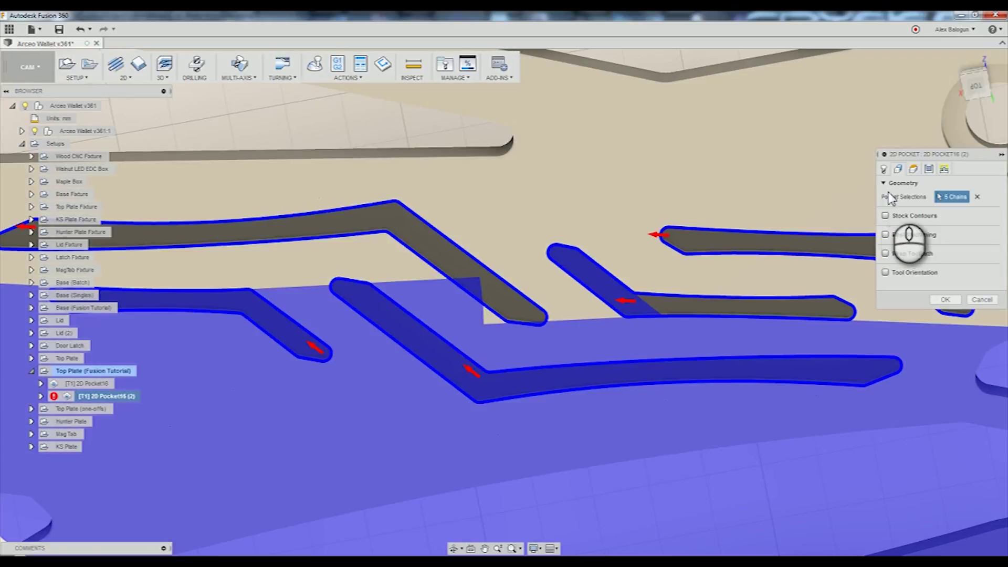
# Set the helical ramp diameter of the duplicated slot pocket operation to 0.5 mm
pyautogui.click(929, 169)
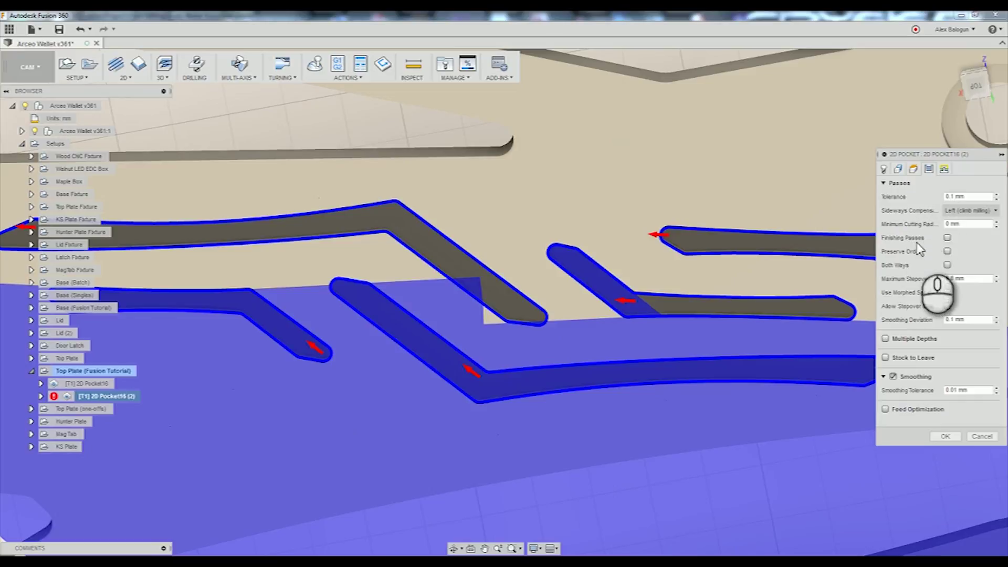
pyautogui.doubleClick(959, 280)
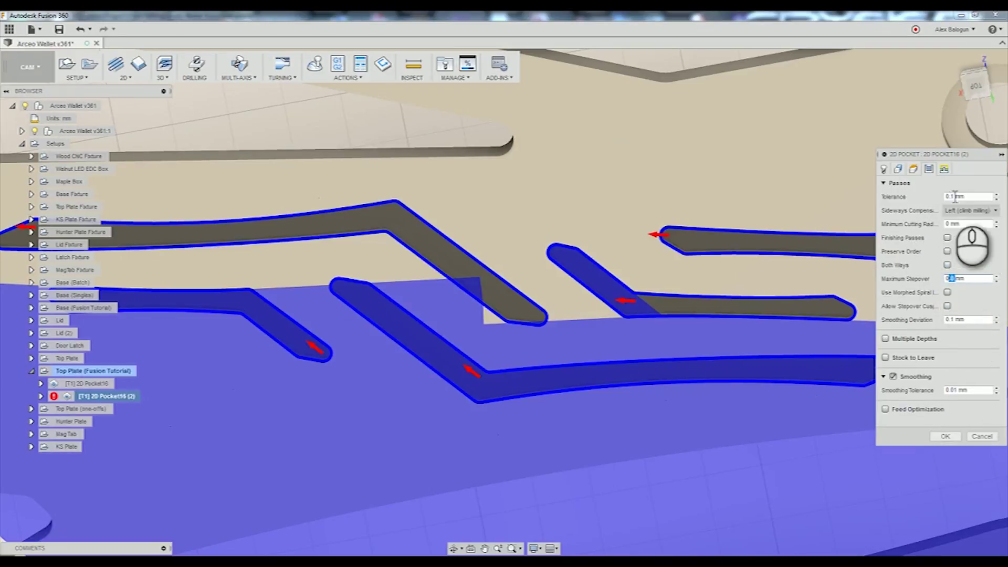
pyautogui.click(946, 169)
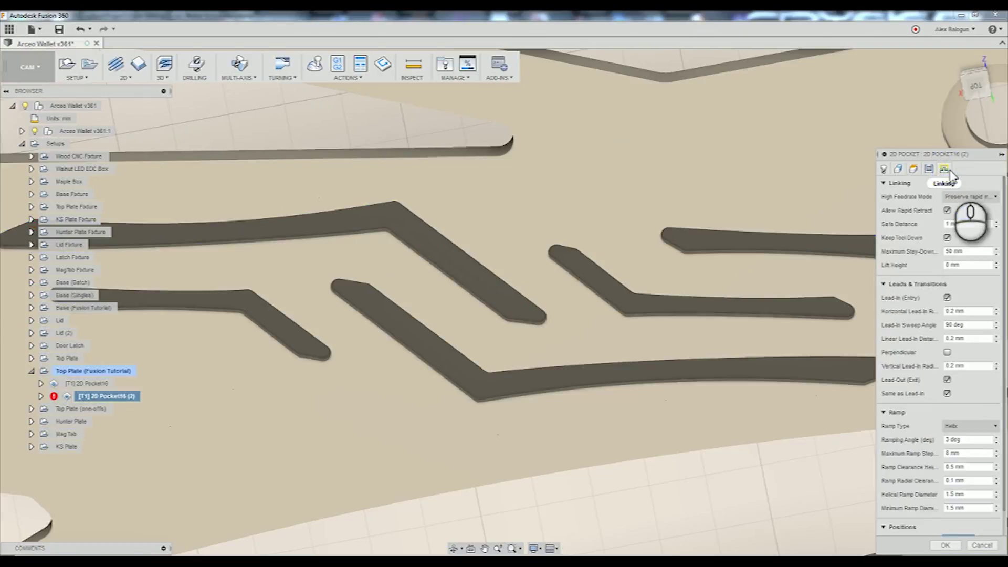
pyautogui.scroll(4, 682, 262)
pyautogui.keyDown('shift'); pyautogui.middleClick(689, 269); pyautogui.keyUp('shift')
pyautogui.keyDown('shift'); pyautogui.moveTo(710, 276); pyautogui.dragTo(705, 250, button='middle'); pyautogui.keyUp('shift')
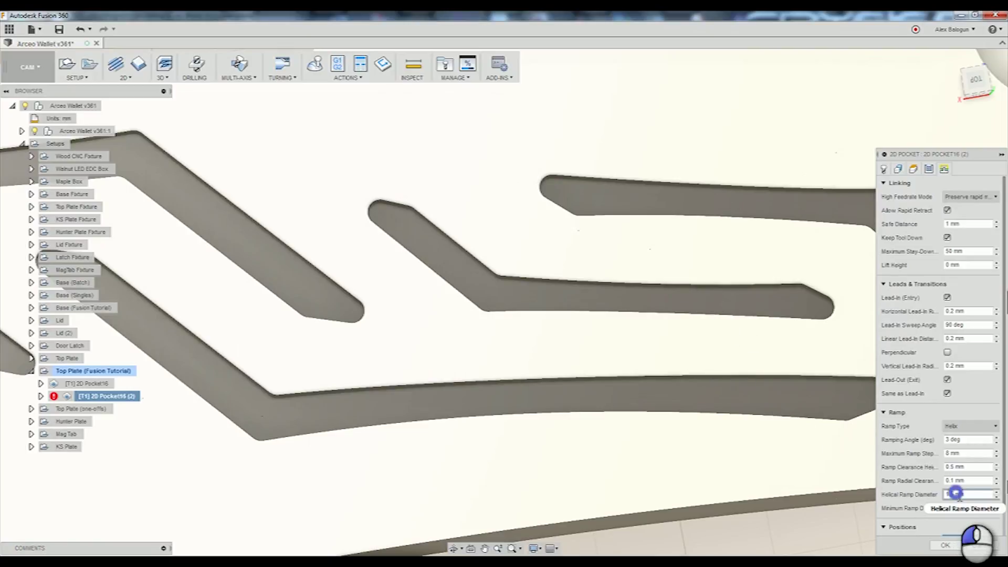
pyautogui.doubleClick(955, 493)
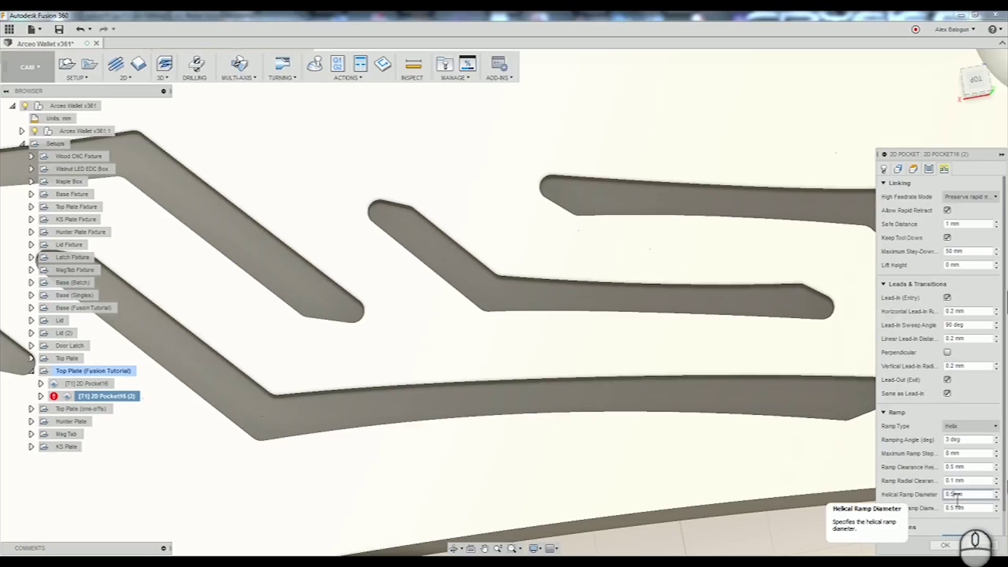
pyautogui.moveTo(783, 365); pyautogui.dragTo(755, 375, button='middle')
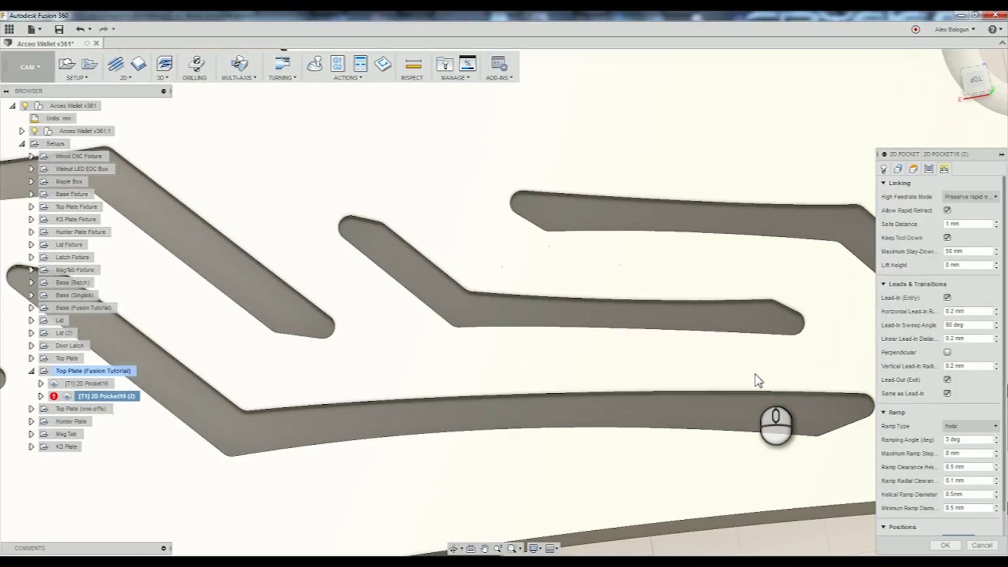
# Enable Stock to Leave for the slot pocket with 0 mm axial and -0.3 mm radial stock
pyautogui.click(928, 170)
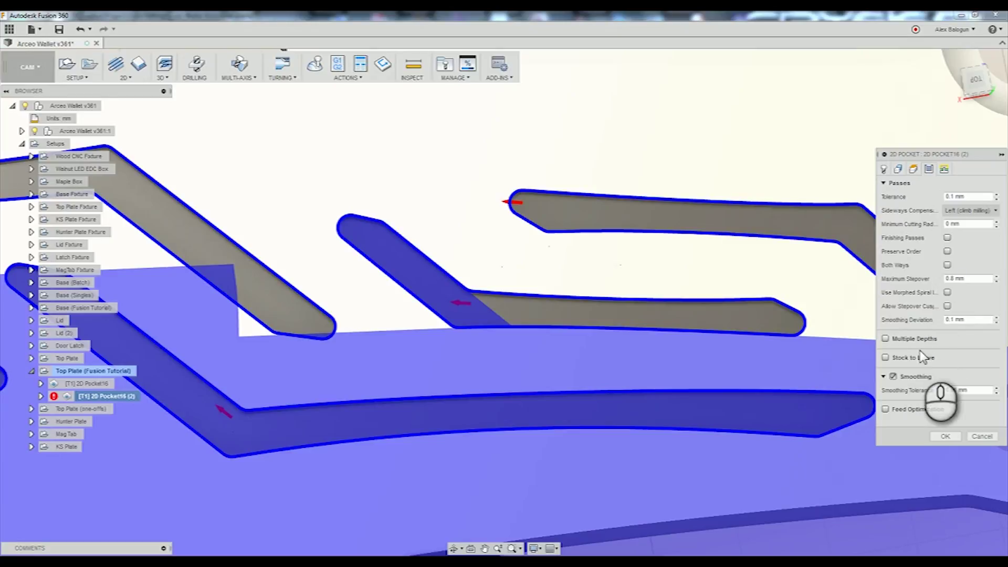
pyautogui.click(886, 358)
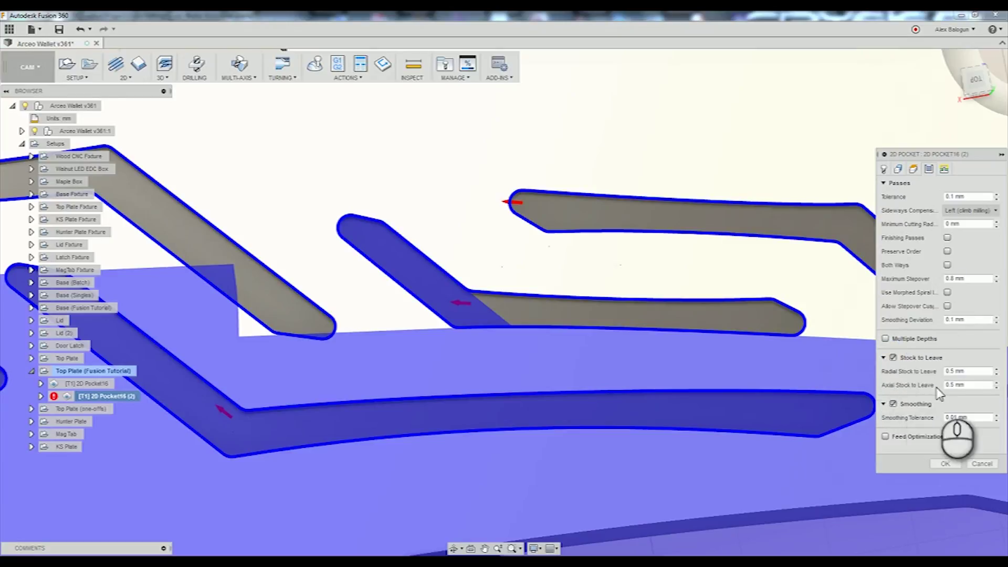
pyautogui.doubleClick(959, 385)
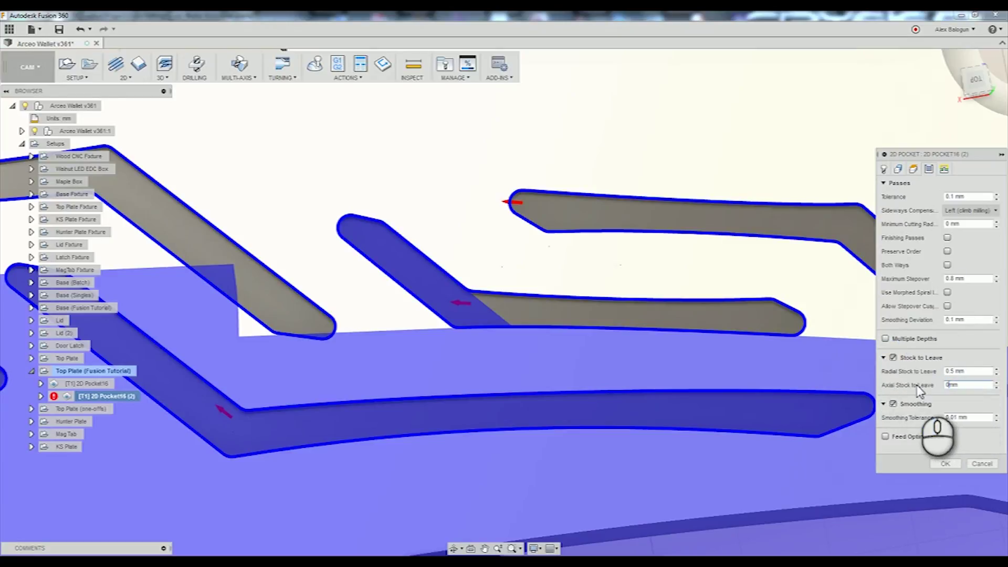
pyautogui.doubleClick(957, 371)
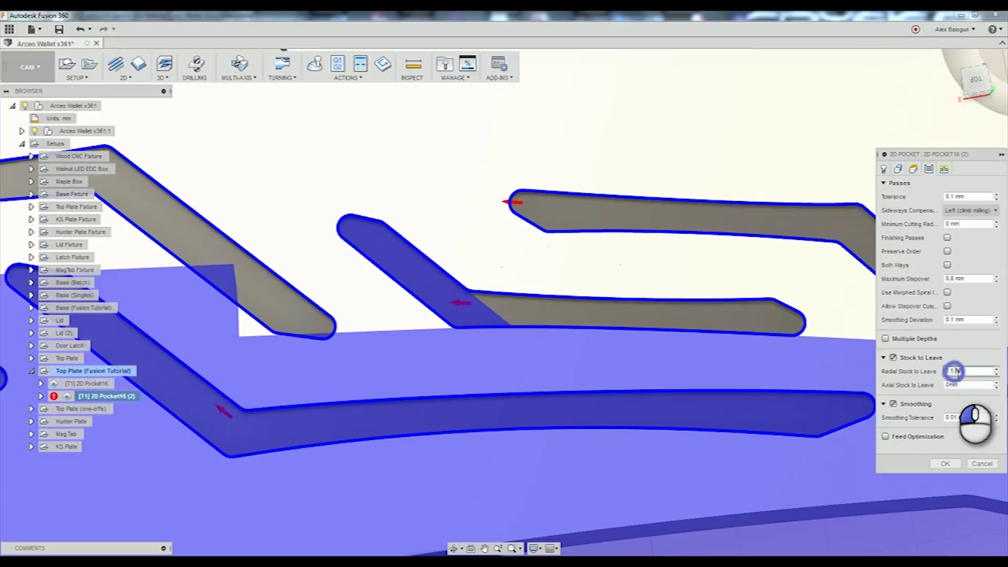
pyautogui.moveTo(941, 412)
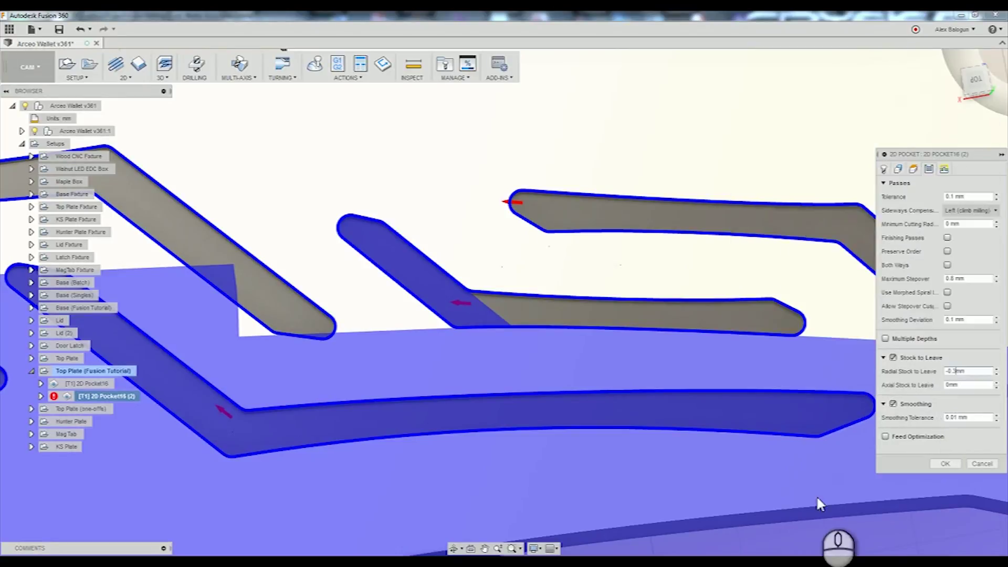
pyautogui.moveTo(790, 249); pyautogui.dragTo(767, 245, button='middle')
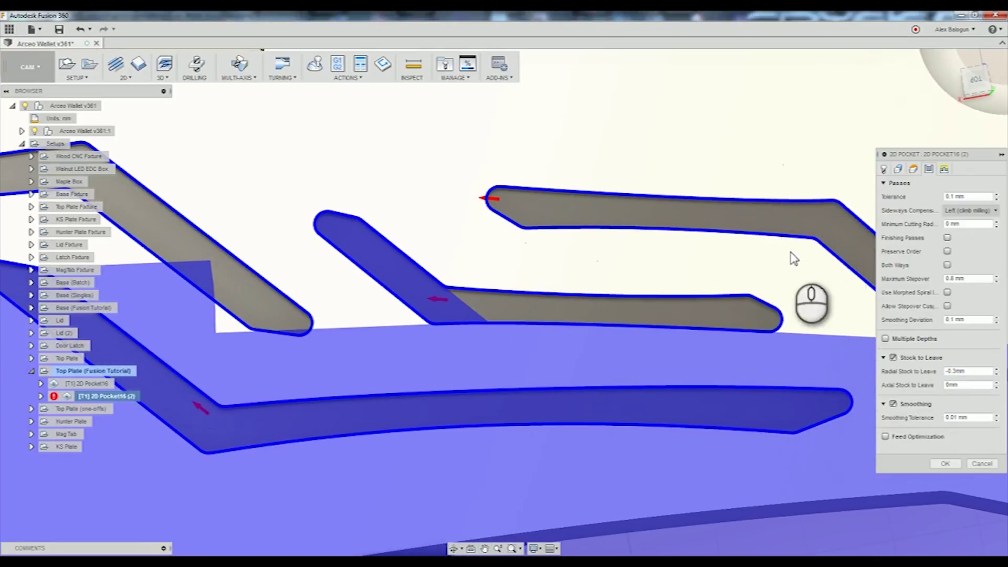
pyautogui.moveTo(782, 334); pyautogui.dragTo(730, 320, button='middle')
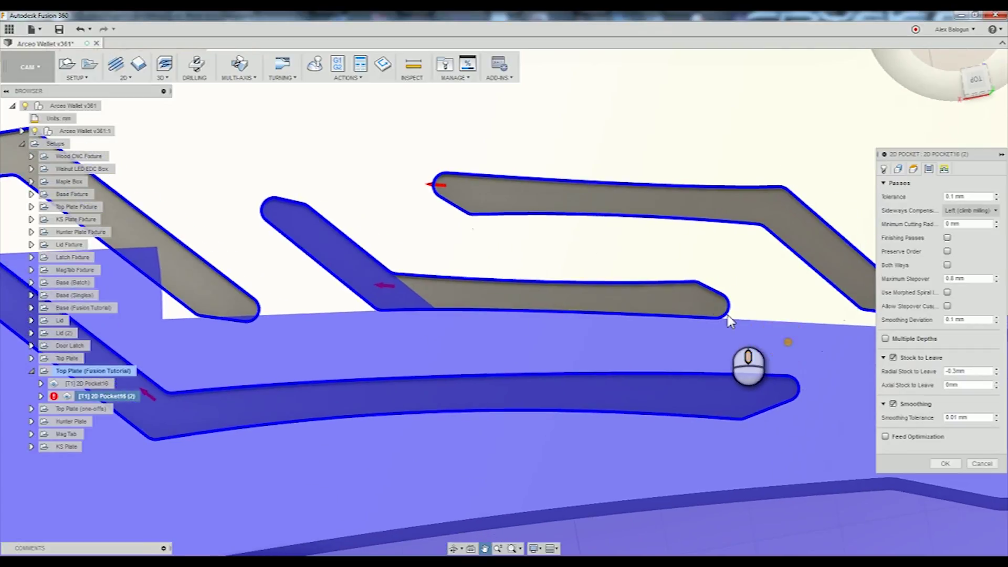
# Enable Feed Optimization for the slot pocket and set the reduced feed radius to 3 mm
pyautogui.click(886, 437)
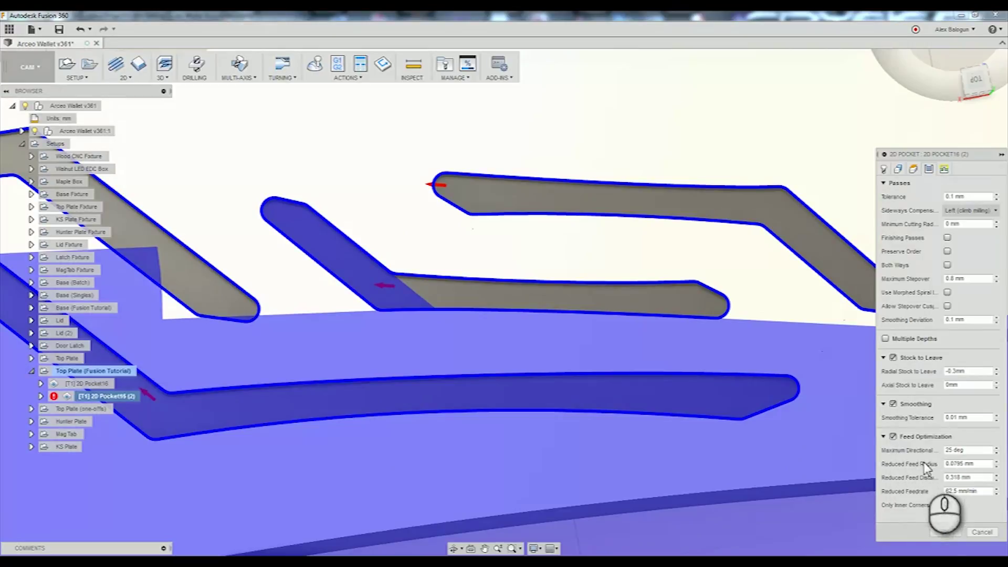
pyautogui.doubleClick(968, 464)
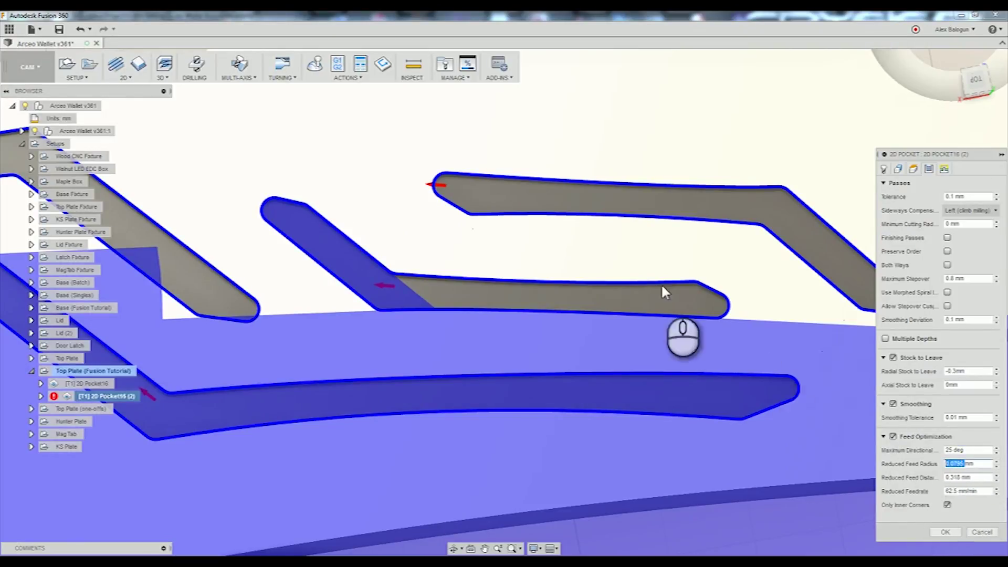
pyautogui.moveTo(472, 202); pyautogui.dragTo(592, 259, button='middle')
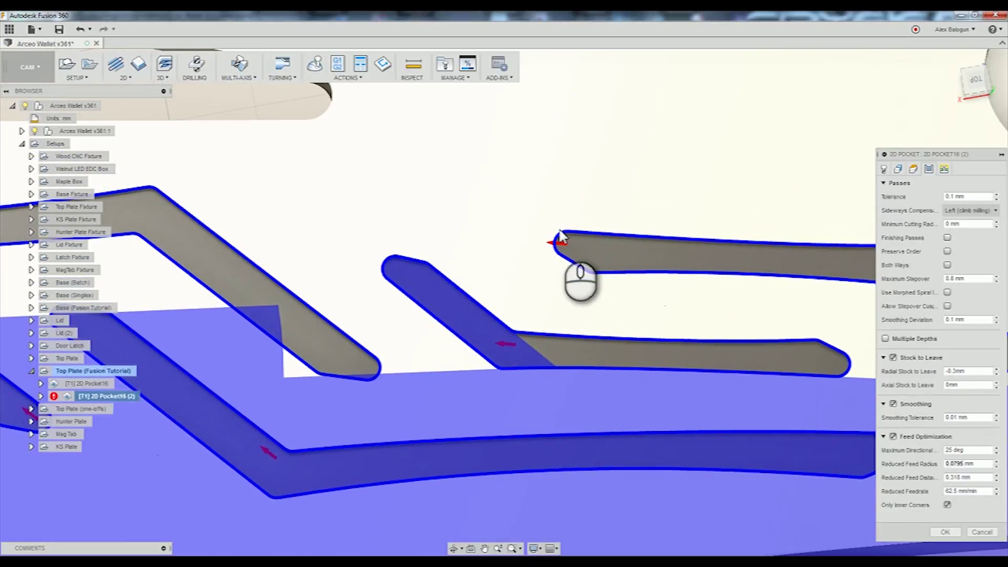
pyautogui.moveTo(697, 298); pyautogui.dragTo(622, 318, button='middle')
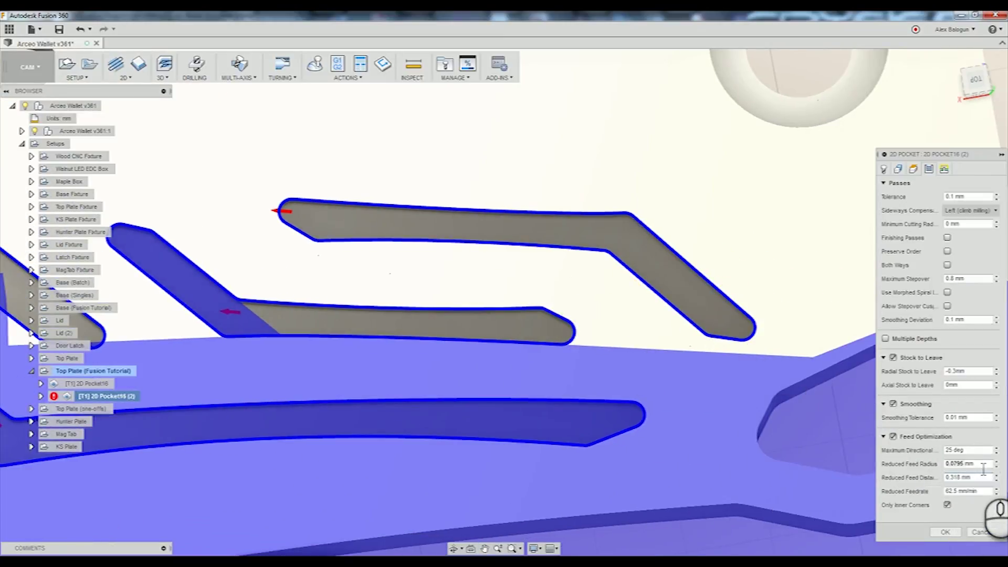
pyautogui.click(966, 463)
pyautogui.moveTo(964, 464); pyautogui.dragTo(888, 456)
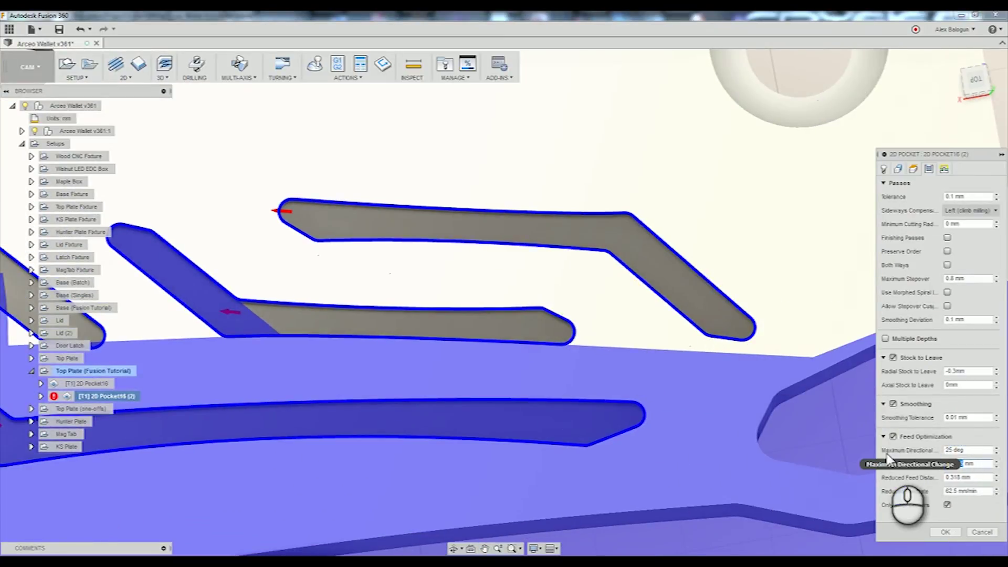
pyautogui.write('3')
pyautogui.moveTo(383, 290); pyautogui.dragTo(512, 292, button='middle')
pyautogui.moveTo(733, 220); pyautogui.dragTo(613, 197, button='middle')
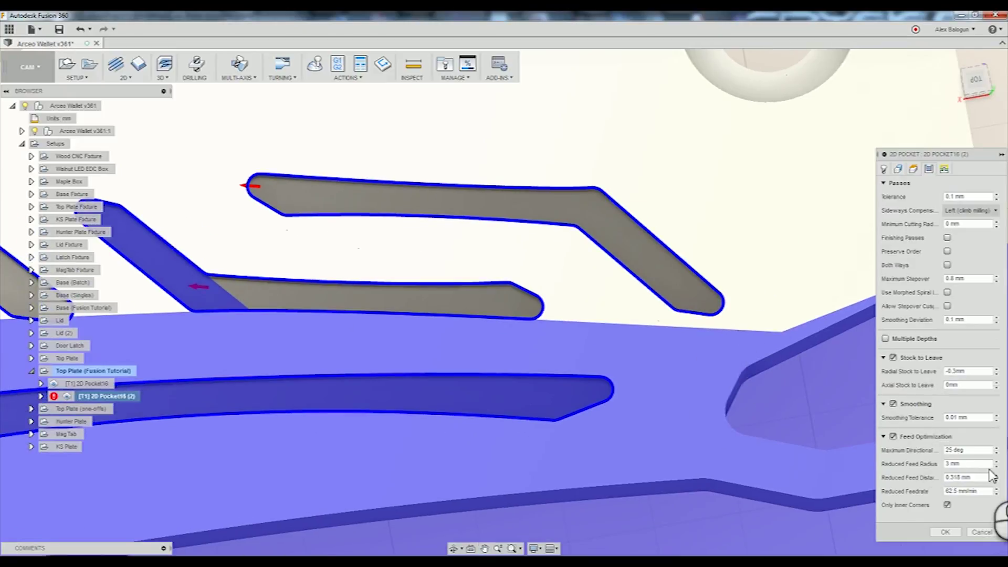
# Set the reduced feed distance to 2 mm and reduced feedrate to 150 mm/min, turn off Only Inner Corners, and generate the toolpath
pyautogui.moveTo(963, 477); pyautogui.dragTo(895, 475)
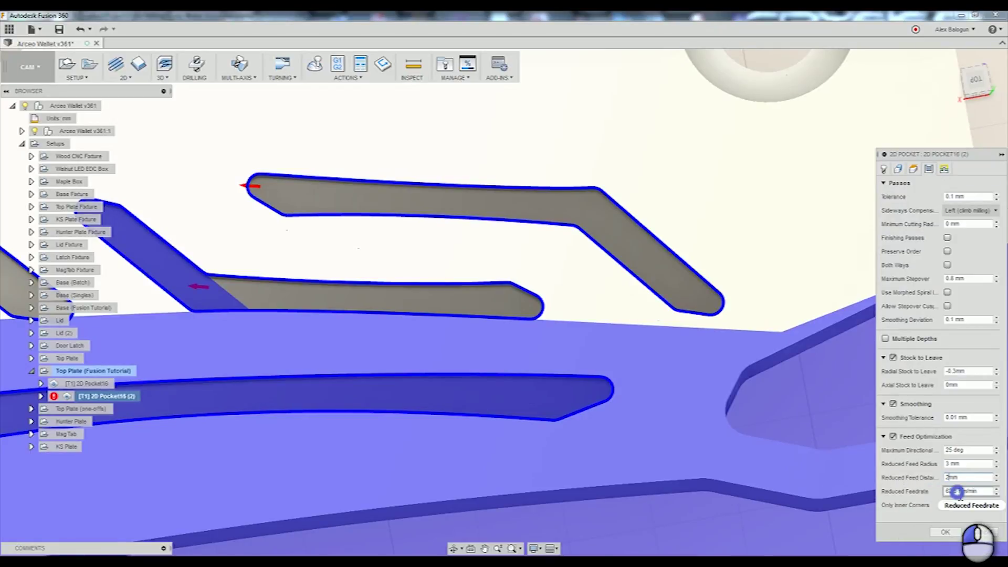
pyautogui.moveTo(960, 493); pyautogui.dragTo(912, 490)
pyautogui.write('150')
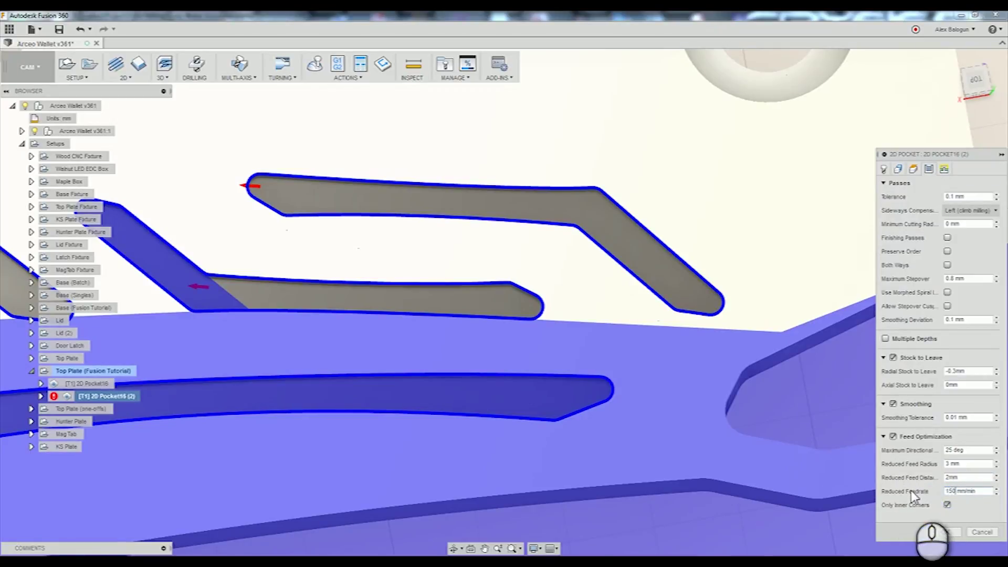
pyautogui.click(948, 505)
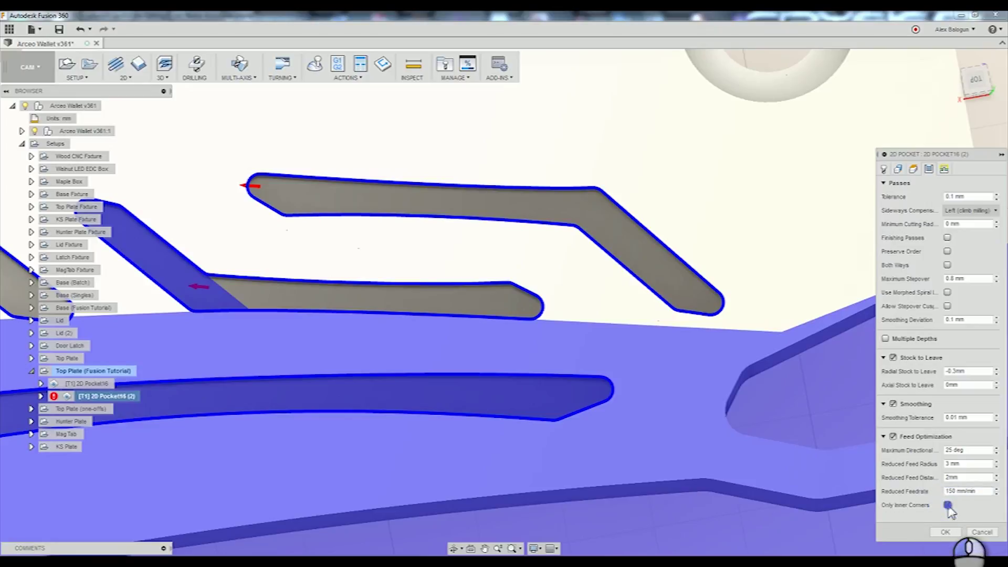
pyautogui.moveTo(513, 311); pyautogui.dragTo(676, 389, button='middle')
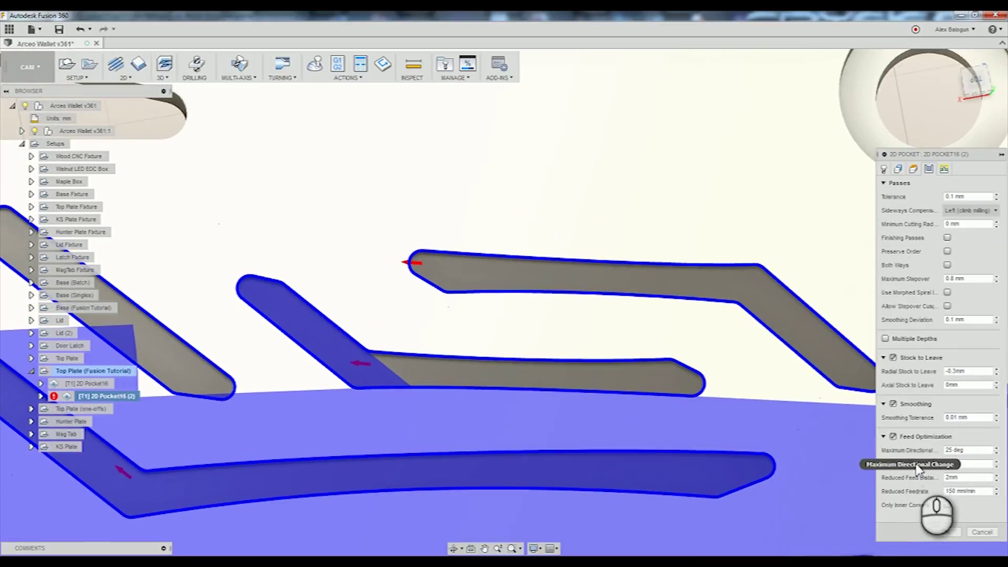
pyautogui.click(942, 533)
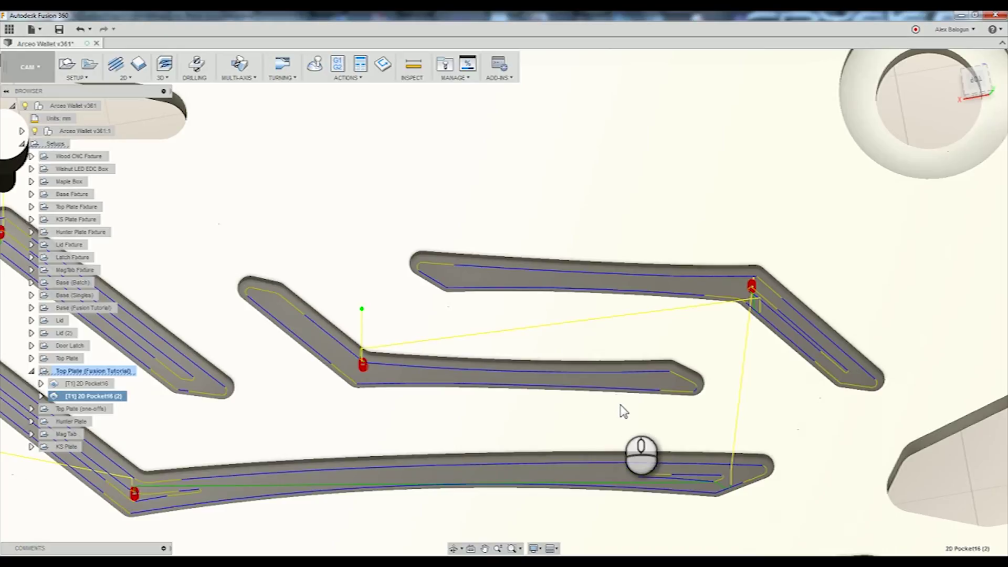
# Inspect the generated slot toolpath from several angles, including the helical entries and the reduced-feed segments around the corners
pyautogui.moveTo(488, 446); pyautogui.dragTo(690, 411, button='middle')
pyautogui.moveTo(274, 293); pyautogui.dragTo(630, 347, button='middle')
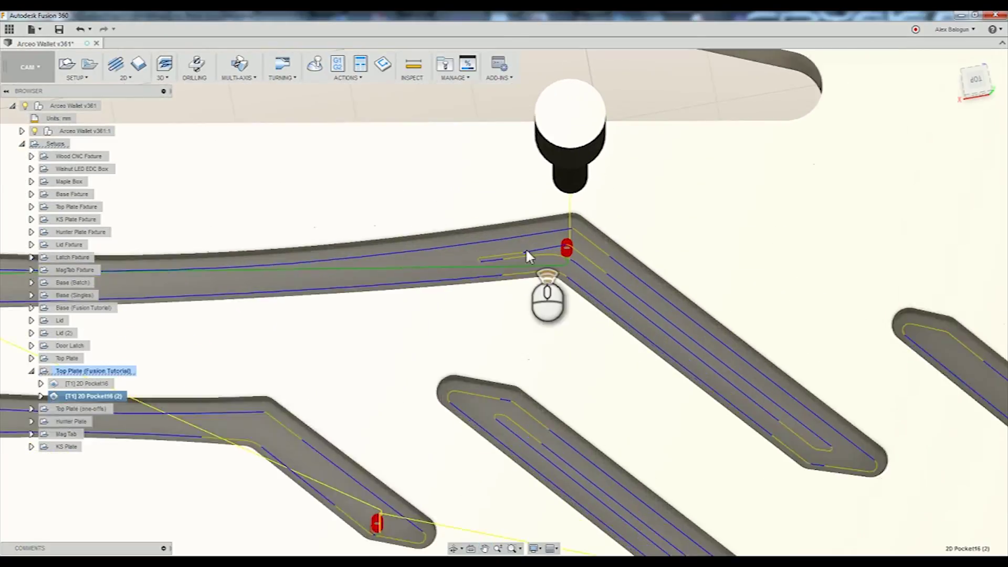
pyautogui.scroll(3, 525, 252)
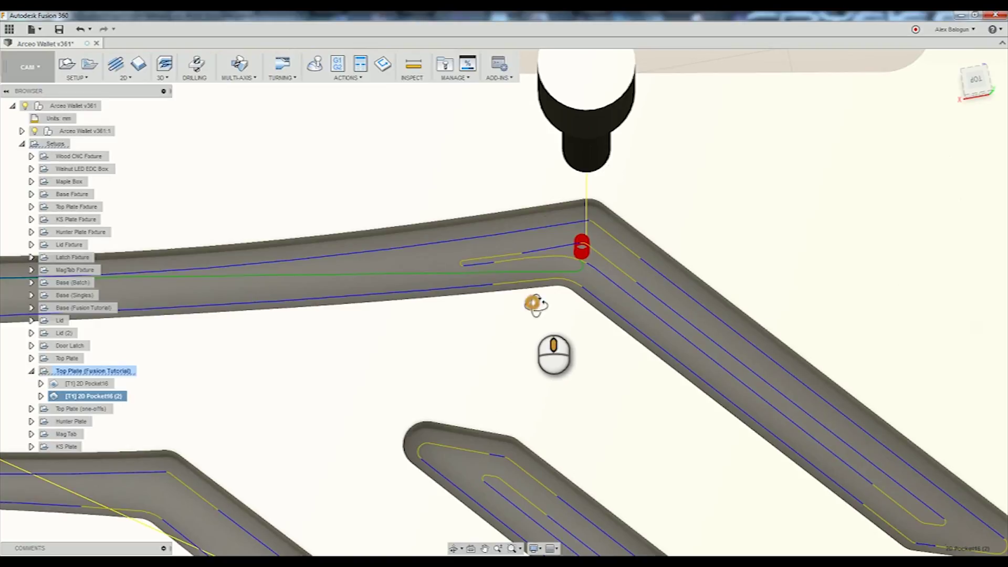
pyautogui.moveTo(534, 324)
pyautogui.keyDown('shift'); pyautogui.mouseDown(button='middle')
pyautogui.moveTo(585, 295)
pyautogui.moveTo(614, 304)
pyautogui.moveTo(756, 210)
pyautogui.mouseUp(button='middle'); pyautogui.keyUp('shift')
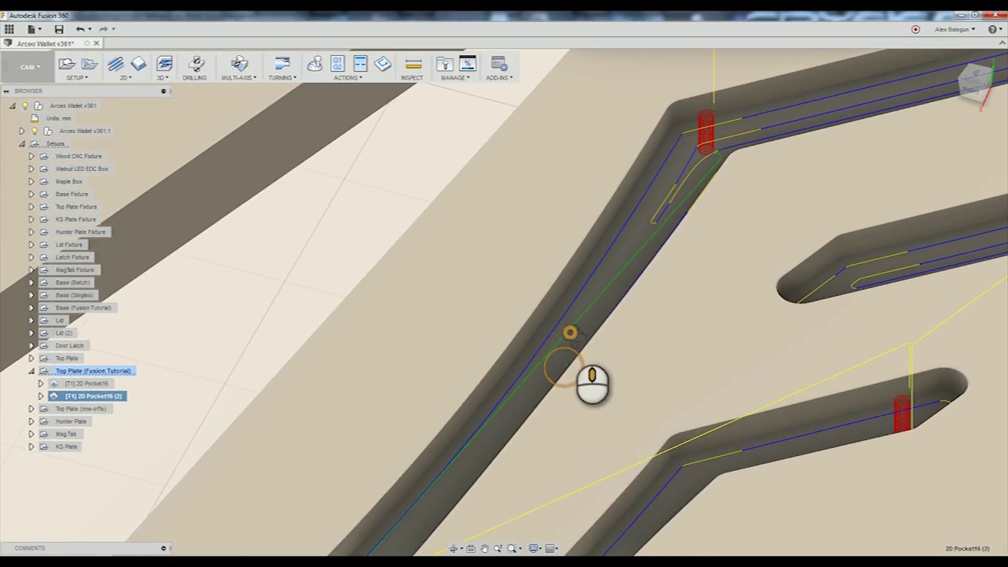
pyautogui.keyDown('shift'); pyautogui.moveTo(576, 335); pyautogui.dragTo(591, 345, button='middle'); pyautogui.keyUp('shift')
pyautogui.moveTo(594, 384); pyautogui.dragTo(666, 226, button='middle')
pyautogui.scroll(-3, 636, 307)
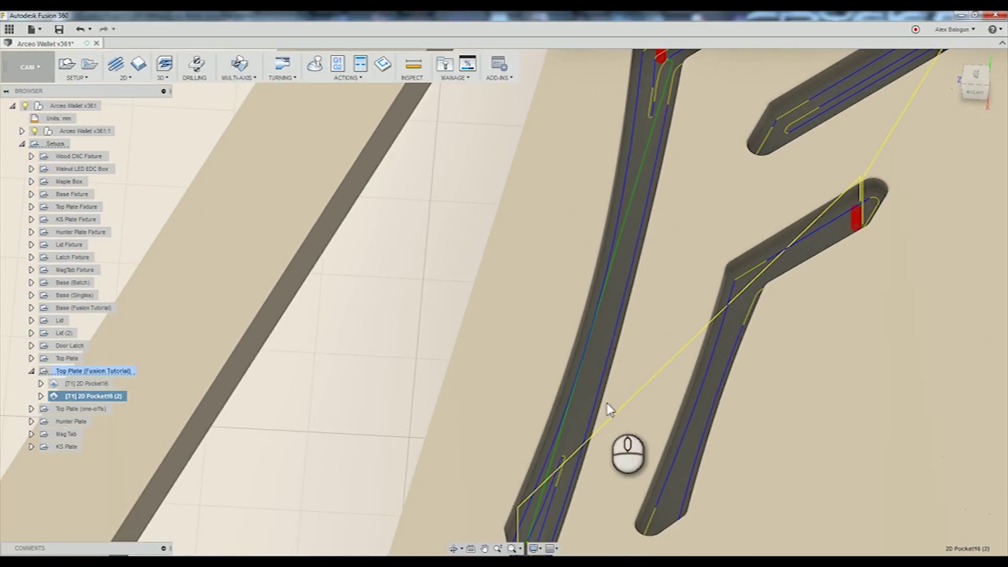
# Examine closely how the green linking move runs relative to the blue cutting passes inside the long curved slot
pyautogui.keyDown('shift'); pyautogui.moveTo(685, 121); pyautogui.dragTo(680, 178, button='middle'); pyautogui.keyUp('shift')
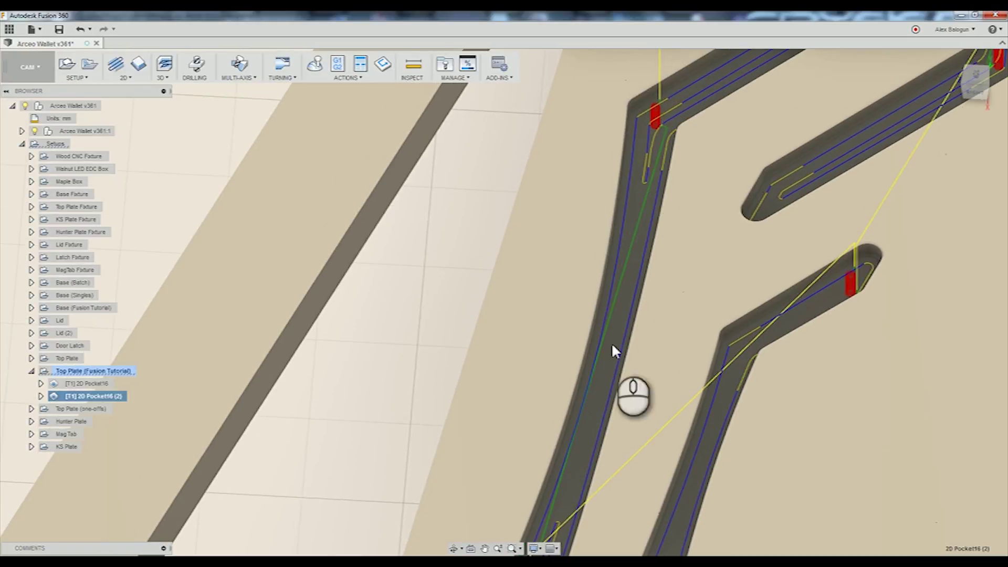
pyautogui.keyDown('shift'); pyautogui.moveTo(592, 411); pyautogui.dragTo(572, 393, button='middle'); pyautogui.keyUp('shift')
pyautogui.scroll(4, 582, 425)
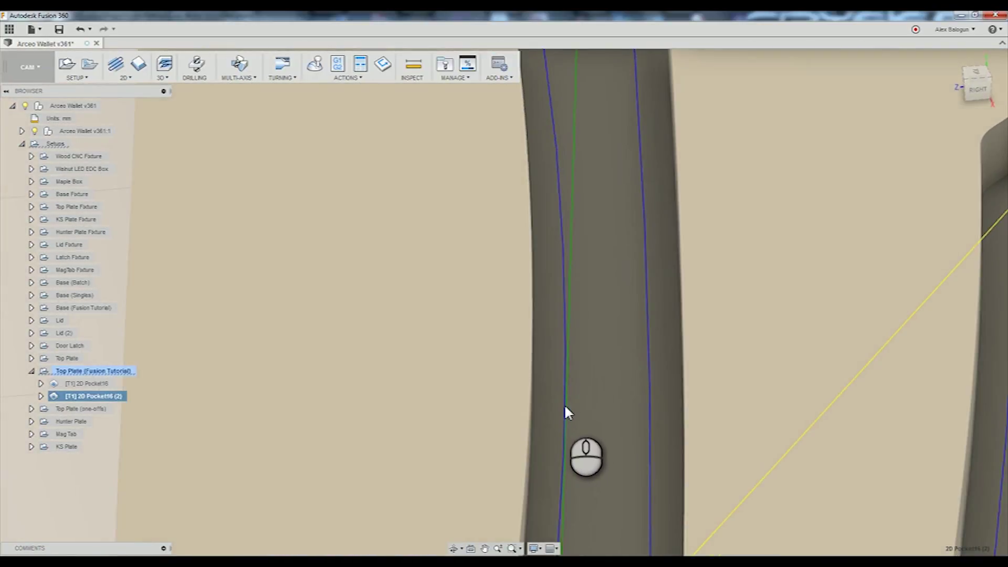
pyautogui.scroll(3, 565, 411)
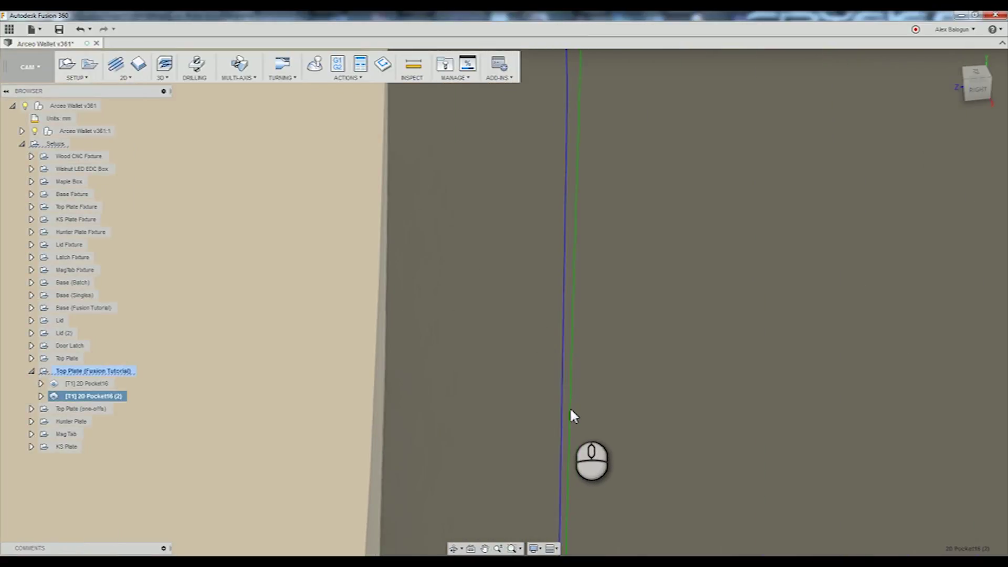
pyautogui.scroll(-3, 570, 407)
pyautogui.scroll(-5, 569, 406)
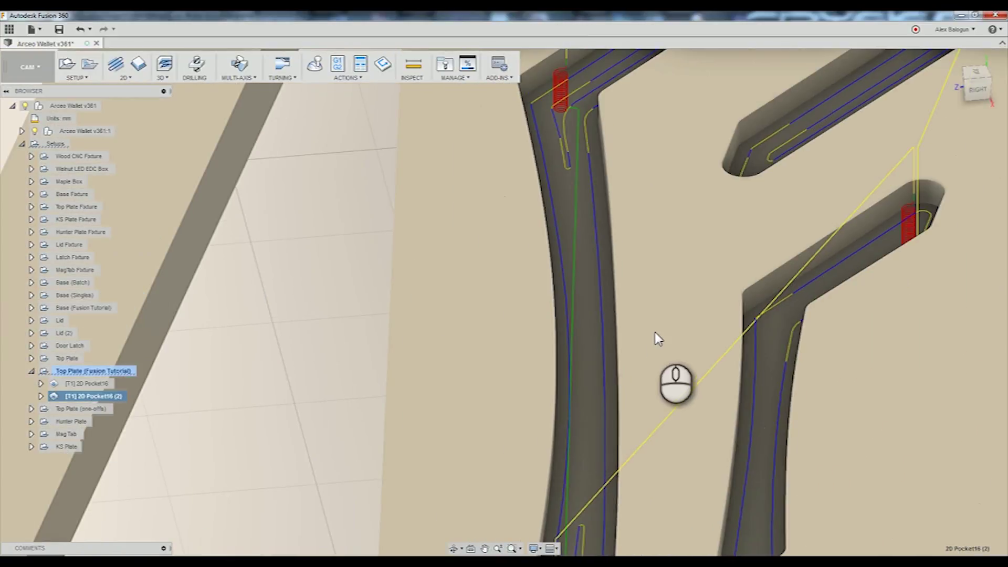
# Edit the slot pocket's linking settings to turn off Keep Tool Down, and regenerate the toolpath
pyautogui.rightClick(110, 400)
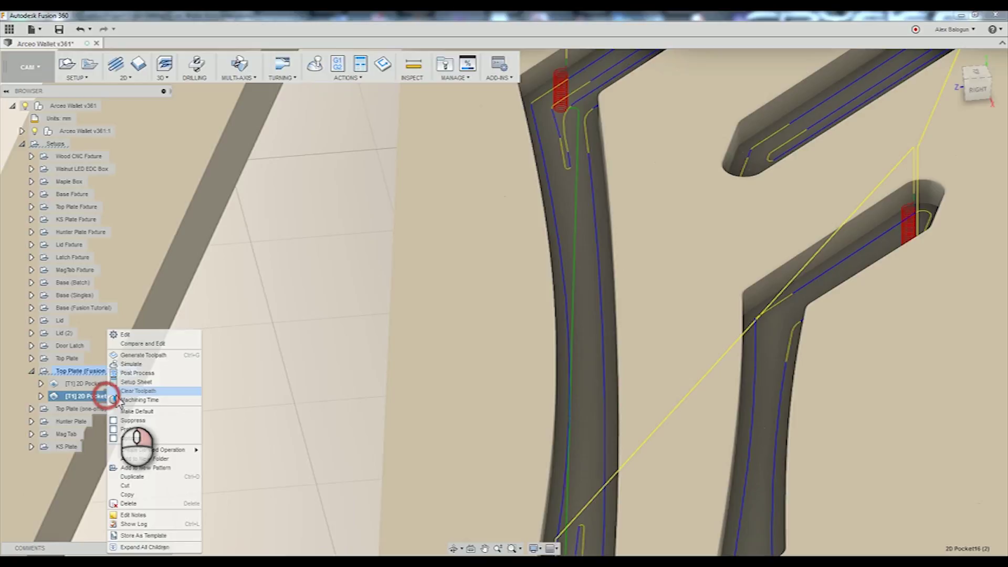
pyautogui.click(127, 332)
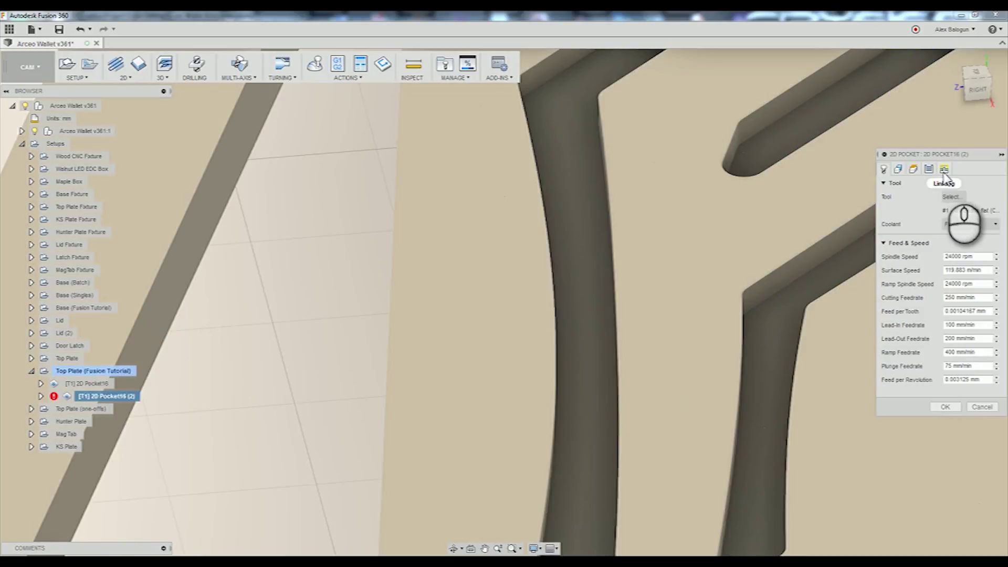
pyautogui.click(944, 169)
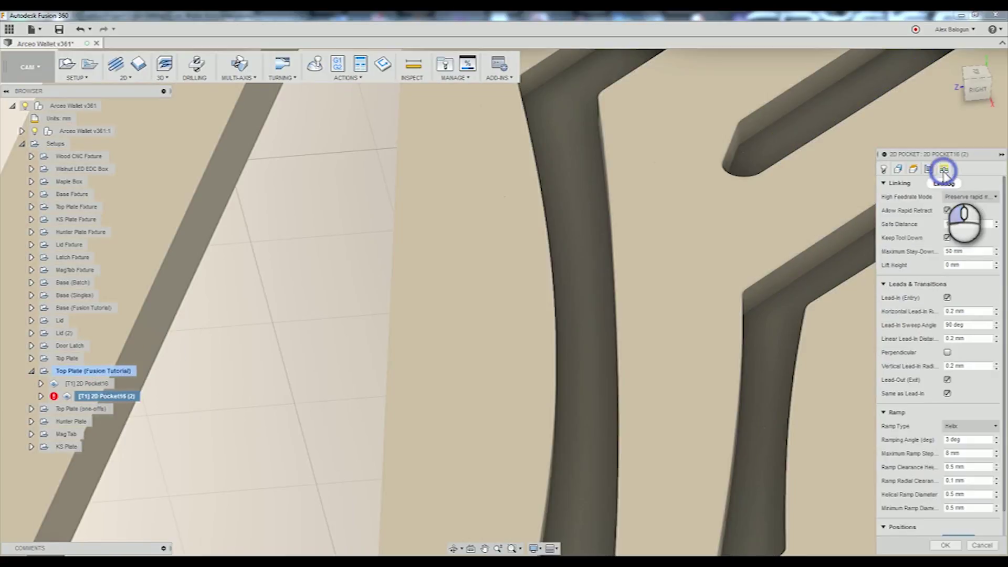
pyautogui.click(947, 239)
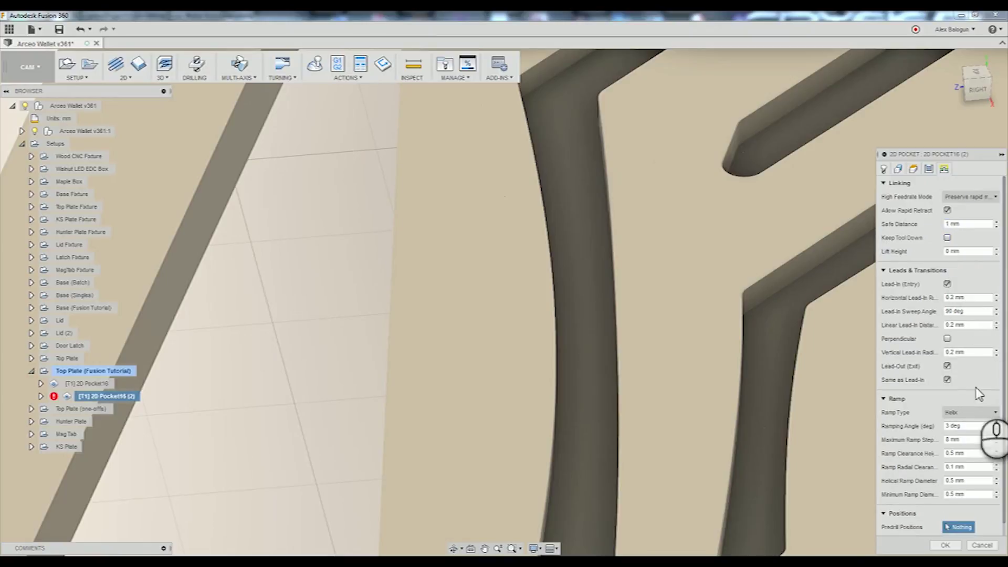
pyautogui.click(946, 546)
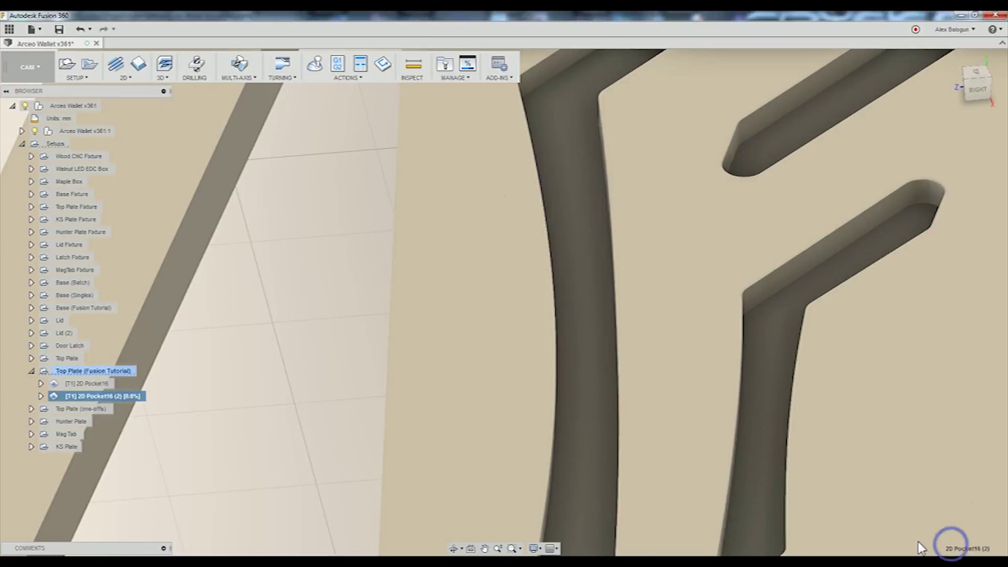
# Examine the regenerated slot toolpath from several angles, checking the retracts, helical entries and linking moves between the slots
pyautogui.moveTo(677, 405)
pyautogui.keyDown('shift'); pyautogui.mouseDown(button='middle')
pyautogui.moveTo(666, 407)
pyautogui.moveTo(691, 404)
pyautogui.mouseUp(button='middle'); pyautogui.keyUp('shift')
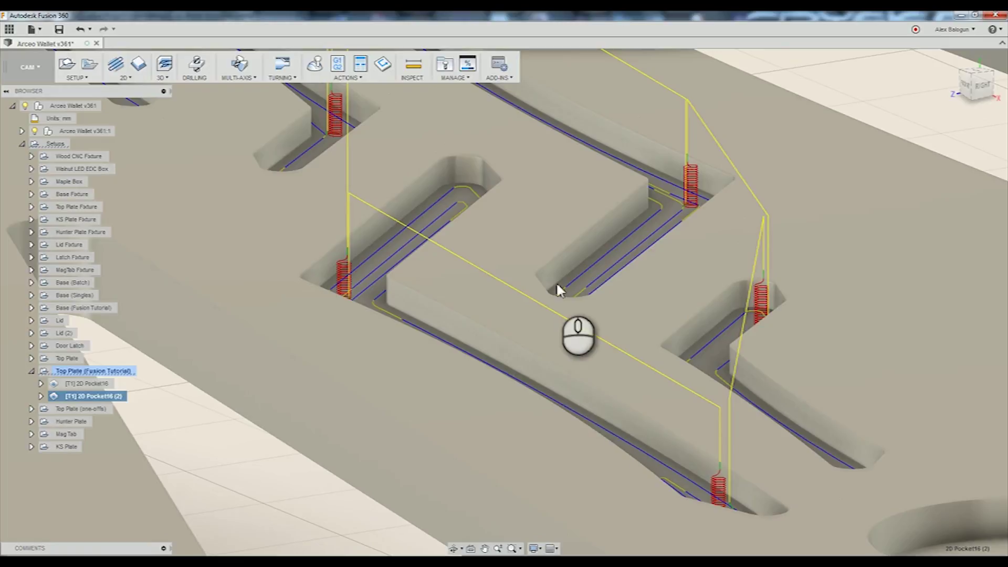
pyautogui.keyDown('shift'); pyautogui.moveTo(664, 251); pyautogui.dragTo(601, 253, button='middle'); pyautogui.keyUp('shift')
pyautogui.scroll(-5, 601, 254)
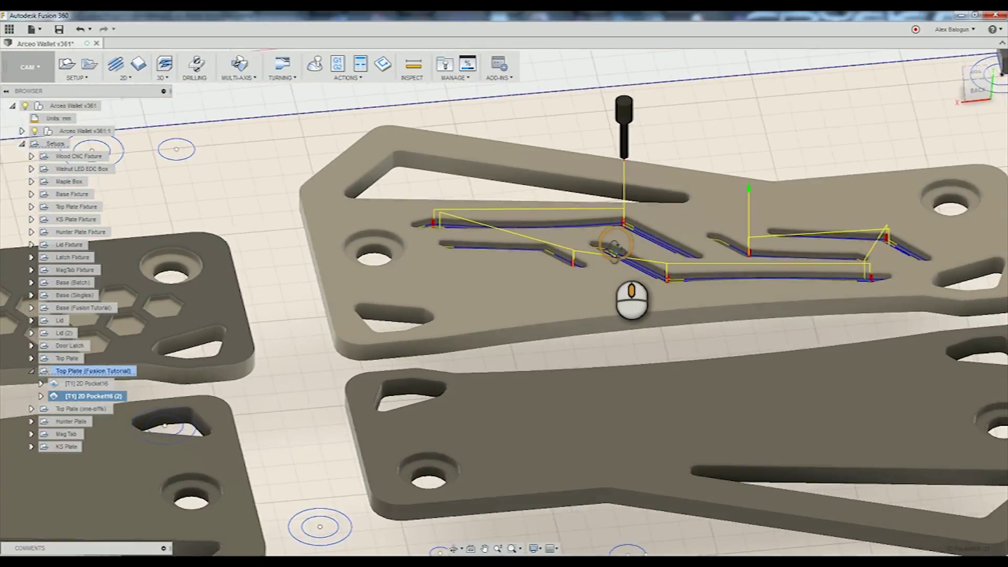
pyautogui.scroll(5, 609, 263)
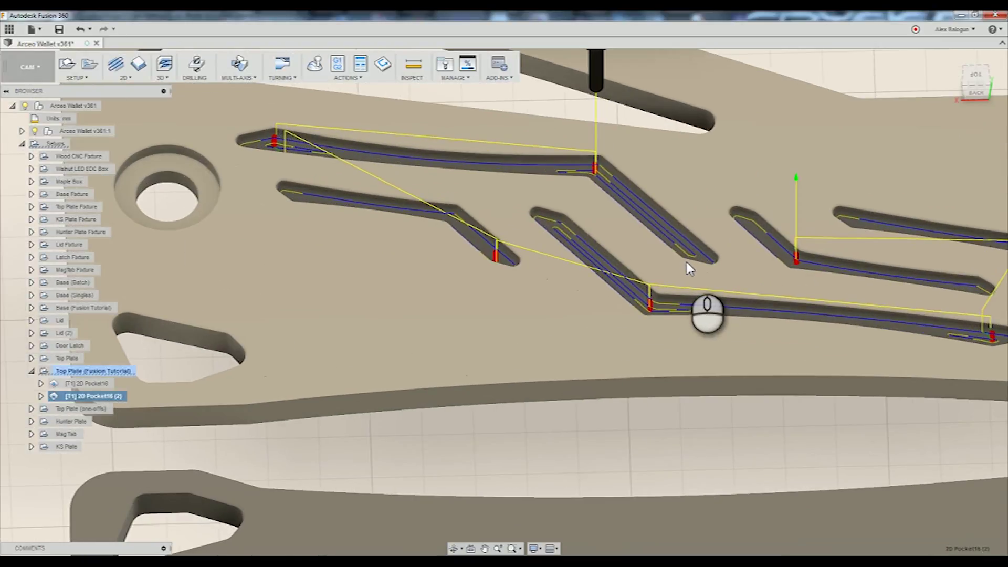
pyautogui.scroll(4, 684, 267)
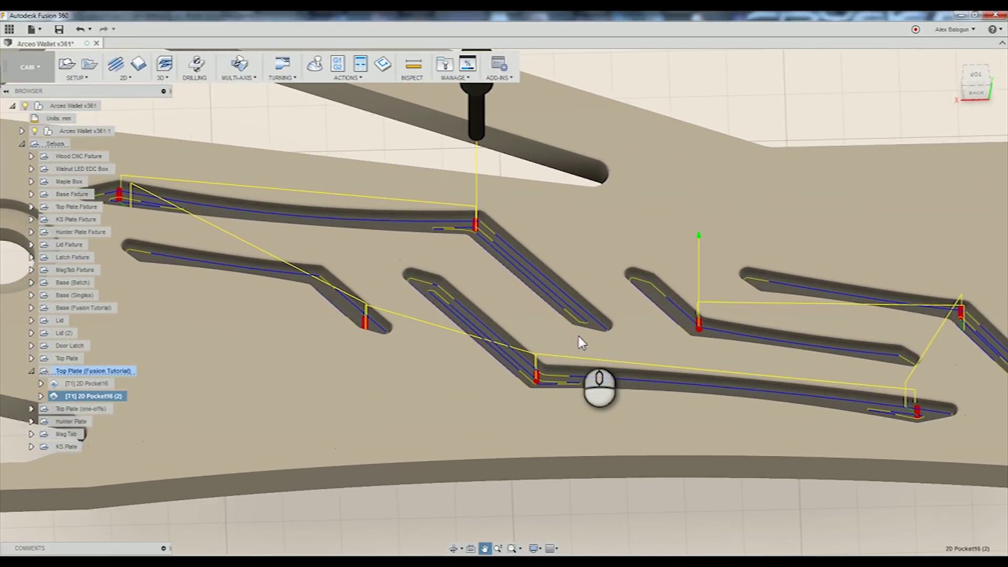
pyautogui.scroll(-5, 407, 336)
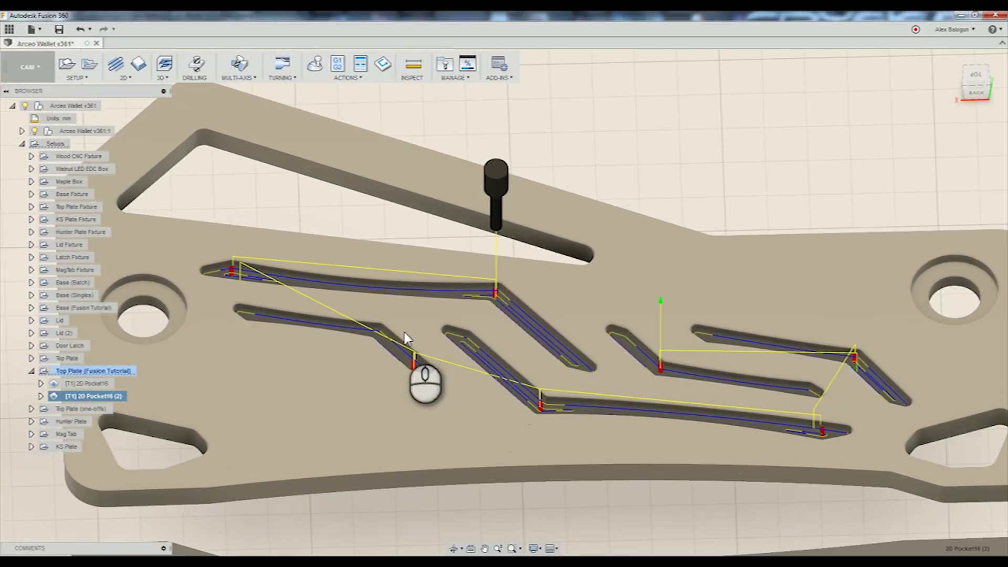
pyautogui.scroll(-4, 411, 359)
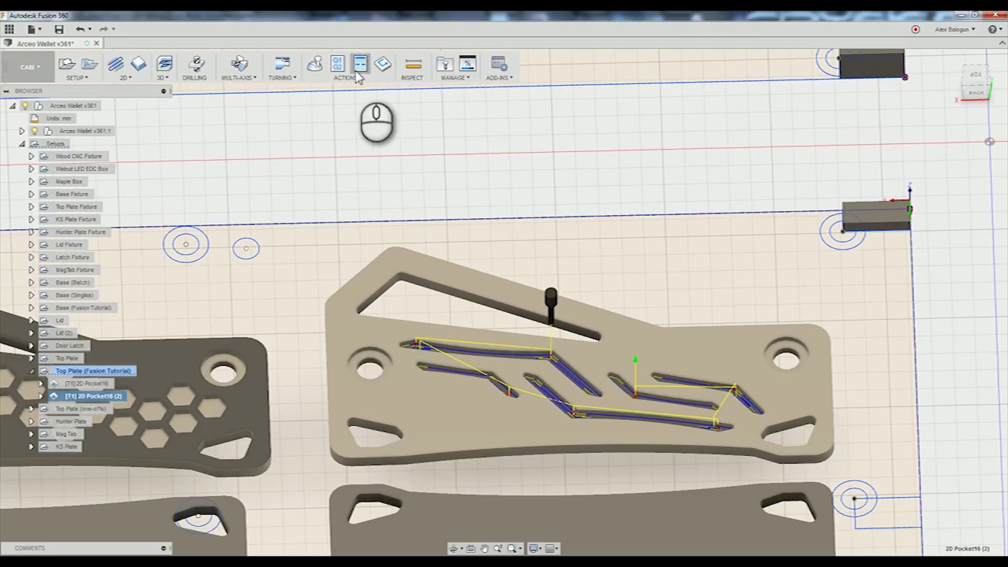
# Start a Drill operation with the 1/8" flat diamond burr and set the spindle speed to 24000 rpm
pyautogui.click(198, 71)
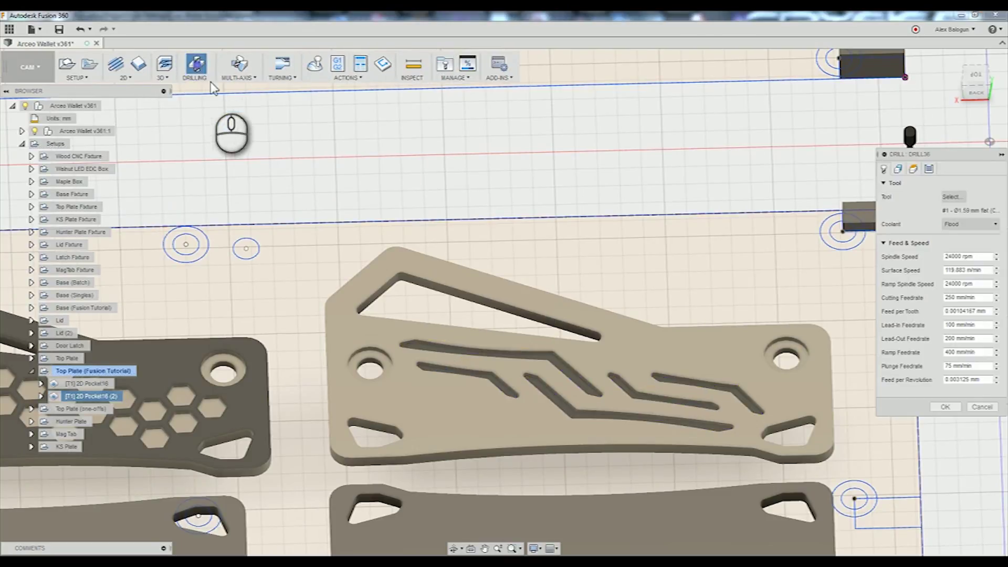
pyautogui.click(945, 198)
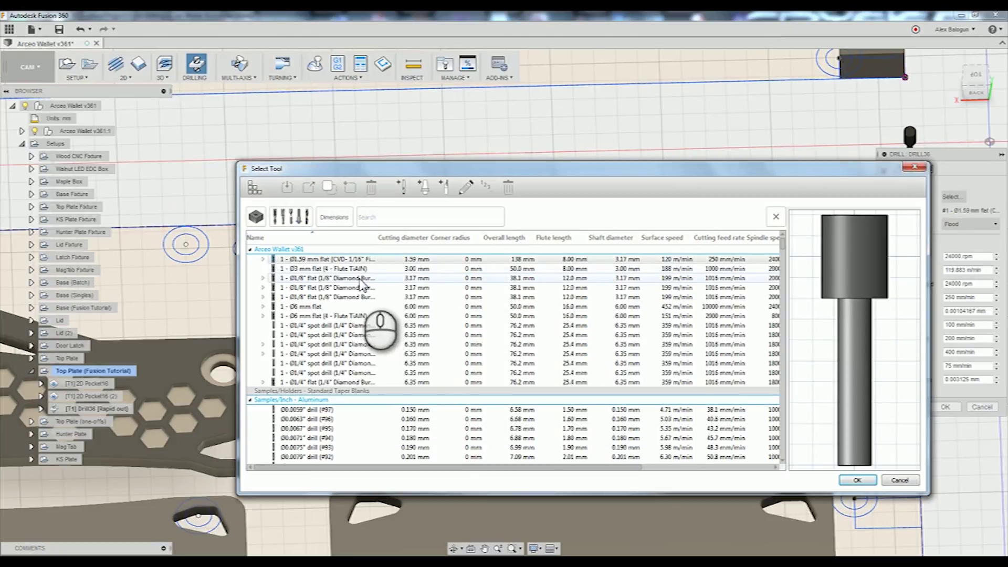
pyautogui.doubleClick(362, 282)
pyautogui.moveTo(952, 256); pyautogui.dragTo(927, 258)
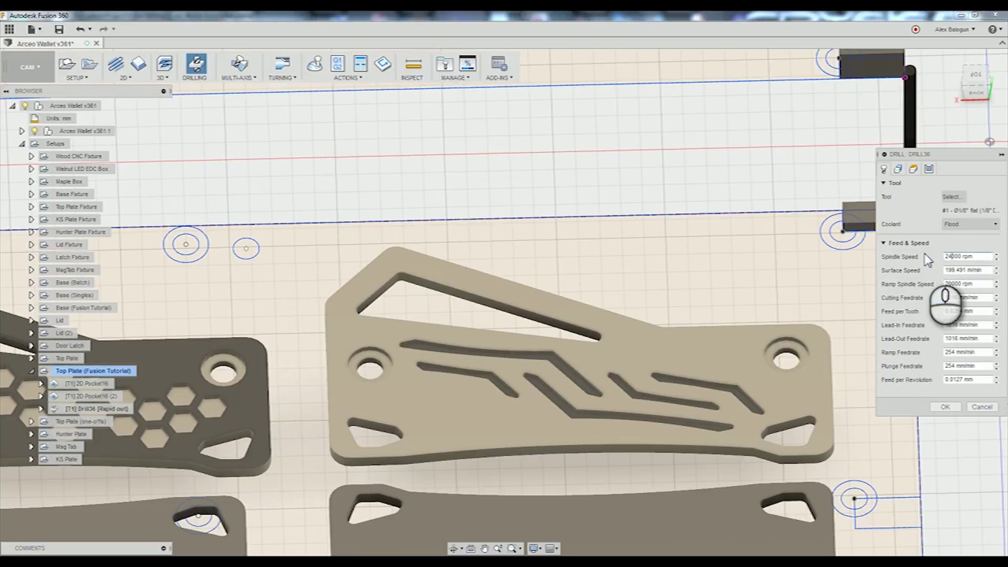
pyautogui.moveTo(581, 351); pyautogui.dragTo(605, 284, button='middle')
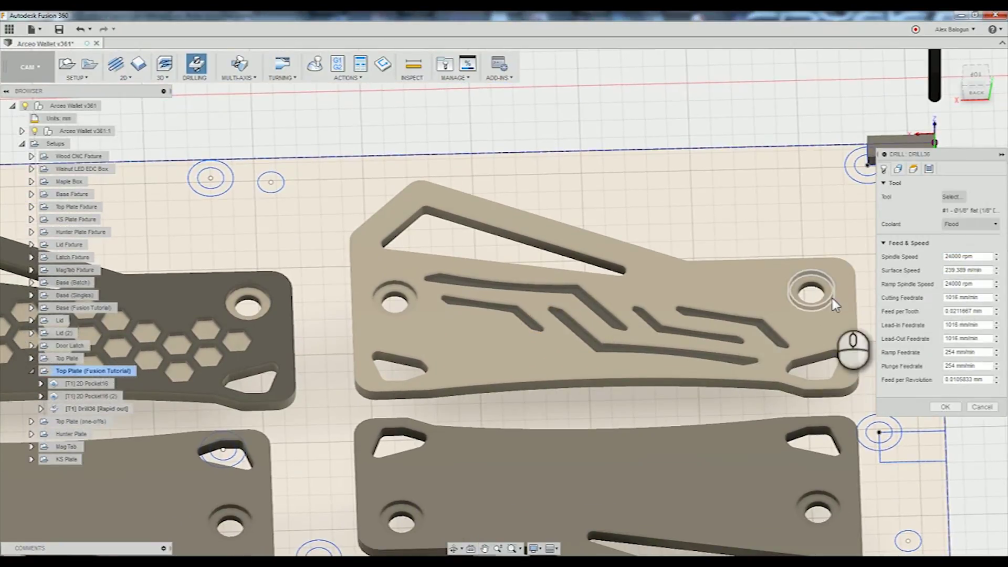
# Set the drilling operation's cutting feedrate to 800 mm/min and its ramp feedrate to 600 mm/min
pyautogui.moveTo(962, 299); pyautogui.dragTo(906, 297)
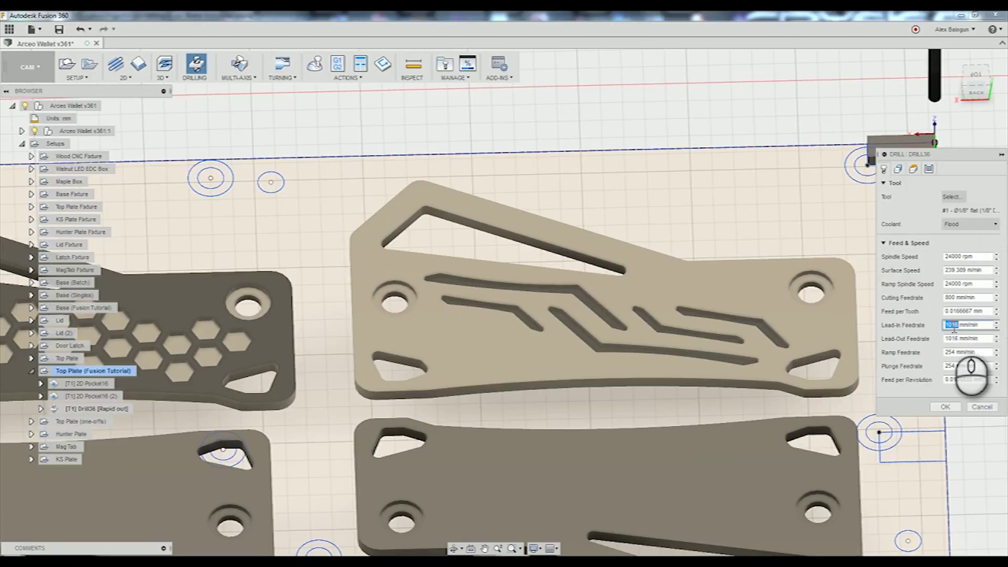
pyautogui.moveTo(960, 340); pyautogui.dragTo(935, 337)
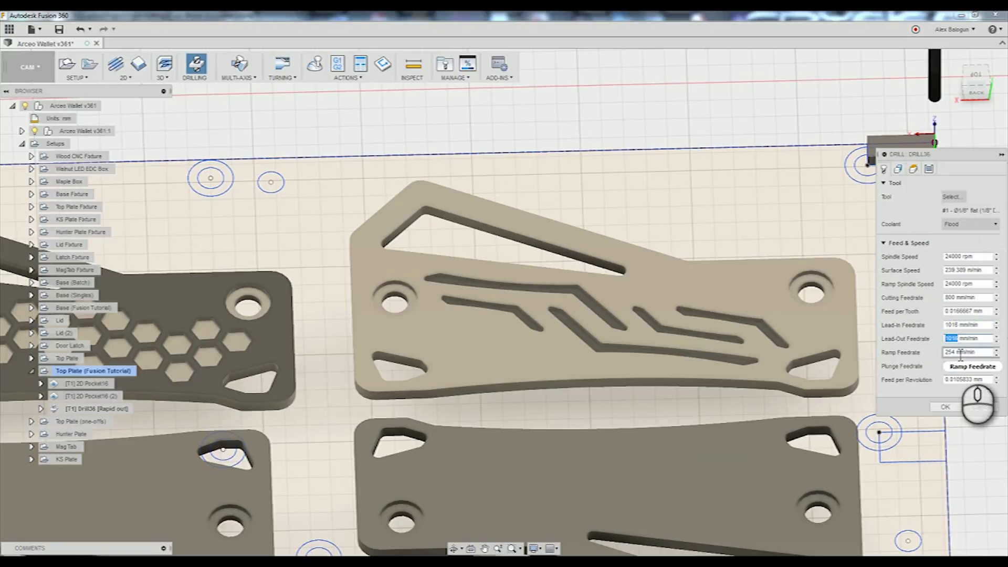
pyautogui.moveTo(961, 354); pyautogui.dragTo(918, 356)
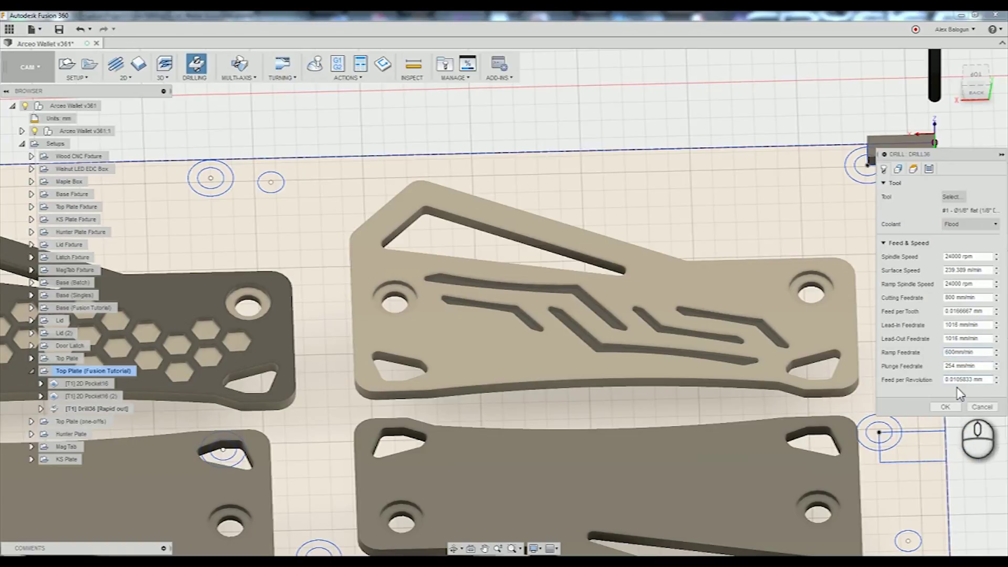
pyautogui.click(969, 338)
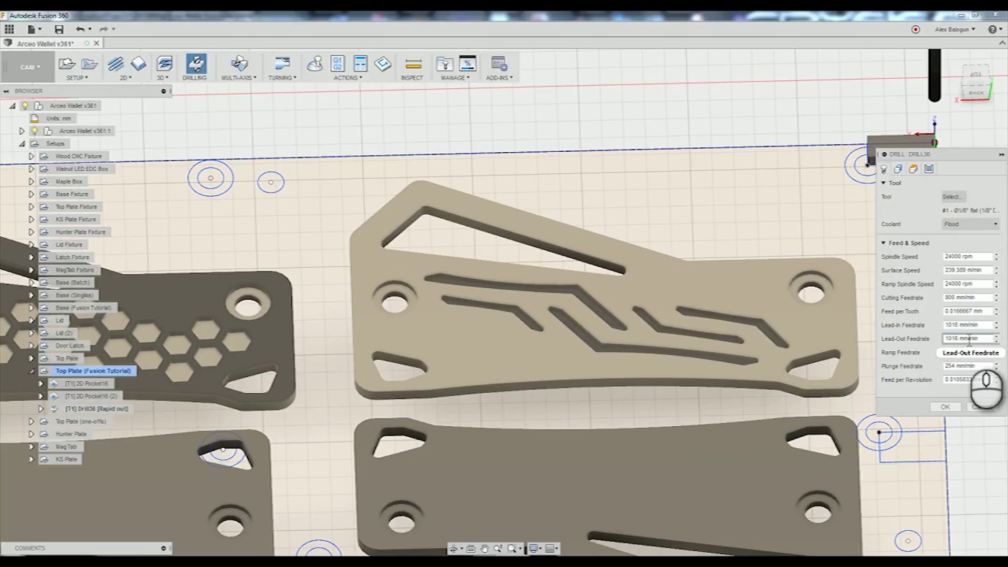
# Select the inner cylindrical faces of the two counterbored screw holes on the slotted plate as drilling geometry
pyautogui.click(898, 169)
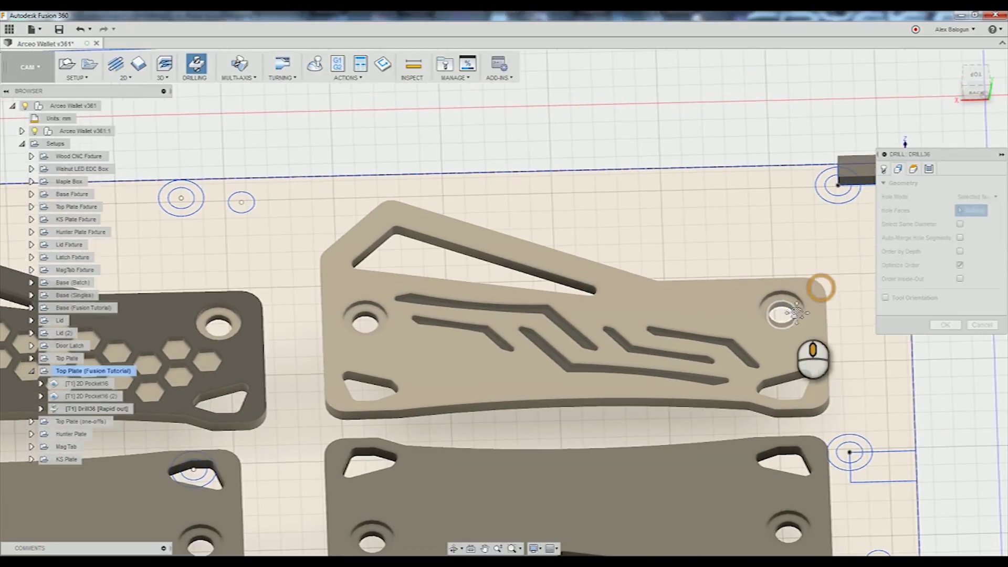
pyautogui.scroll(5, 814, 289)
pyautogui.click(775, 300)
pyautogui.scroll(-10, 668, 331)
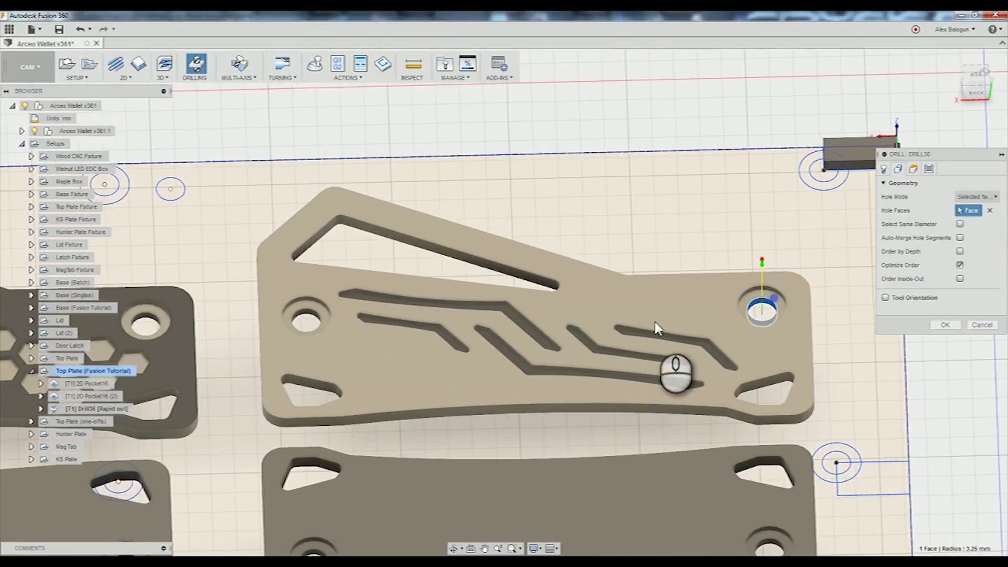
pyautogui.scroll(10, 590, 342)
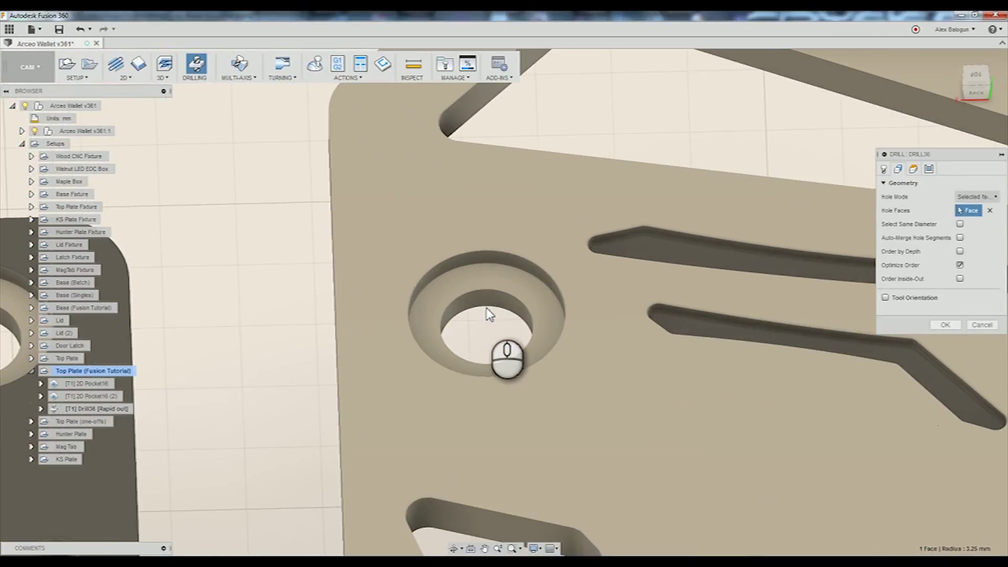
pyautogui.click(478, 301)
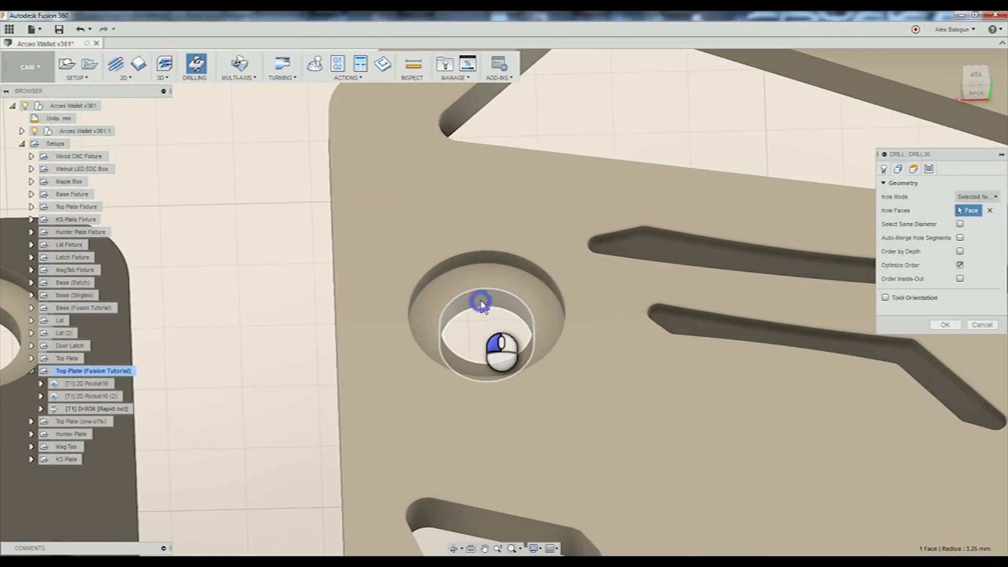
# Add the inner faces of both counterbored holes on the hexagon-patterned plate to the drilling selection and check the chosen holes
pyautogui.scroll(-5, 486, 312)
pyautogui.moveTo(399, 309); pyautogui.dragTo(665, 316, button='middle')
pyautogui.scroll(3, 464, 334)
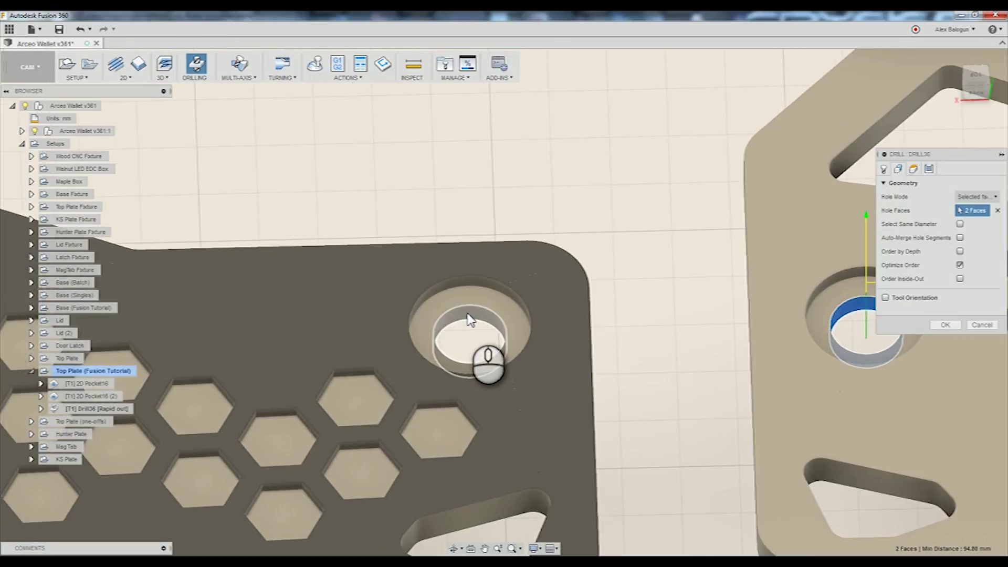
pyautogui.click(467, 315)
pyautogui.scroll(-5, 462, 336)
pyautogui.scroll(6, 449, 315)
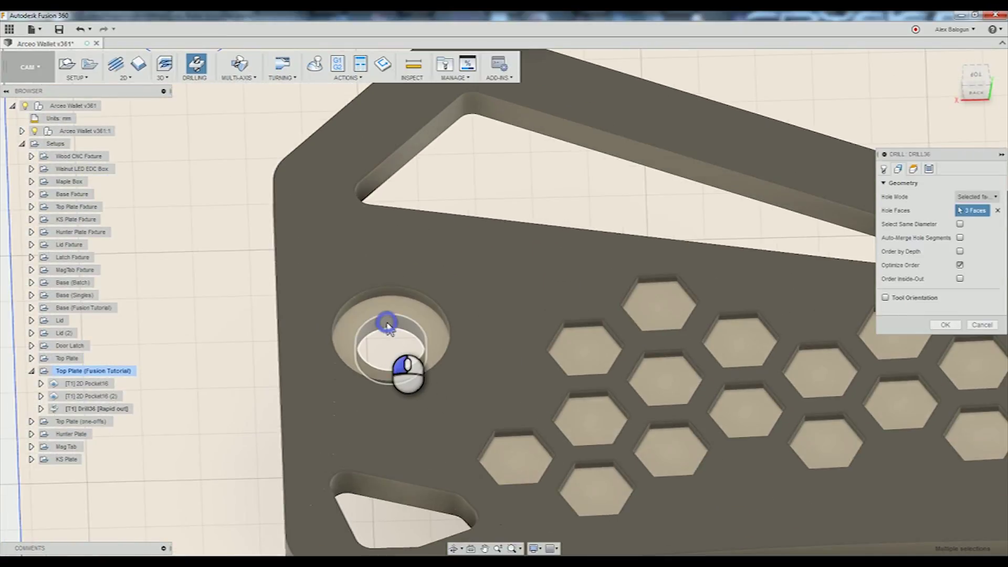
pyautogui.click(387, 326)
pyautogui.scroll(-5, 399, 330)
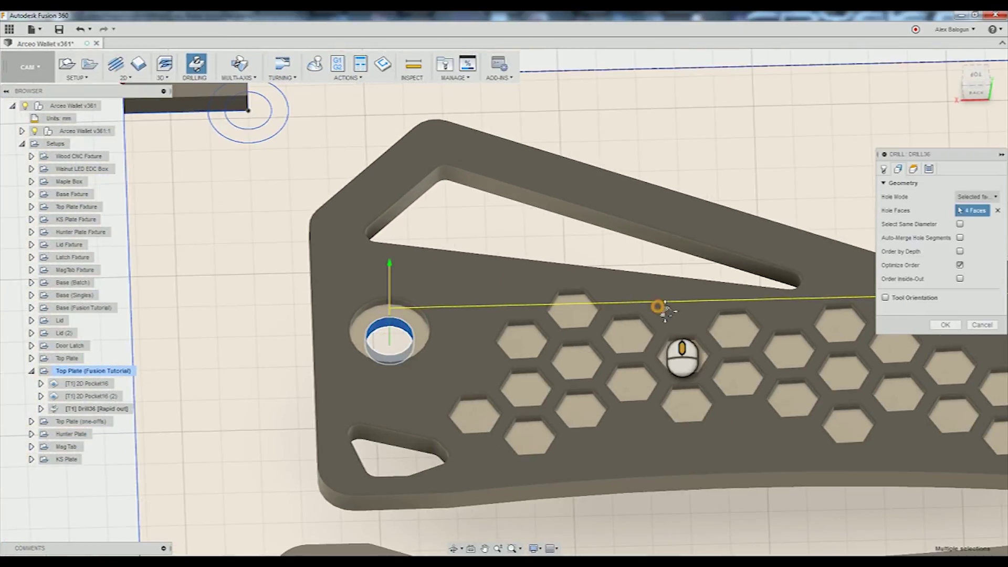
pyautogui.scroll(-3, 539, 336)
pyautogui.moveTo(710, 338); pyautogui.dragTo(509, 340, button='middle')
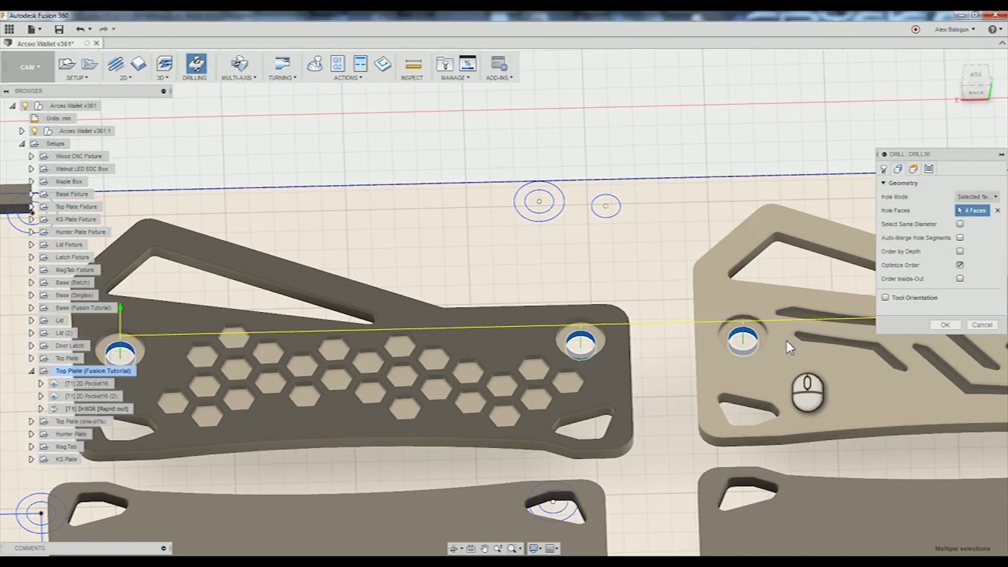
pyautogui.scroll(3, 786, 342)
pyautogui.scroll(-4, 725, 351)
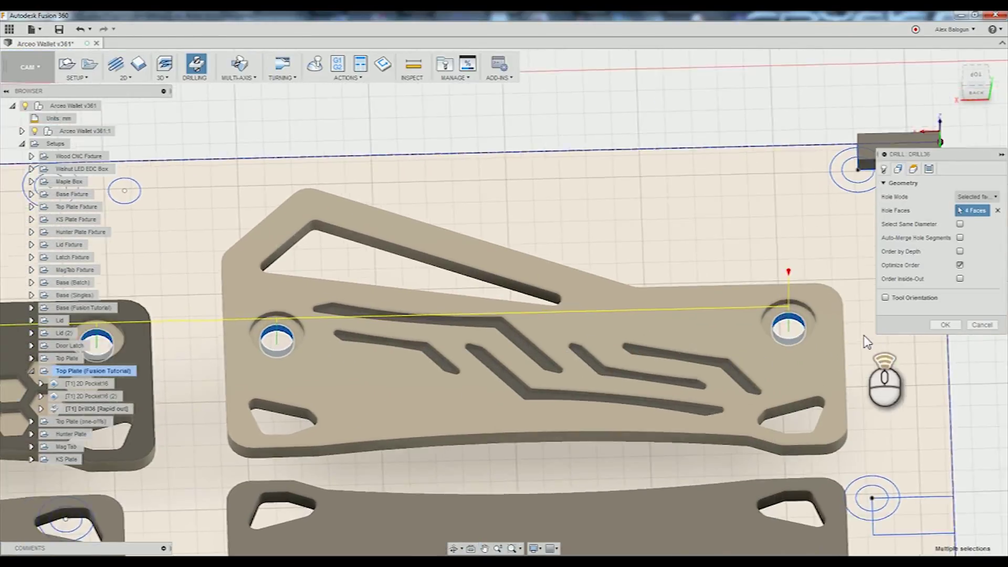
pyautogui.scroll(4, 789, 333)
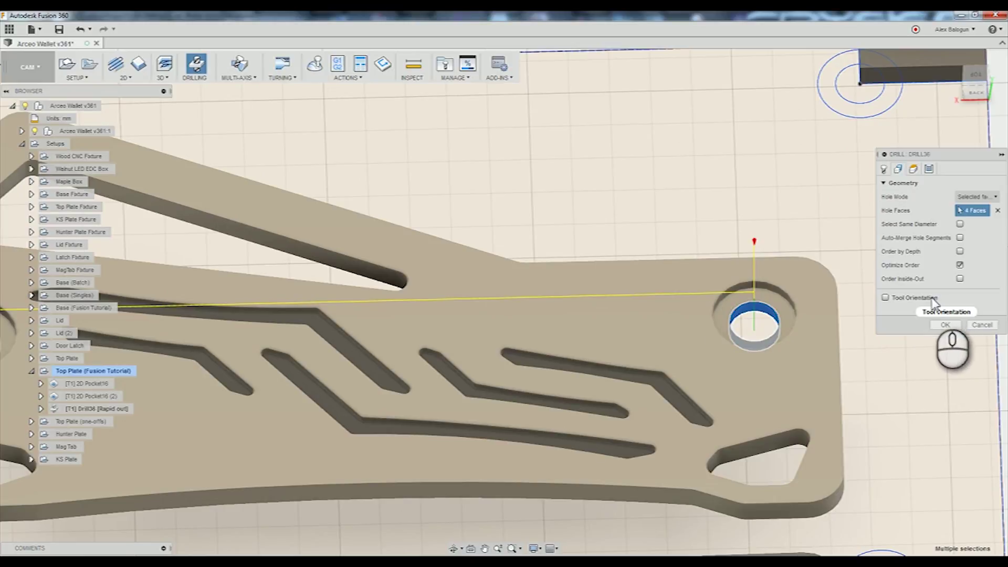
# Set the drill's feed height offset to 1 mm and reference its top height from the stock top
pyautogui.click(914, 169)
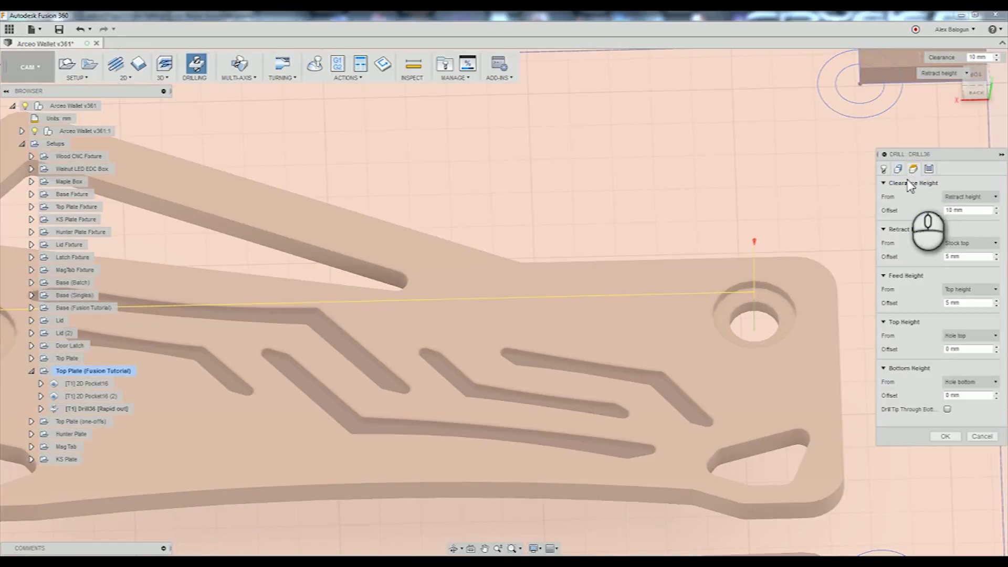
pyautogui.doubleClick(953, 210)
pyautogui.doubleClick(948, 256)
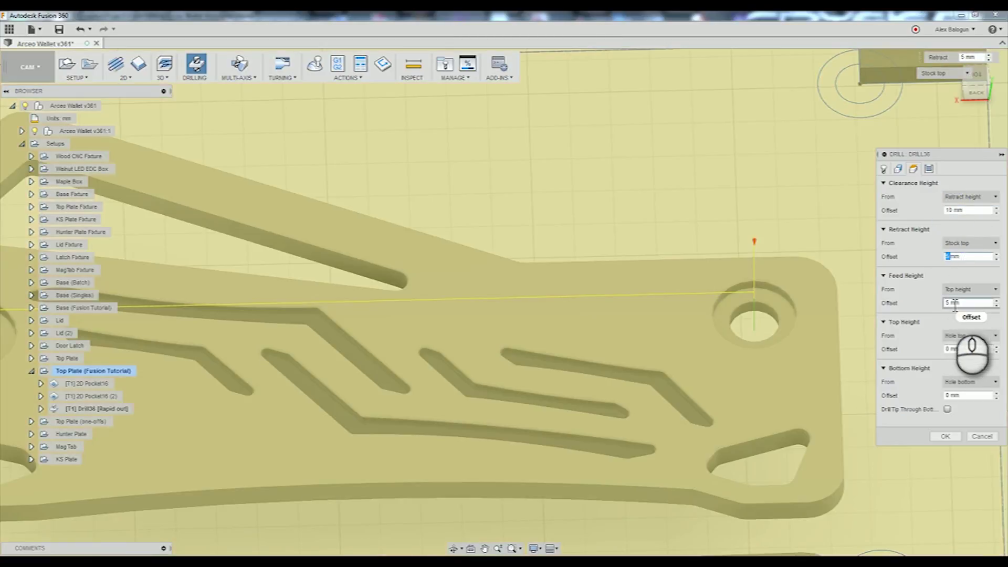
pyautogui.doubleClick(950, 303)
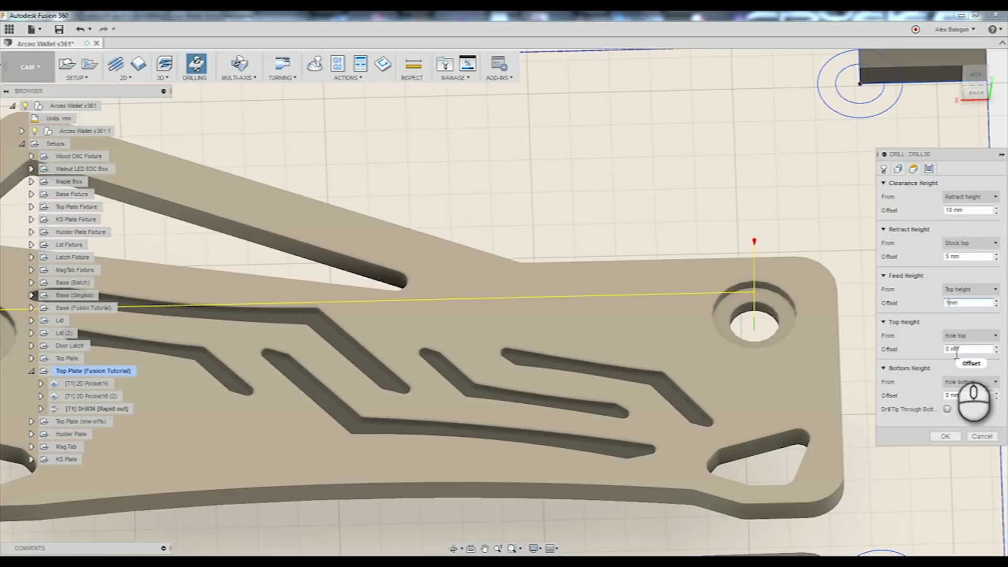
pyautogui.click(952, 339)
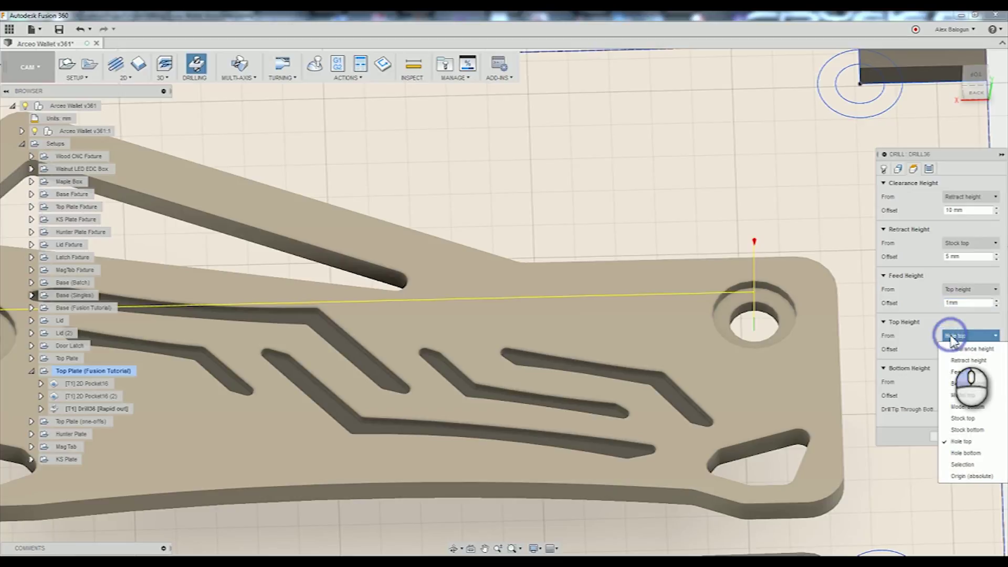
pyautogui.click(971, 417)
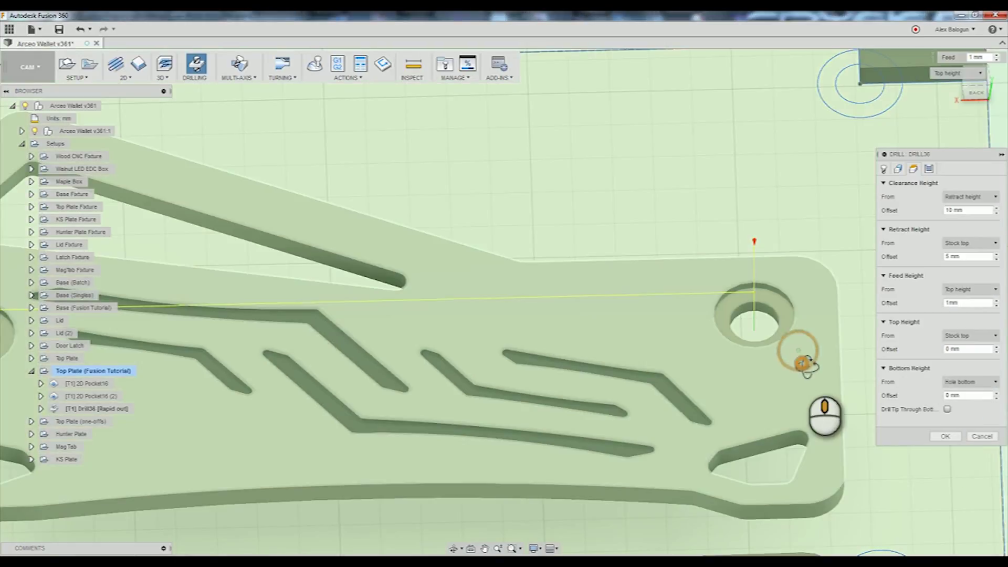
pyautogui.keyDown('shift'); pyautogui.moveTo(803, 364); pyautogui.dragTo(813, 355, button='middle'); pyautogui.keyUp('shift')
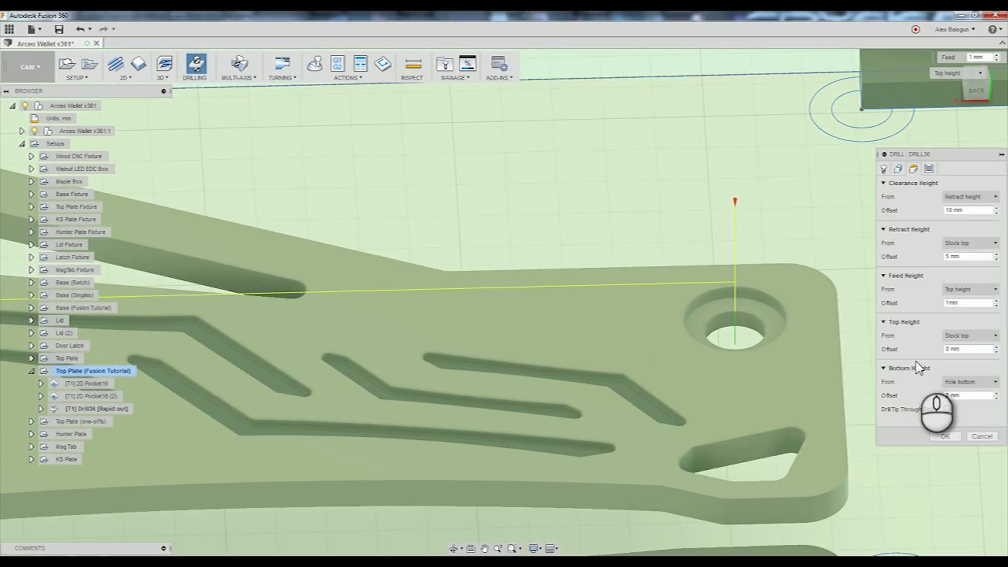
# Reference the drill's bottom height from the hole bottom with an offset of -2 mm
pyautogui.click(959, 381)
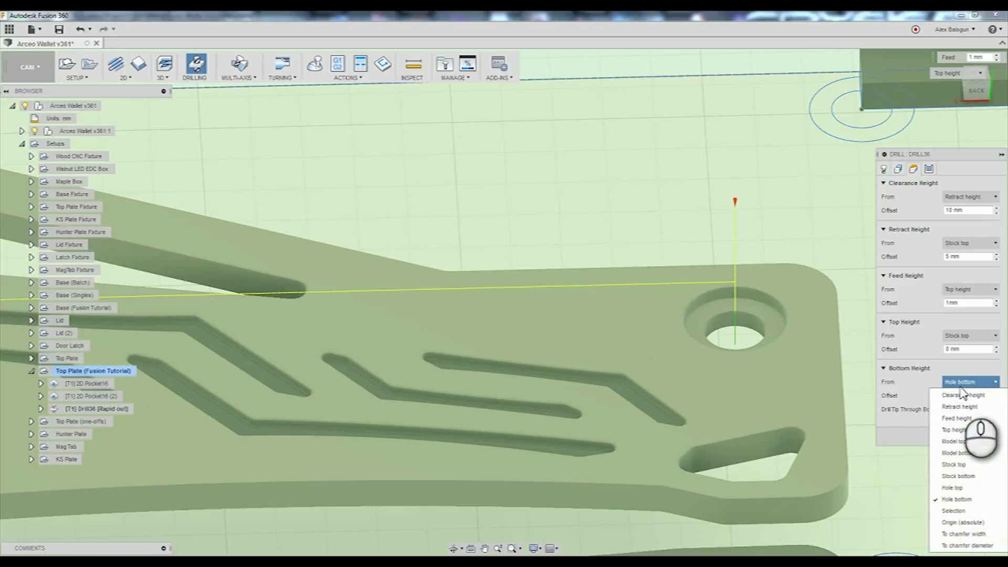
pyautogui.click(960, 382)
pyautogui.click(947, 395)
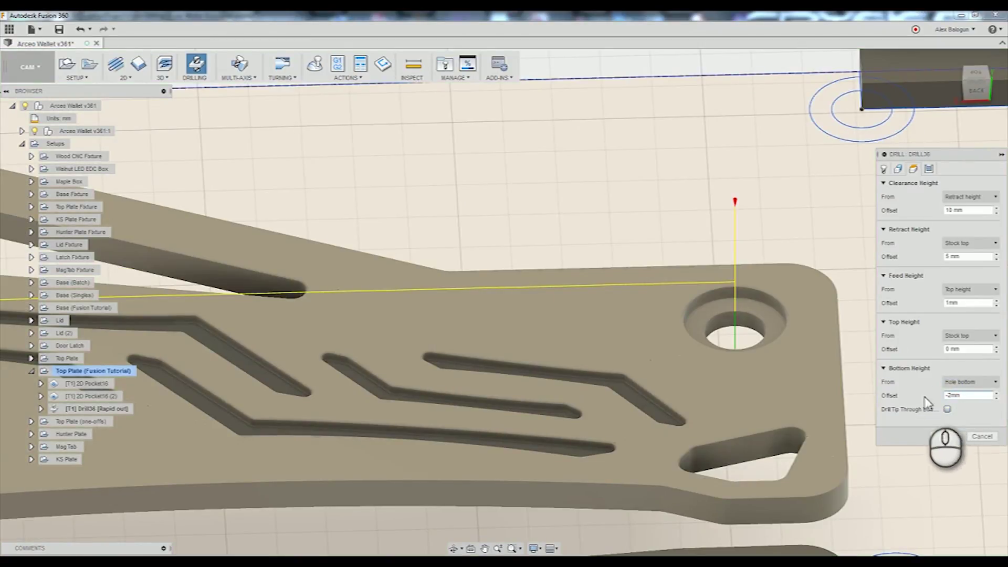
# Change the drilling cycle to bore milling with a 0.5 mm pitch and 6.15 mm diameter, and generate the toolpath
pyautogui.click(929, 168)
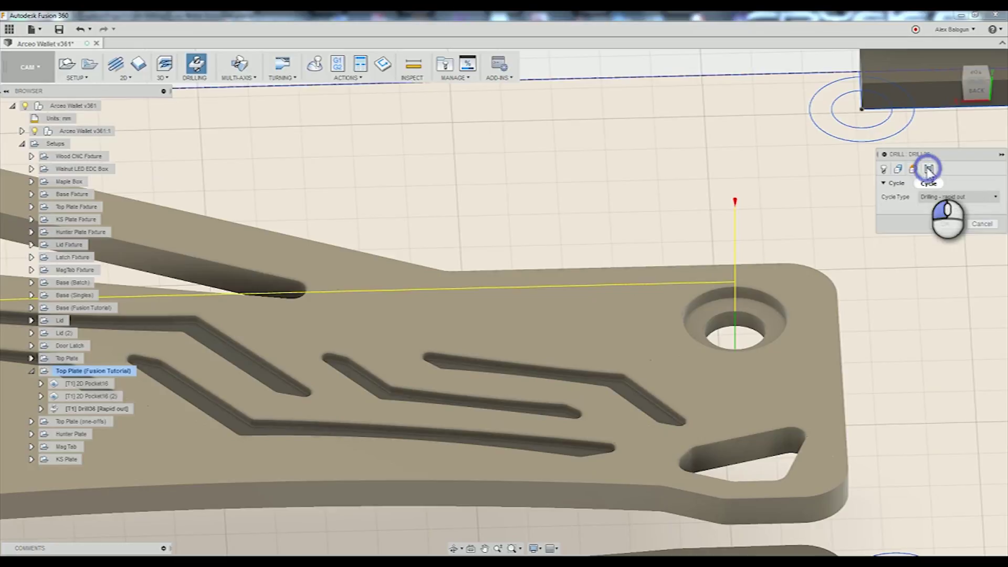
pyautogui.click(945, 197)
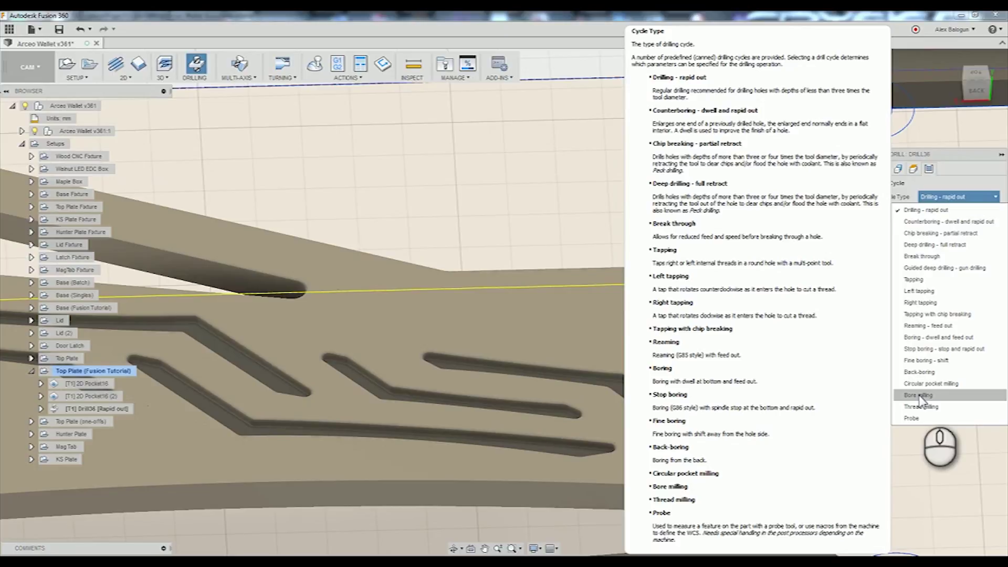
pyautogui.click(920, 395)
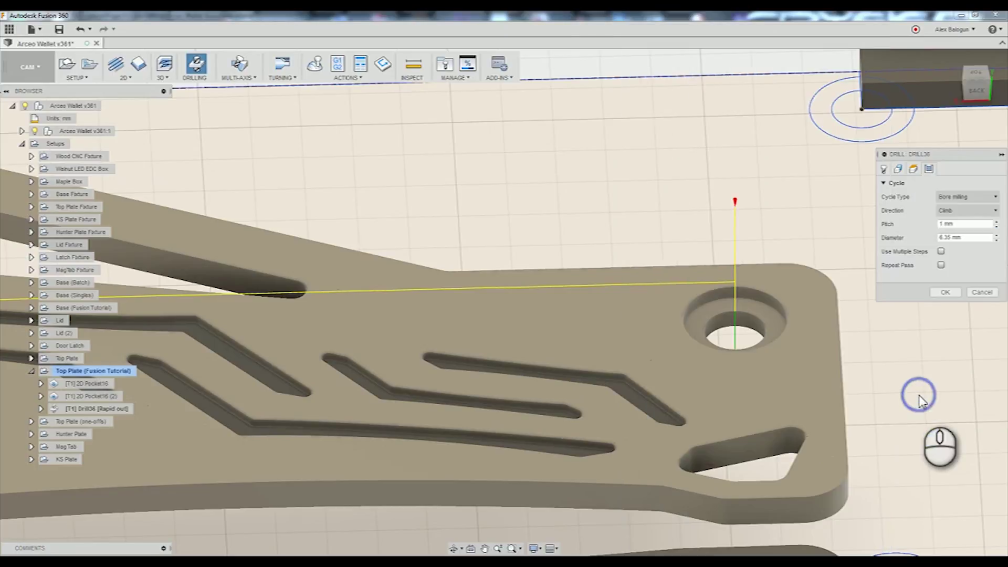
pyautogui.doubleClick(946, 225)
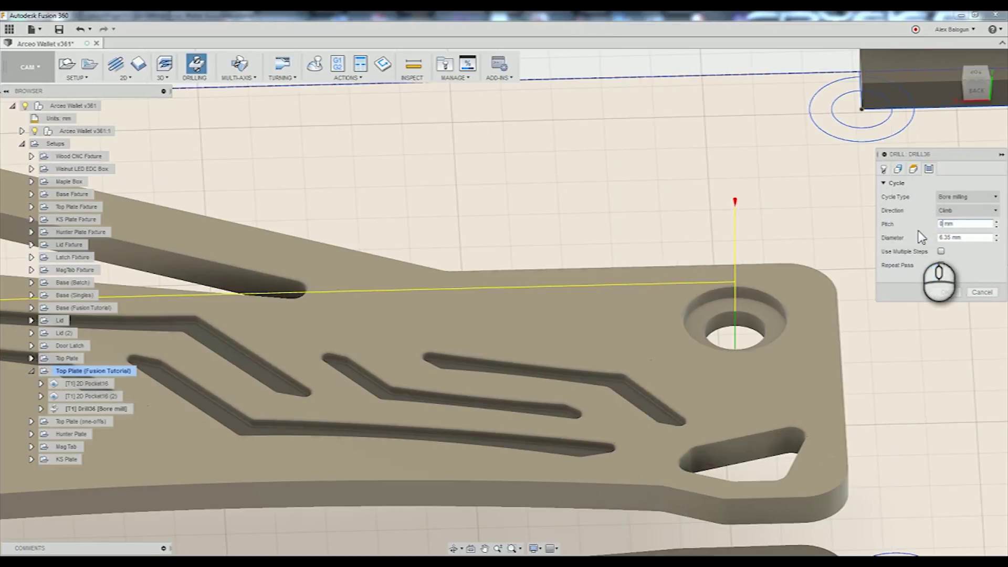
pyautogui.doubleClick(948, 237)
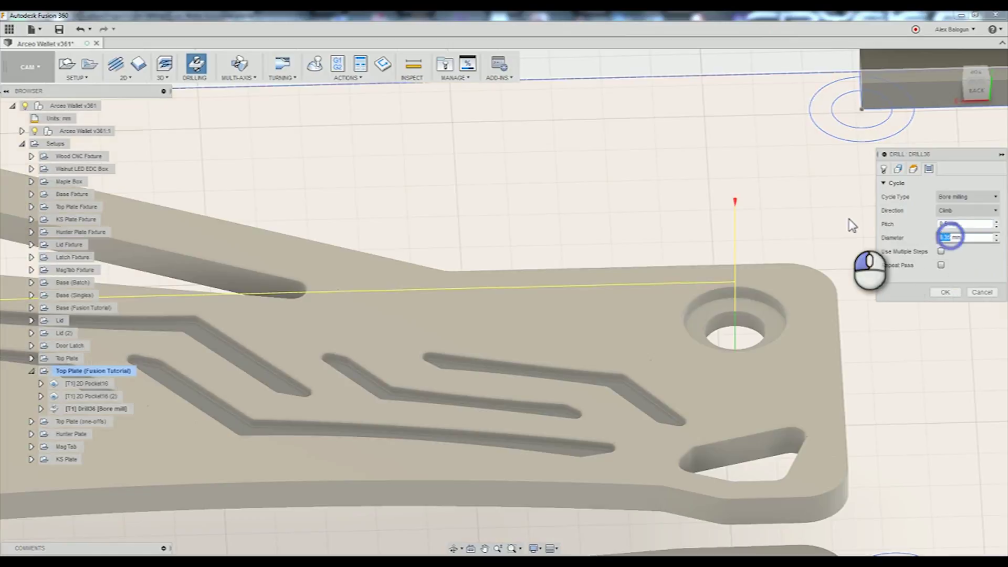
pyautogui.write('6.15')
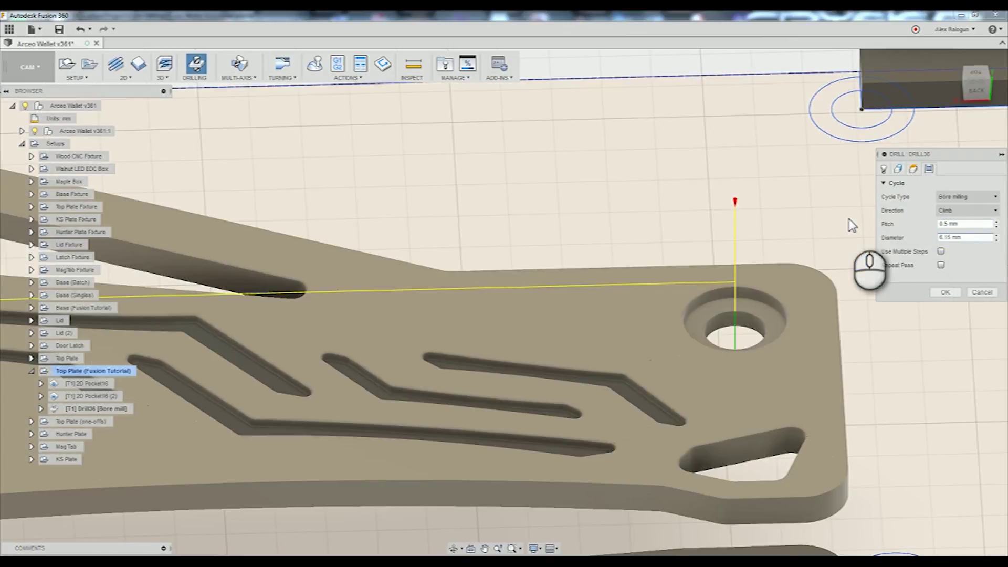
pyautogui.click(945, 292)
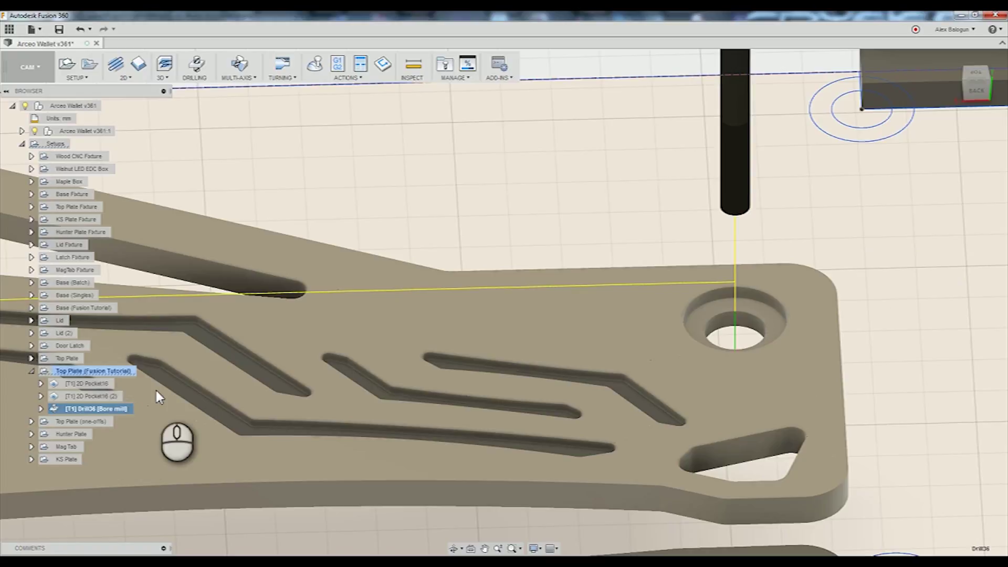
# Duplicate the bore-milling operation in the Top Plate (Fusion Tutorial) setup and open the copy for editing
pyautogui.moveTo(155, 388); pyautogui.dragTo(182, 386, button='middle')
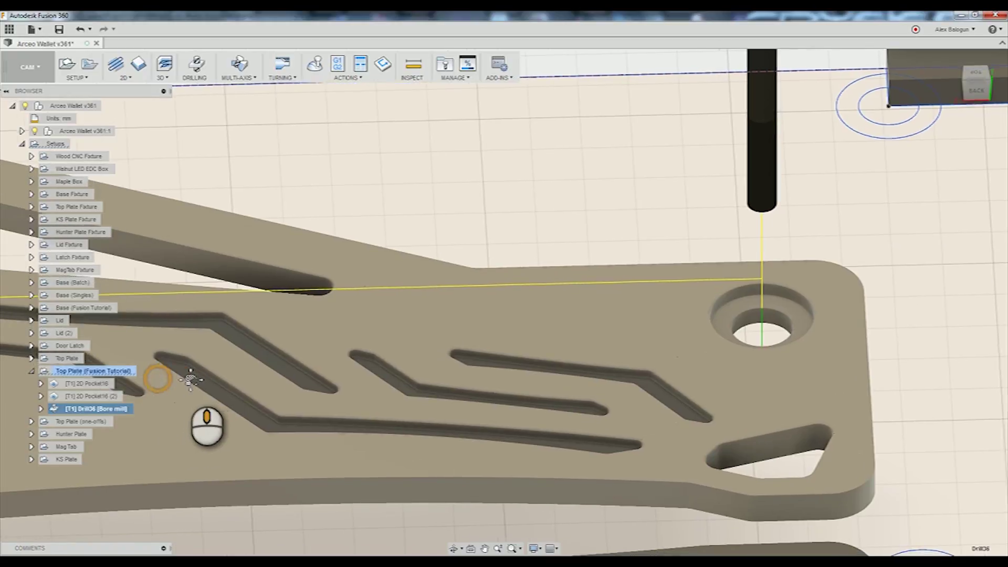
pyautogui.rightClick(91, 410)
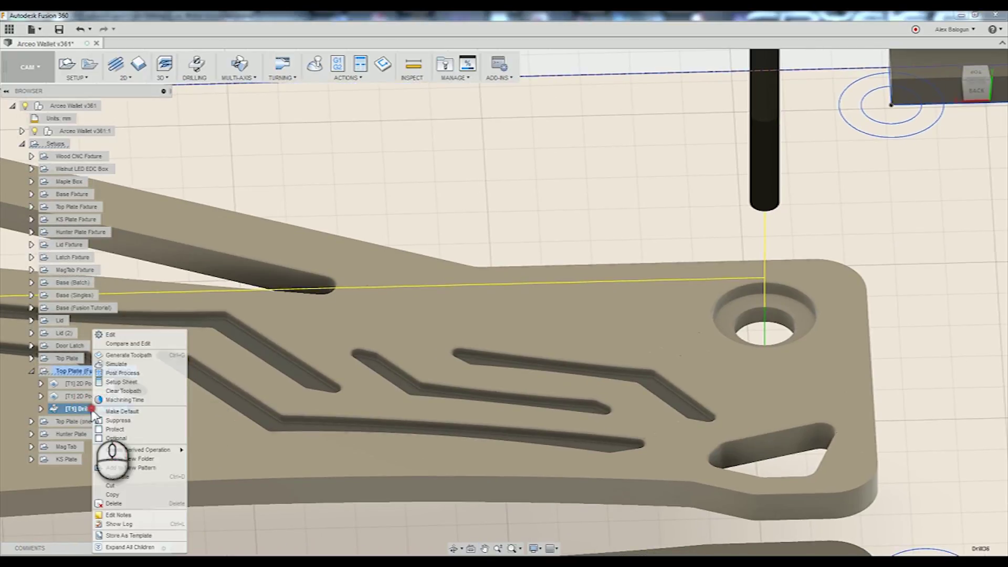
pyautogui.click(137, 477)
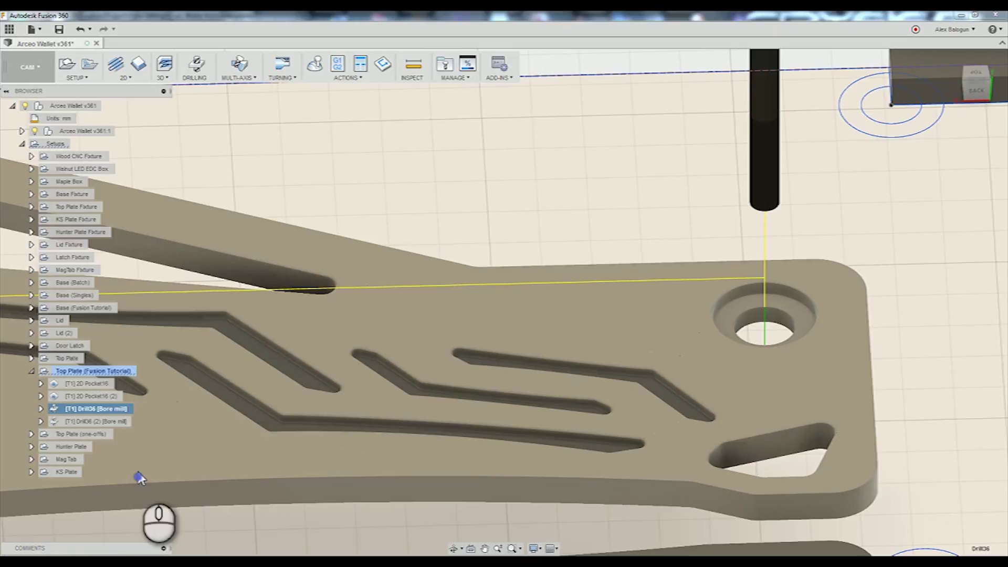
pyautogui.click(112, 425)
pyautogui.rightClick(105, 425)
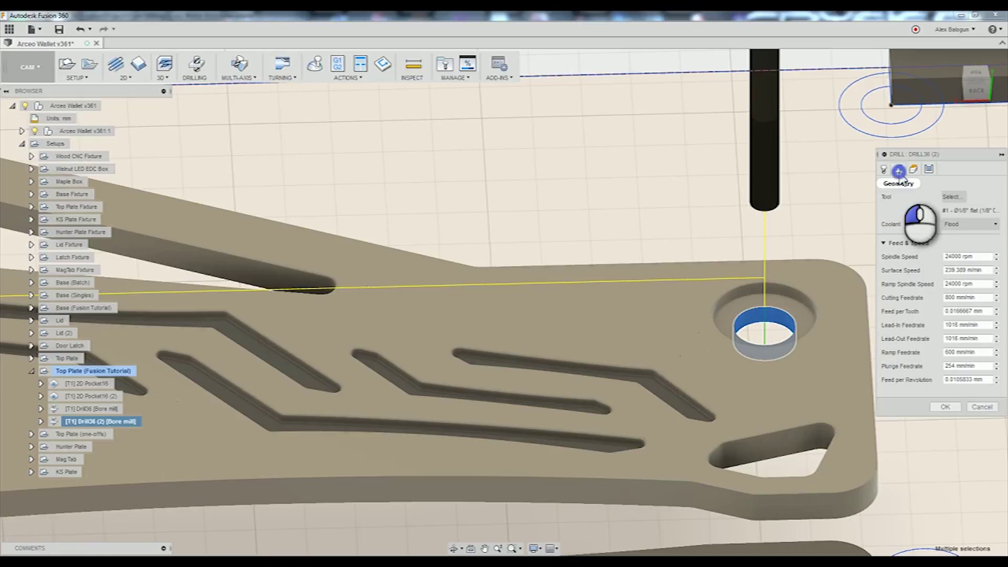
# Replace the copied operation's hole faces with the four larger counterbore walls on the slotted and hexagon-patterned plates
pyautogui.click(899, 170)
pyautogui.click(996, 211)
pyautogui.click(776, 288)
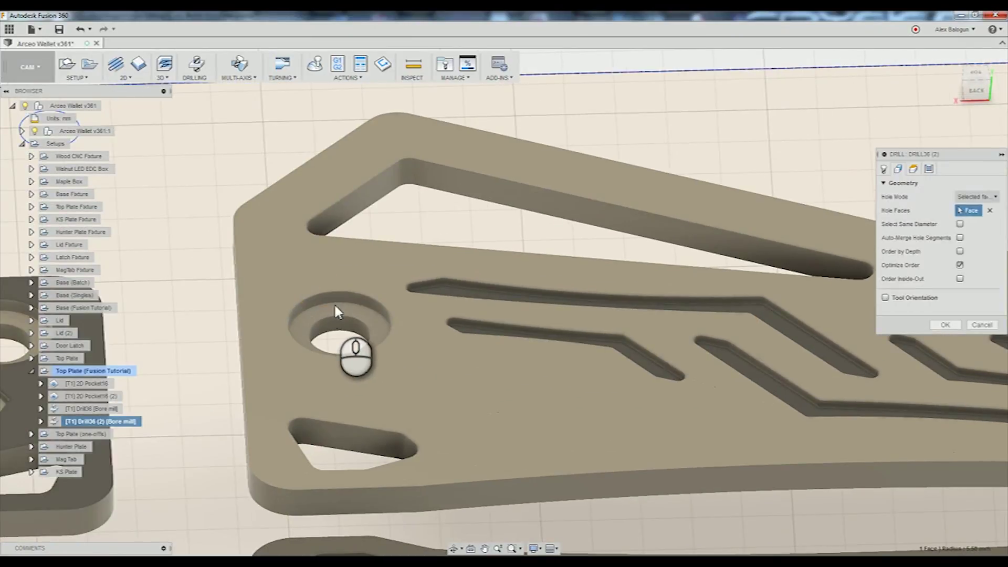
pyautogui.click(337, 300)
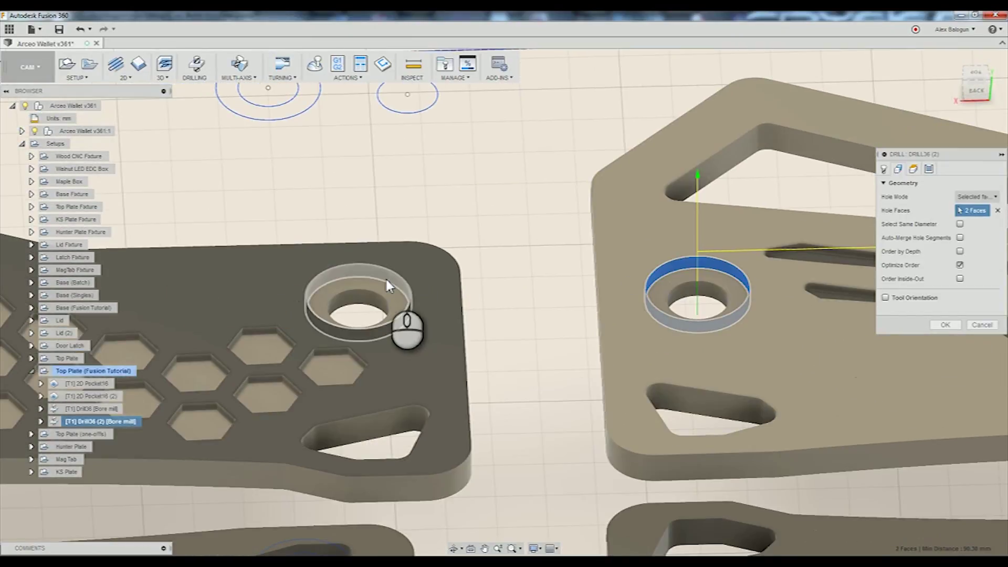
pyautogui.click(386, 276)
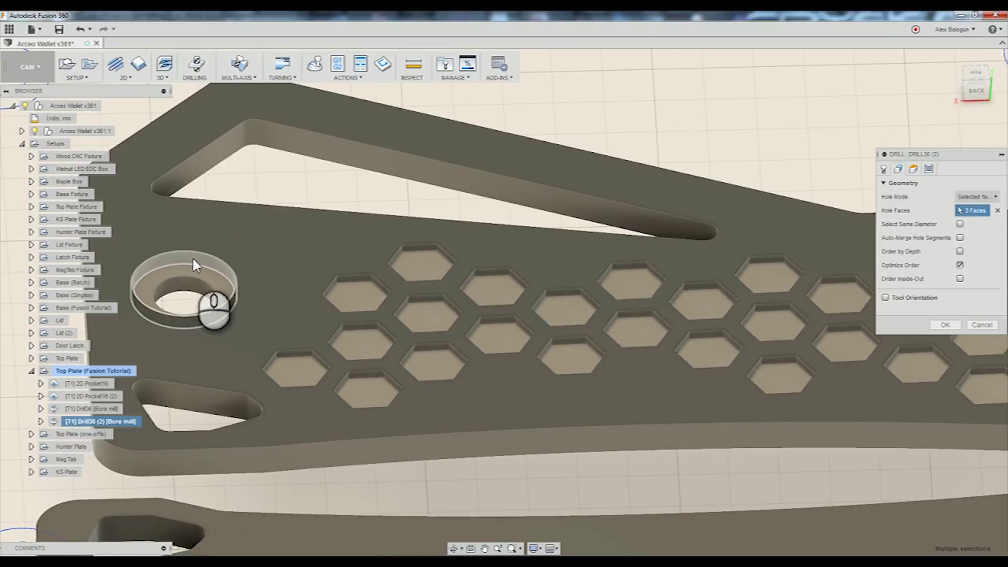
pyautogui.click(192, 257)
# Reference the counterbore operation's bottom height from the hole top with an offset of -1.6 mm
pyautogui.click(913, 169)
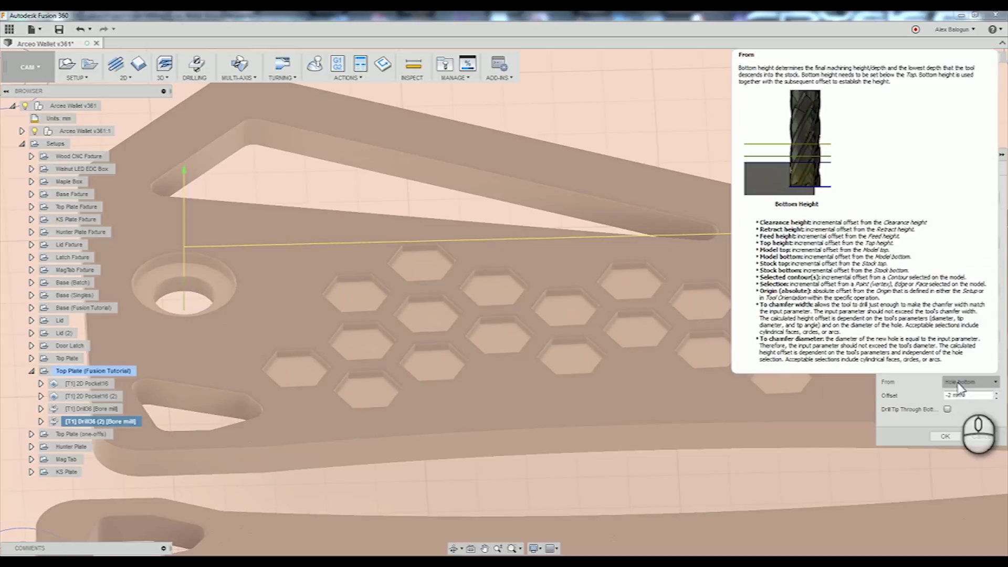
pyautogui.click(959, 387)
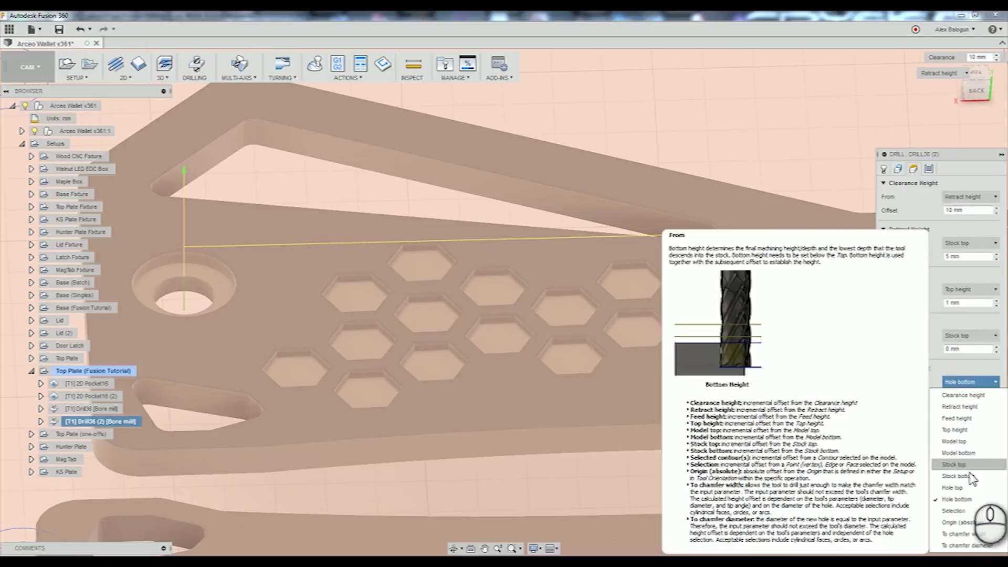
pyautogui.click(972, 488)
pyautogui.click(954, 398)
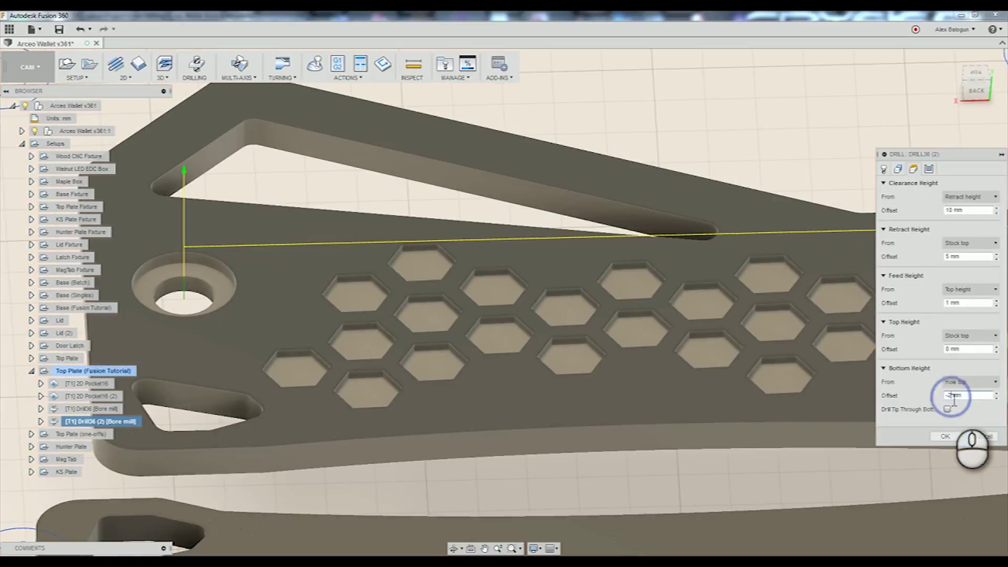
pyautogui.doubleClick(950, 396)
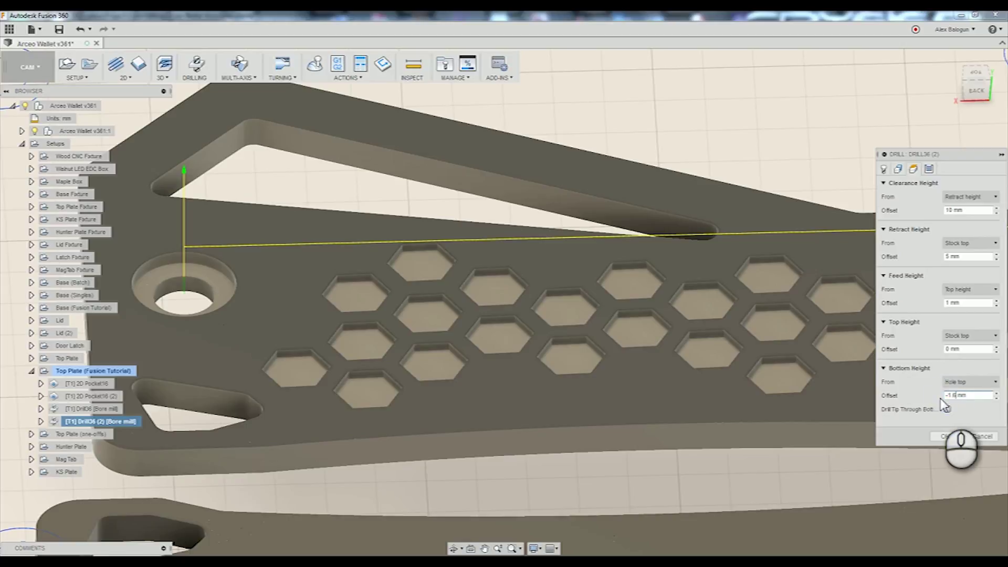
pyautogui.moveTo(679, 304)
pyautogui.mouseDown(button='middle')
pyautogui.moveTo(567, 321)
pyautogui.moveTo(669, 323)
pyautogui.moveTo(525, 331)
pyautogui.mouseUp(button='middle')
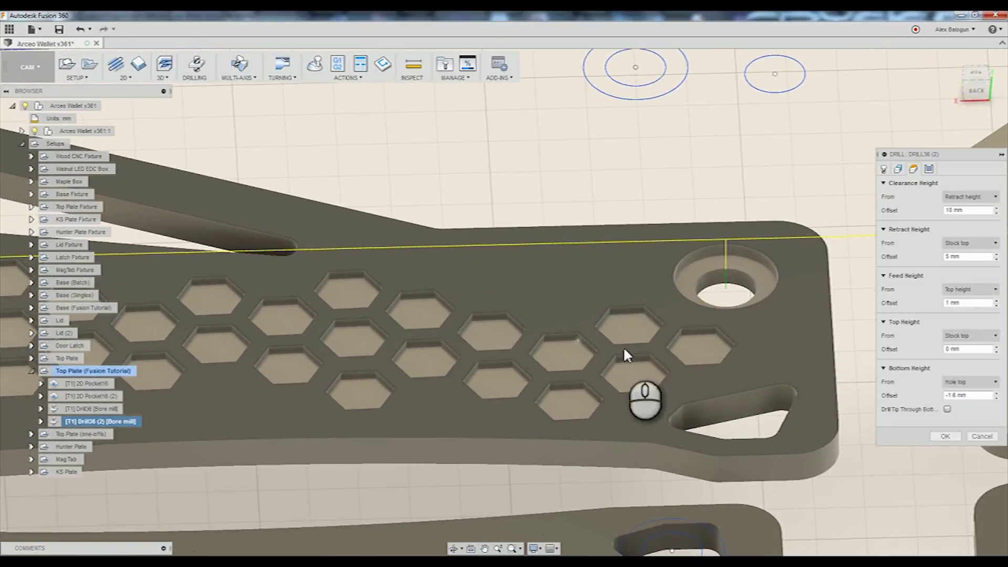
# Set the counterbore bore-milling diameter to 11.3 mm and generate the toolpath
pyautogui.click(929, 169)
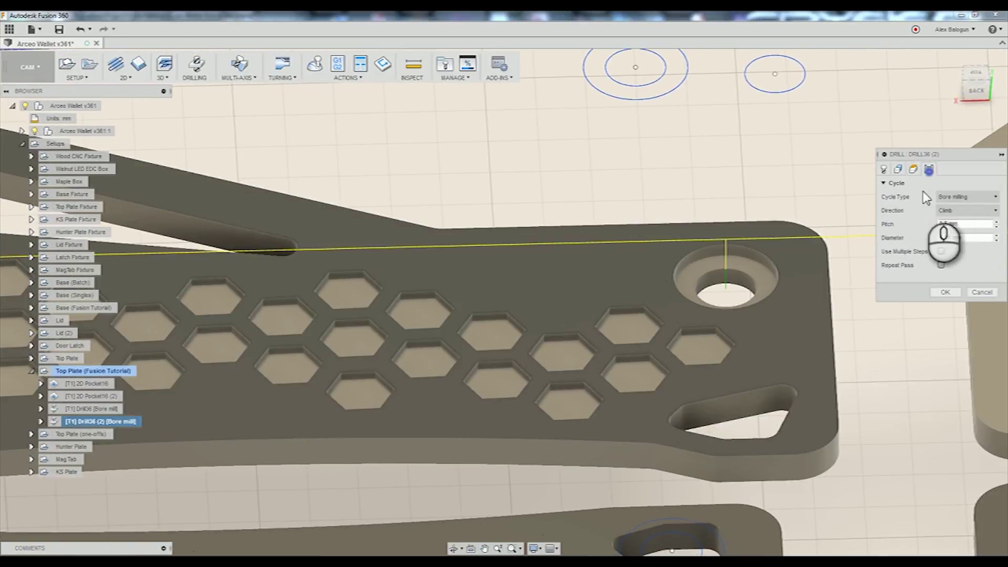
pyautogui.doubleClick(953, 238)
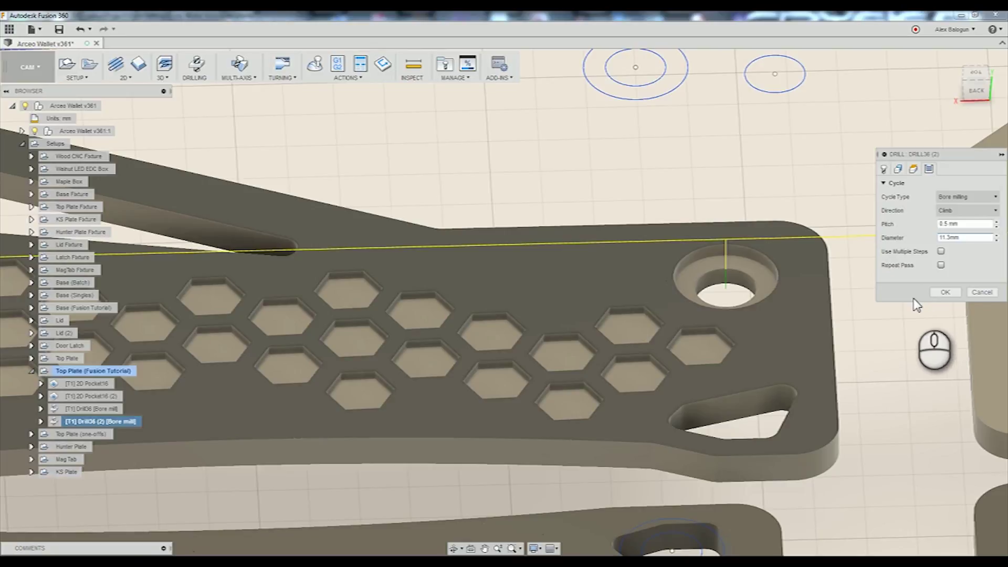
pyautogui.click(942, 292)
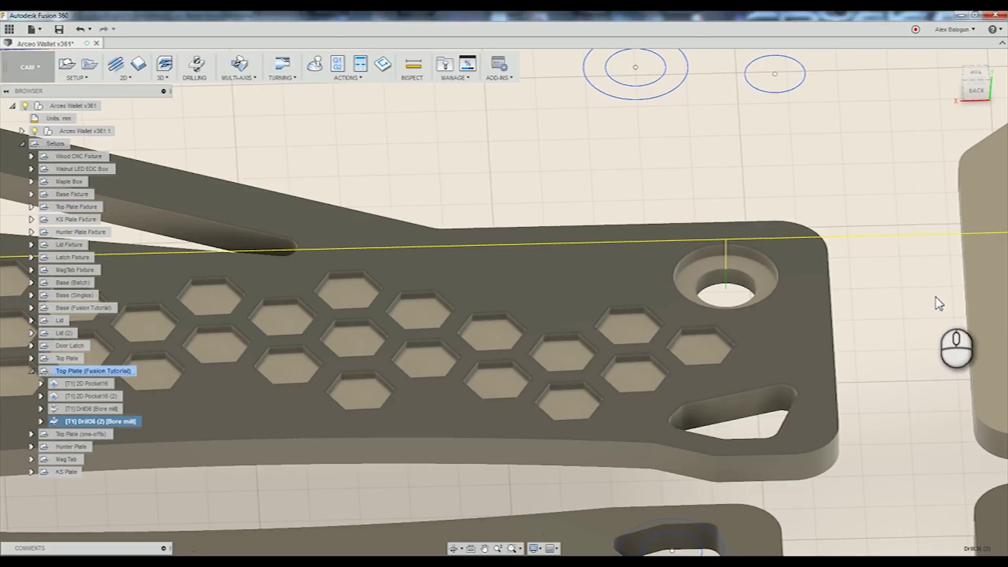
# Create a new 2D Pocket operation for the top plates and set its cutting feedrate to 600 mm/min
pyautogui.scroll(-5, 601, 316)
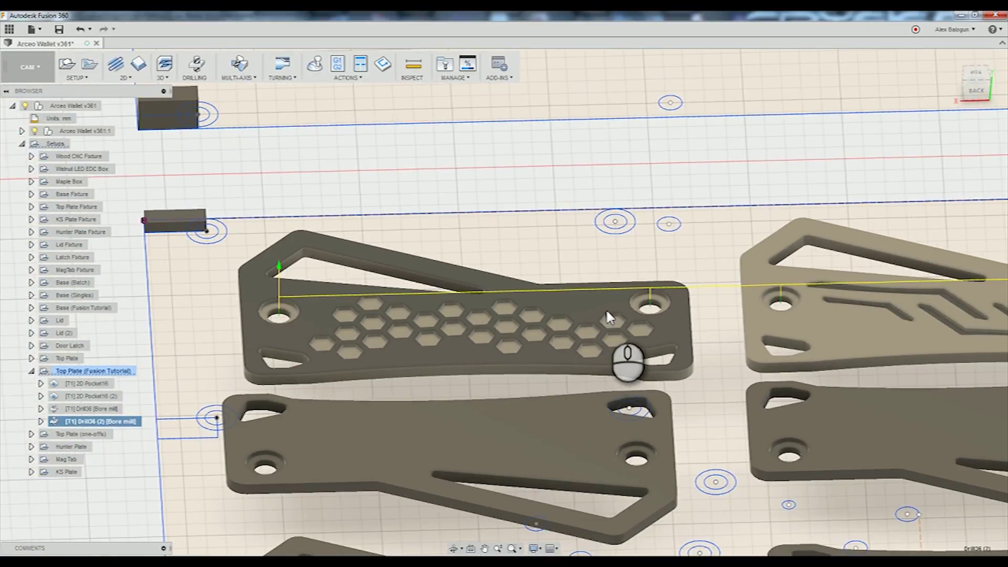
pyautogui.scroll(3, 608, 315)
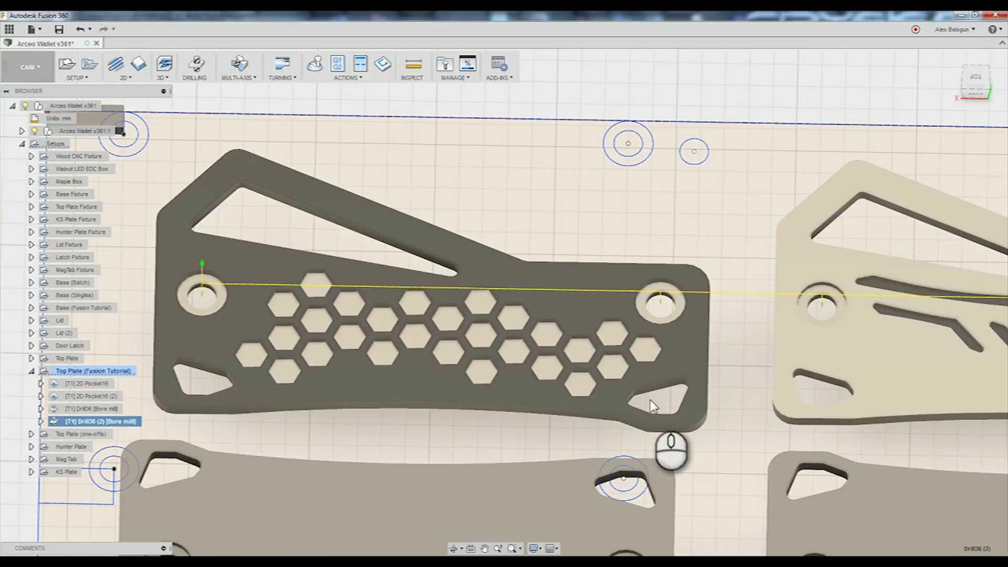
pyautogui.click(119, 79)
pyautogui.click(143, 107)
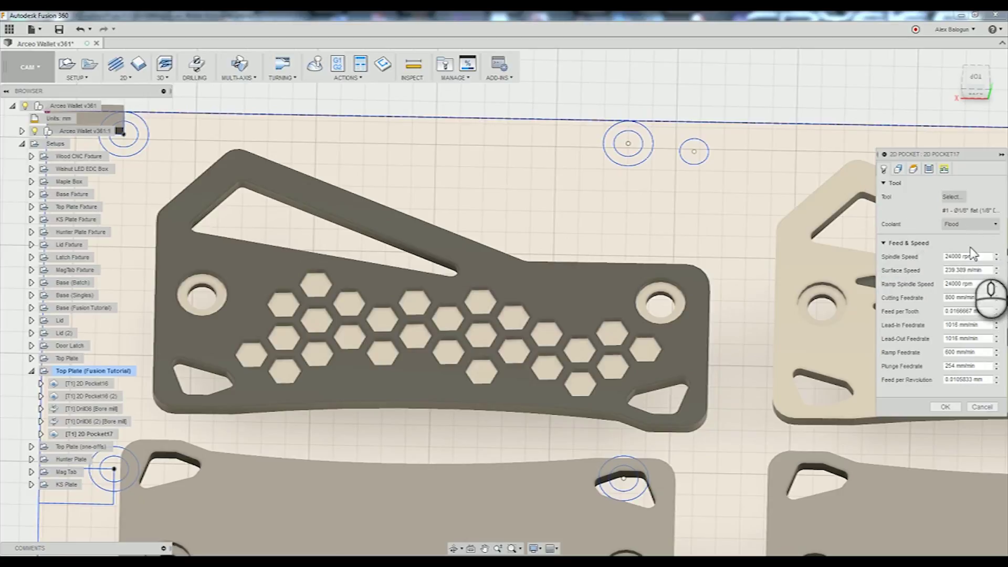
pyautogui.doubleClick(954, 298)
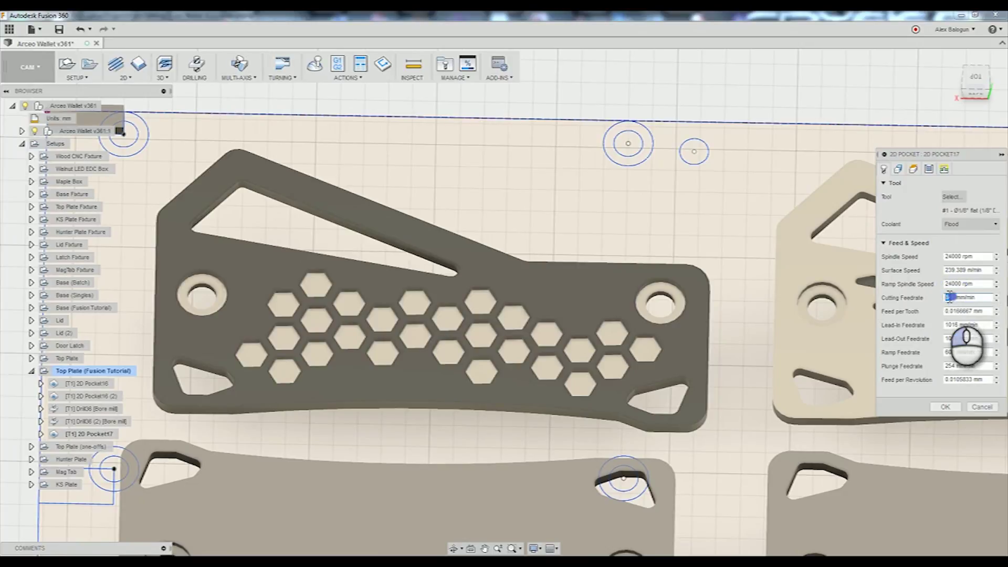
pyautogui.moveTo(953, 299); pyautogui.dragTo(911, 296)
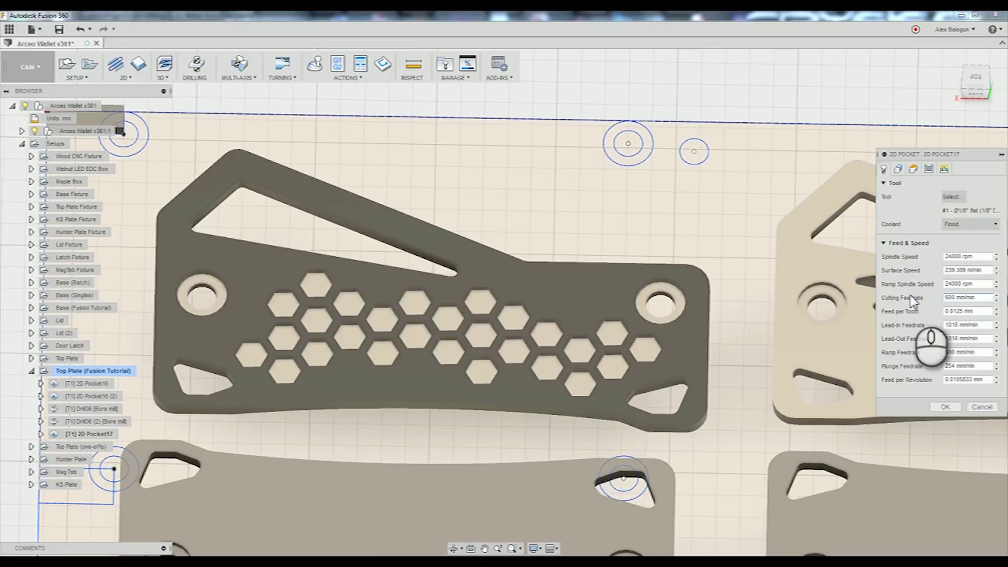
# Set the pocket's lead-in and lead-out feedrates to 100 mm/min and adjust its ramp feedrate
pyautogui.click(954, 325)
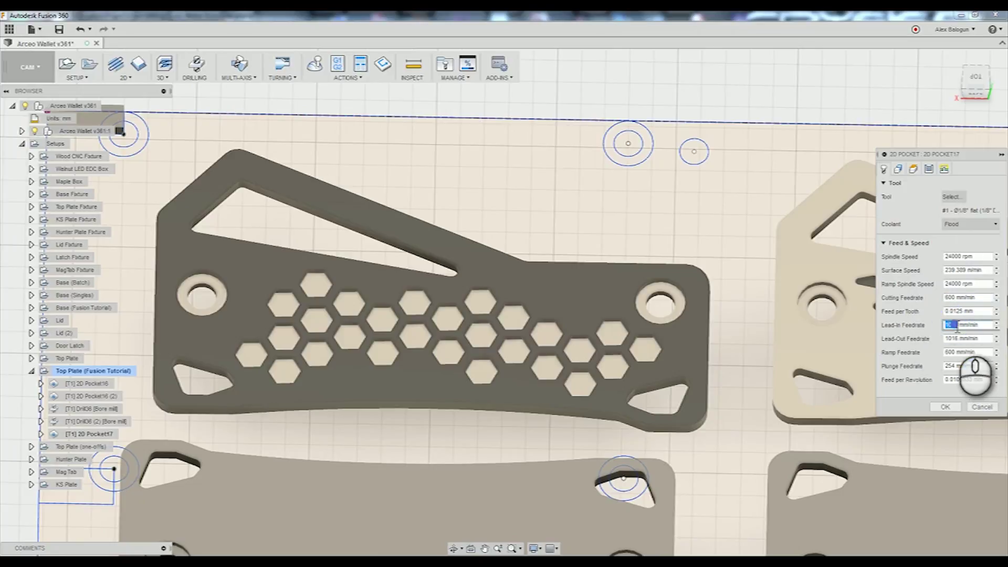
pyautogui.doubleClick(951, 339)
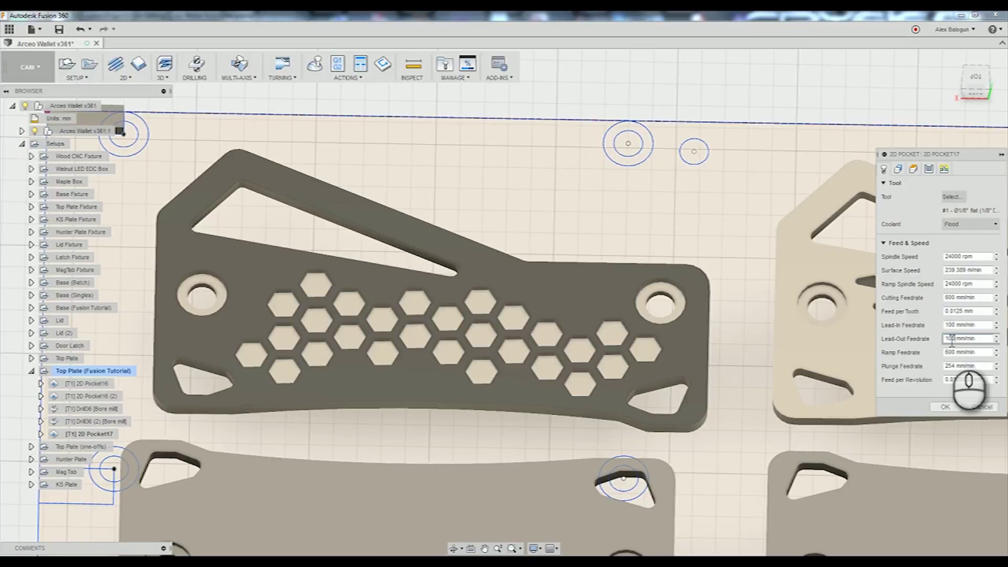
pyautogui.click(958, 366)
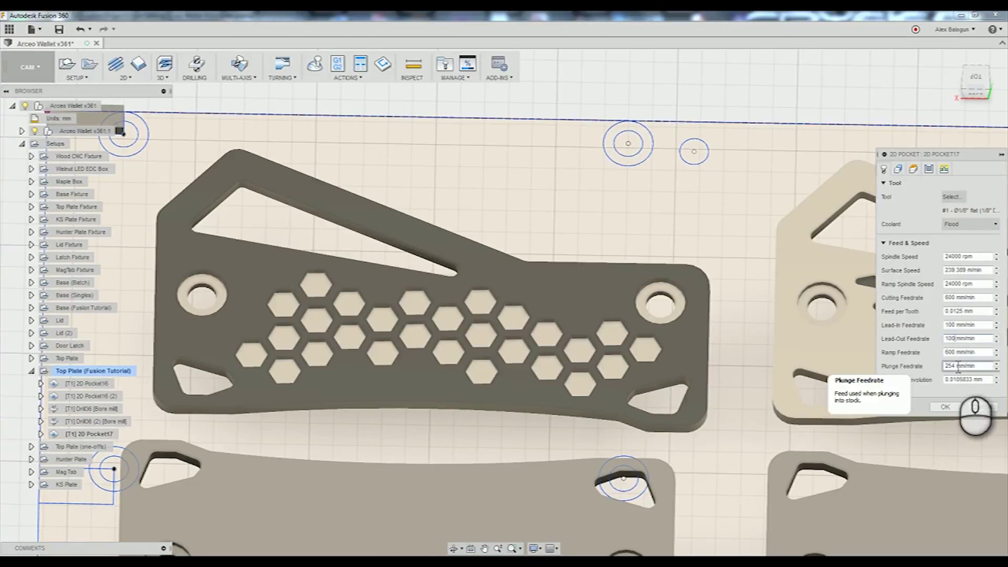
pyautogui.doubleClick(949, 352)
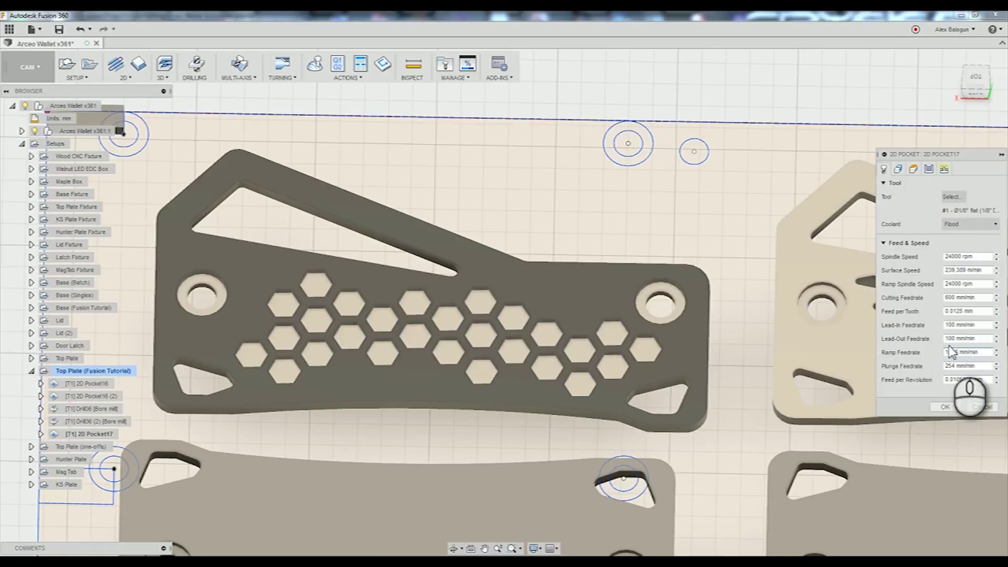
# Select the large triangular cutout and both small corner cutouts on each of the two patterned top plates as the pocket contours
pyautogui.click(898, 169)
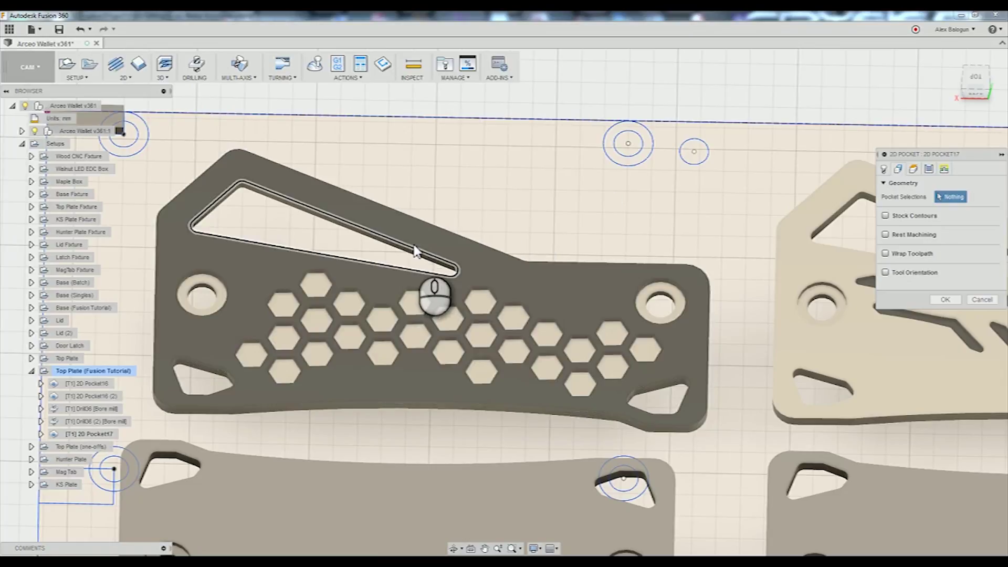
pyautogui.click(414, 248)
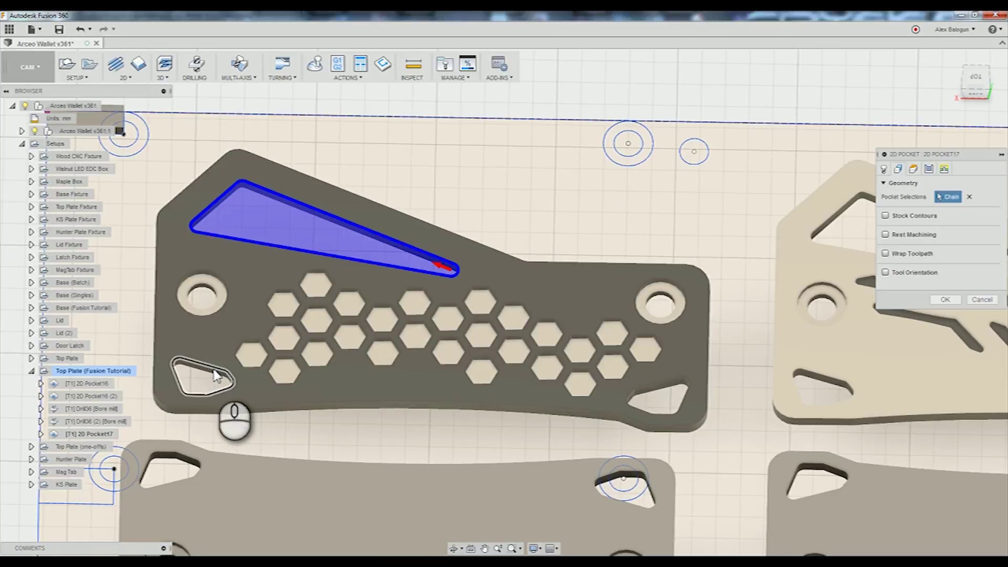
pyautogui.click(223, 375)
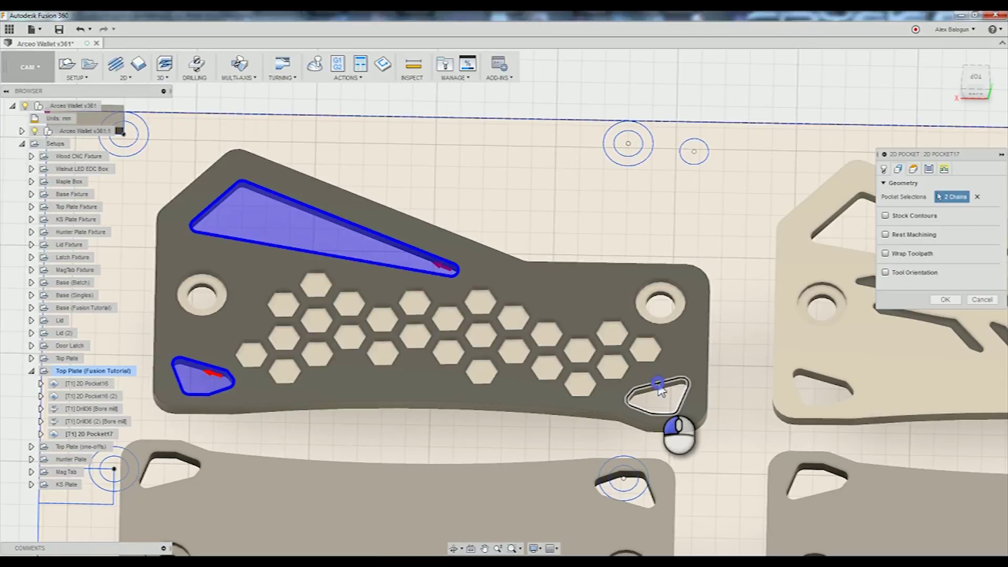
pyautogui.click(659, 395)
pyautogui.click(823, 229)
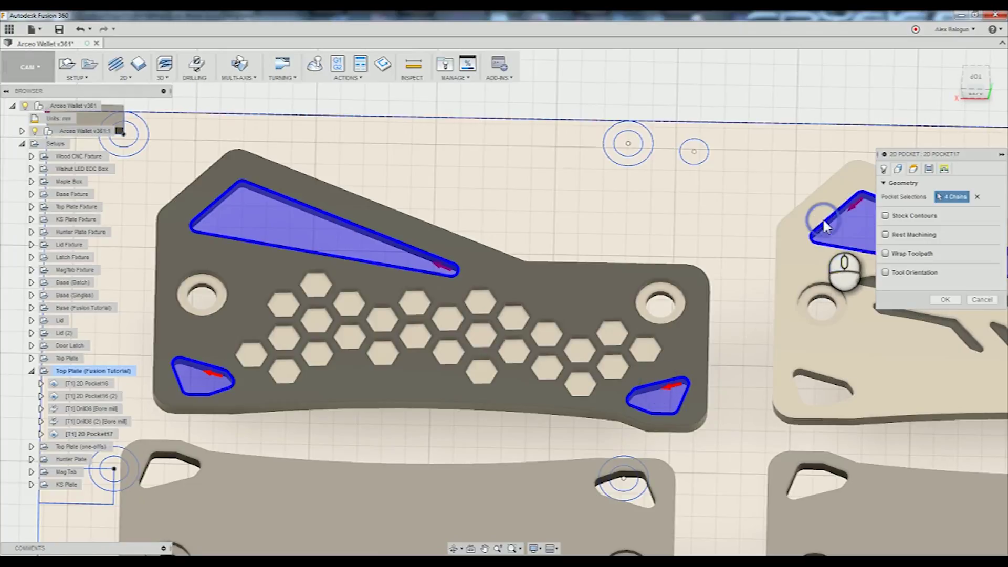
pyautogui.click(828, 385)
pyautogui.moveTo(893, 391); pyautogui.dragTo(432, 338, button='middle')
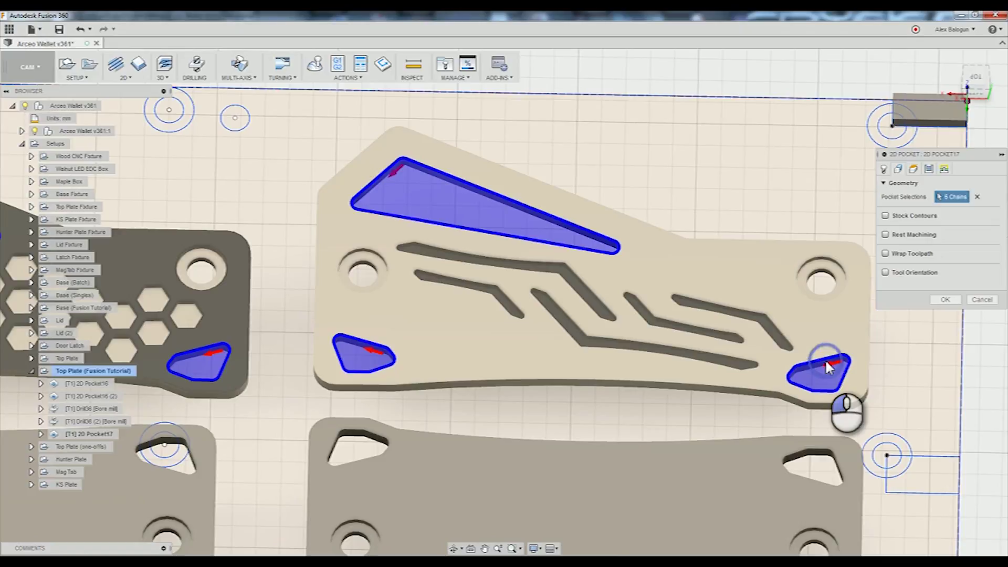
pyautogui.click(827, 364)
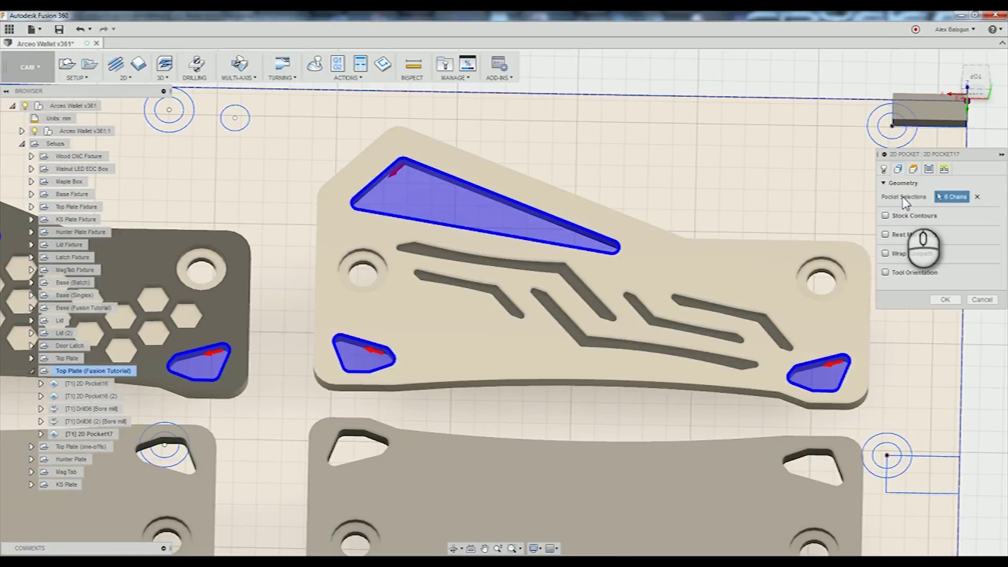
# Set the pocket's feed height offset to 1 mm and reference its bottom height from the stock bottom with an offset of -2 mm
pyautogui.click(913, 168)
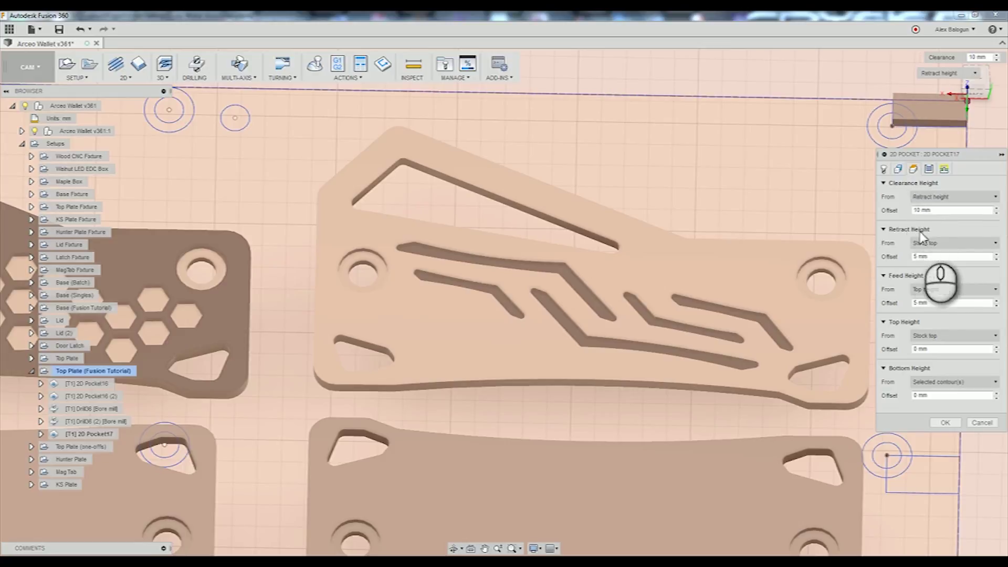
pyautogui.doubleClick(918, 303)
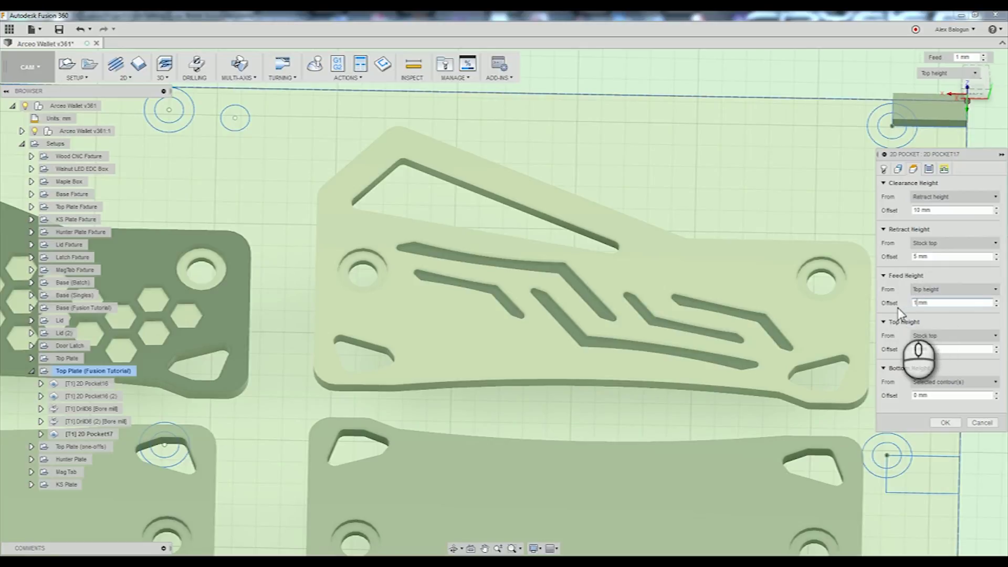
pyautogui.click(927, 385)
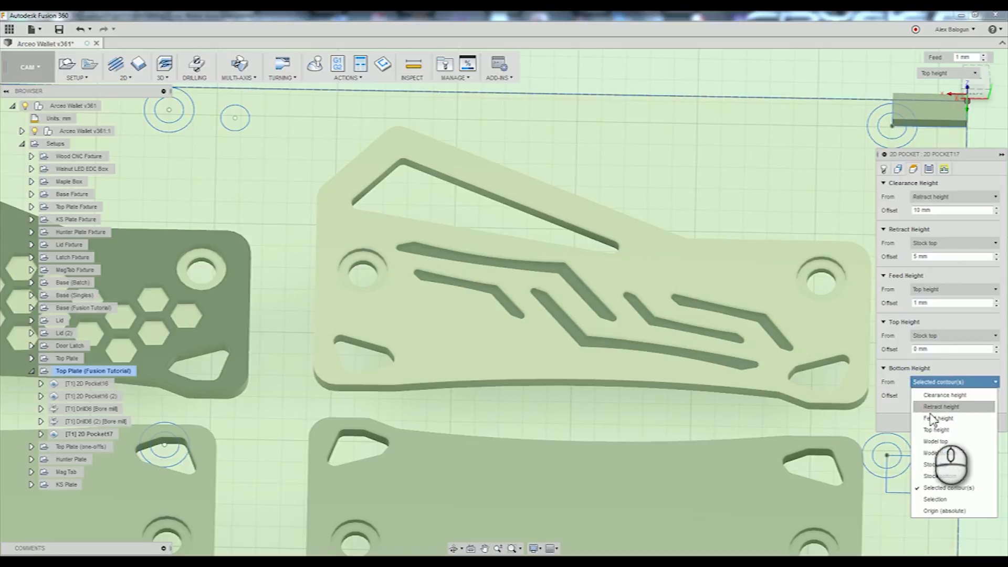
pyautogui.click(940, 475)
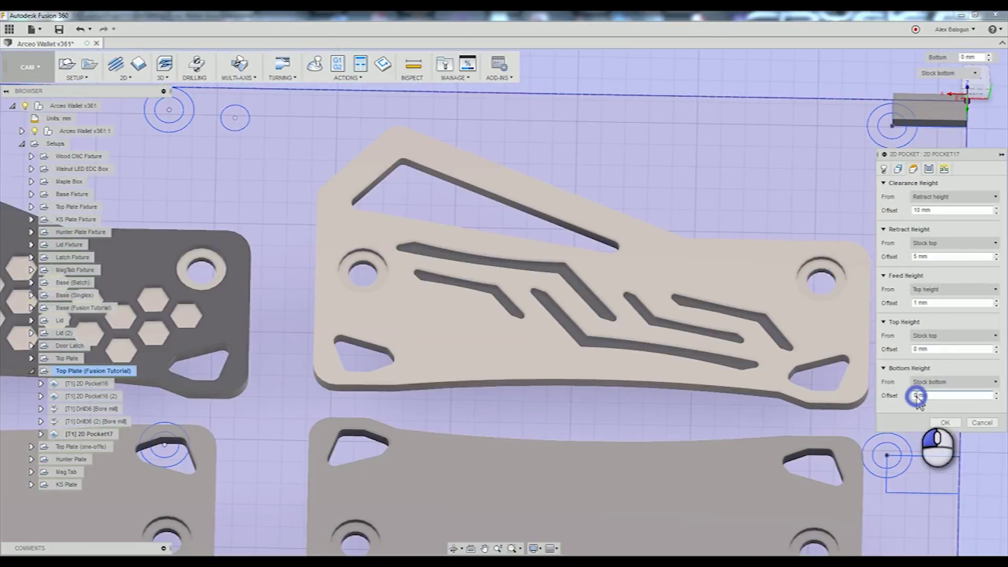
pyautogui.click(917, 395)
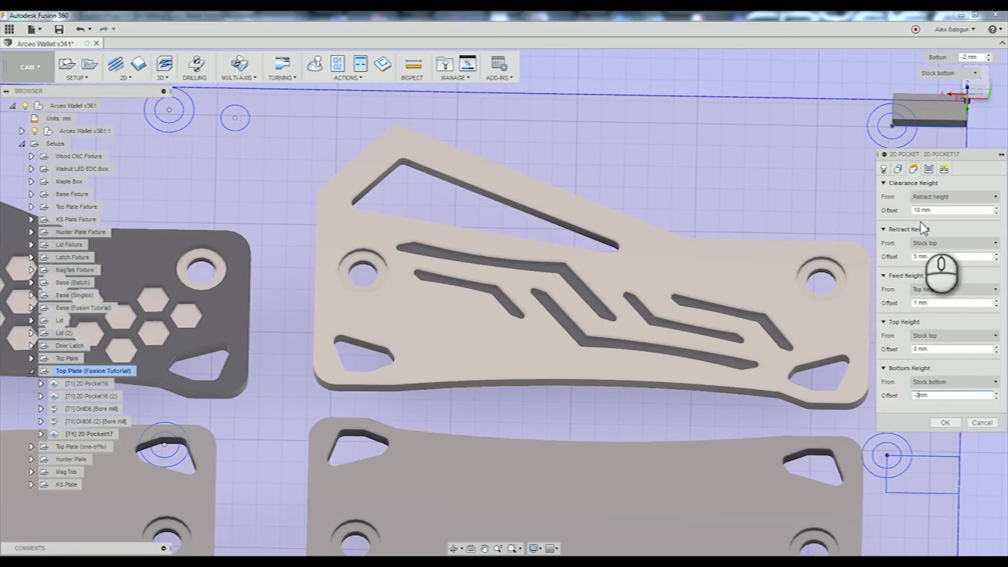
# Set the pocket's maximum stepover to 2.5 mm in the passes settings
pyautogui.click(928, 169)
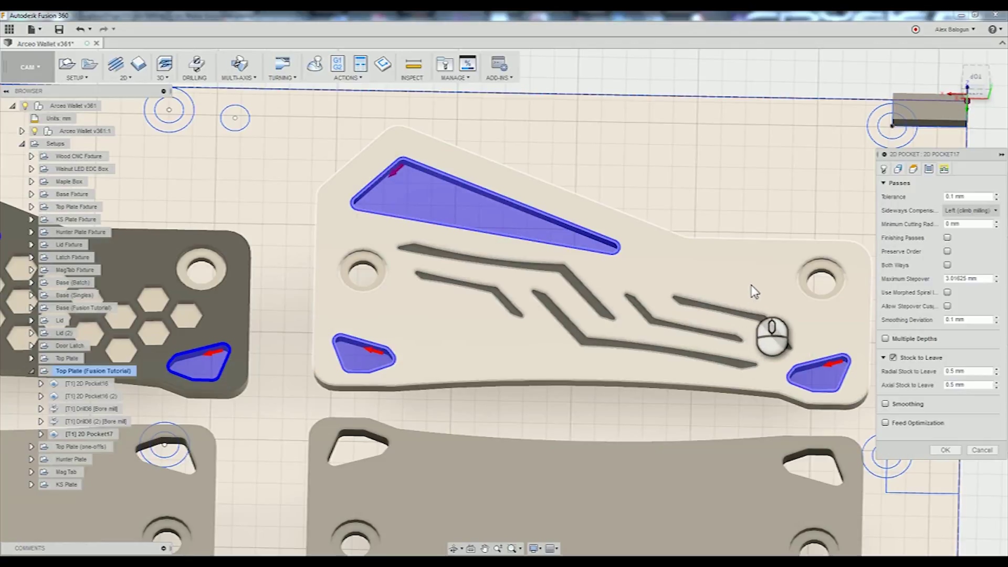
pyautogui.moveTo(754, 291); pyautogui.dragTo(748, 288, button='middle')
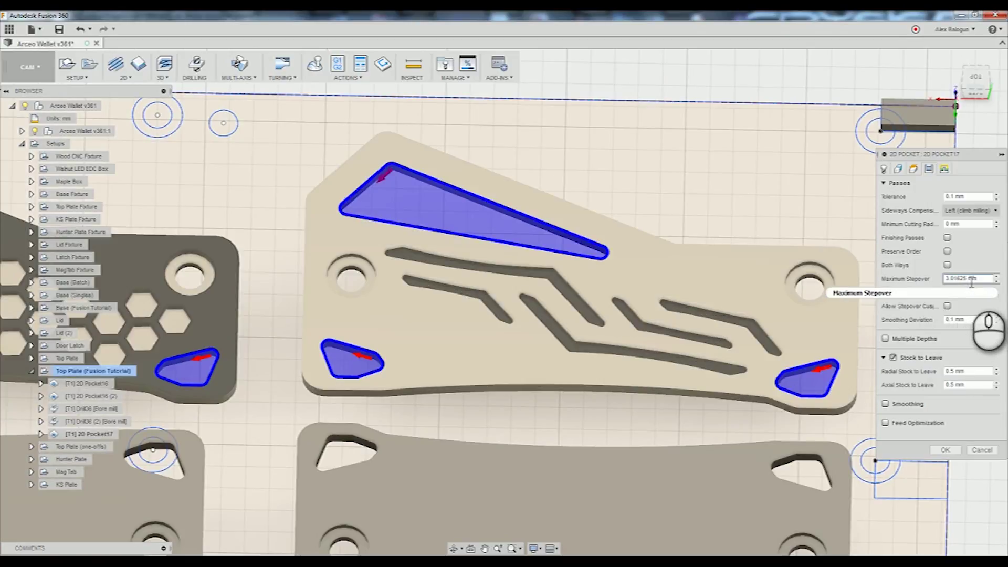
pyautogui.moveTo(968, 279); pyautogui.dragTo(889, 279)
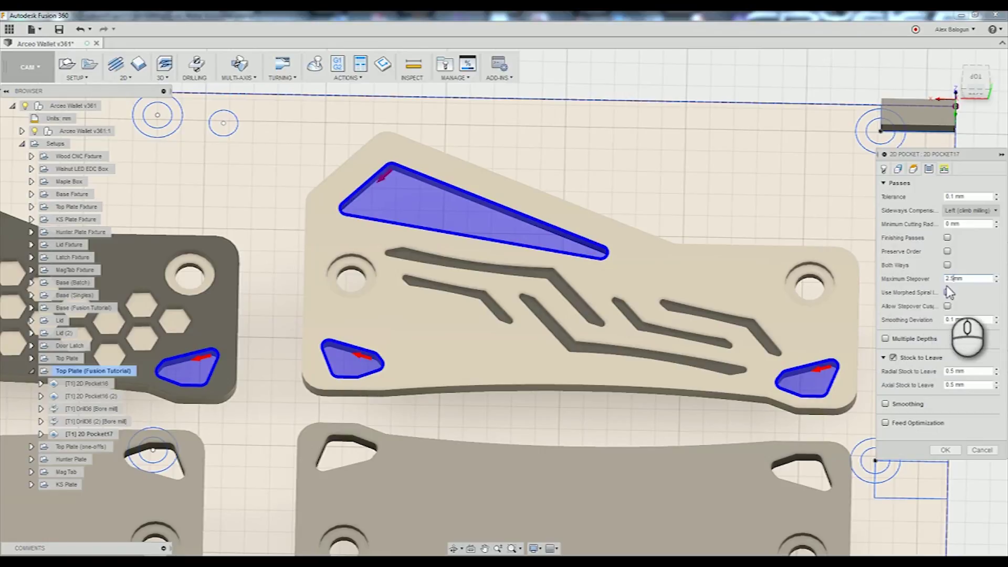
pyautogui.moveTo(957, 284)
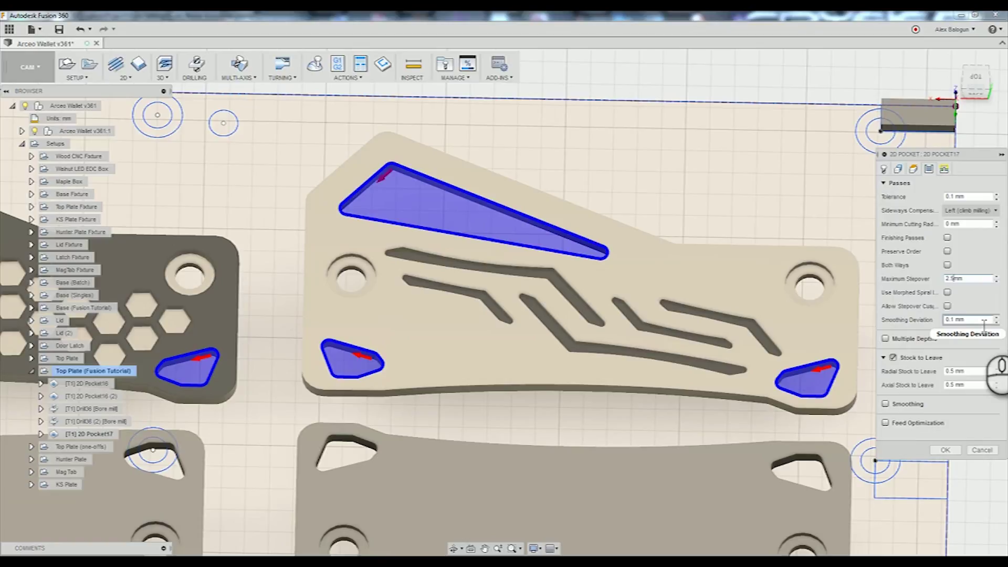
pyautogui.moveTo(984, 325)
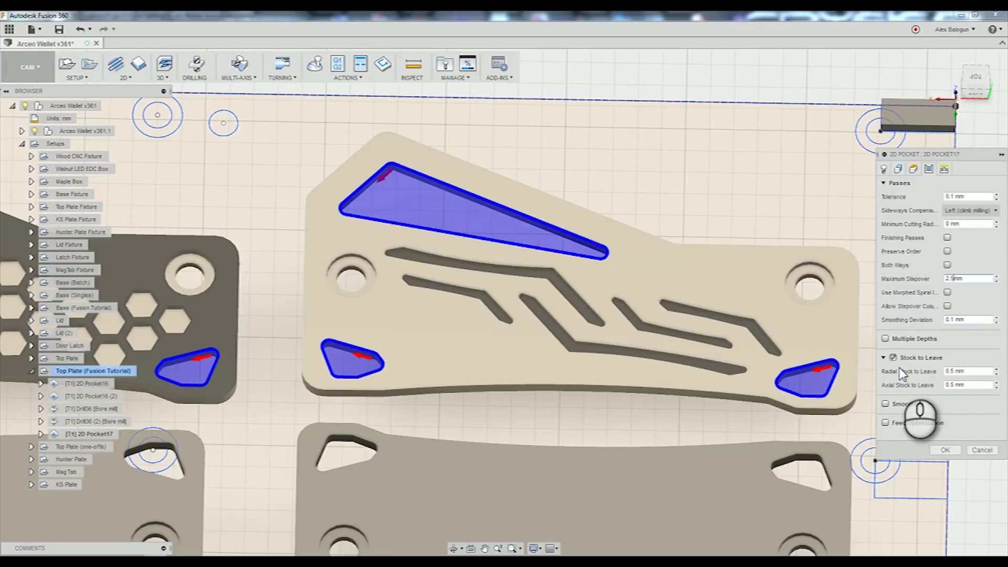
# Set the axial stock to leave to 0 mm and the radial stock to leave to -0.2 mm, and enable smoothing
pyautogui.doubleClick(949, 385)
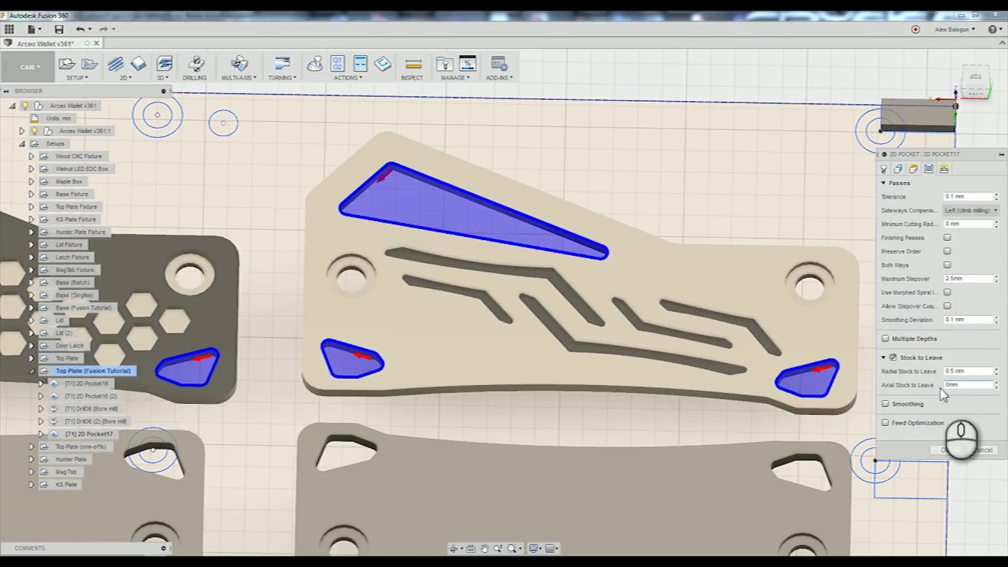
pyautogui.click(956, 371)
pyautogui.doubleClick(955, 371)
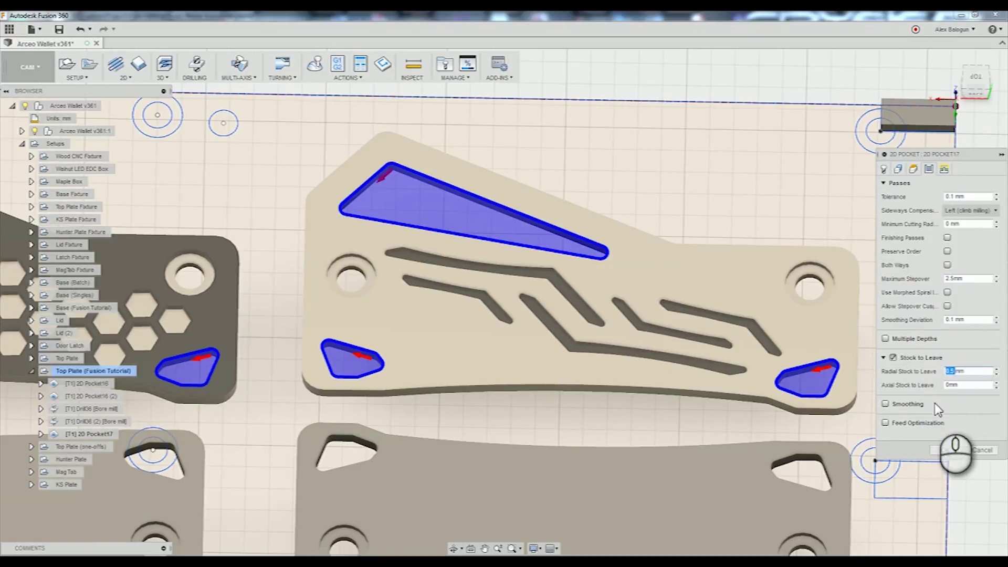
pyautogui.write('-0.2')
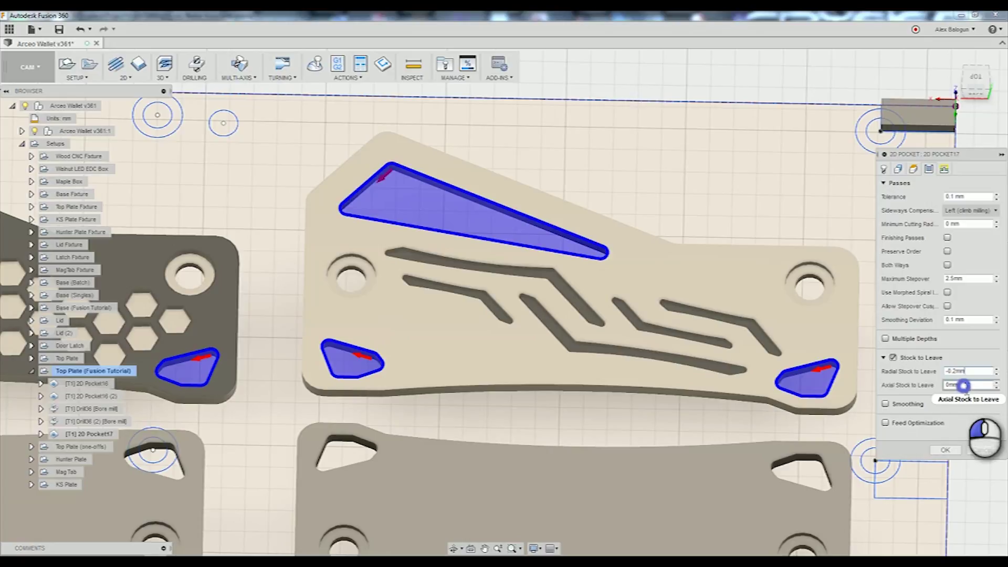
pyautogui.click(886, 404)
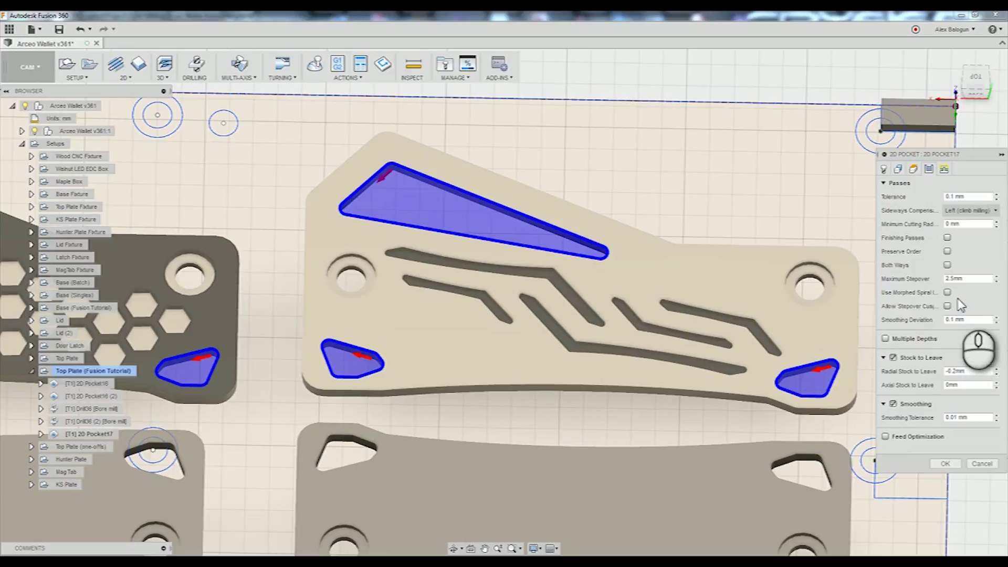
# Enable one finishing pass for the pocket with a 0.5 mm stepover and a finish feedrate of 200 mm/min
pyautogui.click(947, 237)
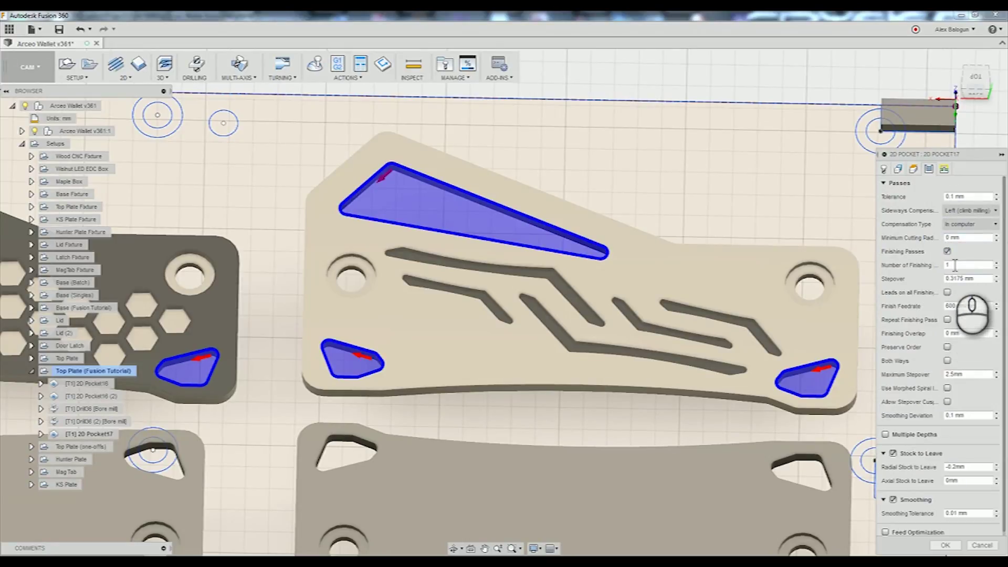
pyautogui.click(947, 266)
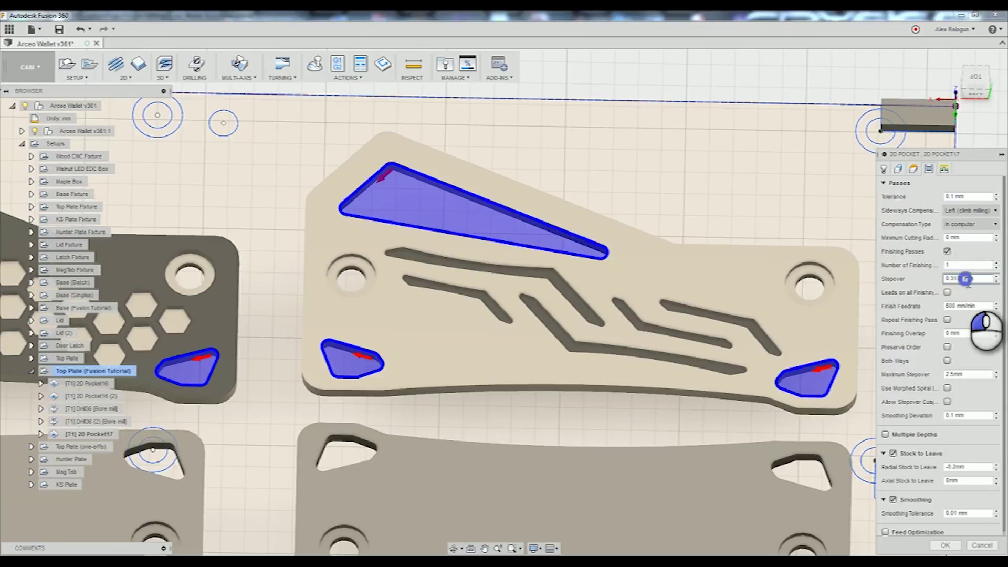
pyautogui.doubleClick(965, 279)
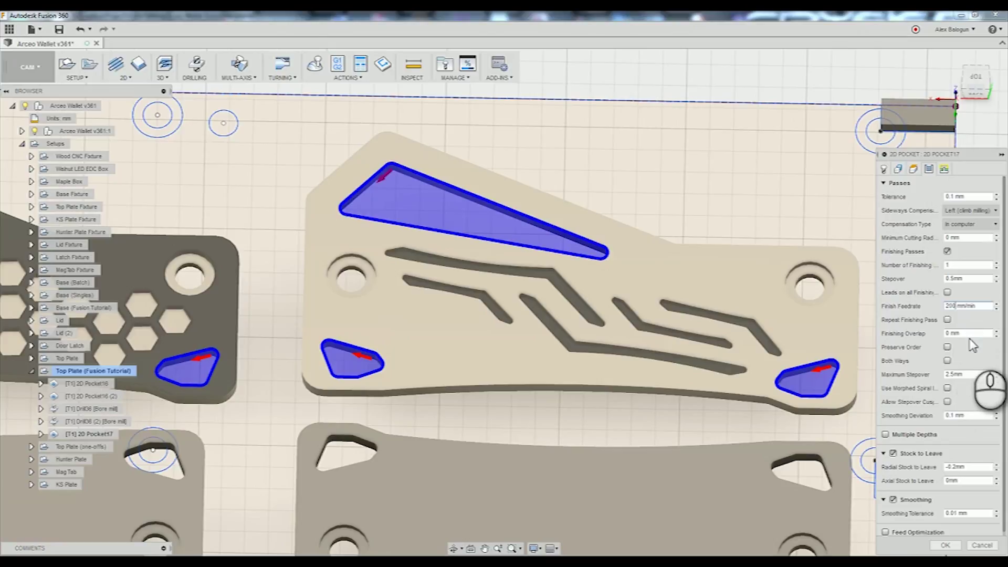
pyautogui.doubleClick(948, 279)
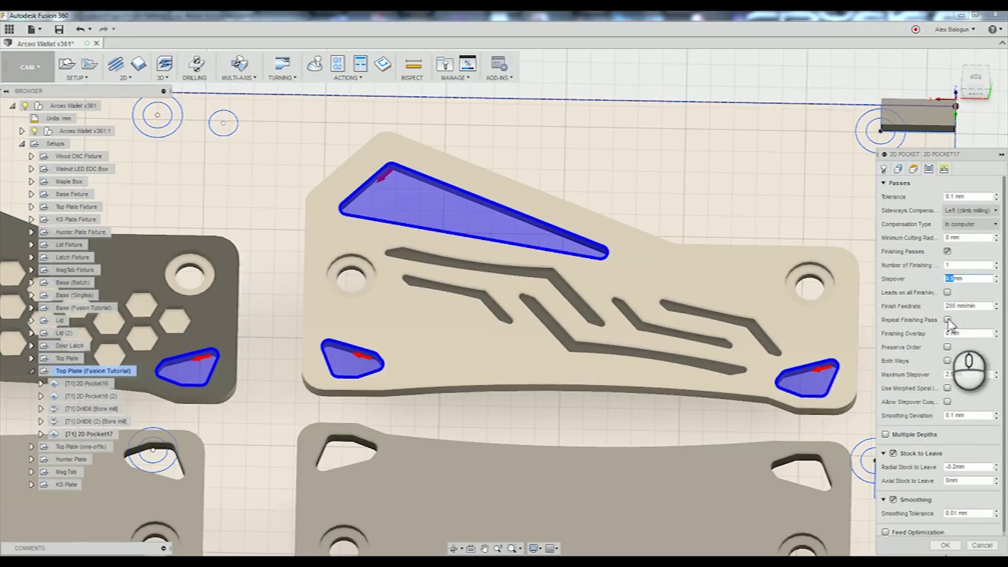
pyautogui.click(956, 374)
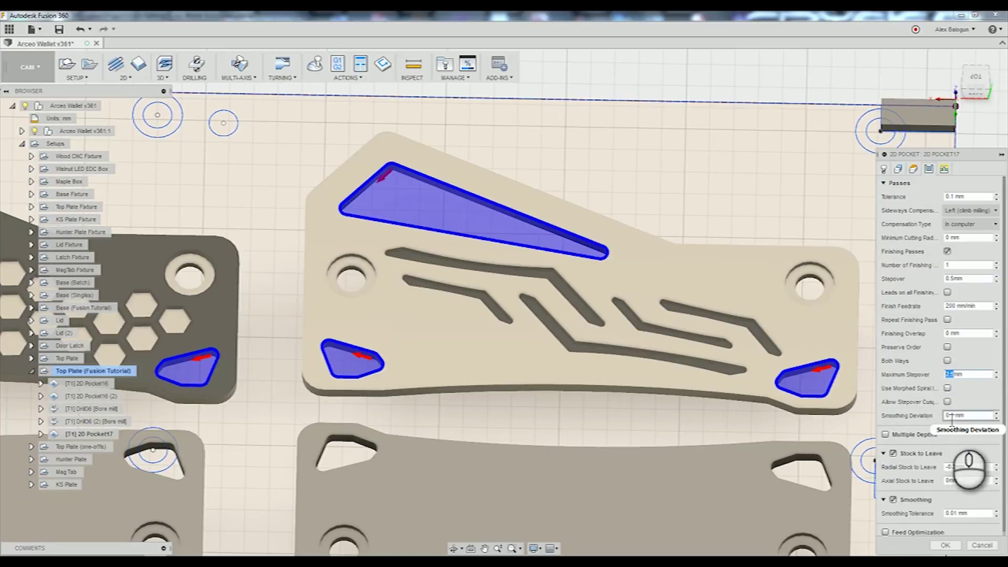
# Enable feed optimization with 3 mm reduced feed radius, 2 mm reduced feed distance and 400 mm/min reduced feedrate, not limited to inner corners
pyautogui.click(886, 533)
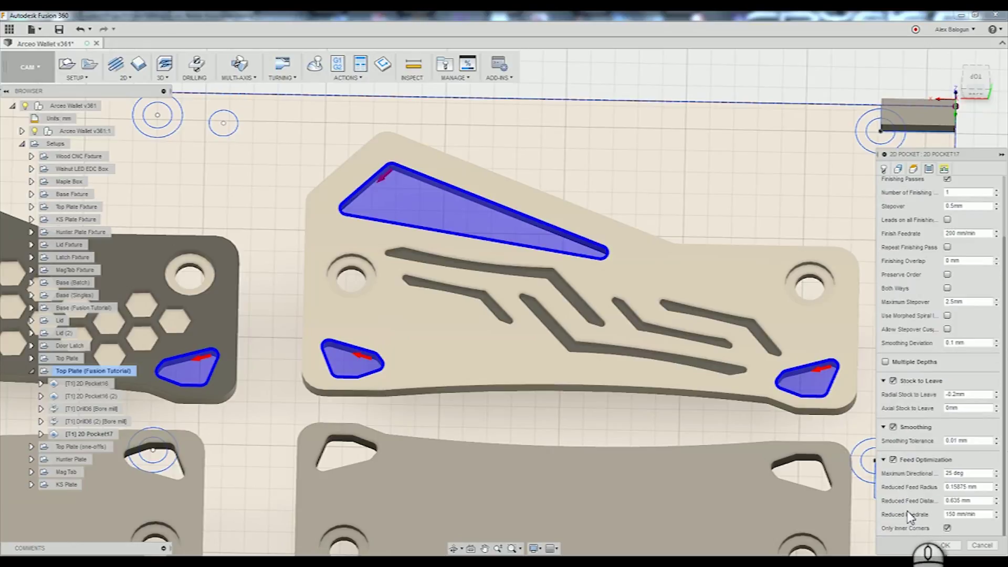
pyautogui.click(948, 529)
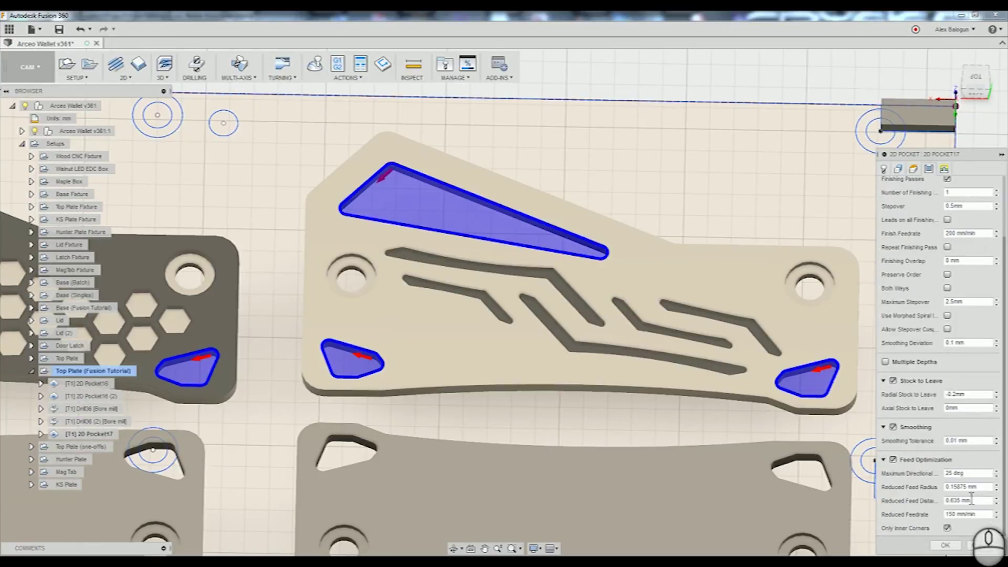
pyautogui.click(969, 488)
pyautogui.moveTo(971, 488); pyautogui.dragTo(916, 492)
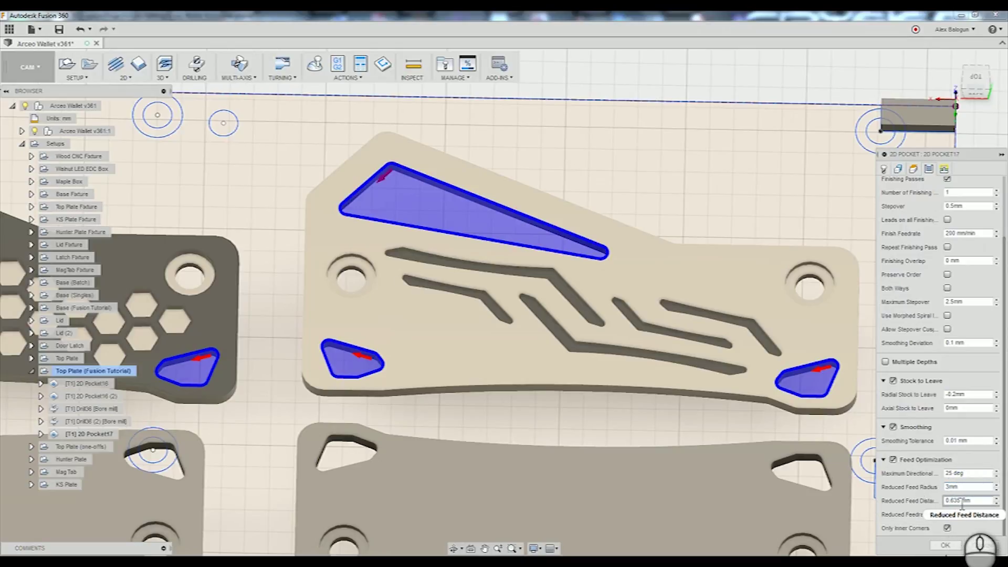
pyautogui.moveTo(960, 501); pyautogui.dragTo(921, 504)
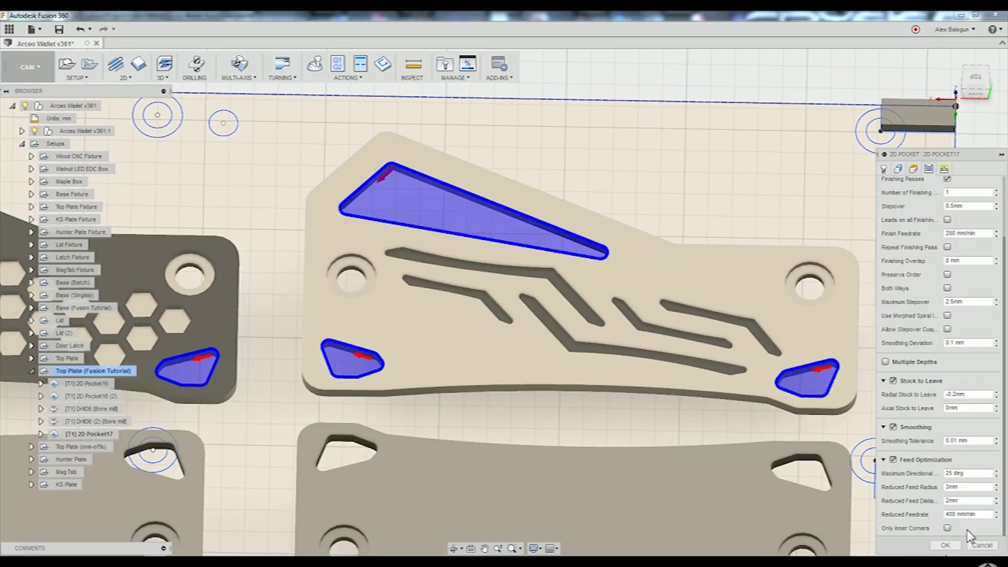
# Set the pocket's horizontal and vertical lead-in radii and its linear lead-in distance to 1 mm
pyautogui.click(944, 169)
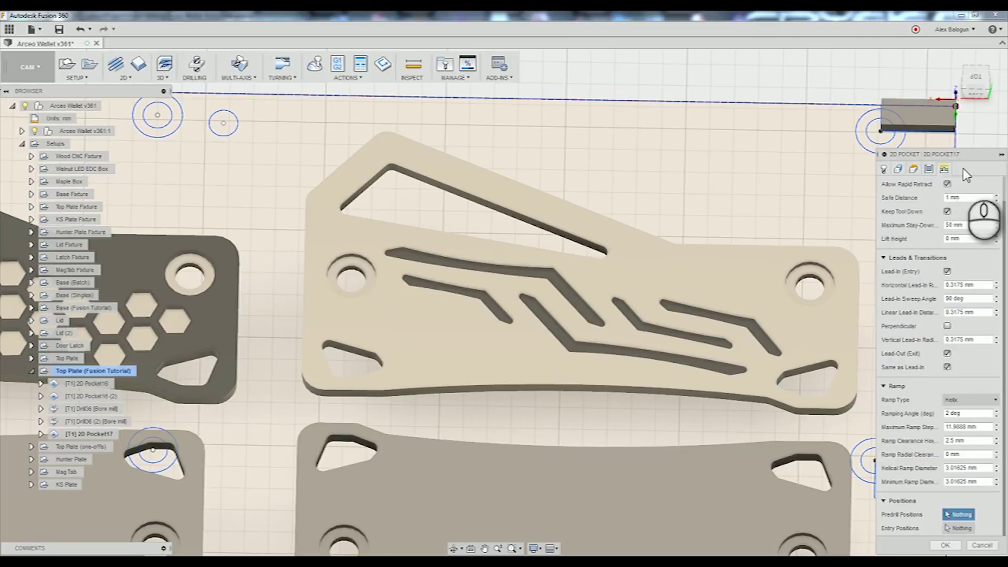
pyautogui.doubleClick(955, 284)
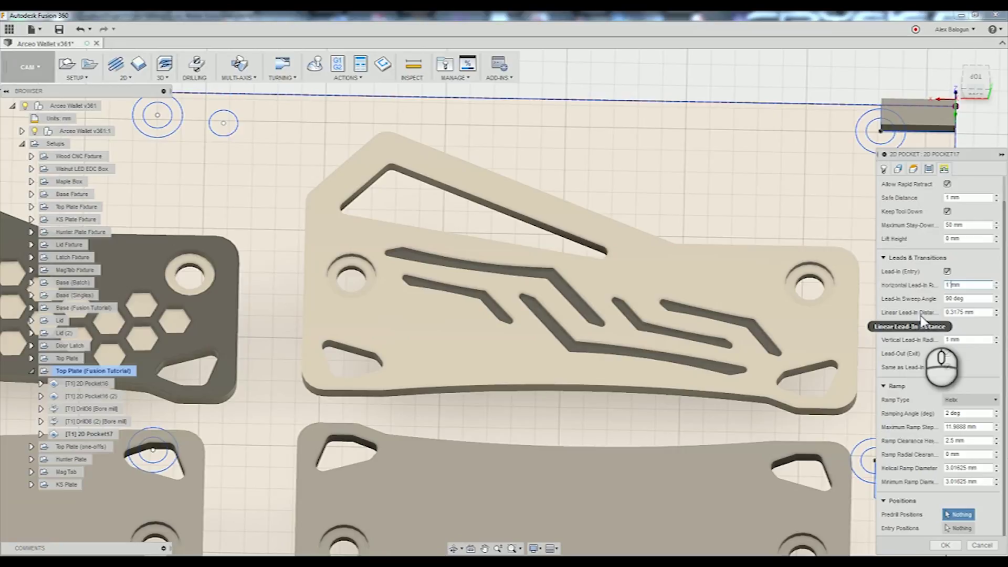
pyautogui.doubleClick(955, 312)
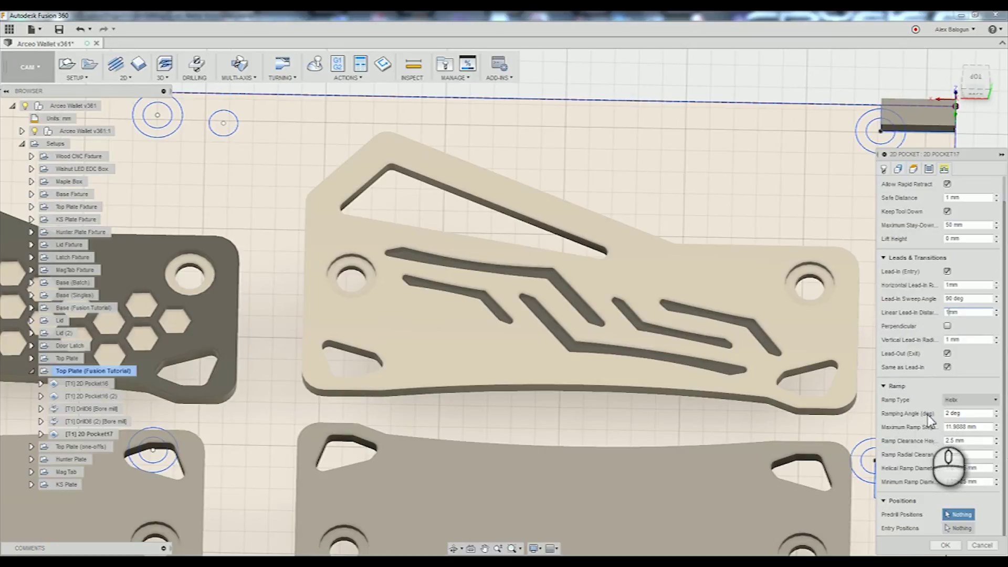
# Set the ramp clearance height to 1 mm and the helical and minimum ramp diameters to 3 mm, and generate the pocket toolpath
pyautogui.doubleClick(956, 441)
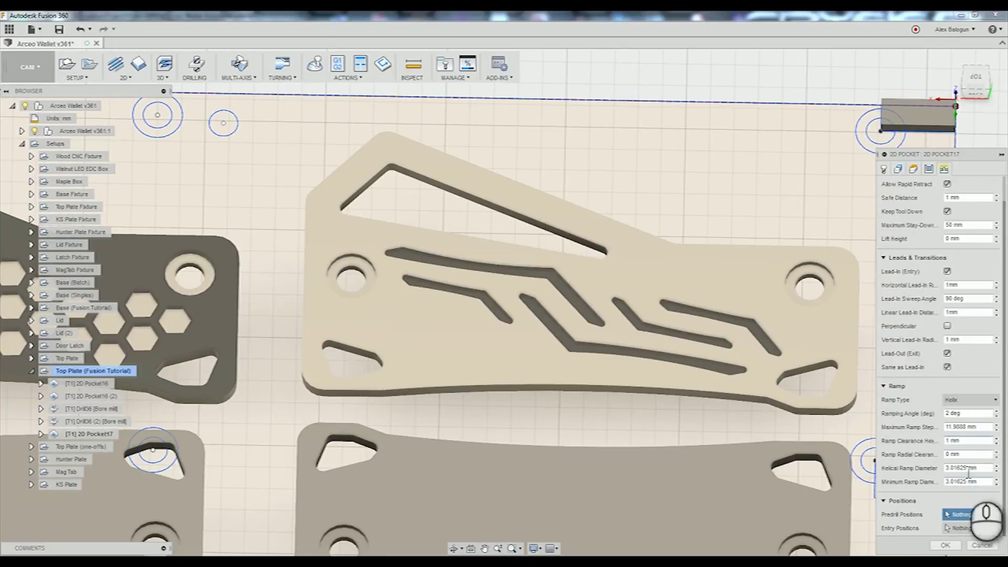
pyautogui.moveTo(965, 468); pyautogui.dragTo(837, 453)
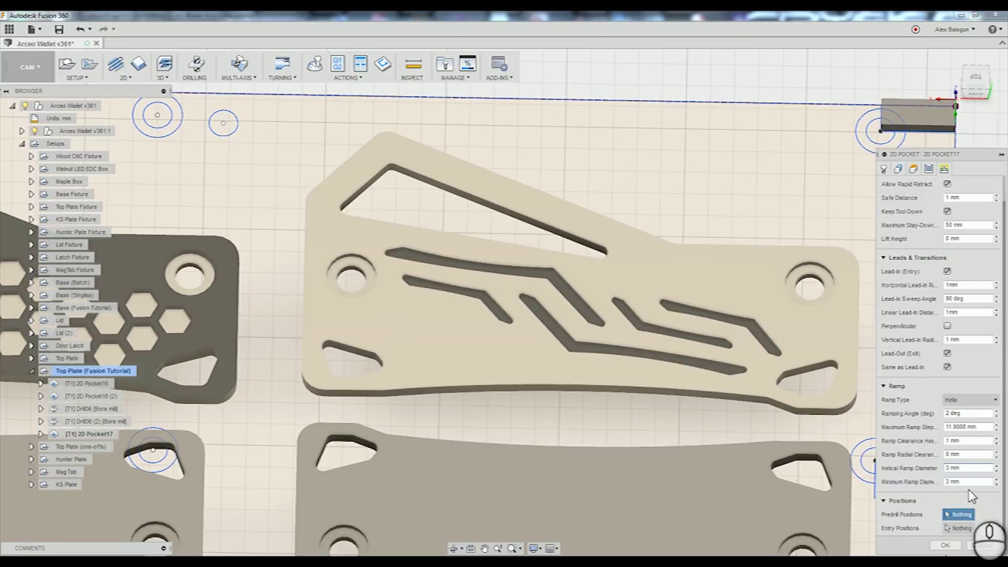
pyautogui.click(946, 546)
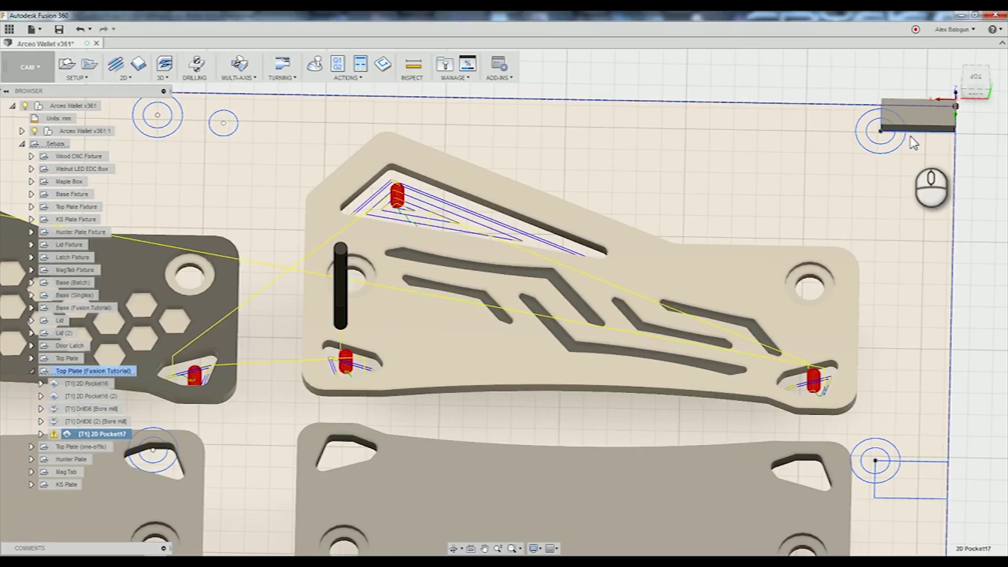
# Examine the pocket toolpath from above, checking the finishing passes, corner moves and helical entry inside the large triangular cutout
pyautogui.click(977, 79)
pyautogui.scroll(-3, 677, 157)
pyautogui.moveTo(662, 170); pyautogui.dragTo(660, 337, button='middle')
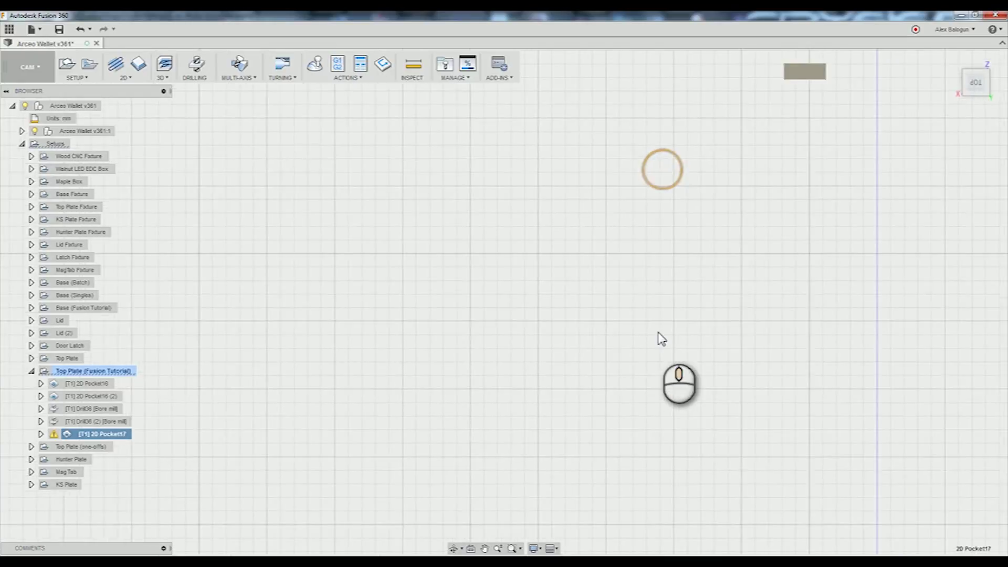
pyautogui.scroll(-5, 659, 338)
pyautogui.scroll(1, 653, 106)
pyautogui.moveTo(653, 107); pyautogui.dragTo(684, 278, button='middle')
pyautogui.scroll(8, 687, 283)
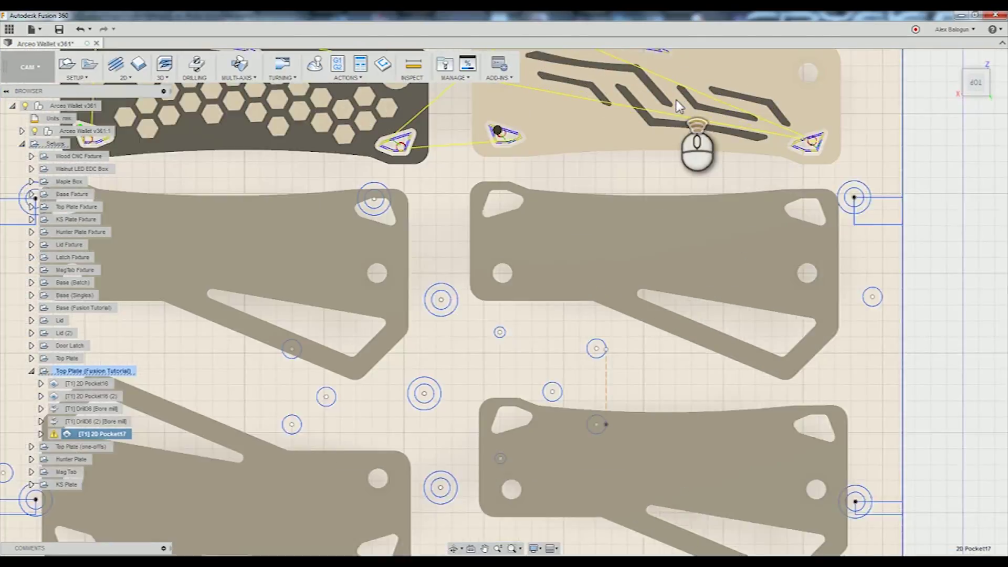
pyautogui.scroll(2, 587, 237)
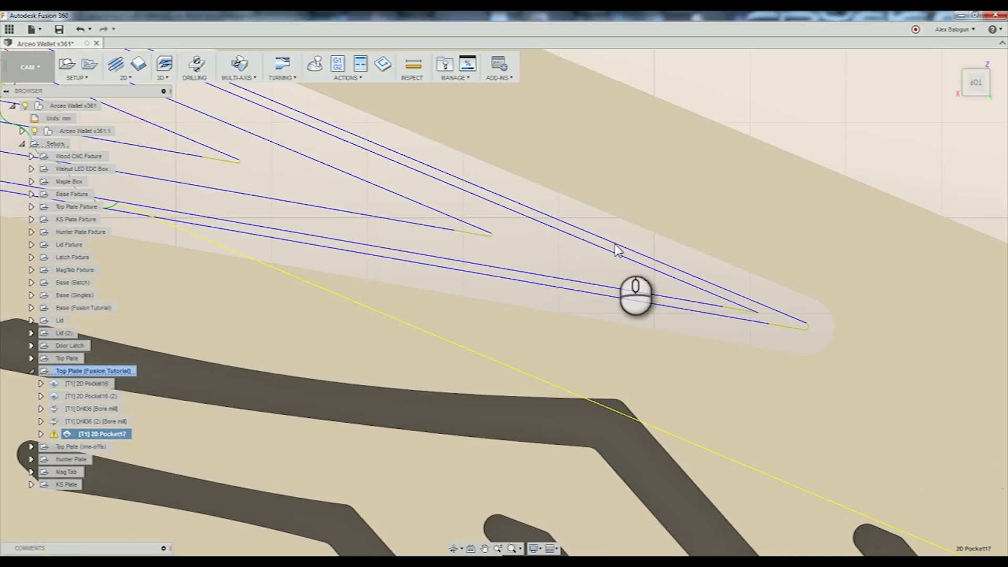
pyautogui.scroll(3, 617, 249)
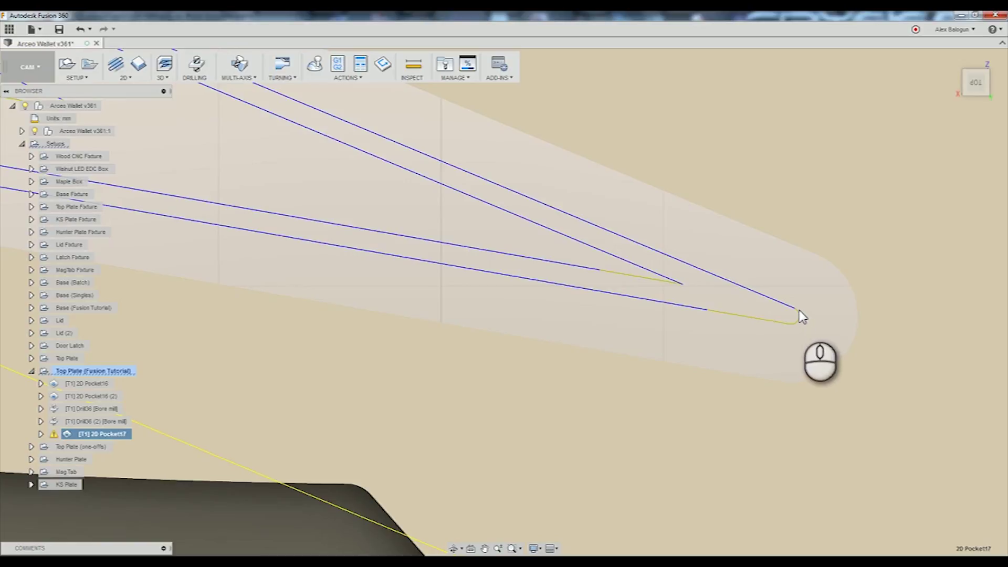
pyautogui.scroll(-3, 798, 315)
pyautogui.scroll(5, 506, 266)
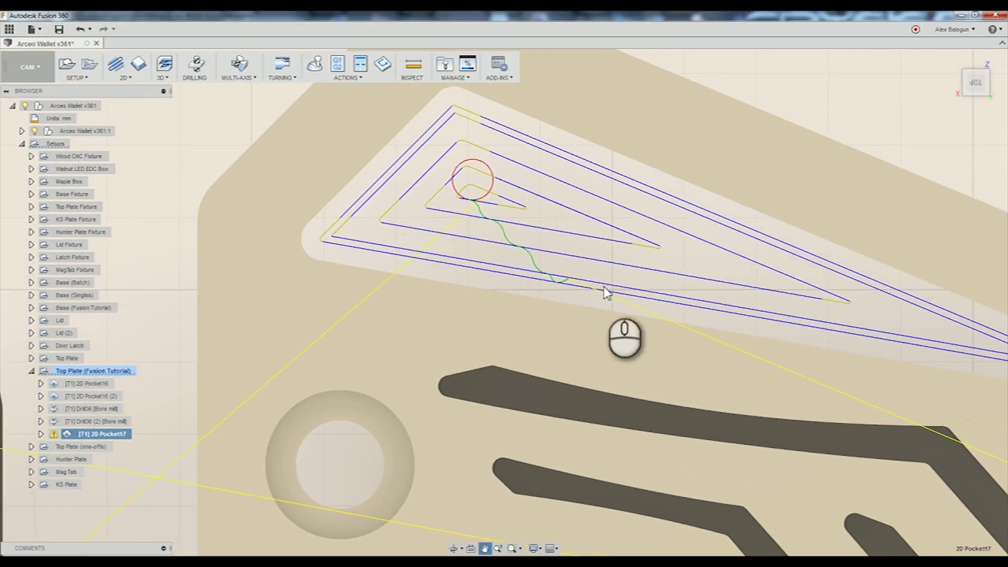
pyautogui.scroll(2, 564, 268)
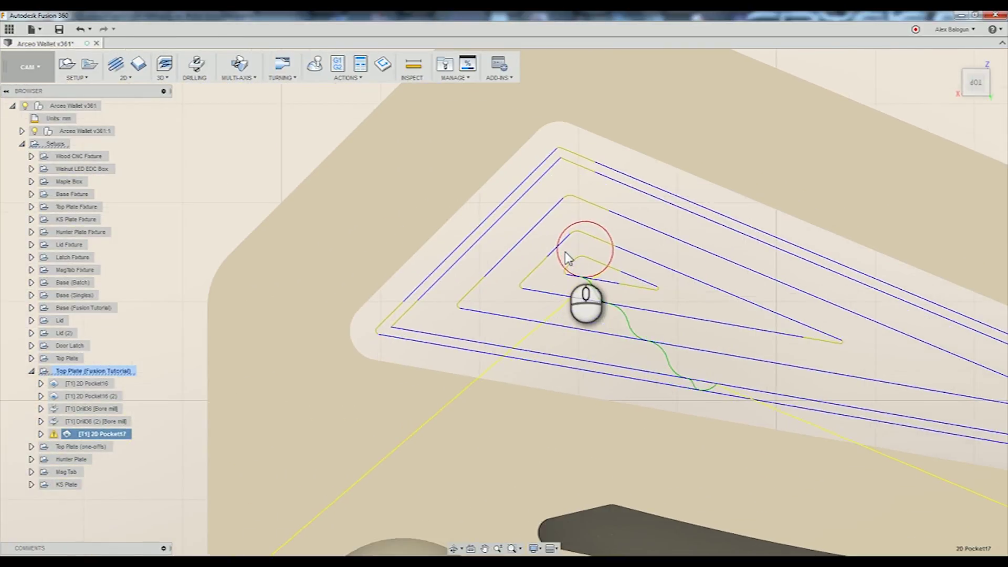
pyautogui.scroll(-5, 566, 257)
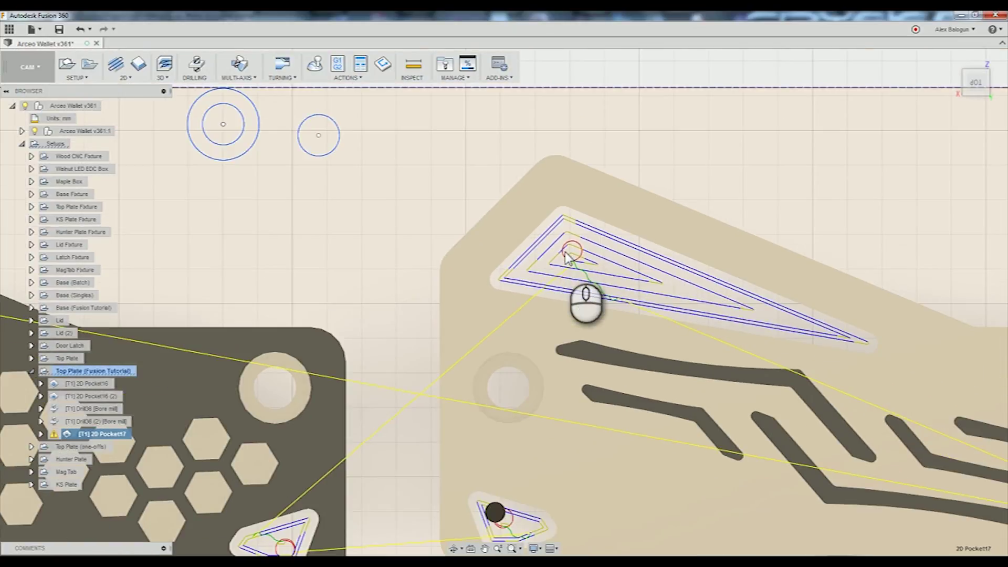
# Read the pocket operation's warning log, set its feed height offset to 2 mm from the top height, and regenerate the toolpath
pyautogui.click(55, 435)
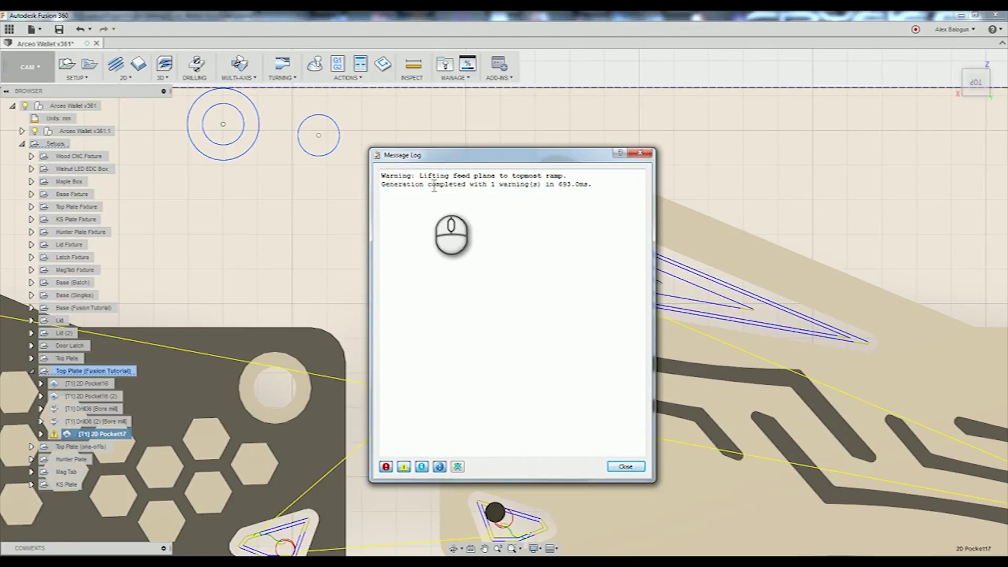
pyautogui.click(626, 467)
pyautogui.rightClick(94, 436)
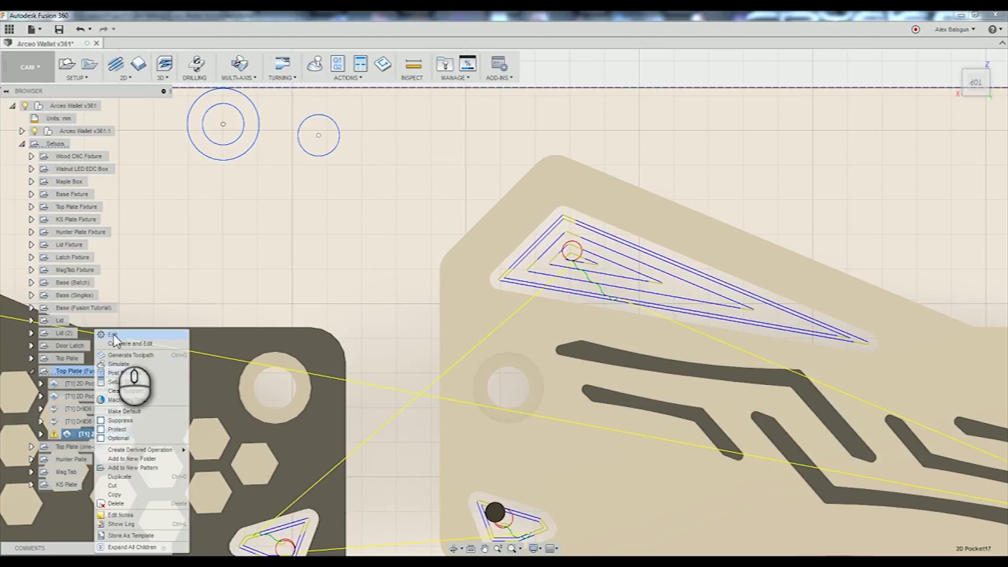
pyautogui.click(113, 336)
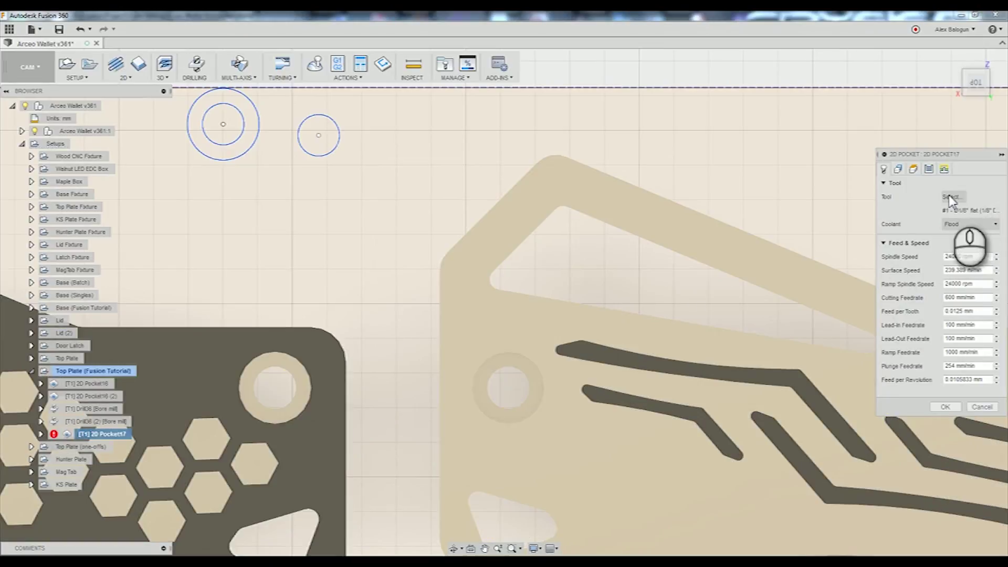
pyautogui.click(914, 169)
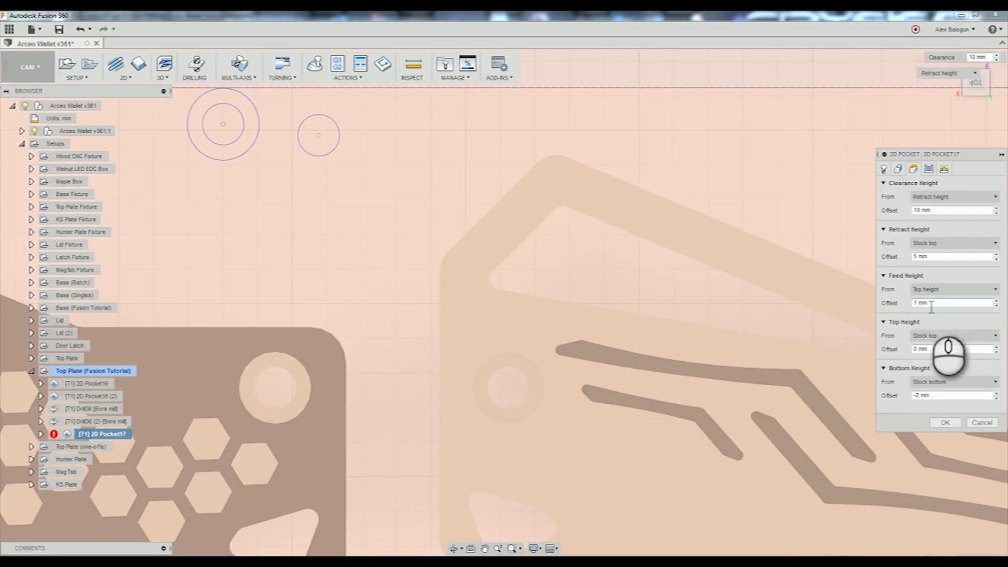
pyautogui.click(996, 300)
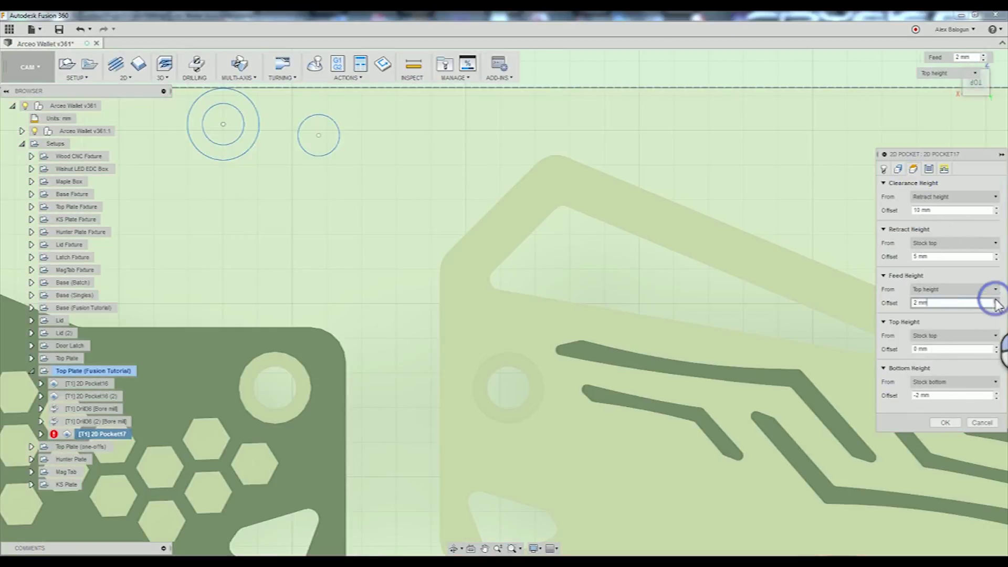
pyautogui.click(946, 423)
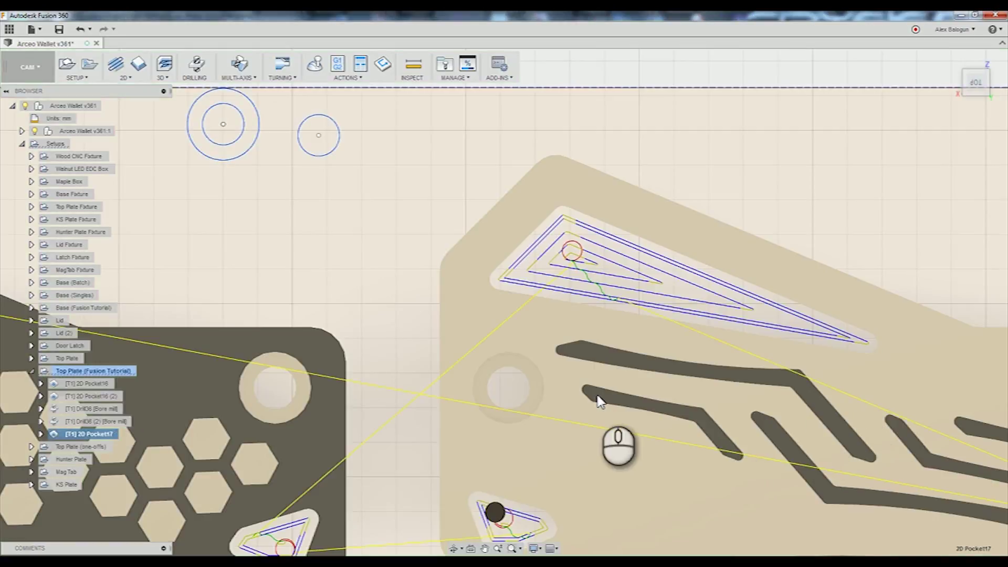
# Create a 2D Contour operation with the lead-in and lead-out feedrates set to 200 mm/min
pyautogui.scroll(-3, 504, 368)
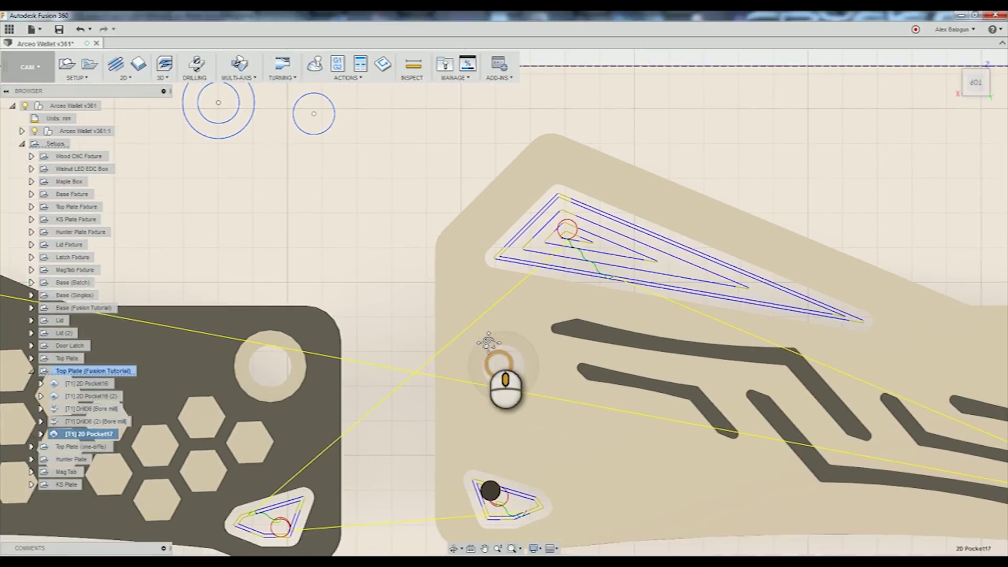
pyautogui.click(395, 294)
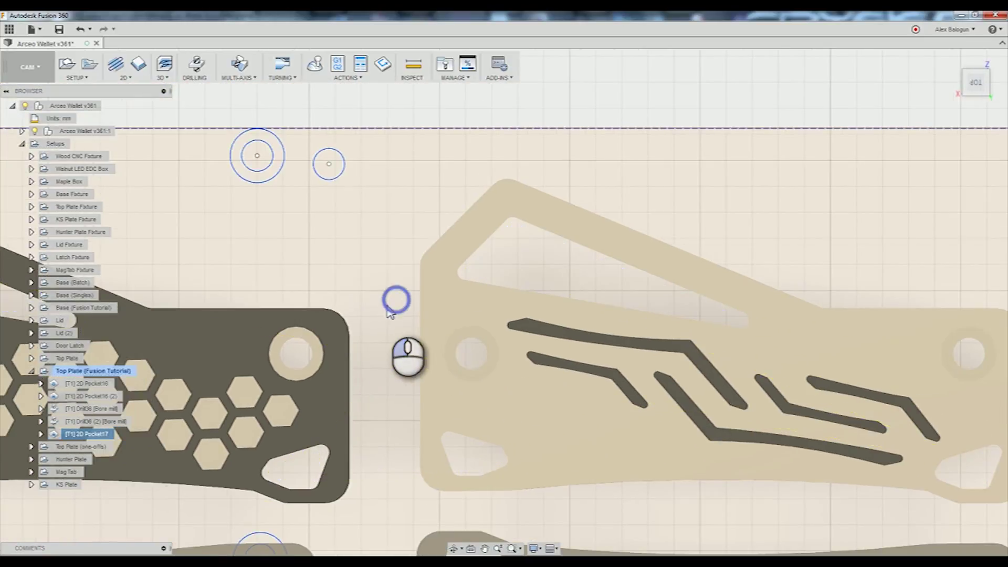
pyautogui.moveTo(432, 303); pyautogui.dragTo(340, 293, button='middle')
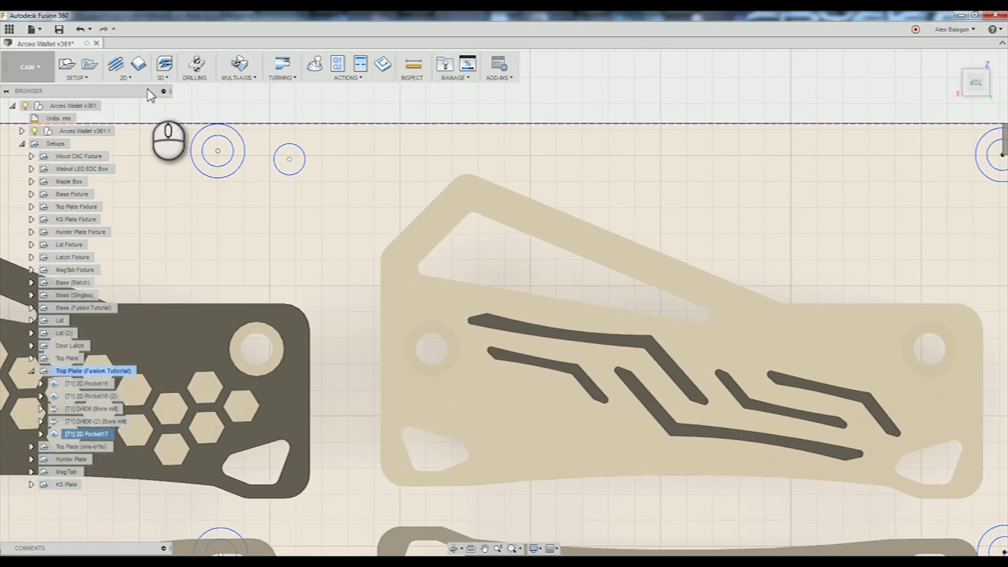
pyautogui.click(130, 79)
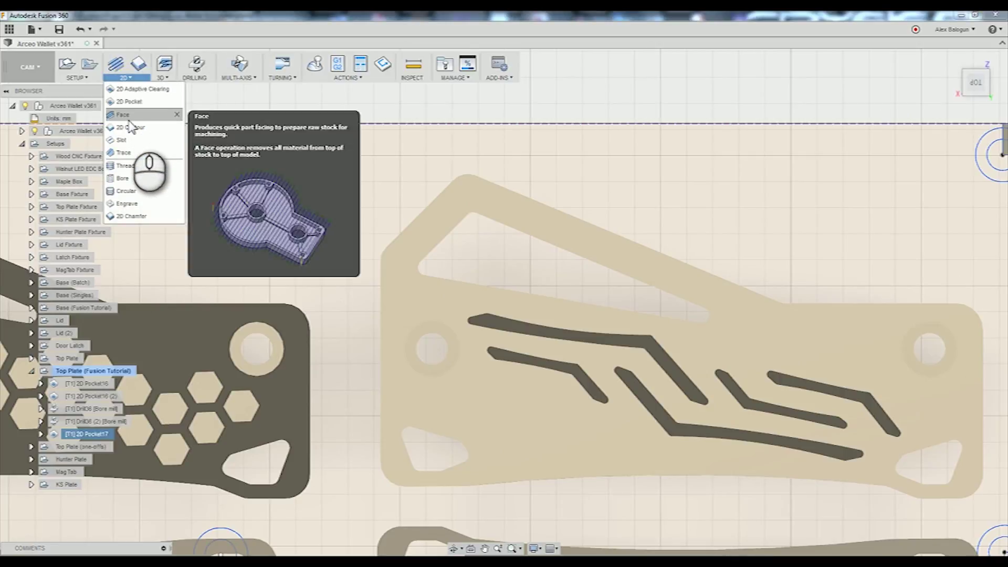
pyautogui.click(131, 128)
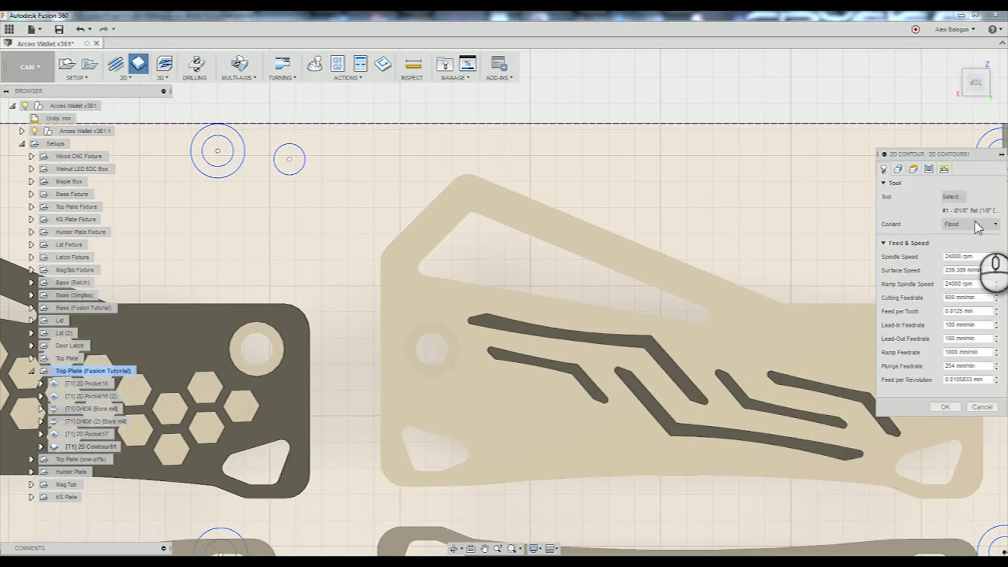
pyautogui.doubleClick(957, 324)
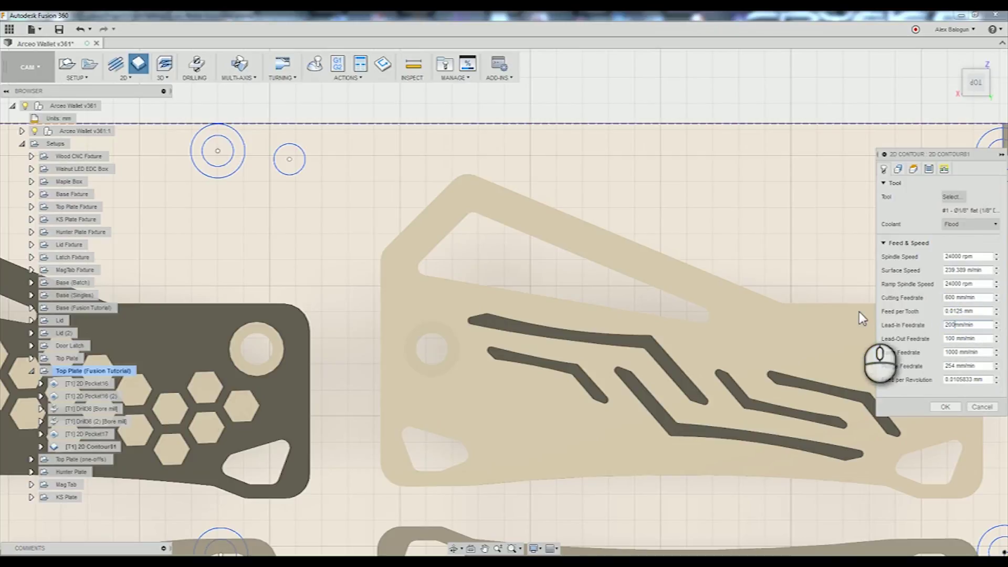
pyautogui.doubleClick(952, 338)
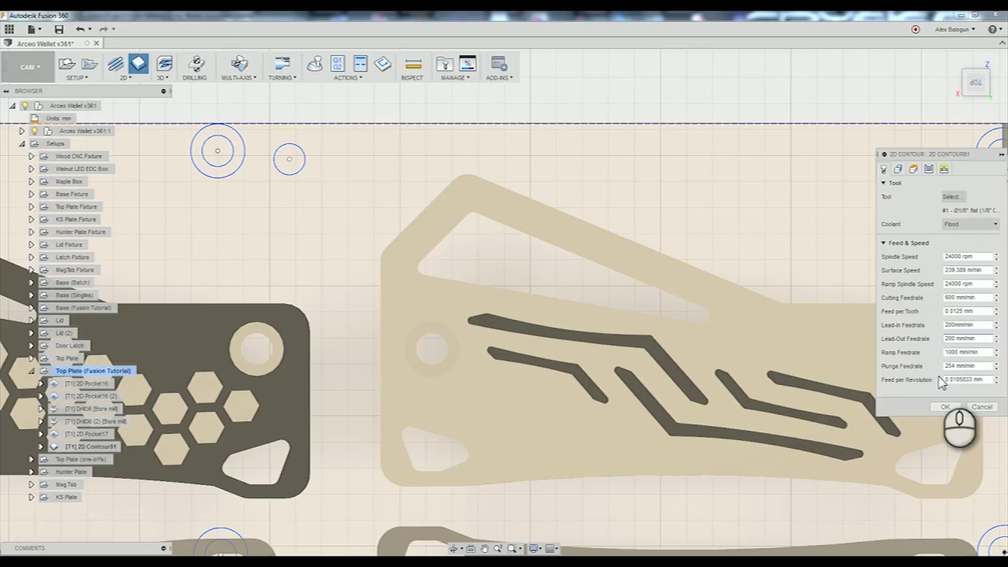
# Select the outer outlines of the slotted and the hexagon-patterned top plates as the contour geometry
pyautogui.click(898, 168)
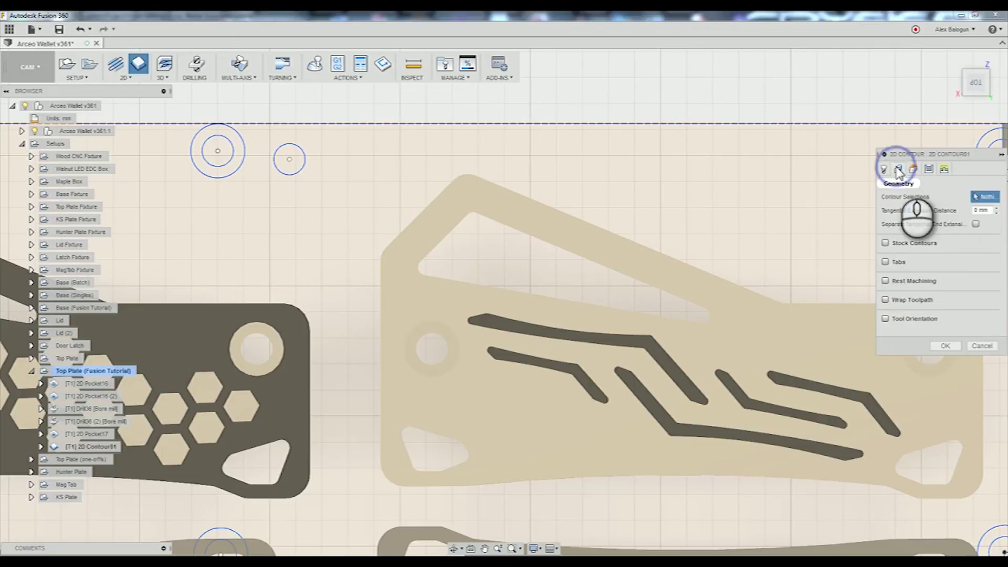
pyautogui.click(821, 303)
pyautogui.moveTo(470, 300); pyautogui.dragTo(690, 283, button='middle')
pyautogui.click(407, 285)
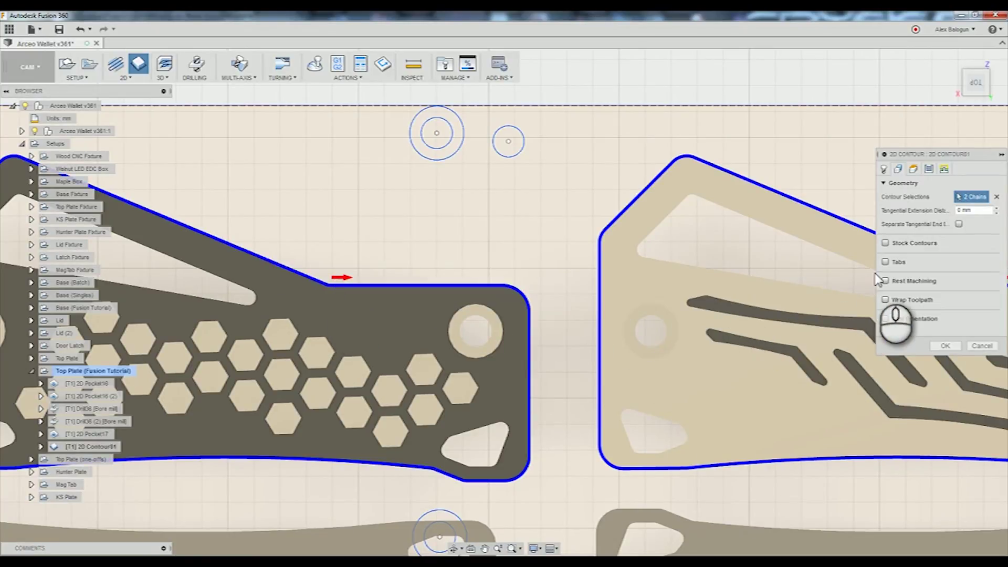
# Enable tabs for the contour and set their positioning to At points
pyautogui.click(885, 262)
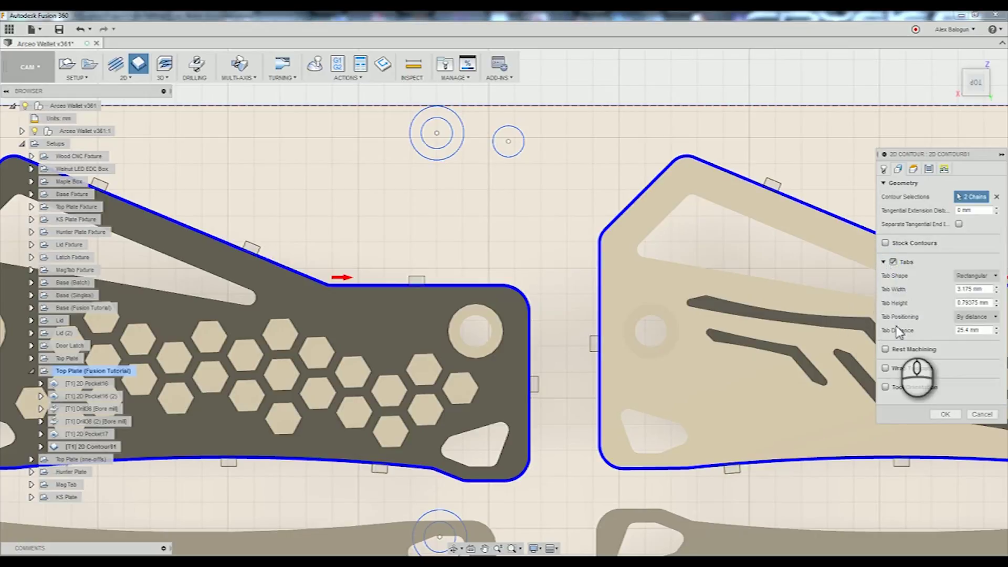
pyautogui.click(965, 318)
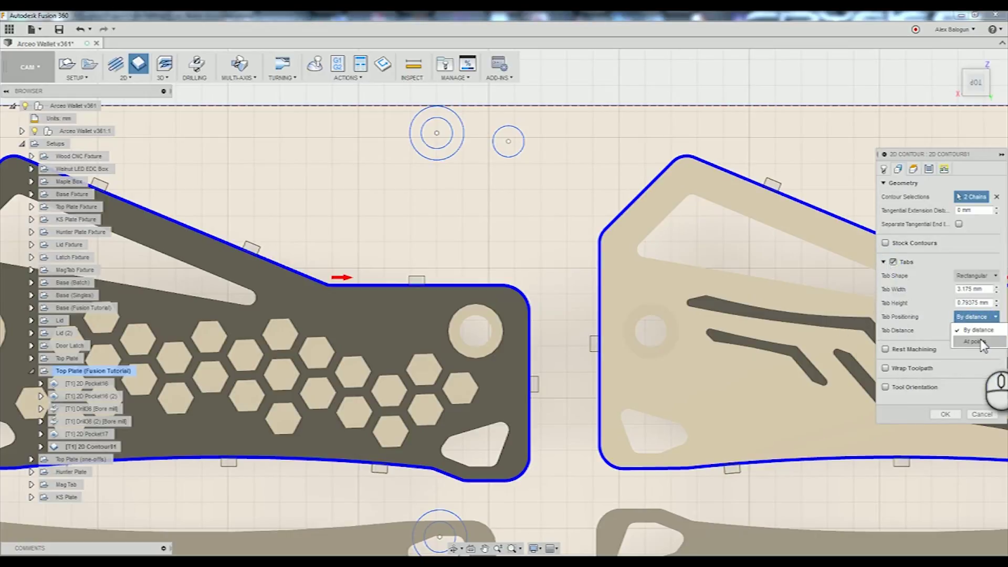
pyautogui.click(976, 342)
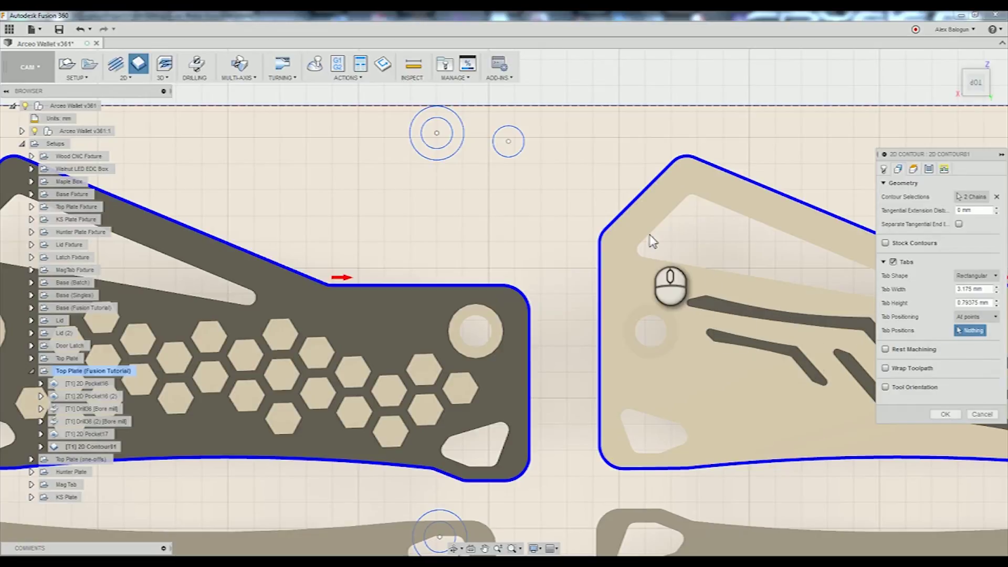
pyautogui.click(966, 330)
# Place three tabs on the slotted plate's outline: one on the angled corner edge and one on each short end edge
pyautogui.moveTo(780, 269); pyautogui.dragTo(674, 297, button='middle')
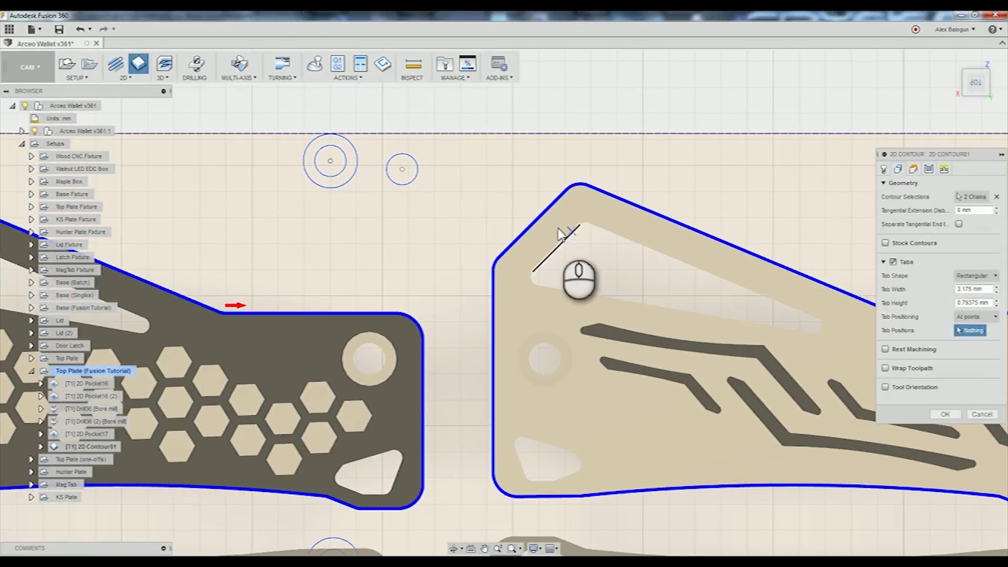
pyautogui.click(529, 229)
pyautogui.moveTo(596, 305); pyautogui.dragTo(448, 279, button='middle')
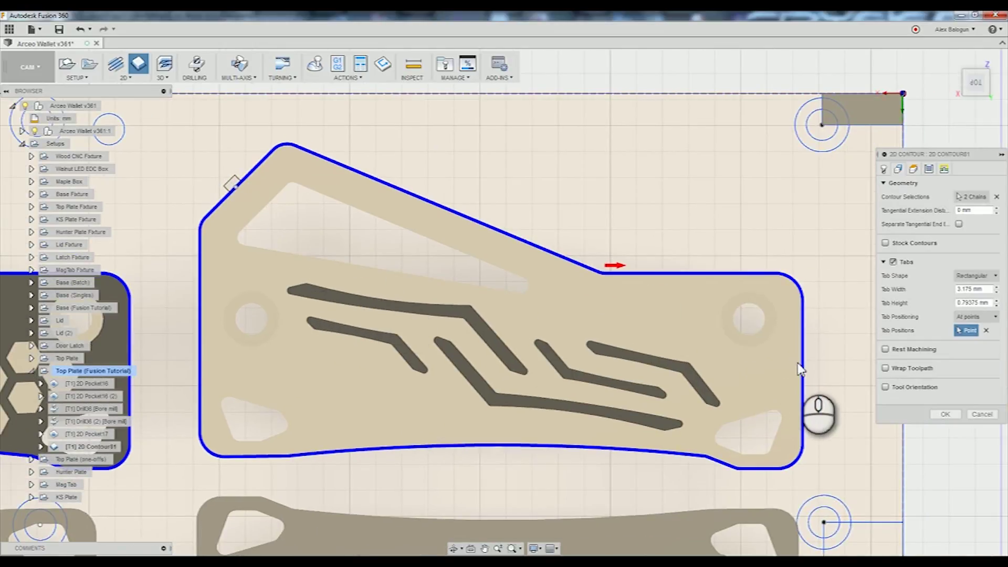
pyautogui.click(806, 375)
pyautogui.scroll(2, 564, 362)
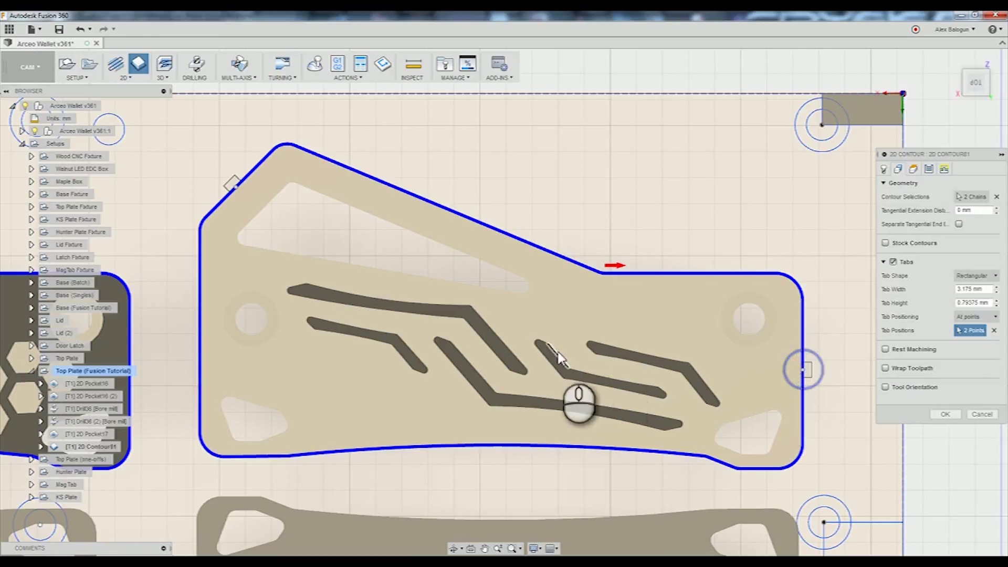
pyautogui.click(299, 346)
# Place three tabs on the hexagon-patterned plate's outline: one on the angled corner edge and one on each short end edge
pyautogui.moveTo(302, 346); pyautogui.dragTo(576, 338, button='middle')
pyautogui.click(530, 342)
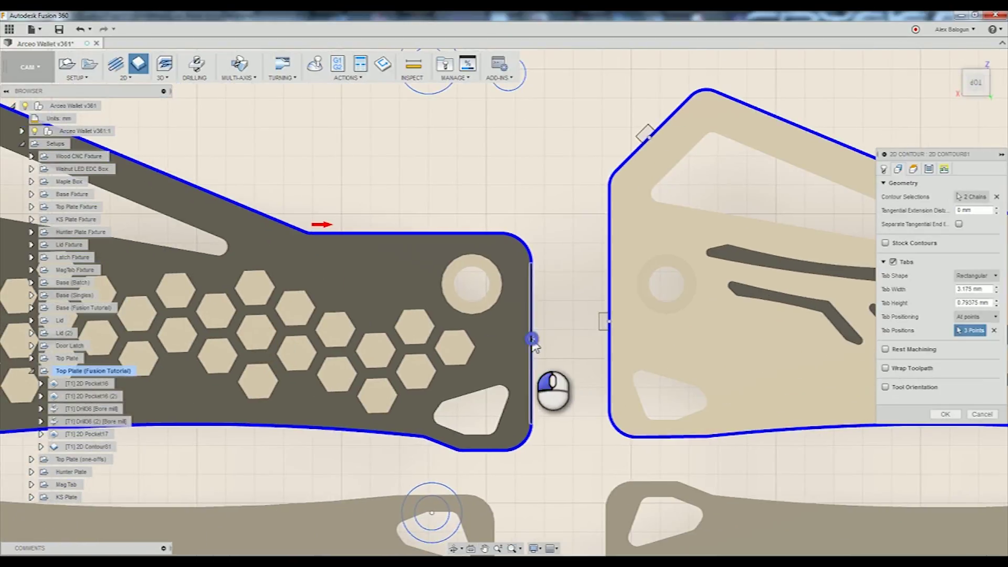
pyautogui.moveTo(408, 283); pyautogui.dragTo(840, 337, button='middle')
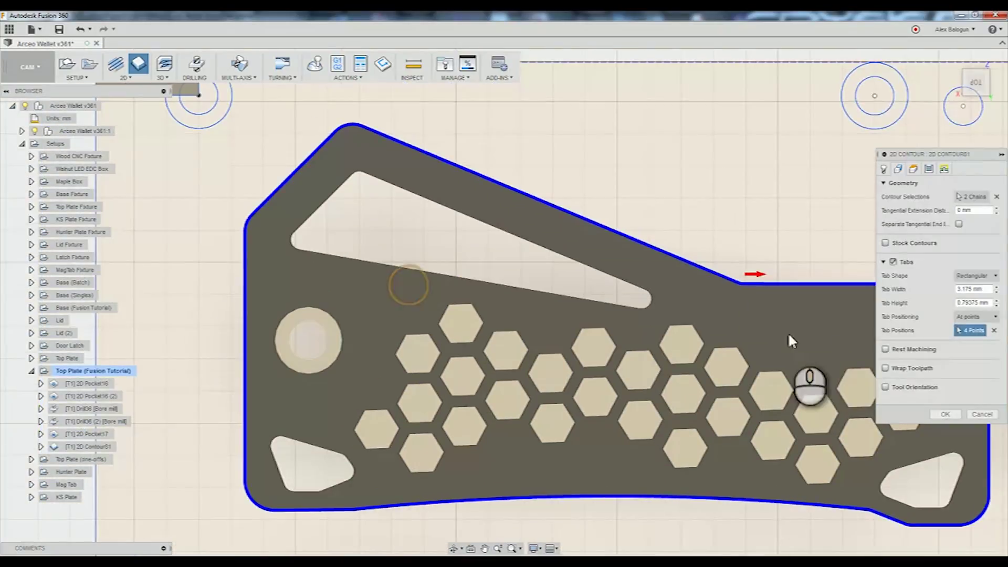
pyautogui.click(293, 174)
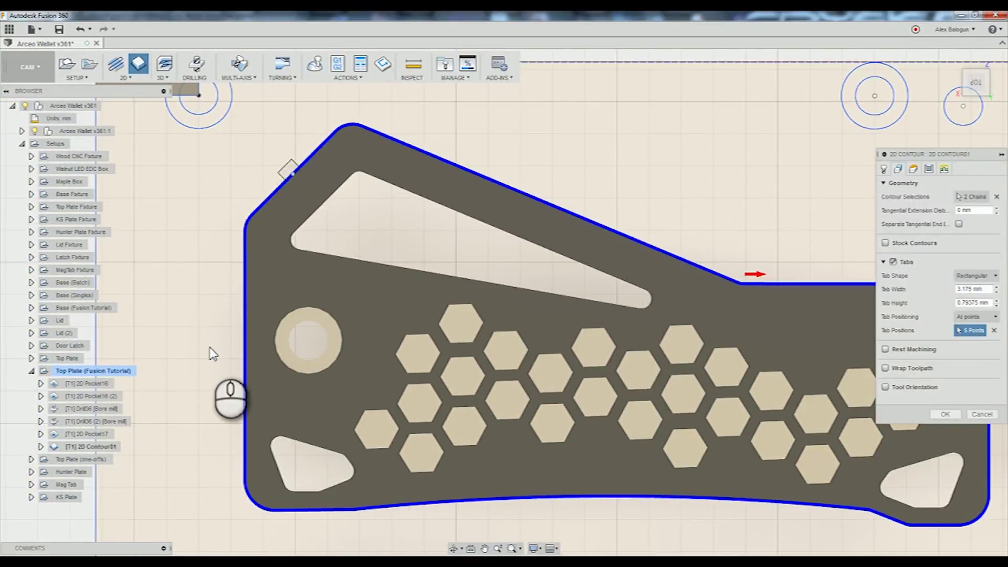
pyautogui.click(244, 375)
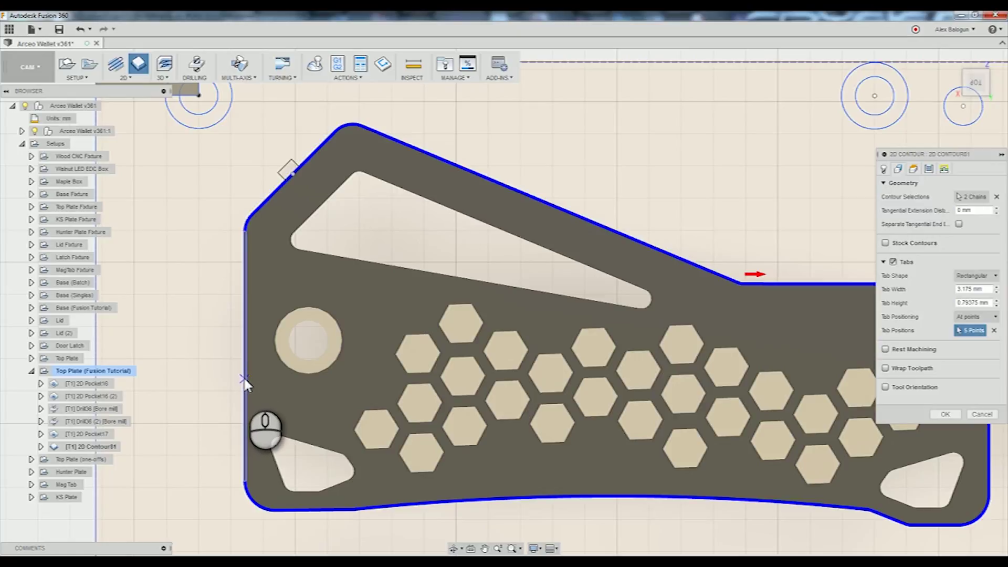
pyautogui.moveTo(726, 367); pyautogui.dragTo(544, 358, button='middle')
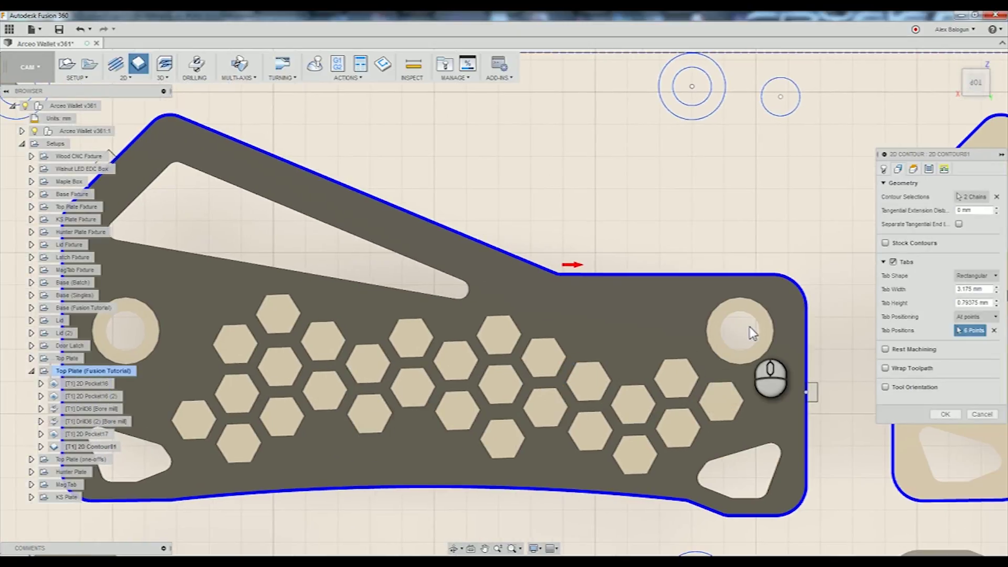
# Set the contour's tab height to 3.5 mm and the tab width to 3 mm
pyautogui.doubleClick(982, 304)
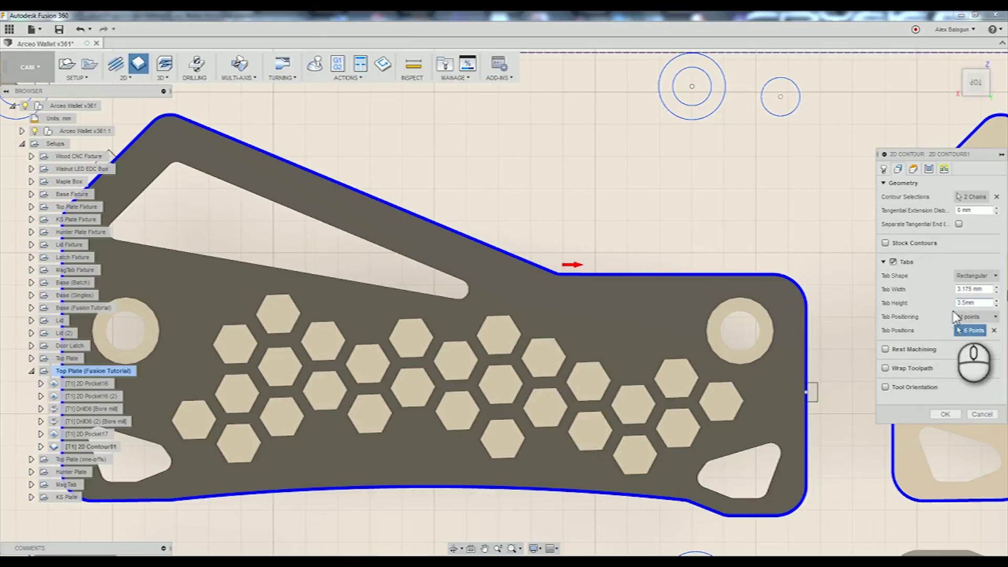
pyautogui.doubleClick(967, 303)
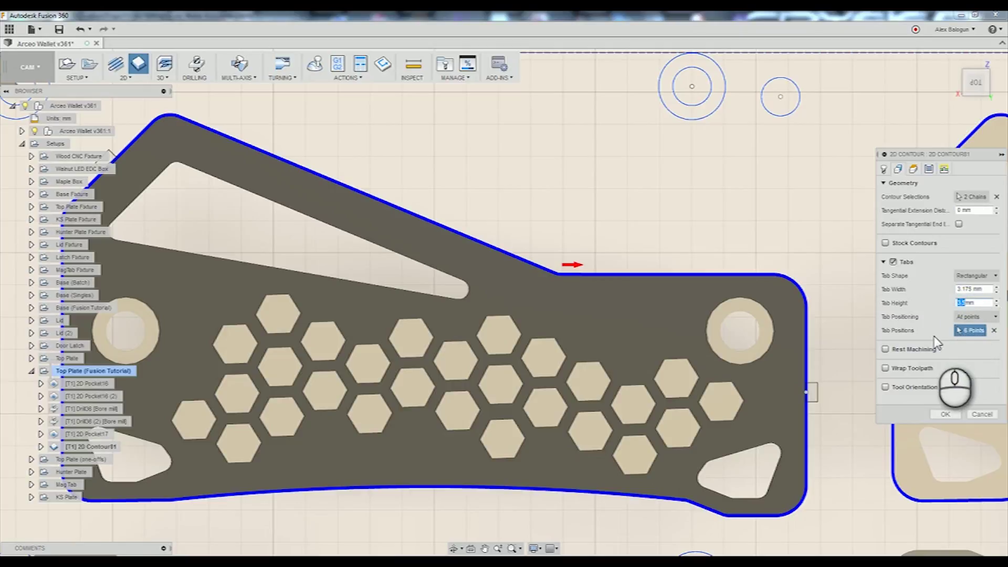
pyautogui.doubleClick(974, 290)
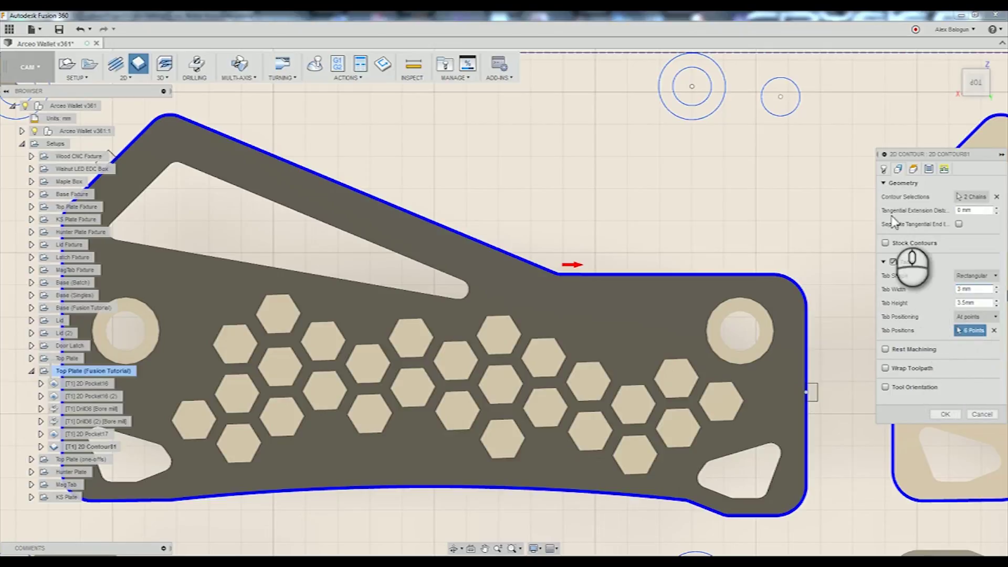
# Set the contour's feed height offset to 1 mm and its bottom height to Stock bottom with a -2 mm offset
pyautogui.click(913, 169)
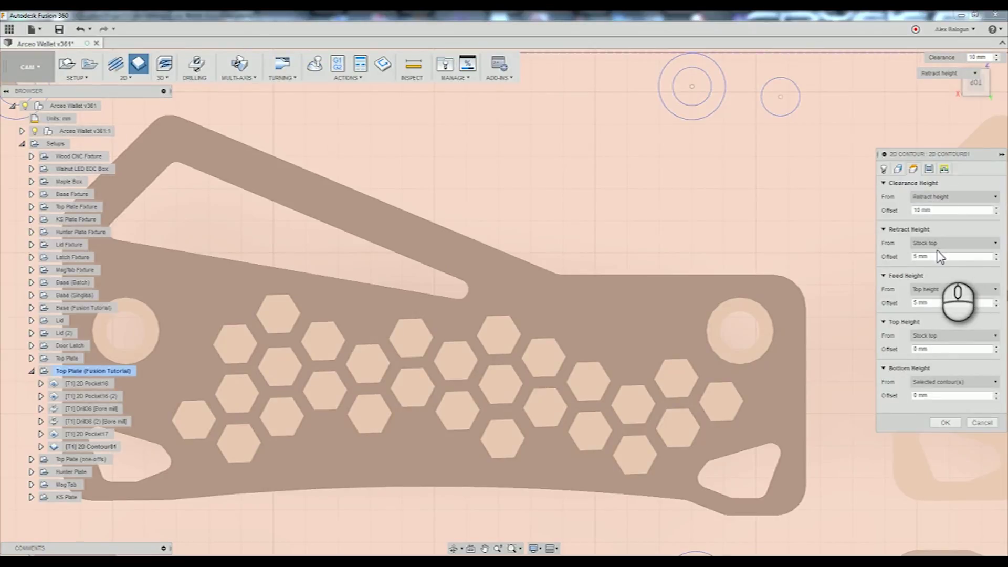
pyautogui.click(919, 303)
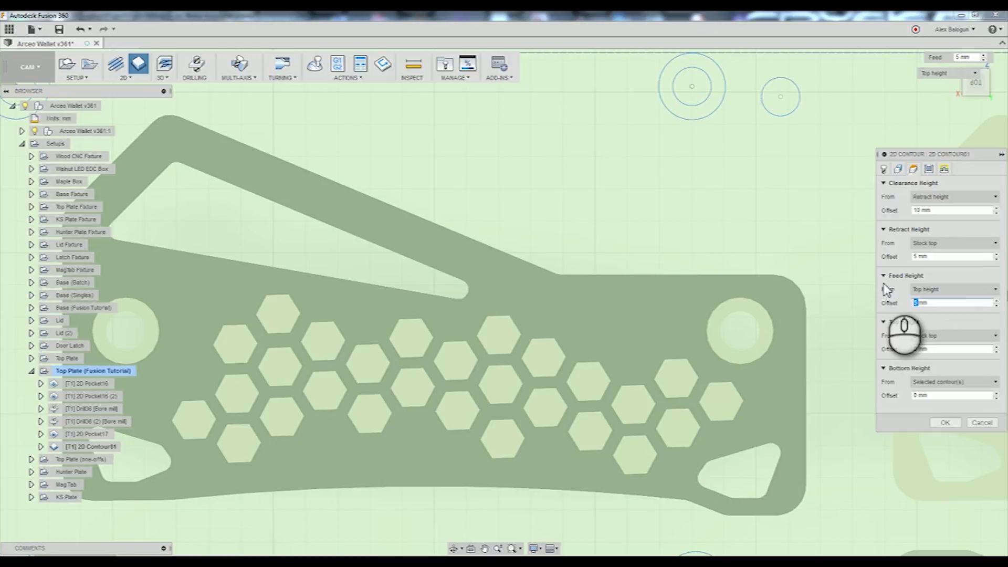
pyautogui.write('1')
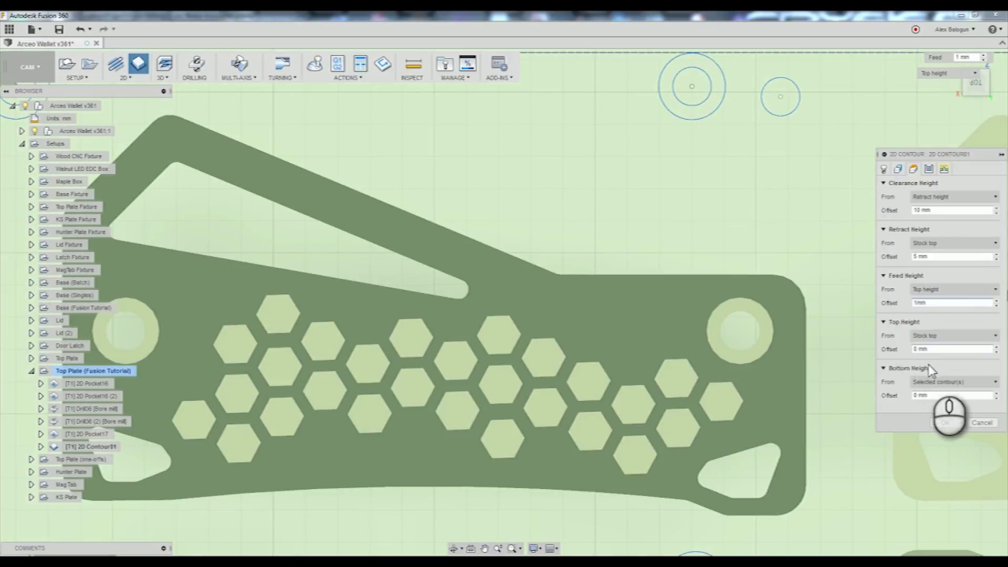
pyautogui.click(937, 382)
pyautogui.click(940, 476)
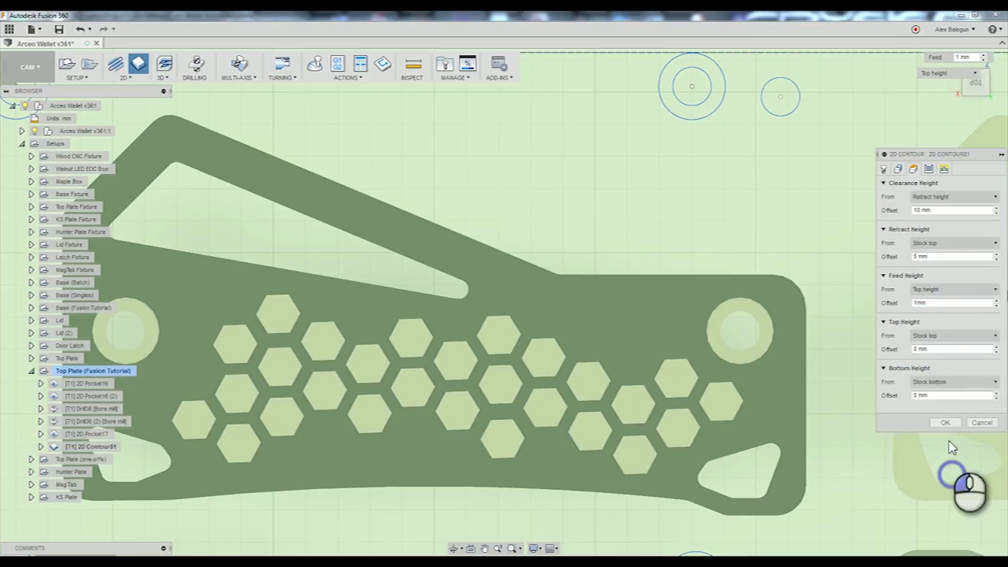
pyautogui.click(919, 394)
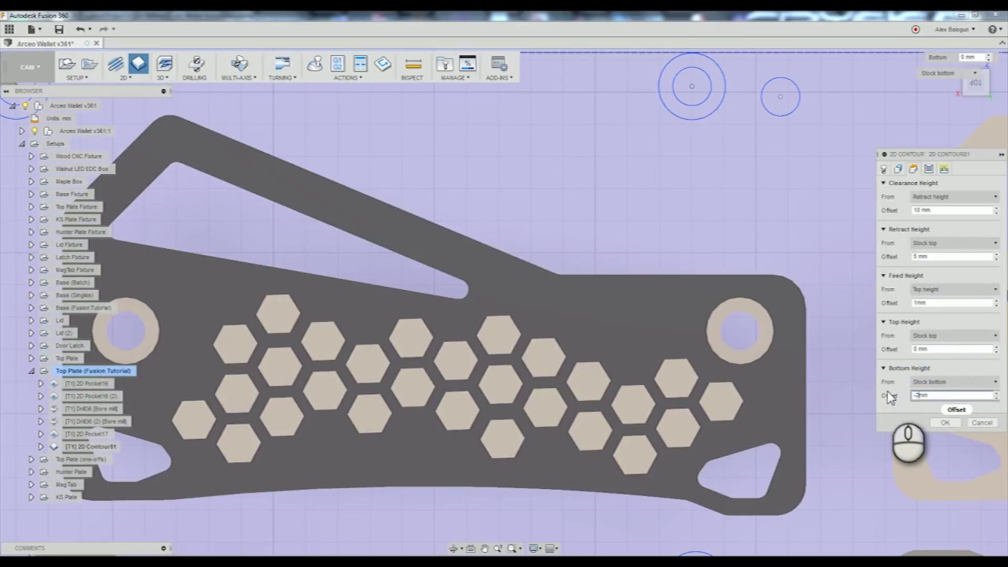
pyautogui.write('-2')
# Enable smoothing and feed optimization for the contour passes
pyautogui.click(929, 169)
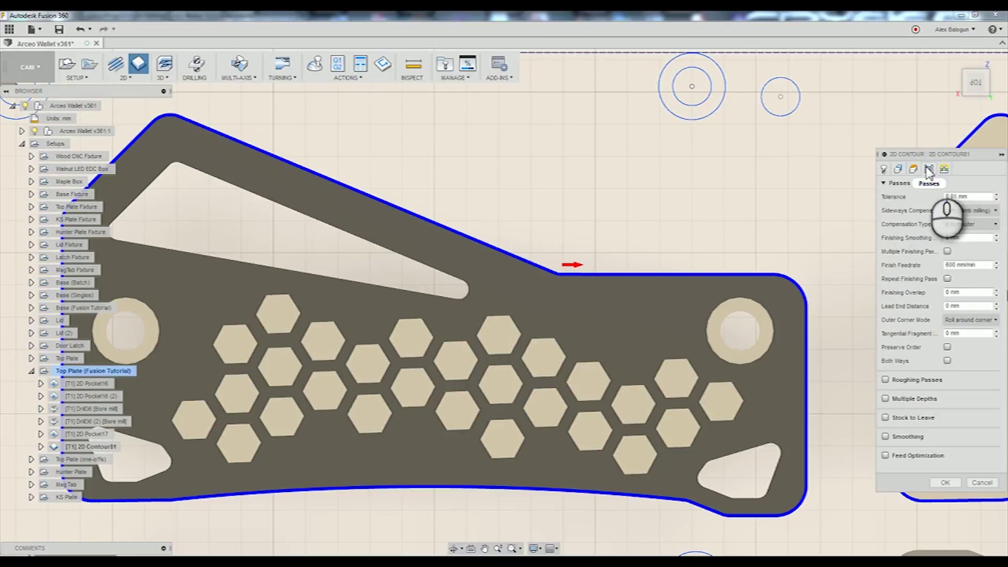
pyautogui.click(887, 437)
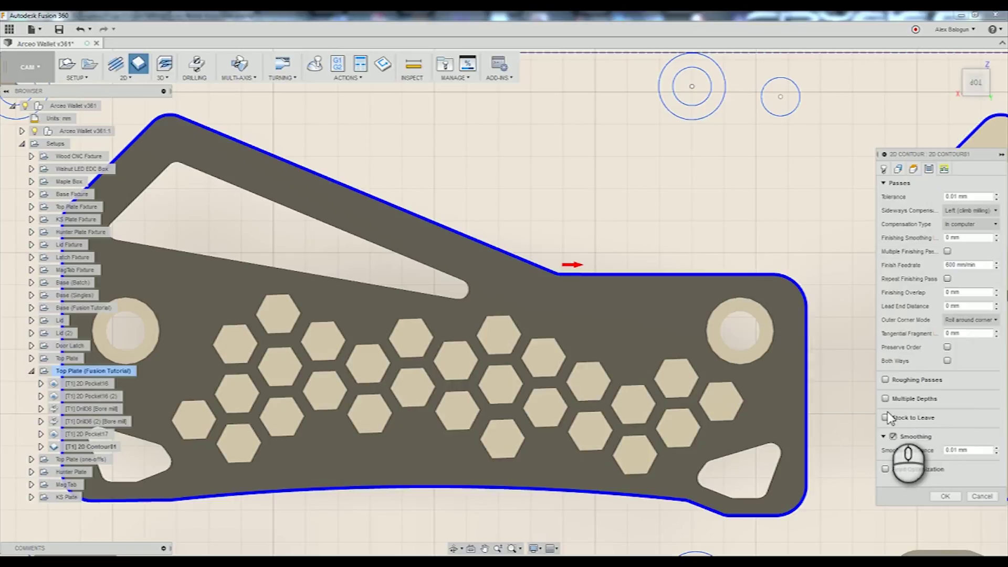
pyautogui.click(885, 469)
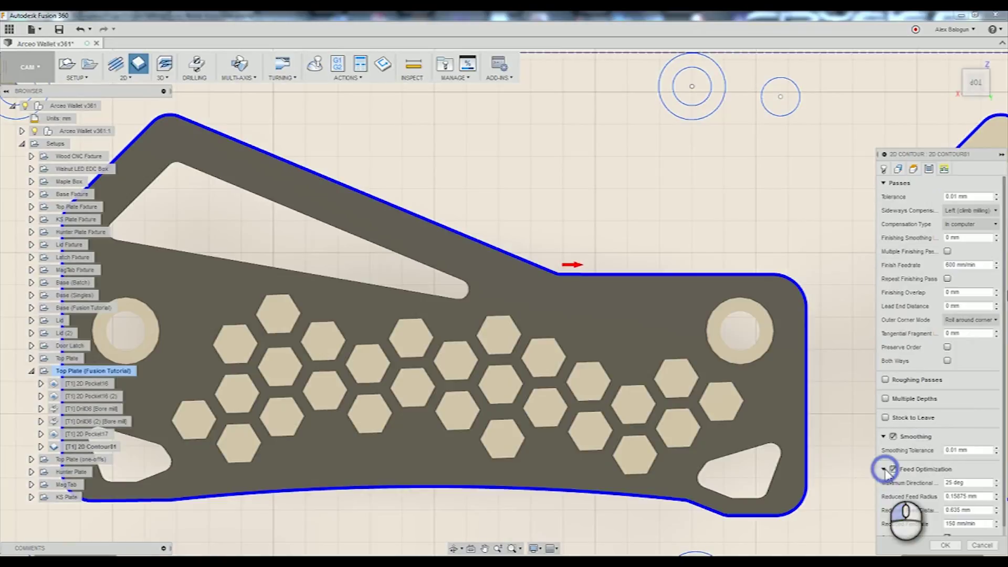
# Set the reduced feed radius to 10 mm, distance to 3 mm and feedrate to 300 mm/min, and turn off Only Inner Corners
pyautogui.doubleClick(968, 496)
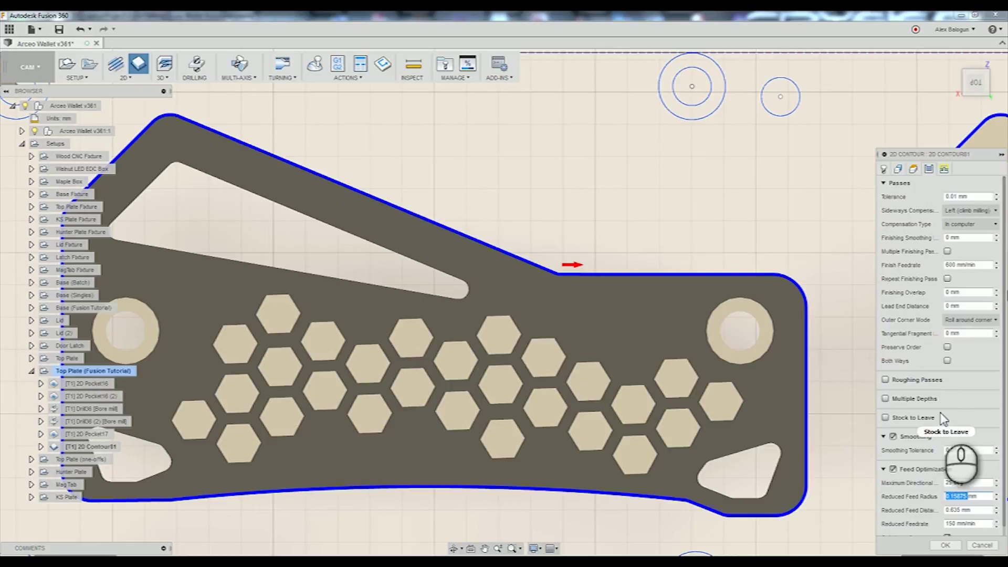
pyautogui.write('10mm')
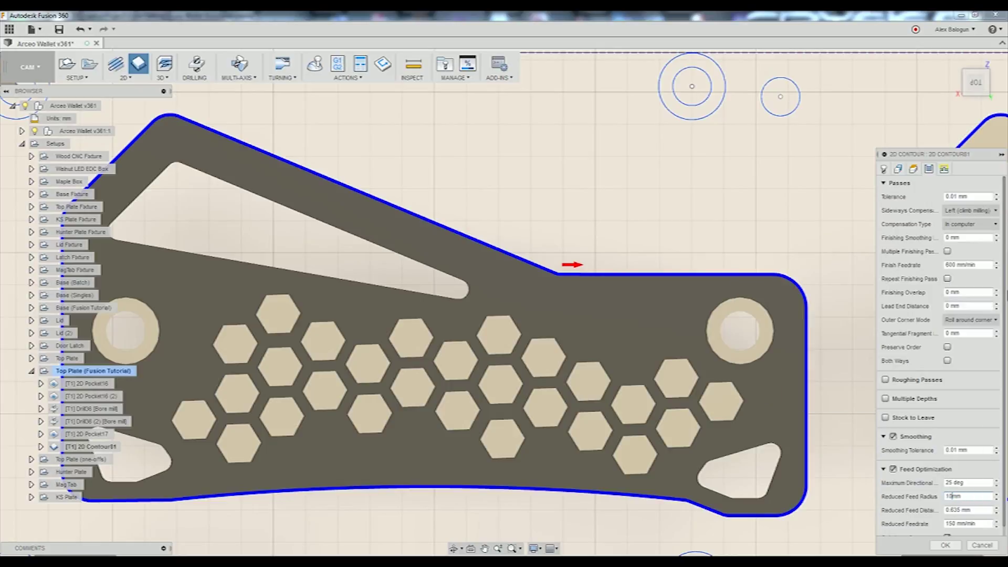
pyautogui.click(970, 509)
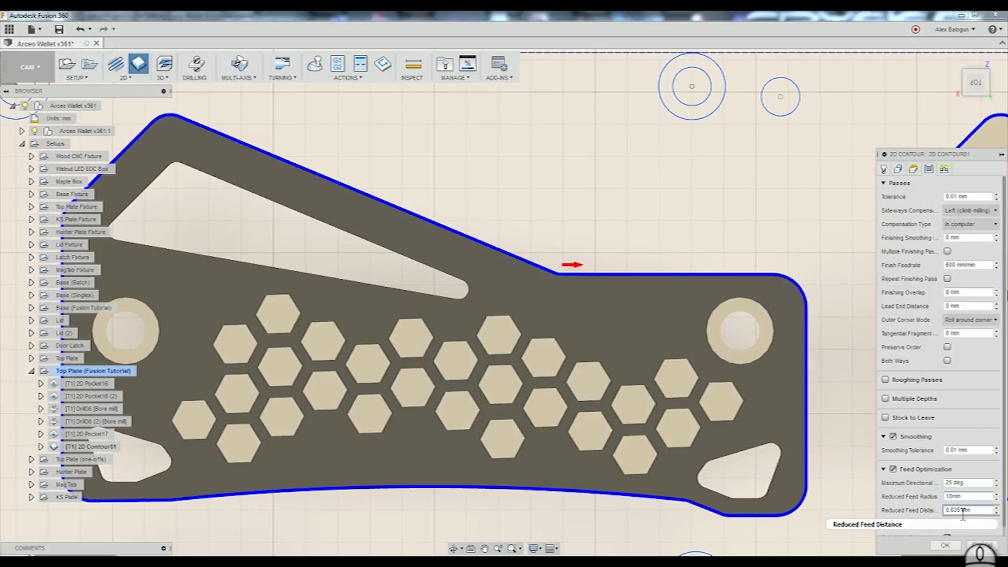
pyautogui.moveTo(961, 510); pyautogui.dragTo(924, 503)
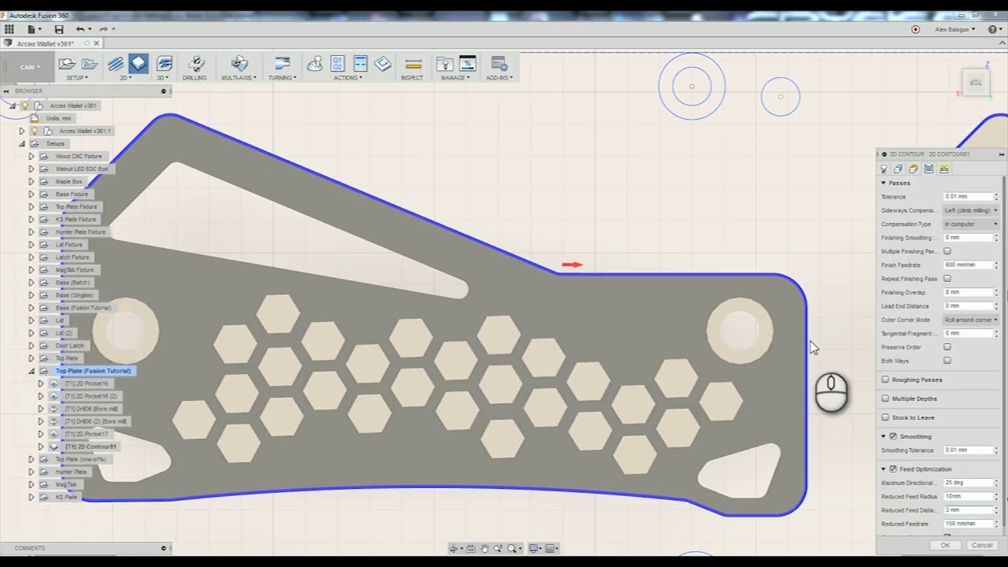
pyautogui.scroll(-1, 934, 527)
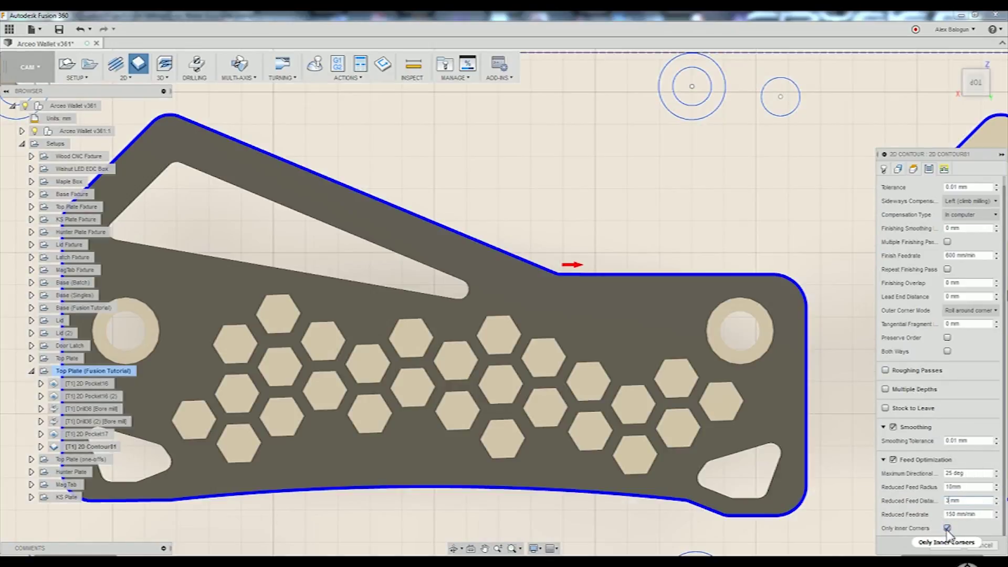
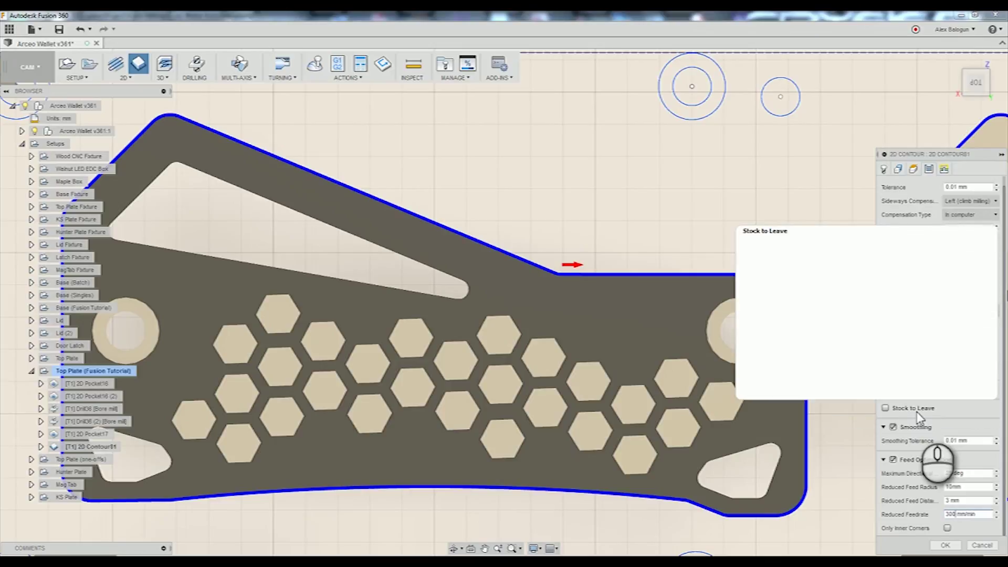
# Set the contour's horizontal and vertical lead-in radii and linear lead-in distance to 1 mm, with a 45 deg sweep angle
pyautogui.click(944, 169)
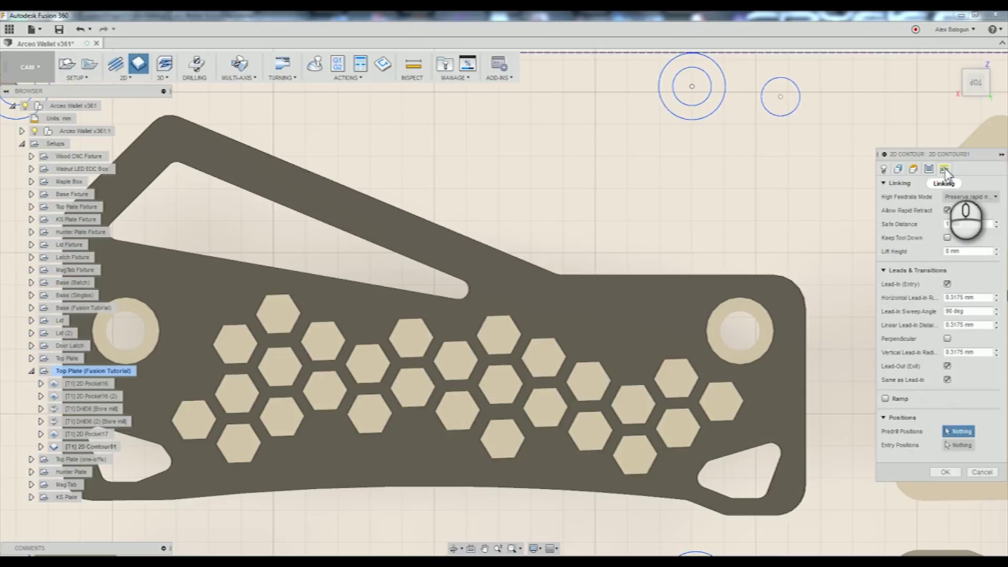
pyautogui.doubleClick(968, 297)
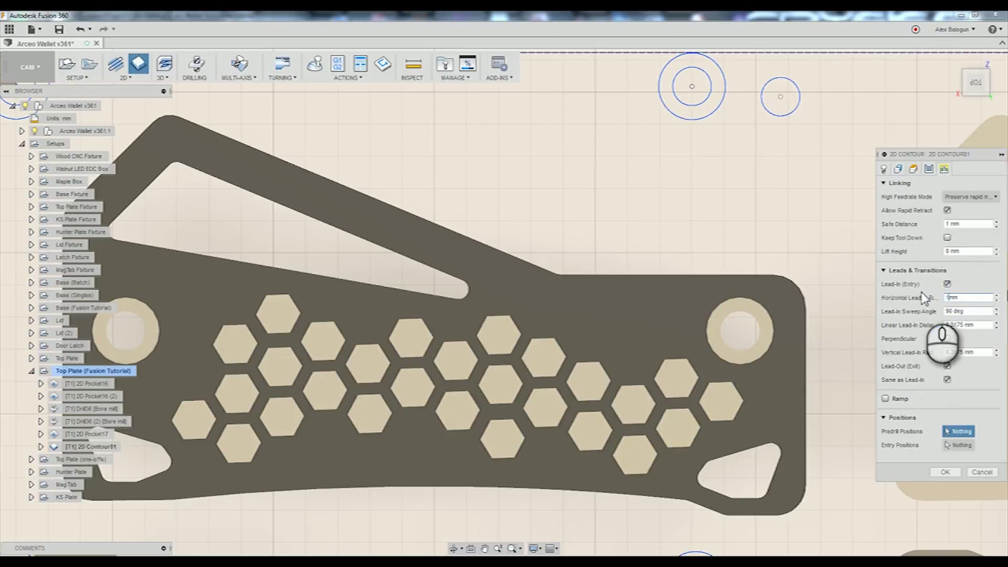
pyautogui.doubleClick(966, 325)
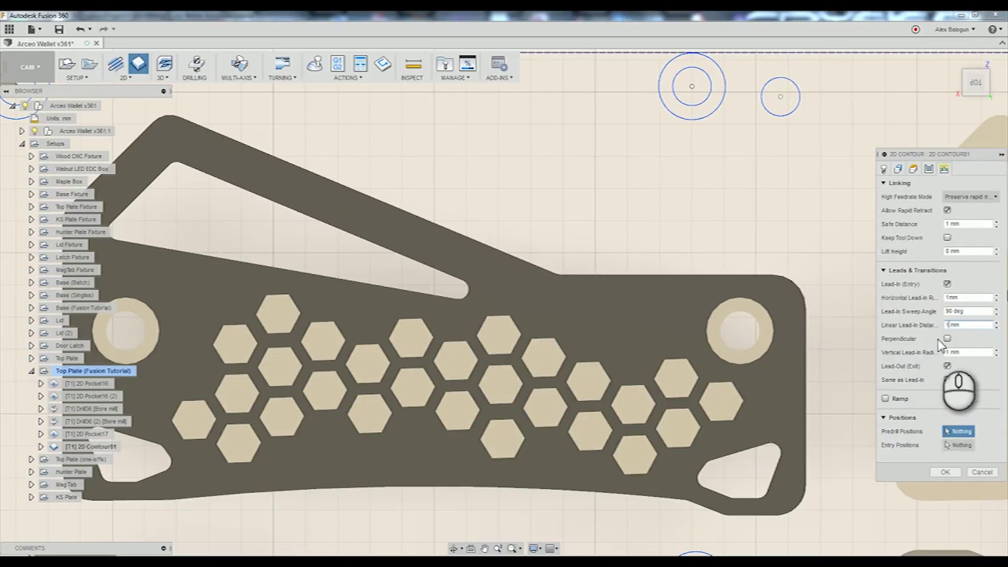
pyautogui.doubleClick(953, 312)
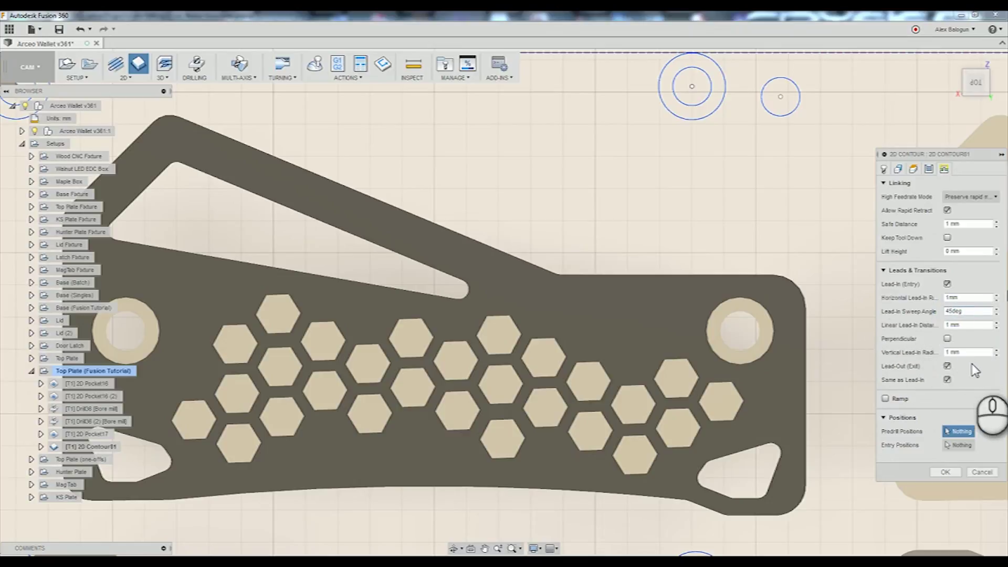
# Pick the midpoints of the facing short end edges of the hexagon-patterned and slotted plates as the contour's entry positions
pyautogui.click(959, 445)
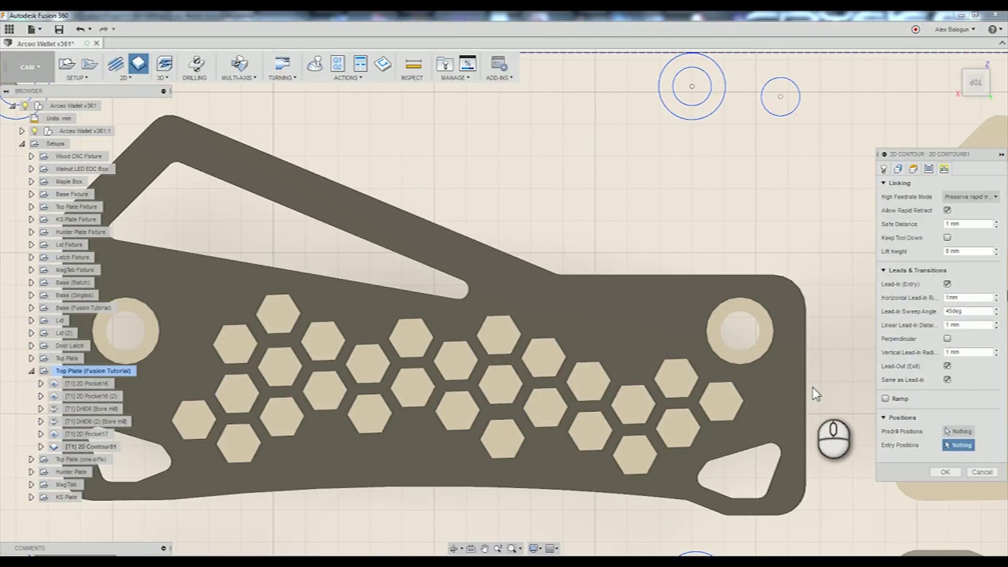
pyautogui.moveTo(803, 389); pyautogui.dragTo(637, 409, button='middle')
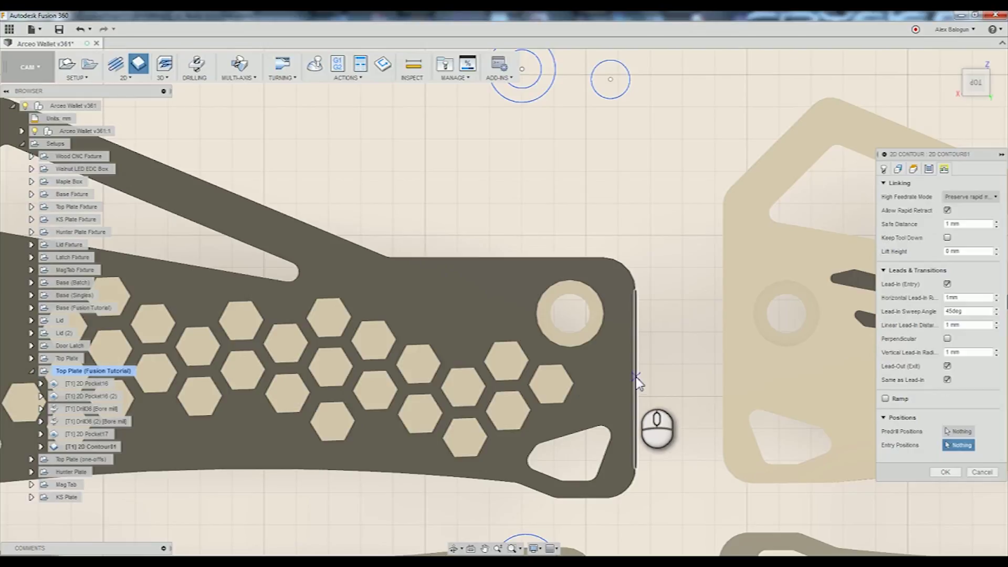
pyautogui.click(636, 378)
pyautogui.moveTo(738, 357); pyautogui.dragTo(397, 339, button='middle')
pyautogui.moveTo(582, 357); pyautogui.dragTo(671, 344, button='middle')
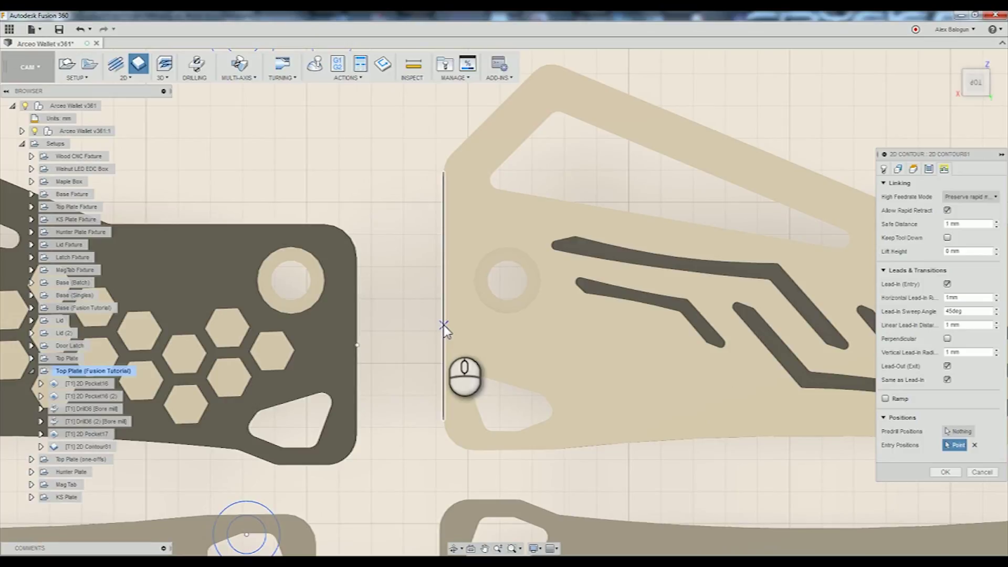
pyautogui.click(442, 327)
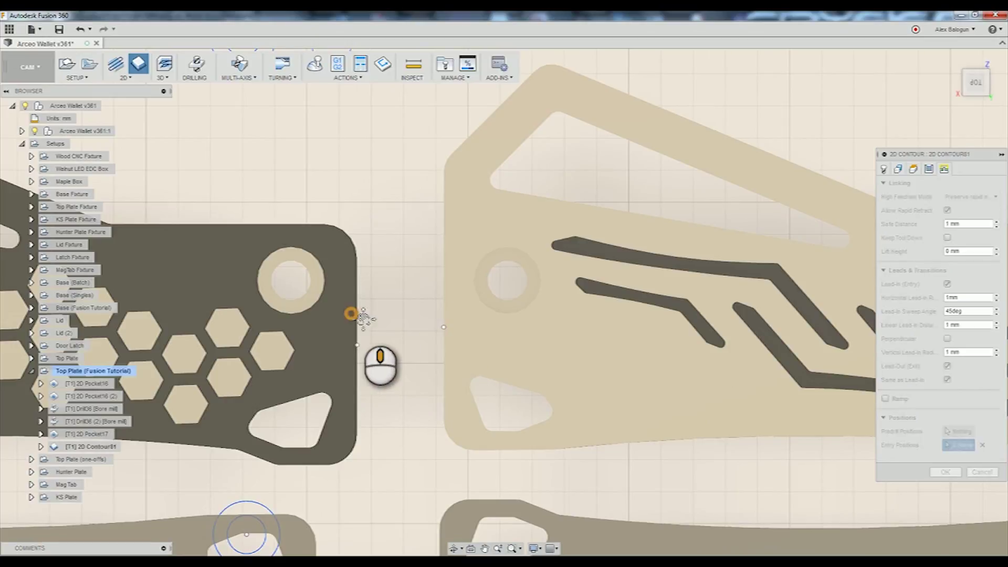
# Generate the outer 2D contour toolpath around both top plates
pyautogui.moveTo(363, 318); pyautogui.dragTo(407, 326, button='middle')
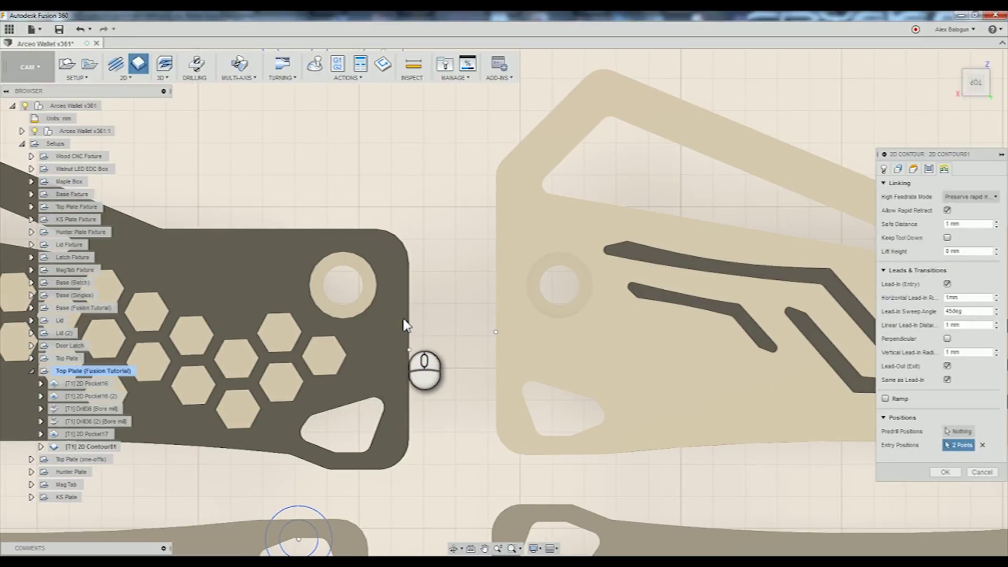
pyautogui.scroll(1, 400, 317)
pyautogui.moveTo(400, 315); pyautogui.dragTo(502, 328, button='middle')
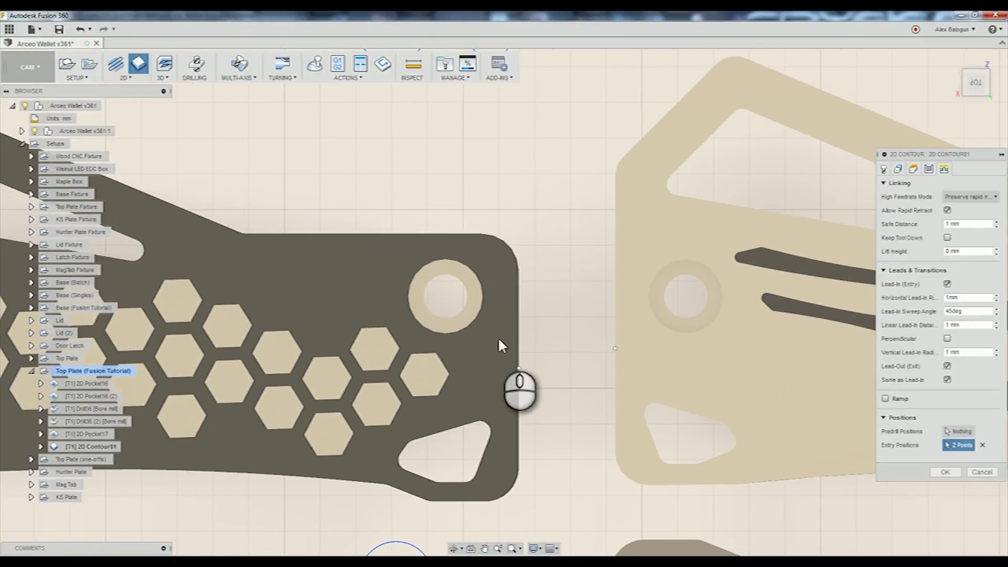
pyautogui.moveTo(487, 330); pyautogui.dragTo(528, 325, button='middle')
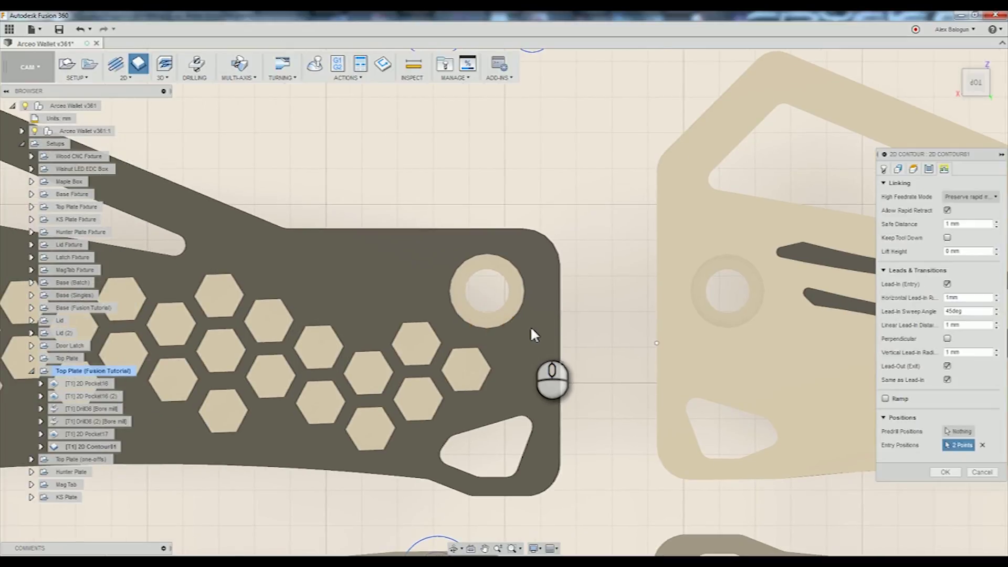
pyautogui.click(941, 471)
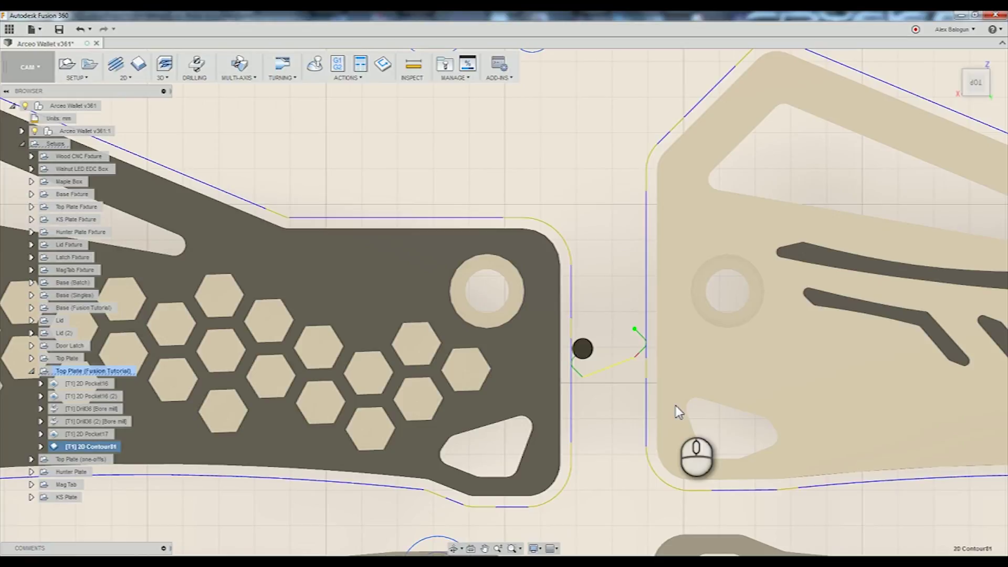
pyautogui.keyDown('shift'); pyautogui.moveTo(678, 410); pyautogui.dragTo(709, 388, button='middle'); pyautogui.keyUp('shift')
pyautogui.keyDown('shift'); pyautogui.moveTo(578, 440); pyautogui.dragTo(575, 398, button='middle'); pyautogui.keyUp('shift')
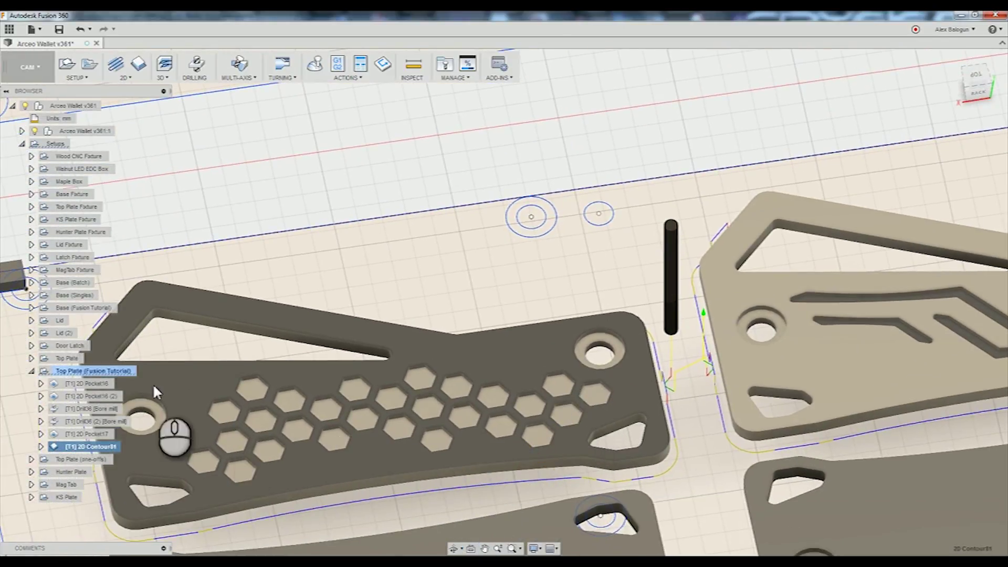
# Start another 2D contour with the 1/4" spot drill and set its cutting feedrate to 600 mm/min
pyautogui.click(126, 78)
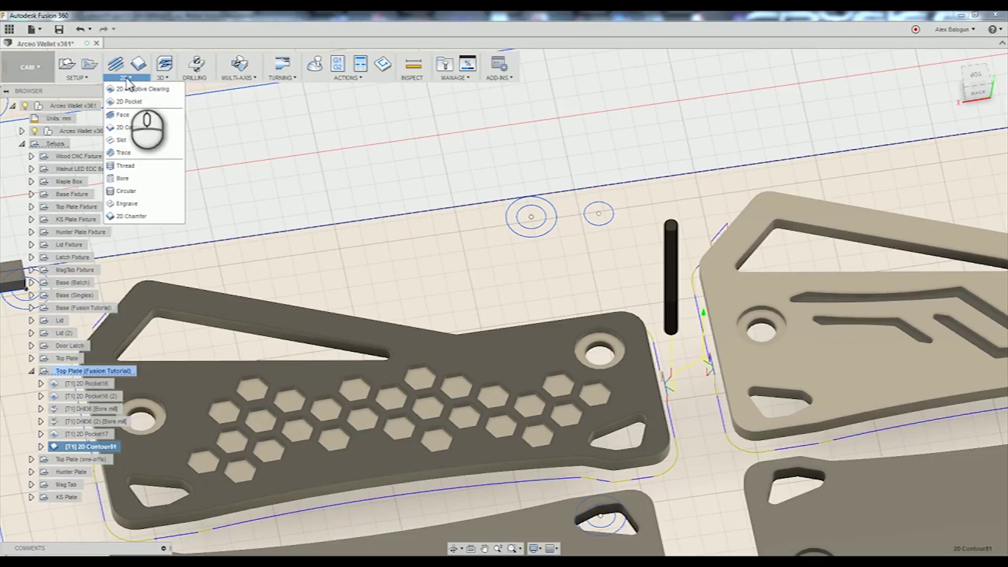
pyautogui.click(126, 127)
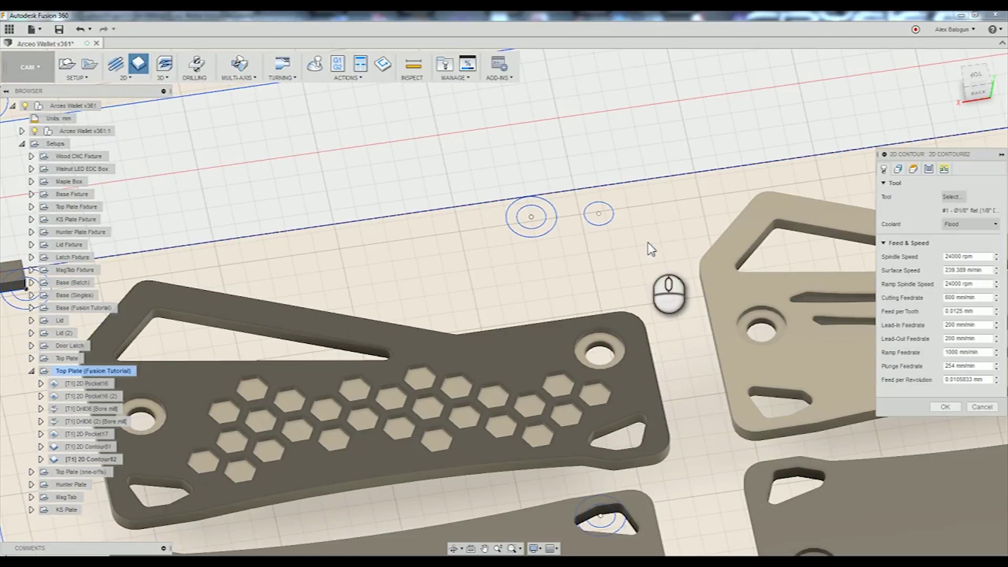
pyautogui.click(951, 197)
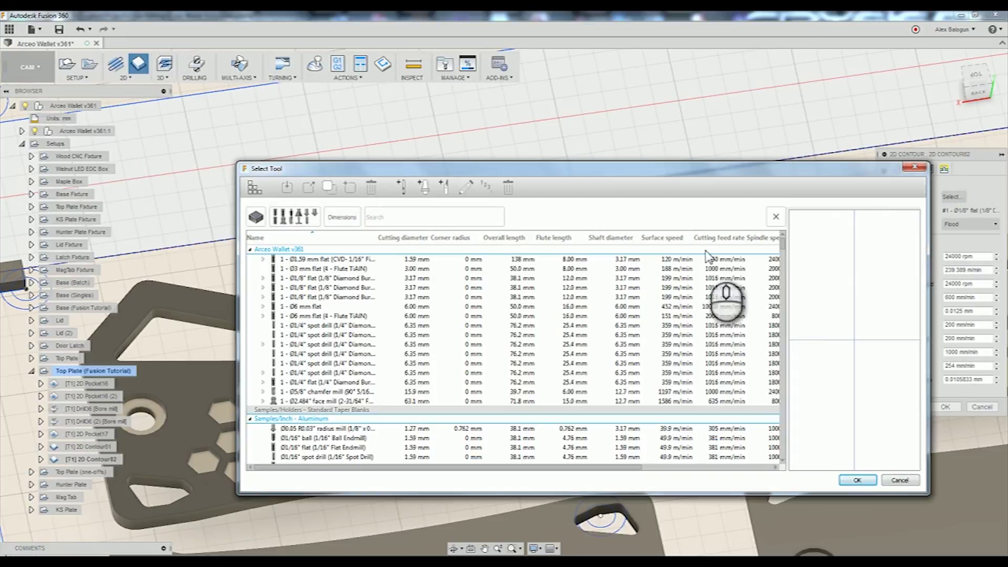
pyautogui.click(357, 287)
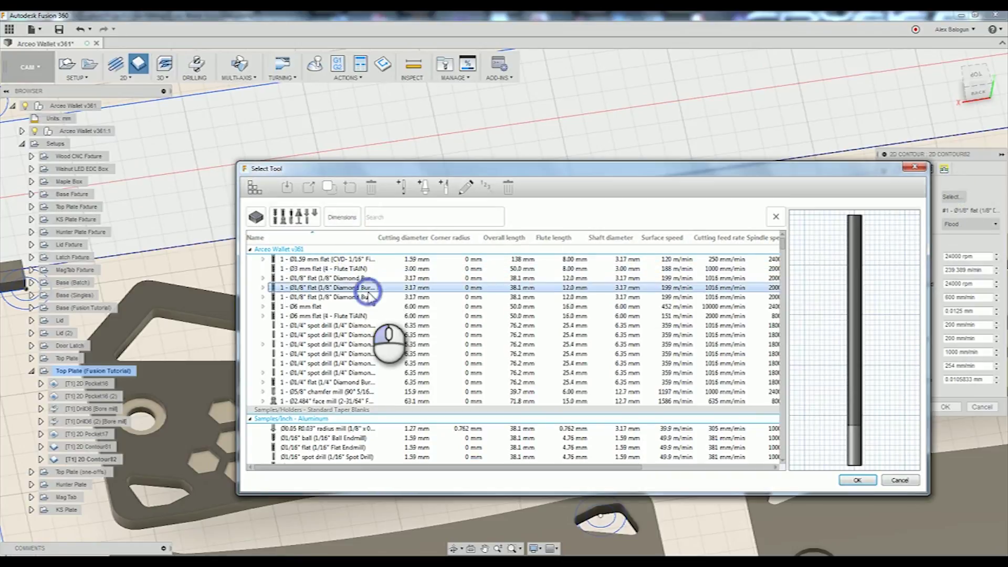
pyautogui.click(356, 326)
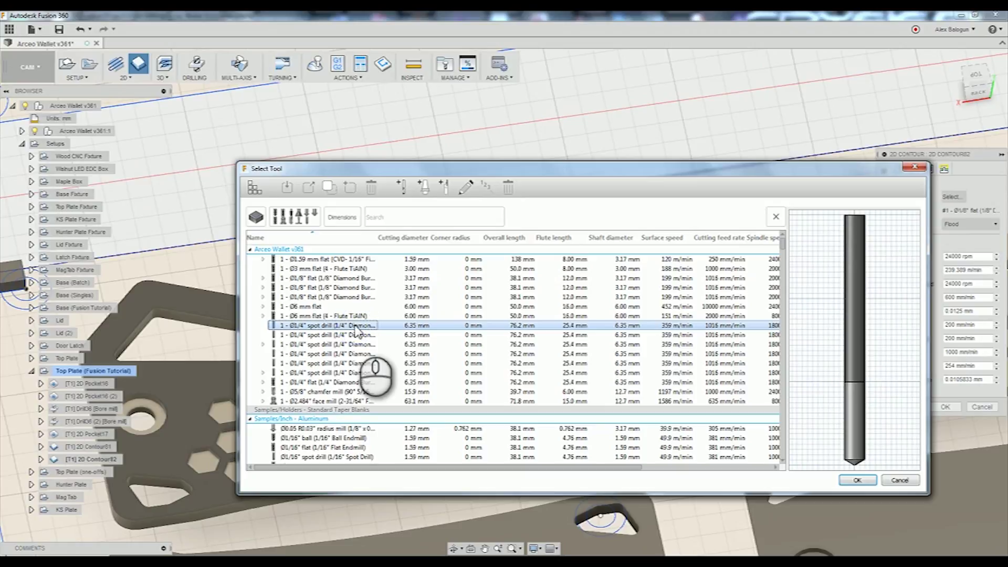
pyautogui.click(864, 482)
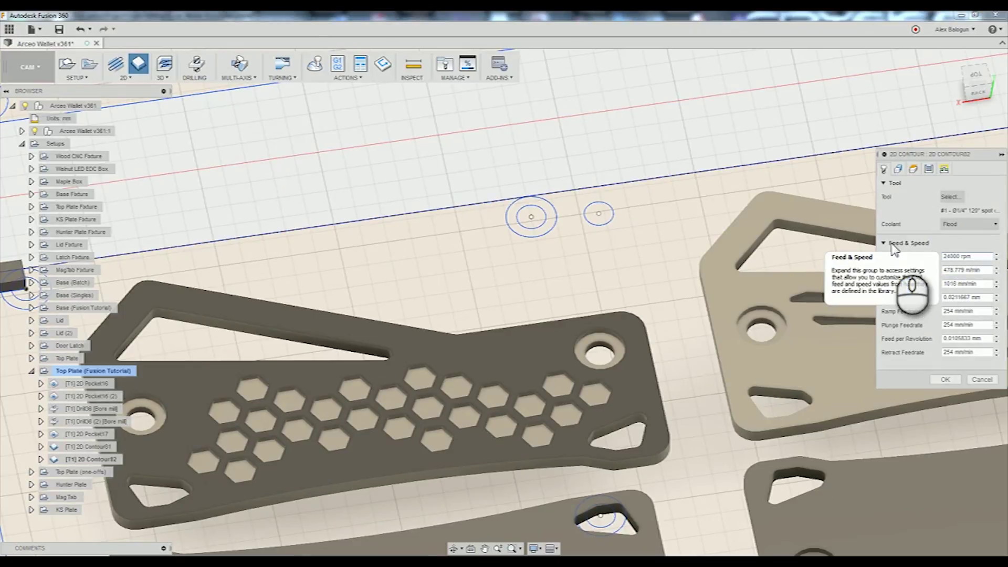
pyautogui.doubleClick(952, 284)
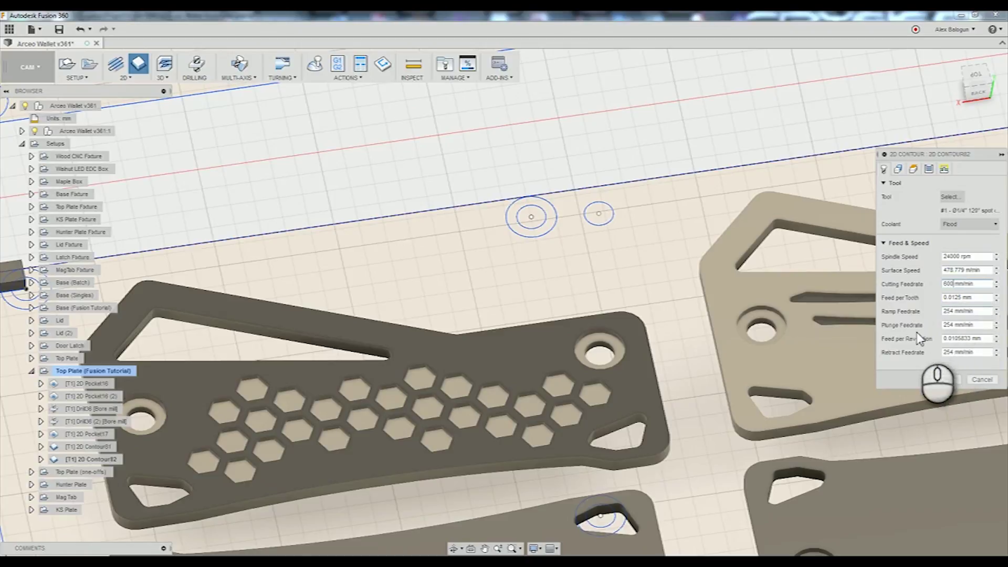
# Select the top outer outlines and the large triangular cutout edges of the hexagon-patterned and slotted plates as the contour chains
pyautogui.click(914, 170)
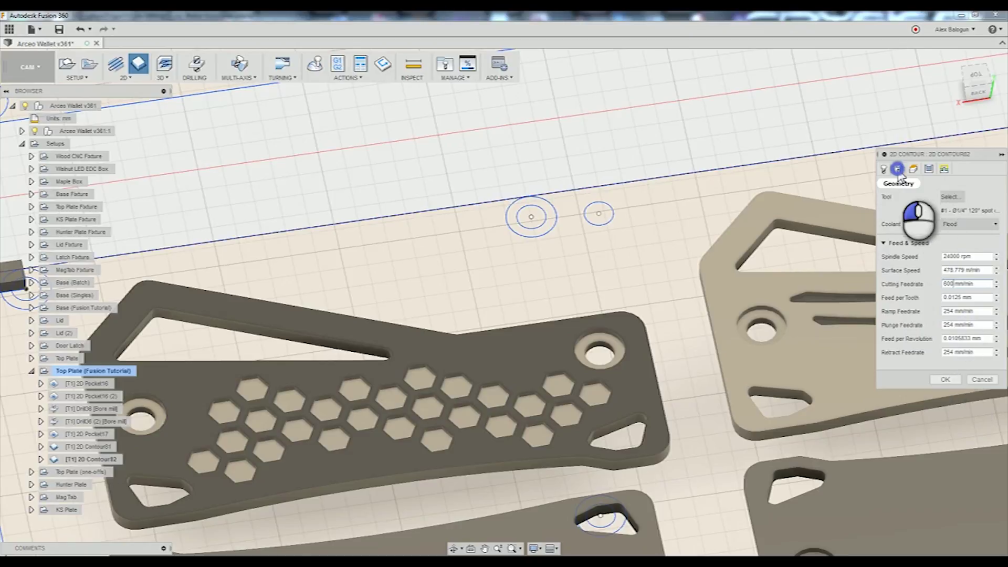
pyautogui.click(824, 205)
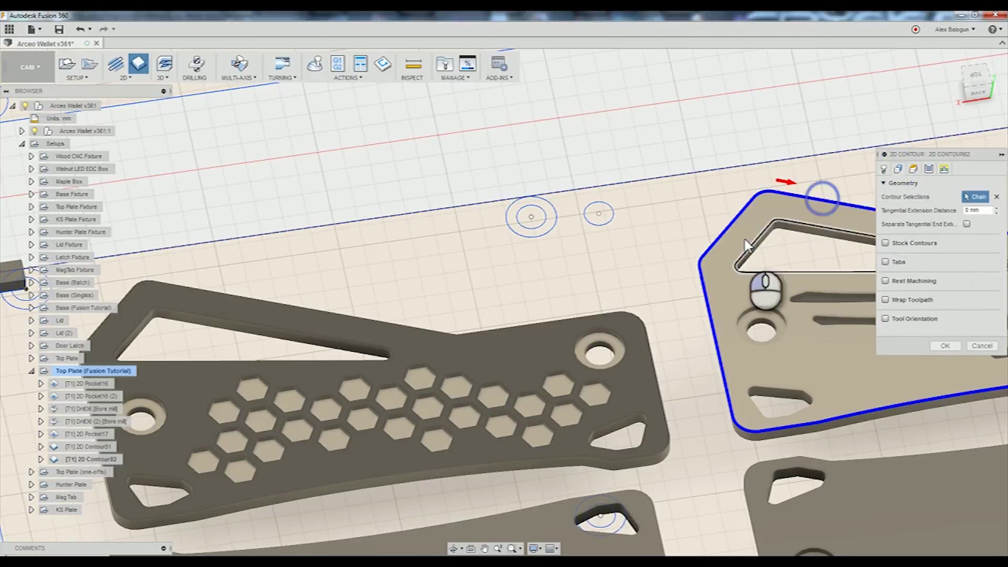
pyautogui.click(590, 313)
pyautogui.moveTo(465, 323); pyautogui.dragTo(555, 326, button='middle')
pyautogui.click(550, 335)
pyautogui.moveTo(669, 323); pyautogui.dragTo(357, 344, button='middle')
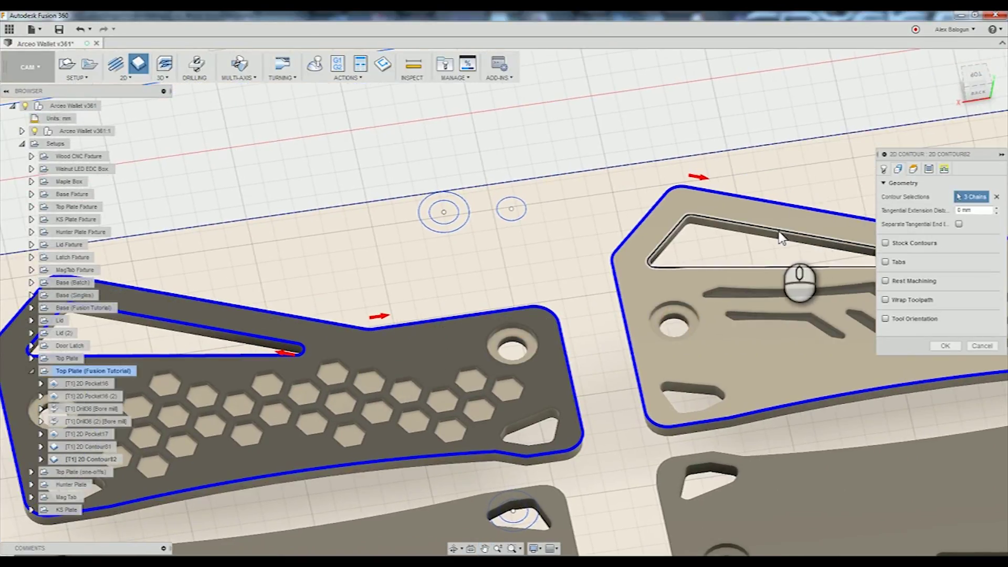
pyautogui.click(779, 234)
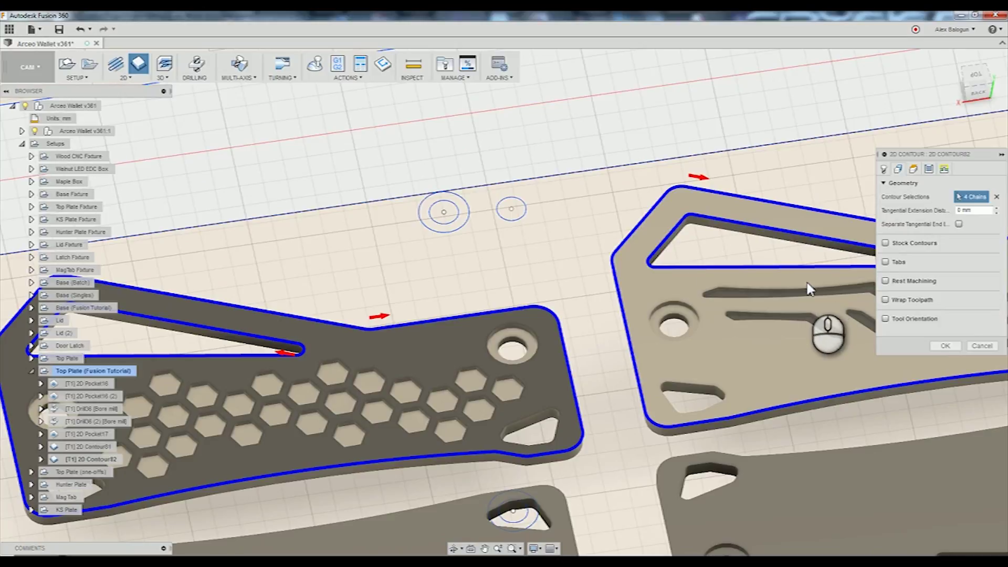
pyautogui.moveTo(809, 288); pyautogui.dragTo(682, 326, button='middle')
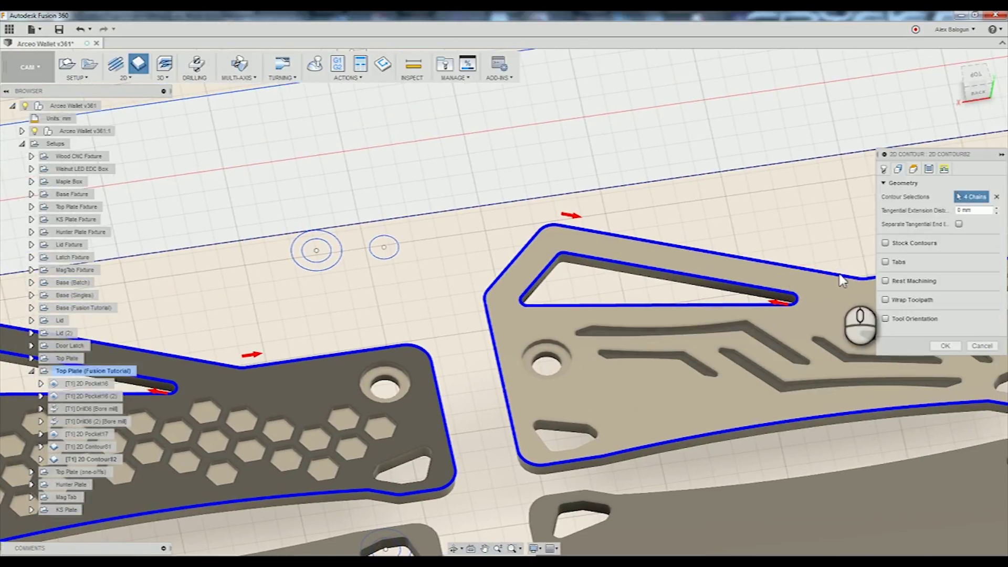
# Enable chamfering for the contour with a chamfer width of 1.4 mm and a chamfer tip offset of 0.5 mm
pyautogui.click(914, 169)
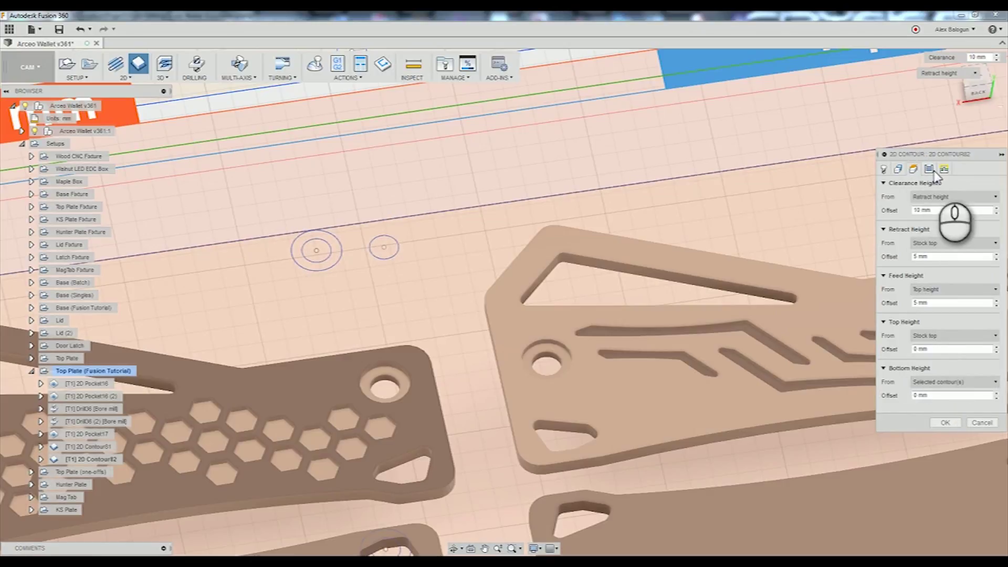
pyautogui.click(929, 169)
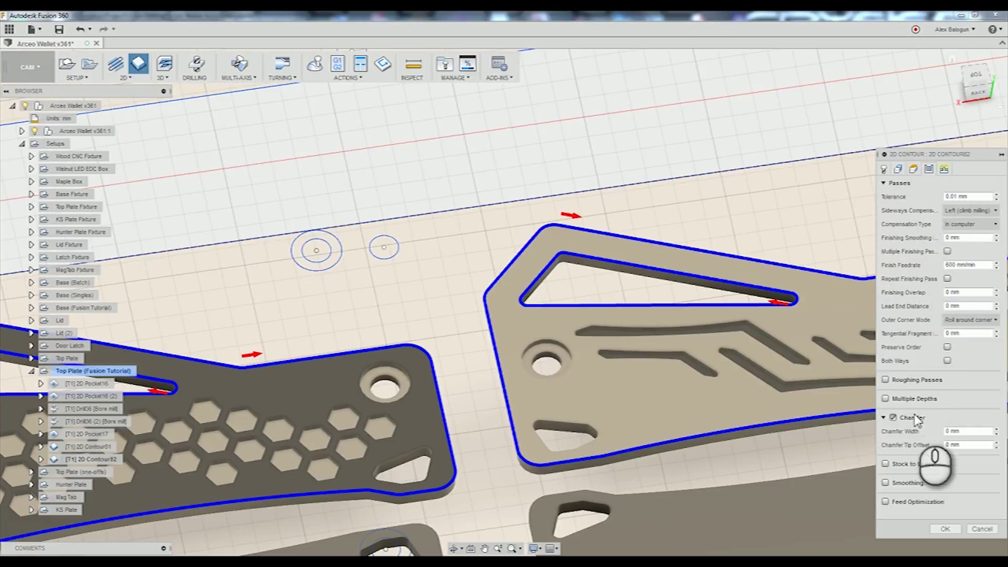
pyautogui.click(949, 431)
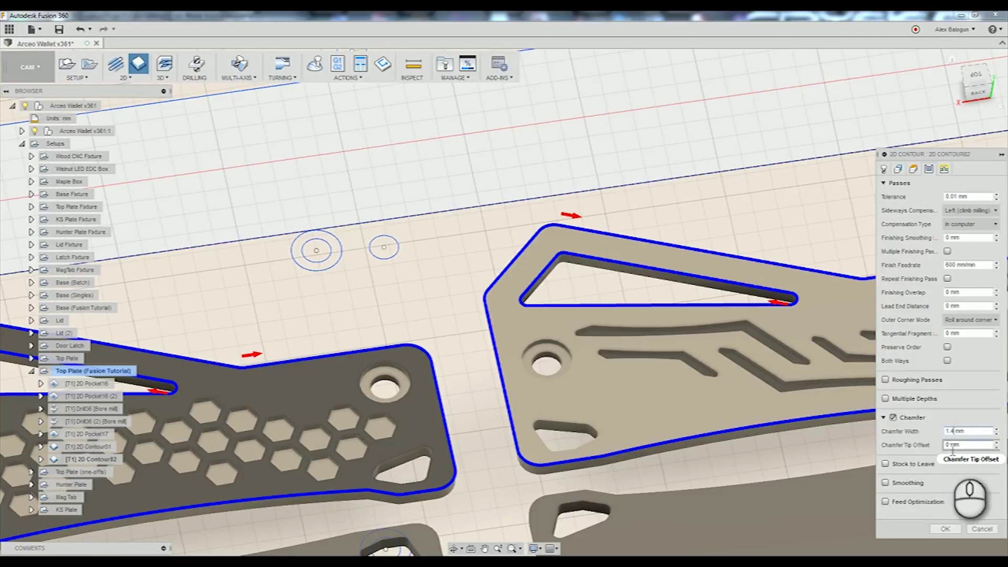
pyautogui.click(951, 445)
pyautogui.write('.5')
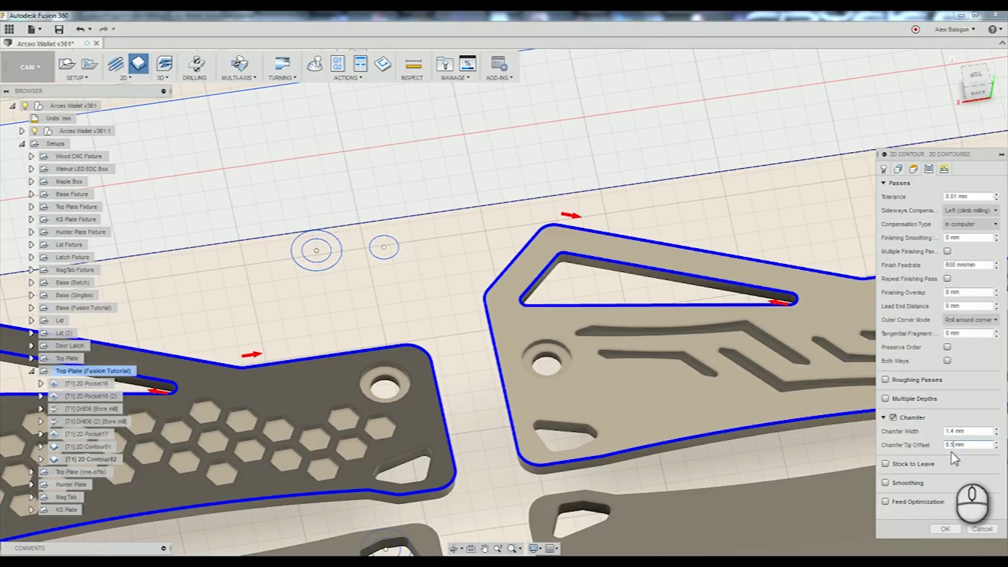
# Enable smoothing and feed optimization with reduced feed radius 10 mm, distance 1 mm and feedrate 400 mm/min, and turn off Only Inner Corners
pyautogui.click(886, 483)
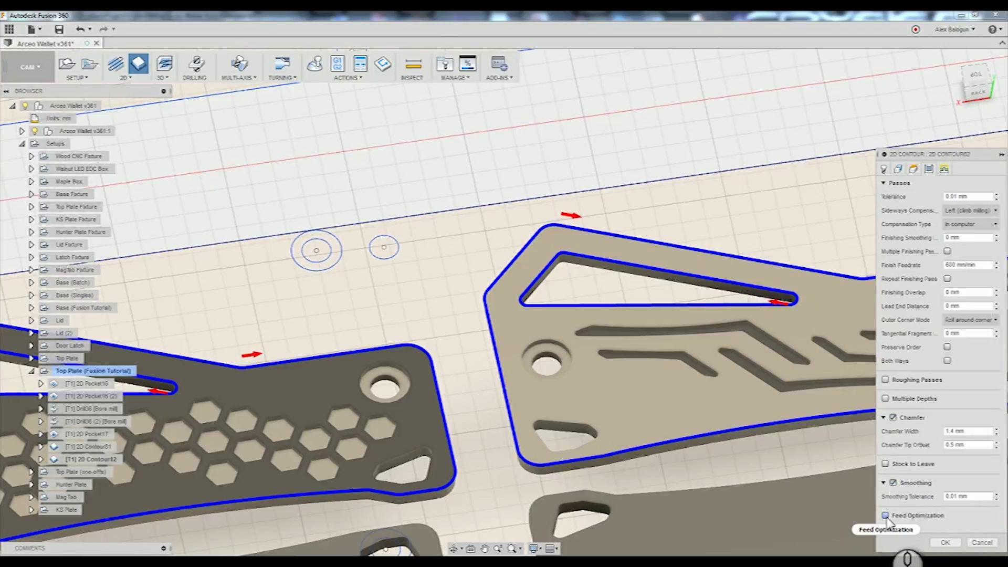
pyautogui.click(886, 516)
pyautogui.scroll(-2, 922, 491)
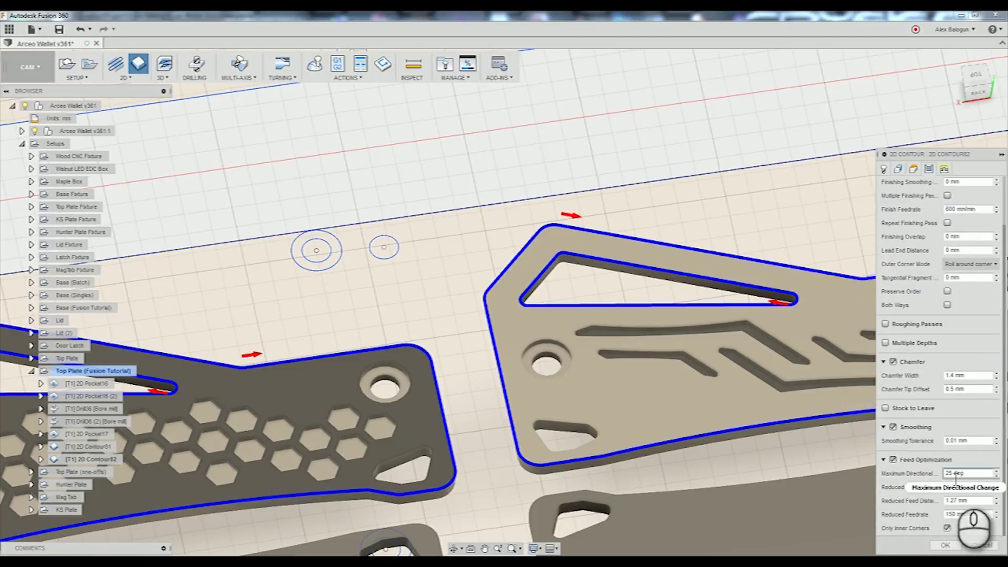
pyautogui.doubleClick(966, 487)
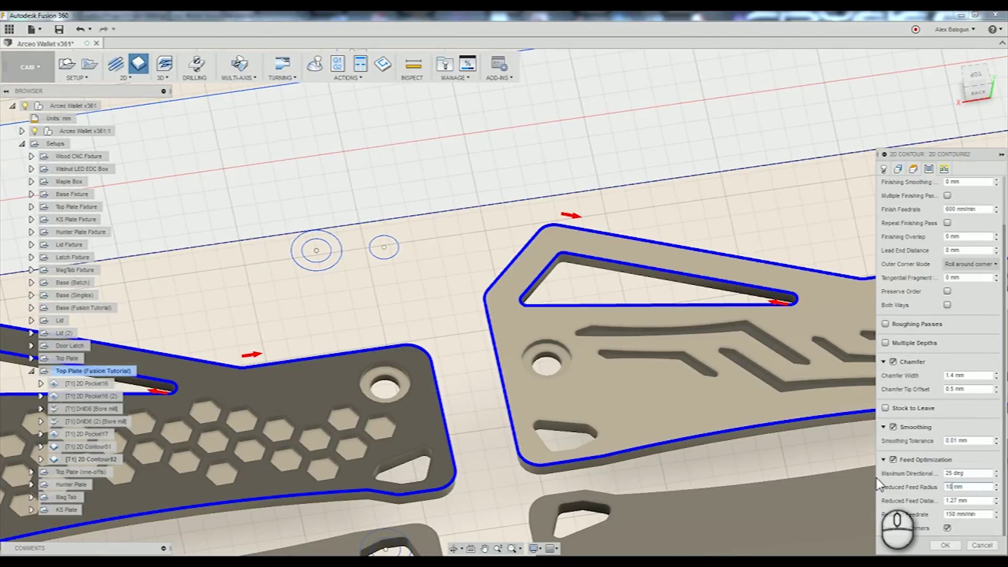
pyautogui.doubleClick(961, 501)
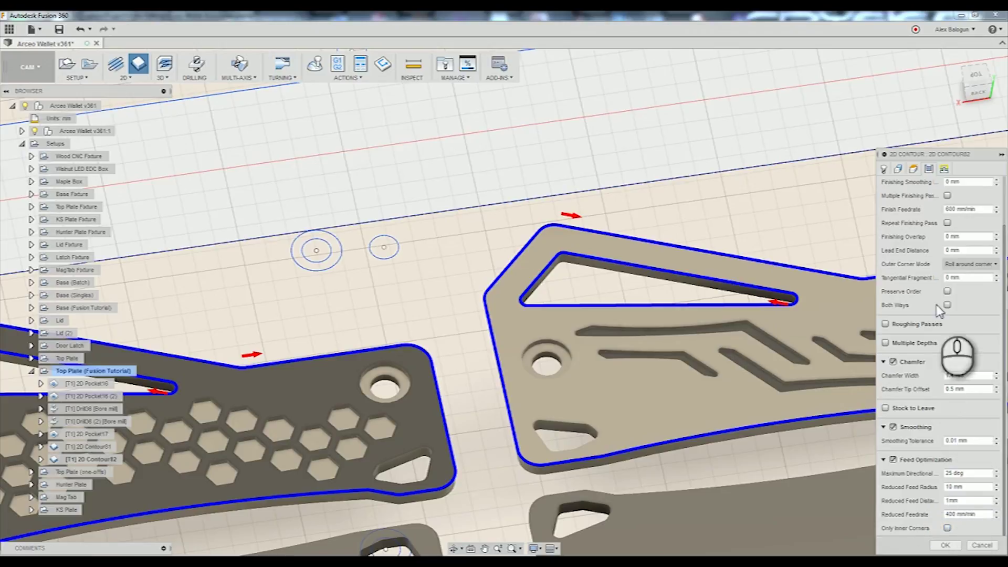
# Set the chamfer contour's horizontal and vertical lead-in radii and linear lead-in distance to 3 mm
pyautogui.click(943, 169)
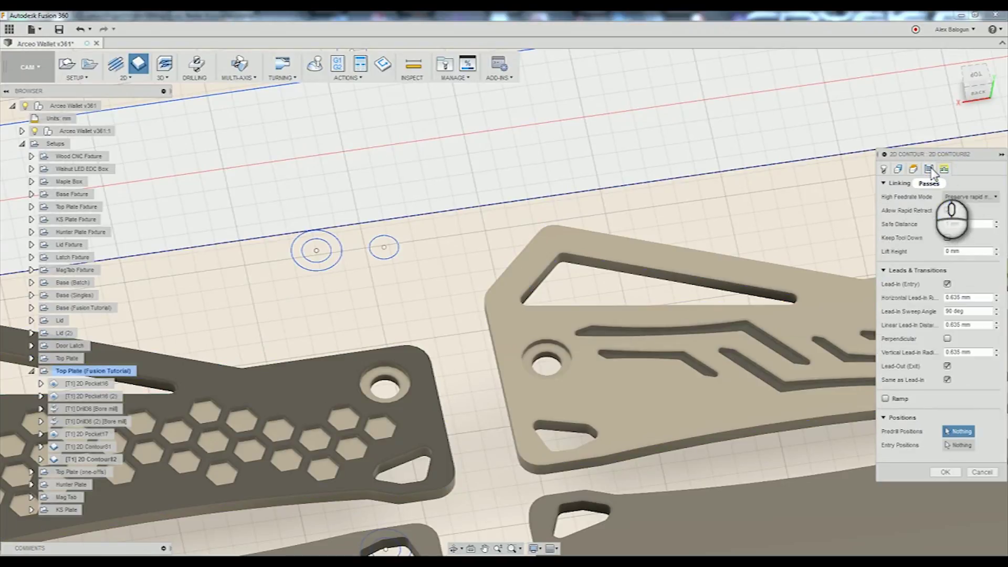
pyautogui.click(960, 299)
pyautogui.write('3')
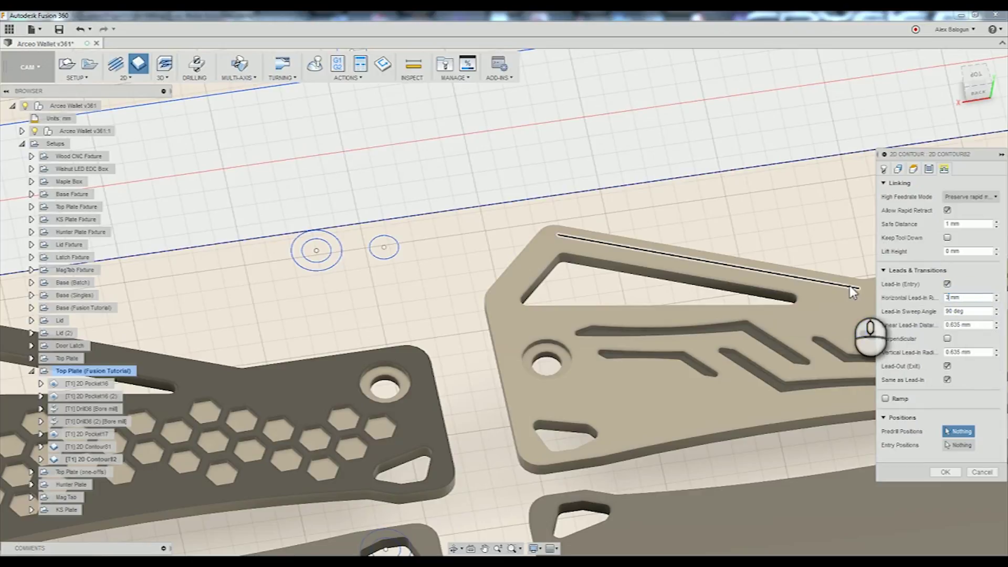
pyautogui.press('Return')
pyautogui.moveTo(962, 327); pyautogui.dragTo(878, 322)
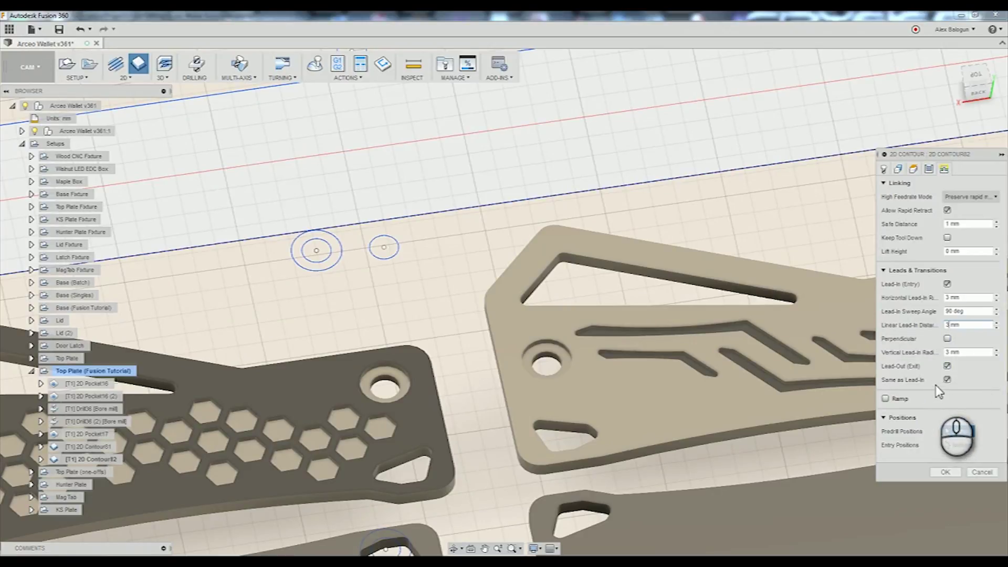
# Pick the midpoints of the two plates' facing short end edges as entry positions for the chamfer contour
pyautogui.click(951, 446)
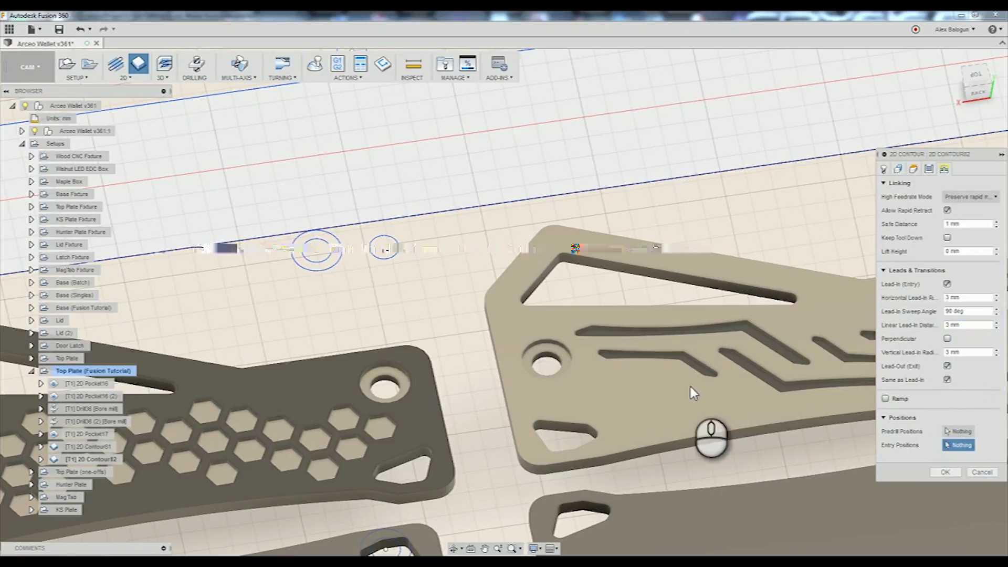
pyautogui.moveTo(707, 377)
pyautogui.keyDown('shift'); pyautogui.mouseDown(button='middle')
pyautogui.moveTo(699, 362)
pyautogui.moveTo(710, 355)
pyautogui.moveTo(708, 375)
pyautogui.mouseUp(button='middle'); pyautogui.keyUp('shift')
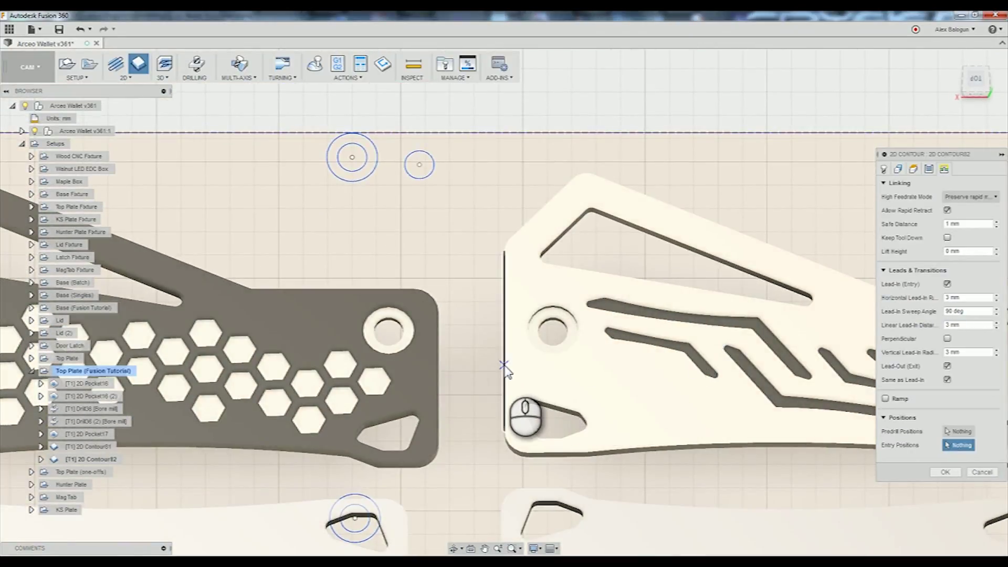
pyautogui.click(504, 365)
pyautogui.moveTo(444, 393); pyautogui.dragTo(532, 386, button='middle')
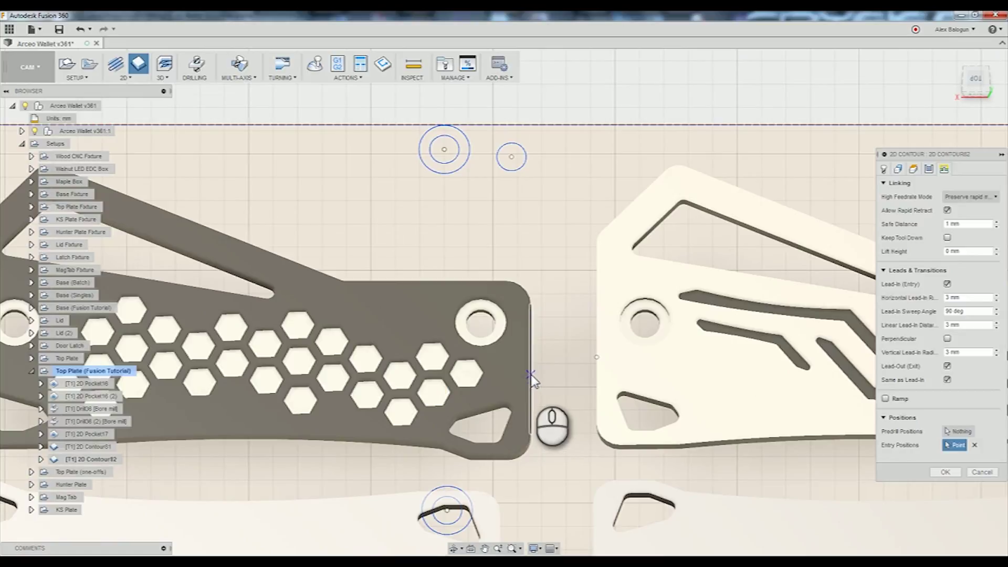
pyautogui.click(531, 370)
# Add an entry position on the long lower edge of the large triangular cutout in each of the two plates
pyautogui.moveTo(722, 325); pyautogui.dragTo(621, 364, button='middle')
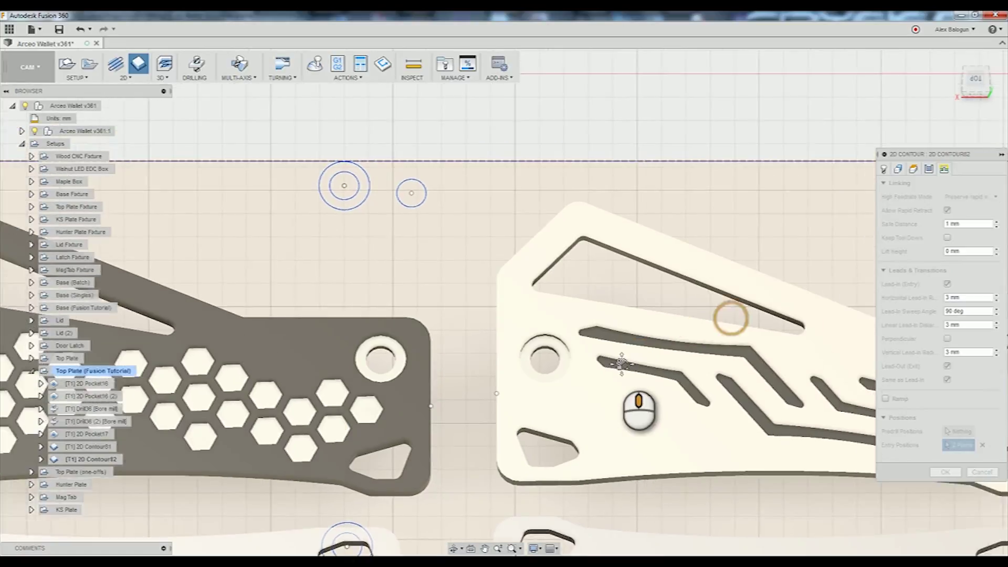
pyautogui.moveTo(625, 315)
pyautogui.keyDown('shift'); pyautogui.mouseDown(button='middle')
pyautogui.moveTo(628, 331)
pyautogui.moveTo(624, 315)
pyautogui.mouseUp(button='middle'); pyautogui.keyUp('shift')
pyautogui.click(619, 309)
pyautogui.moveTo(418, 336); pyautogui.dragTo(725, 338, button='middle')
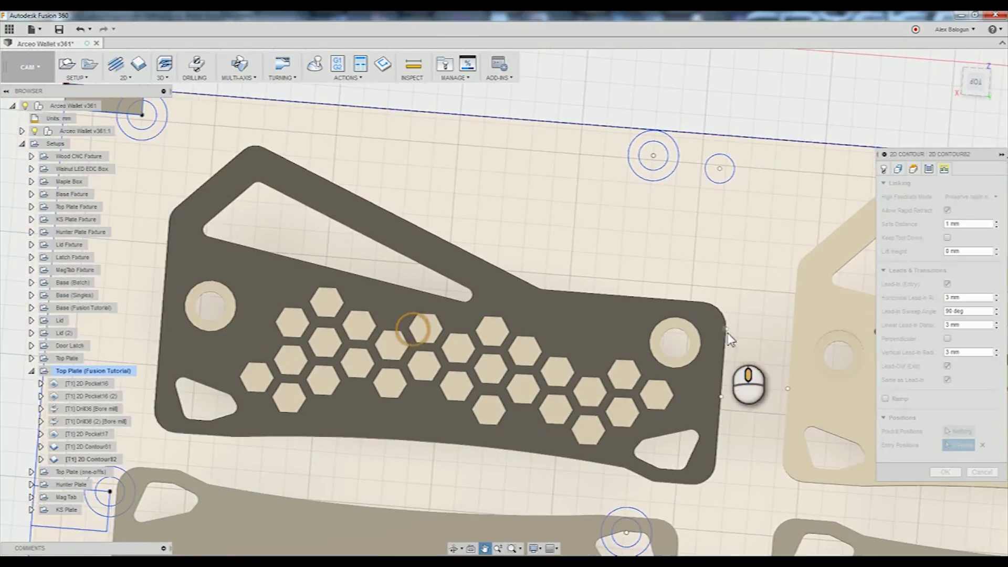
pyautogui.click(292, 261)
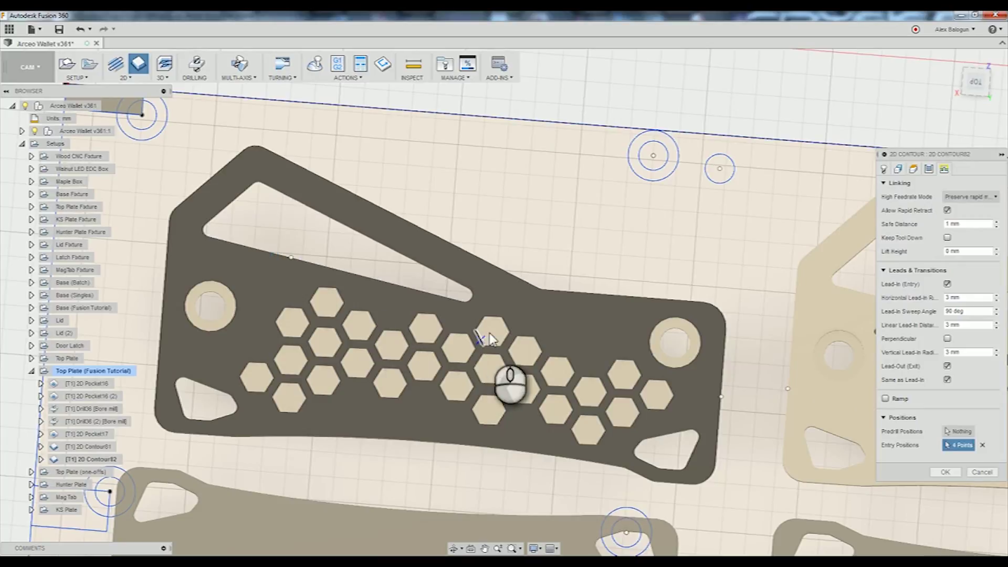
# Generate the chamfer contour toolpath and examine its lead-ins around the hexagon-patterned plate and its triangular cutout
pyautogui.moveTo(567, 334)
pyautogui.keyDown('shift'); pyautogui.mouseDown(button='middle')
pyautogui.moveTo(588, 378)
pyautogui.moveTo(562, 335)
pyautogui.moveTo(570, 322)
pyautogui.moveTo(583, 326)
pyautogui.mouseUp(button='middle'); pyautogui.keyUp('shift')
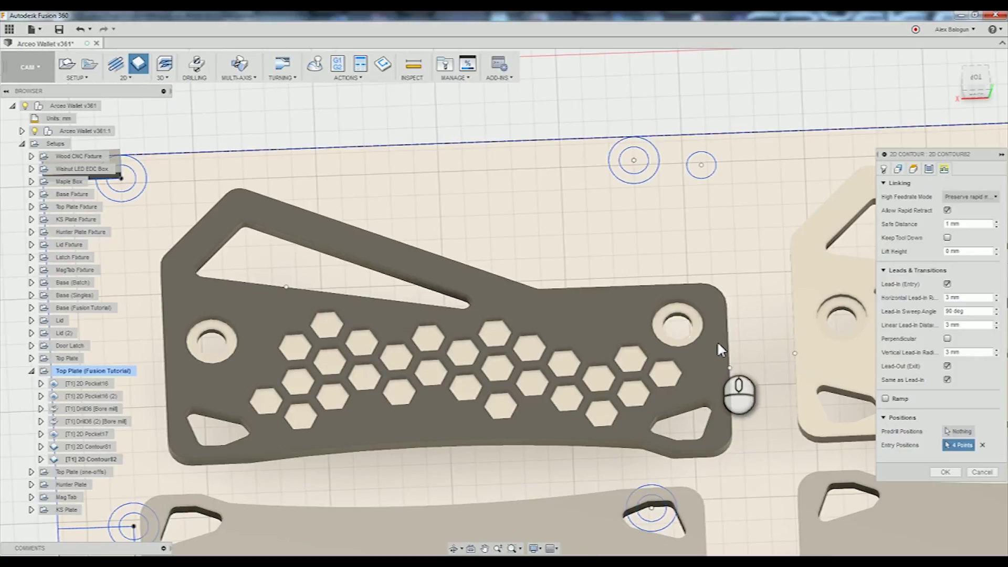
pyautogui.moveTo(707, 348); pyautogui.dragTo(672, 342, button='middle')
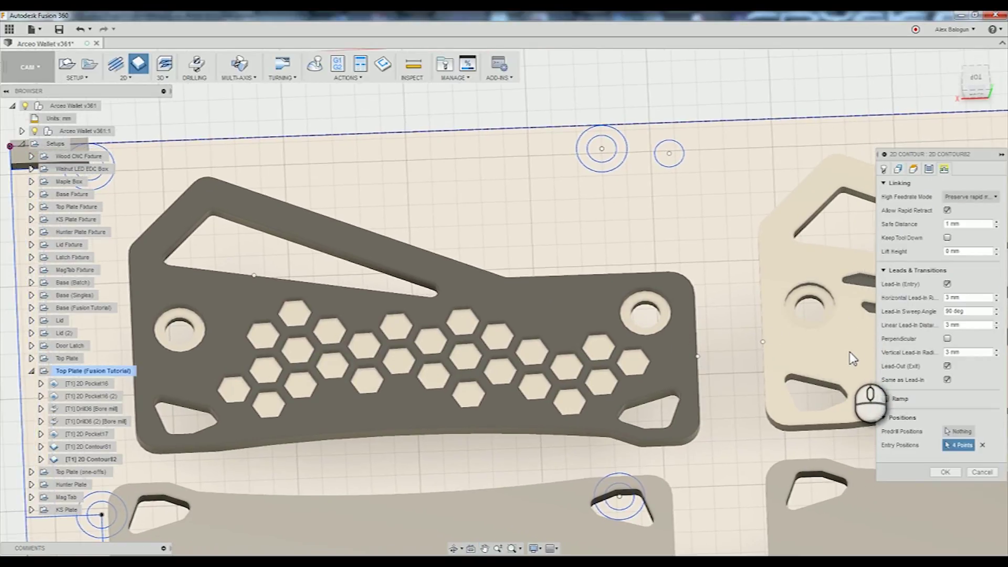
pyautogui.click(945, 472)
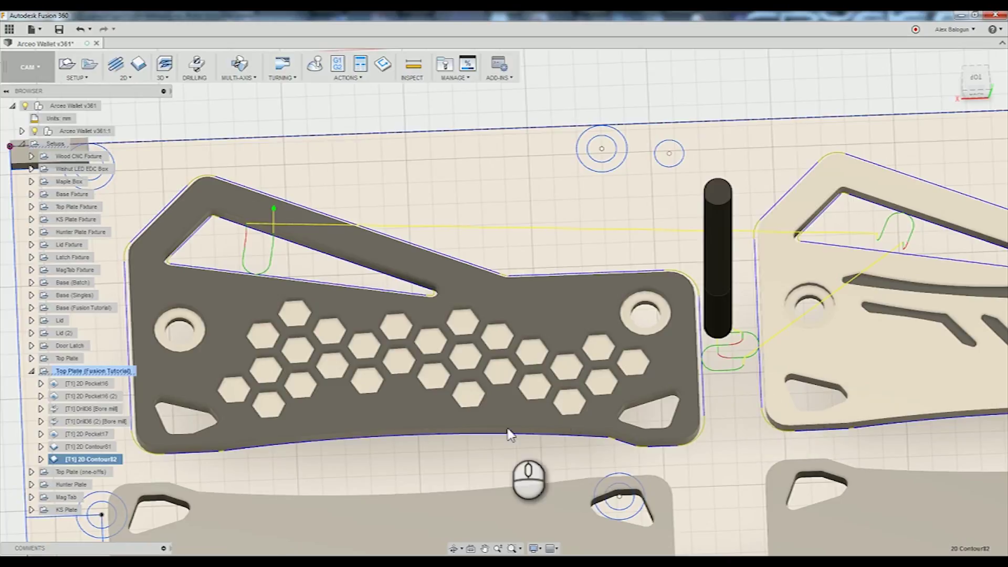
pyautogui.moveTo(243, 314)
pyautogui.keyDown('shift'); pyautogui.mouseDown(button='middle')
pyautogui.moveTo(271, 290)
pyautogui.moveTo(245, 319)
pyautogui.mouseUp(button='middle'); pyautogui.keyUp('shift')
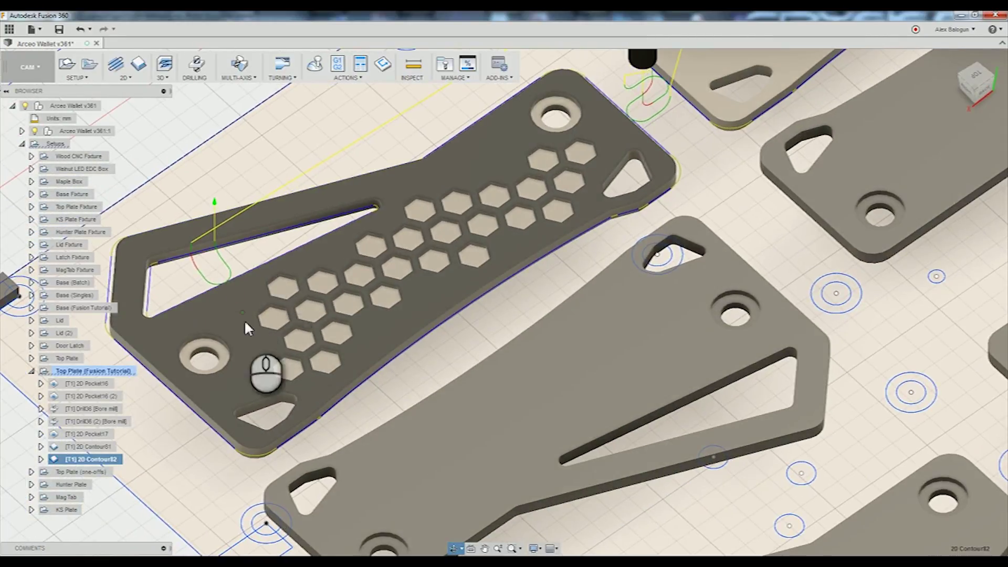
# Edit the chamfer contour to set its horizontal and vertical lead-in radii and linear lead-in distance to 1.5 mm
pyautogui.click(109, 461)
pyautogui.rightClick(108, 461)
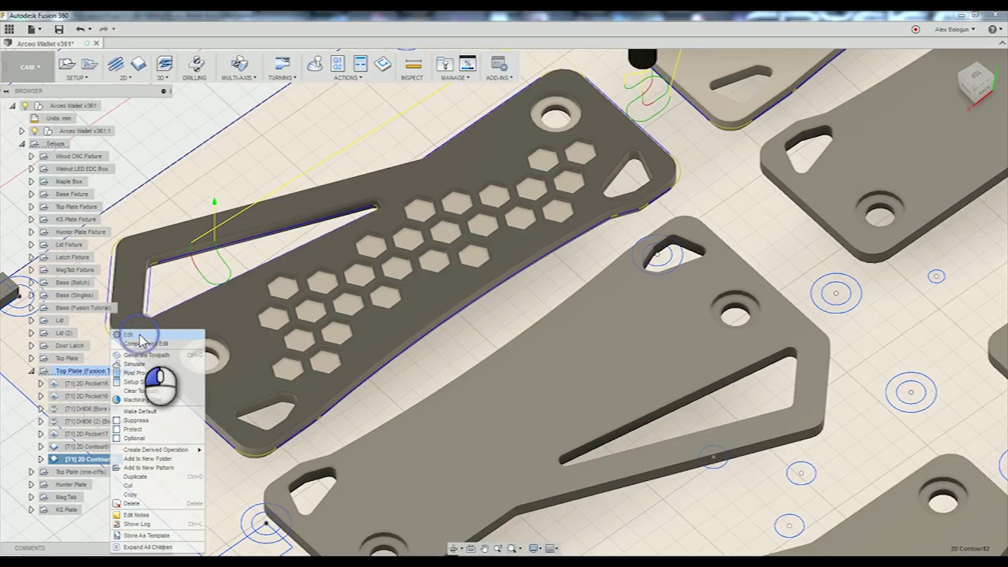
pyautogui.click(141, 338)
pyautogui.click(945, 168)
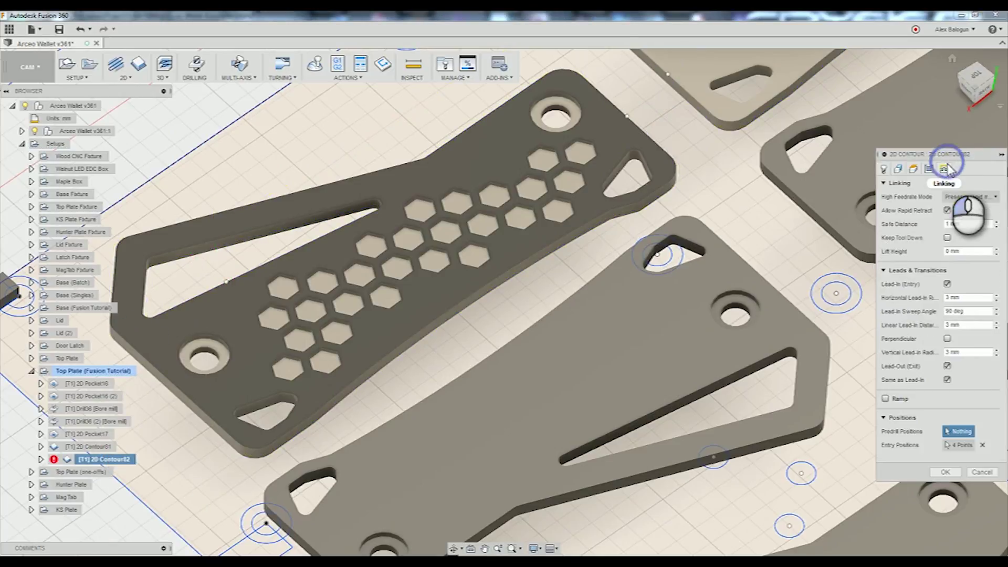
pyautogui.doubleClick(950, 297)
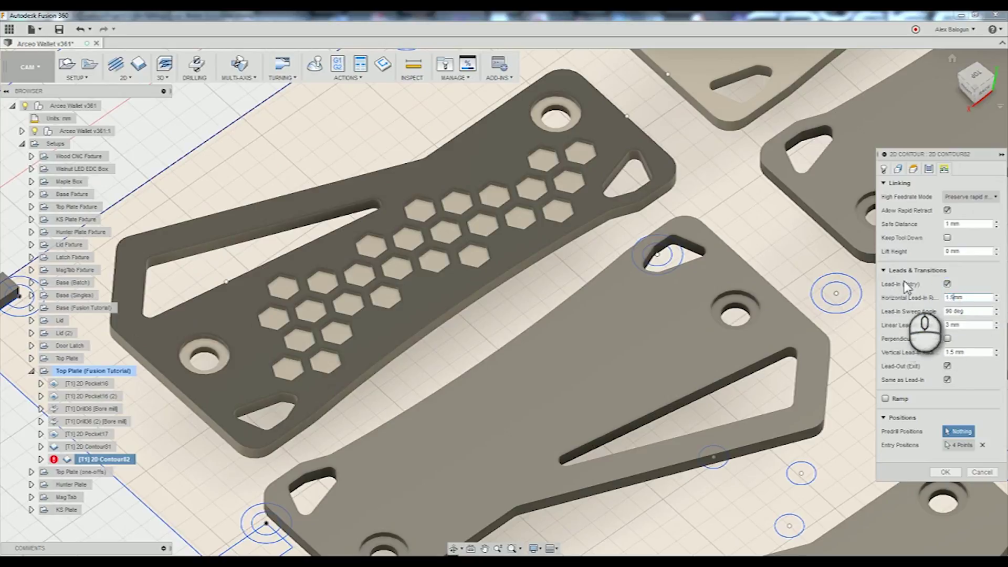
pyautogui.doubleClick(949, 325)
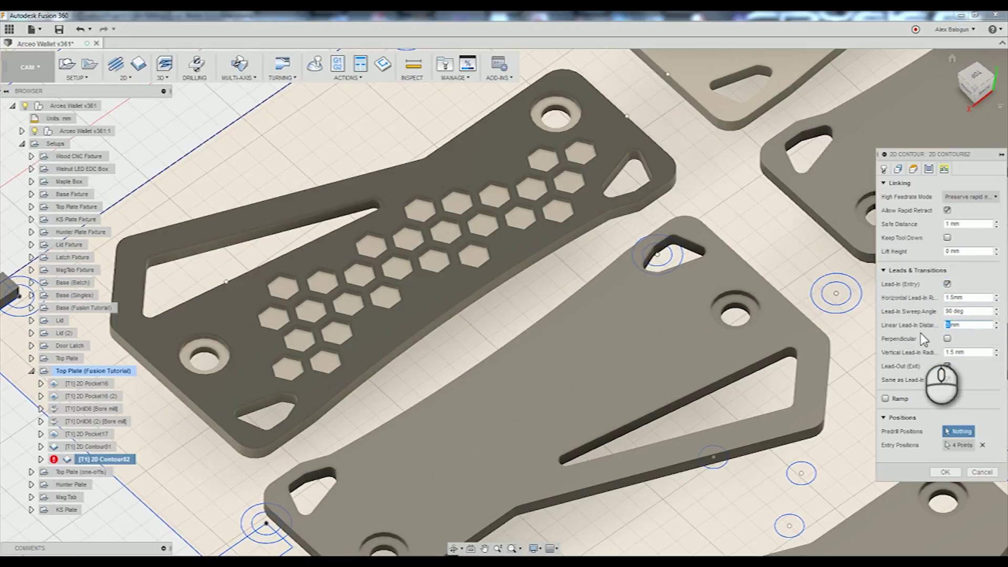
pyautogui.write('1.5')
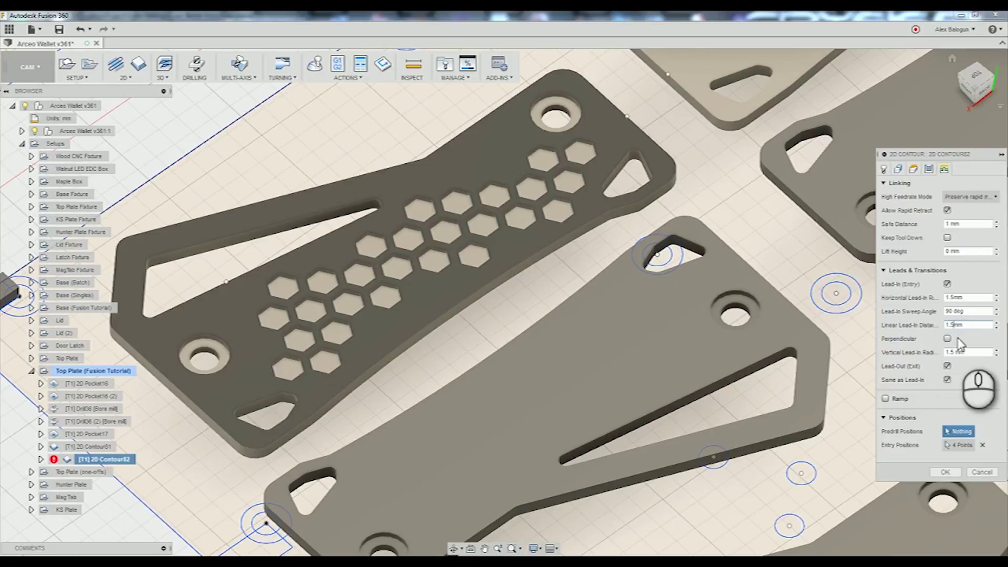
pyautogui.click(946, 472)
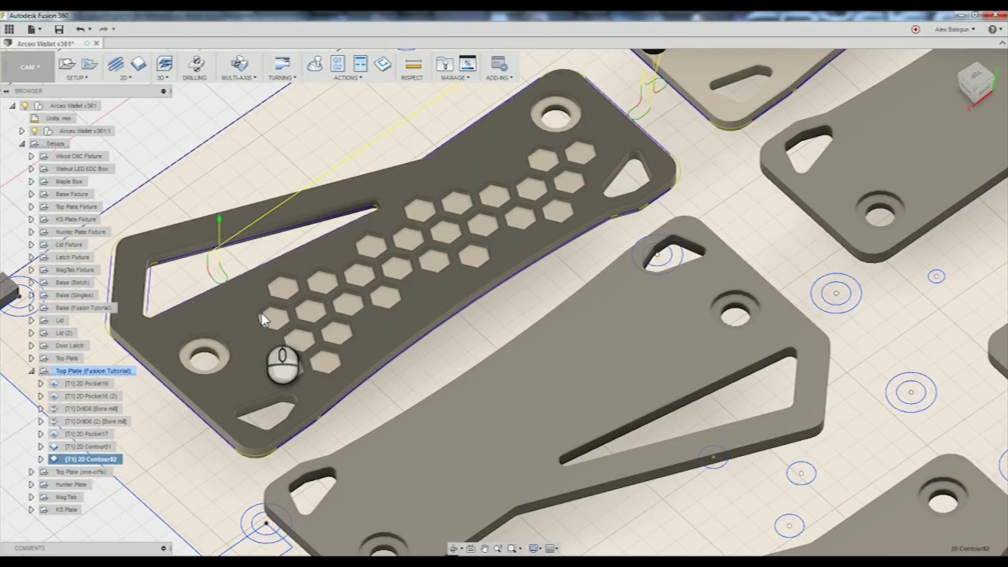
# Examine the chamfer contour's shortened lead-ins between the facing plate ends and around the slot-patterned plate's triangular cutout
pyautogui.scroll(3, 626, 134)
pyautogui.moveTo(626, 134); pyautogui.dragTo(499, 281, button='middle')
pyautogui.keyDown('shift'); pyautogui.moveTo(597, 203); pyautogui.dragTo(586, 187, button='middle'); pyautogui.keyUp('shift')
pyautogui.moveTo(713, 135); pyautogui.dragTo(572, 276, button='middle')
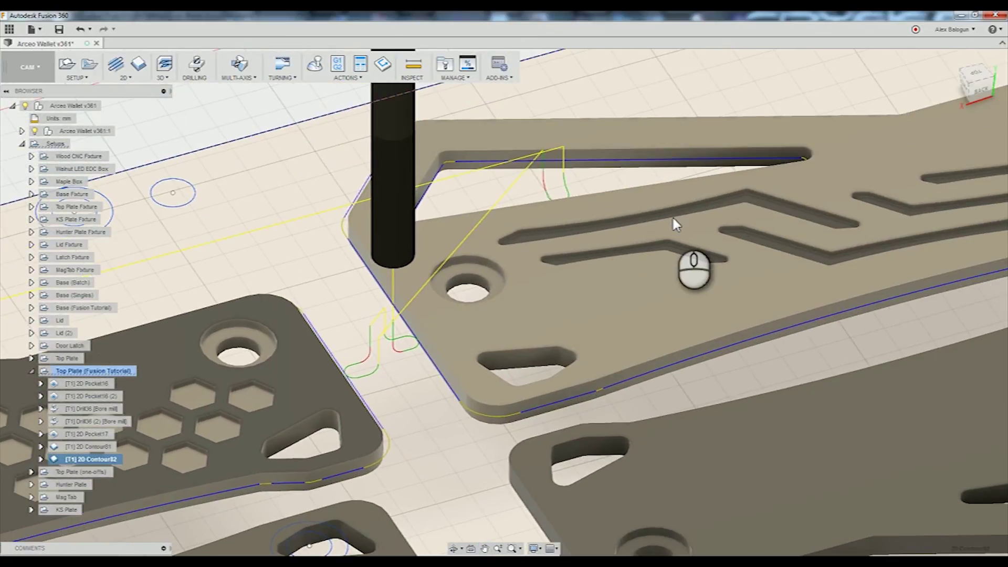
pyautogui.keyDown('shift'); pyautogui.moveTo(661, 291); pyautogui.dragTo(548, 334, button='middle'); pyautogui.keyUp('shift')
pyautogui.scroll(-3, 619, 287)
pyautogui.scroll(-3, 618, 280)
pyautogui.scroll(1, 553, 329)
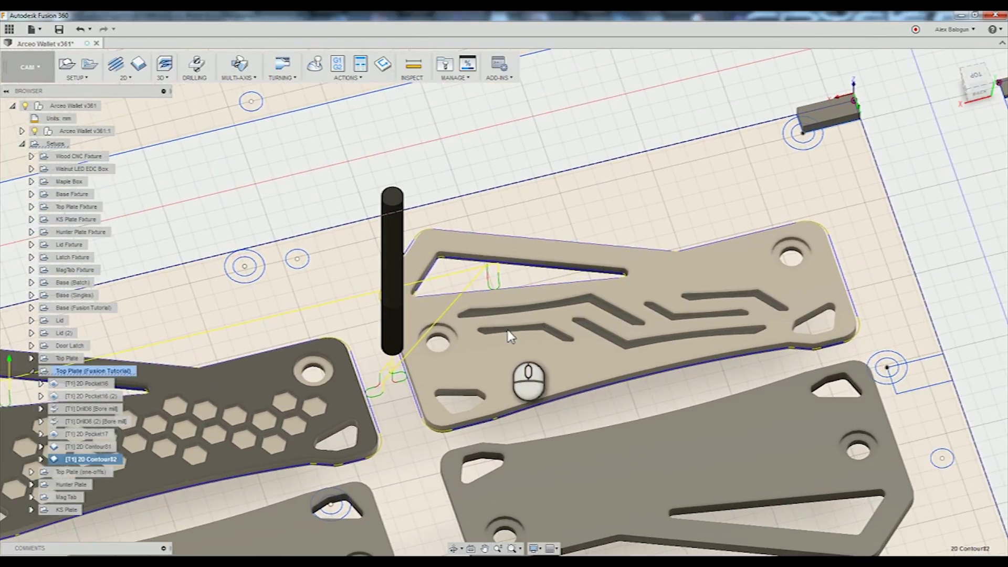
# Open the simulation of the Top Plate (Fusion Tutorial) setup with stock shown and the toolpath mode set to Tail
pyautogui.click(74, 371)
pyautogui.rightClick(76, 373)
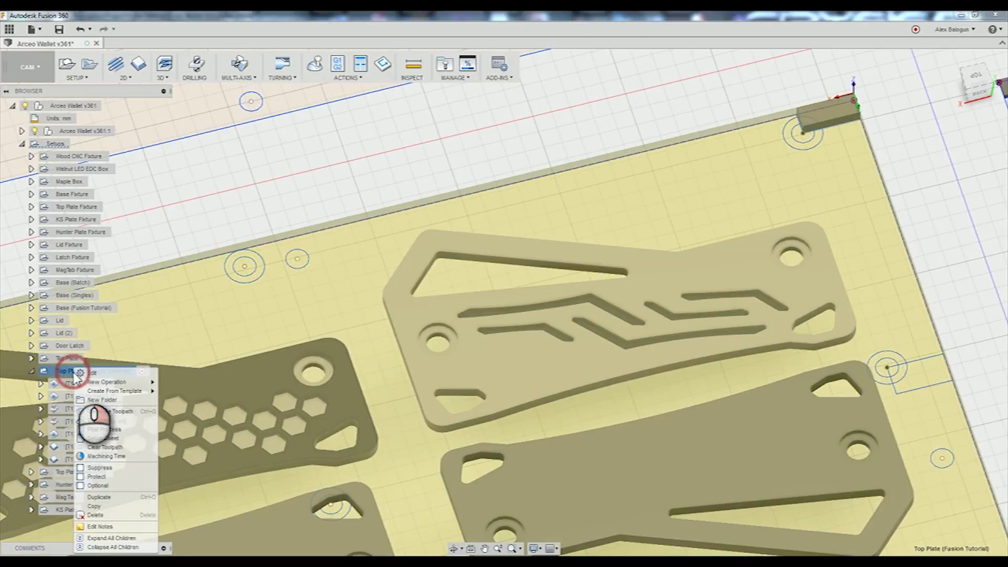
pyautogui.click(114, 422)
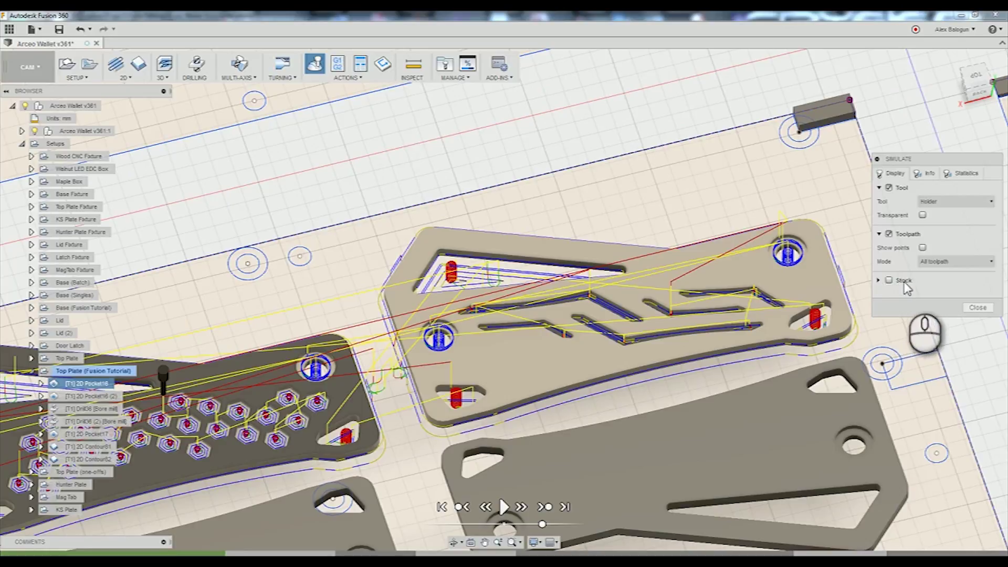
pyautogui.click(888, 281)
pyautogui.click(942, 264)
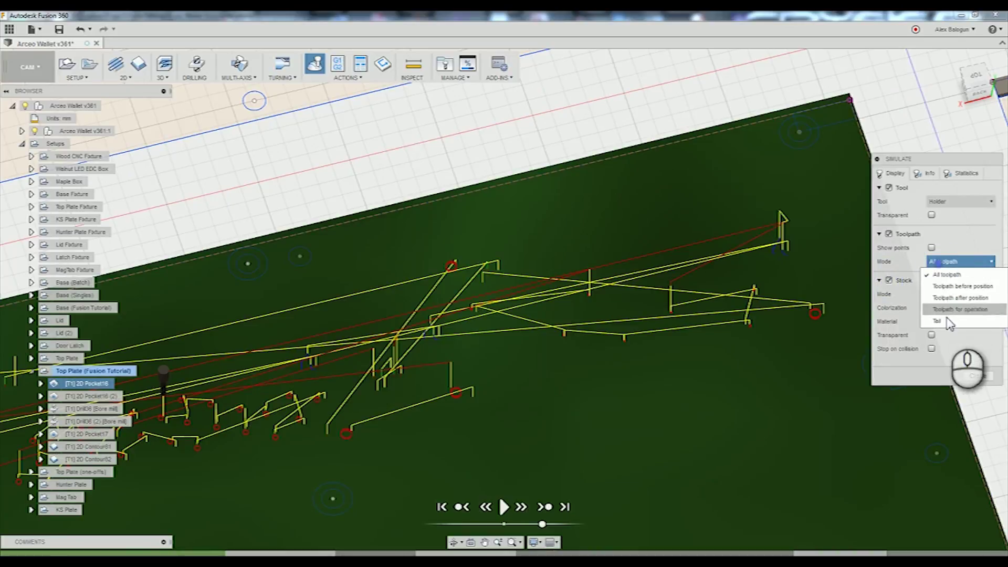
pyautogui.click(945, 322)
# Play the simulation and examine how the first pocket operation clears the hexagons up close
pyautogui.keyDown('shift'); pyautogui.moveTo(554, 277); pyautogui.dragTo(608, 294, button='middle'); pyautogui.keyUp('shift')
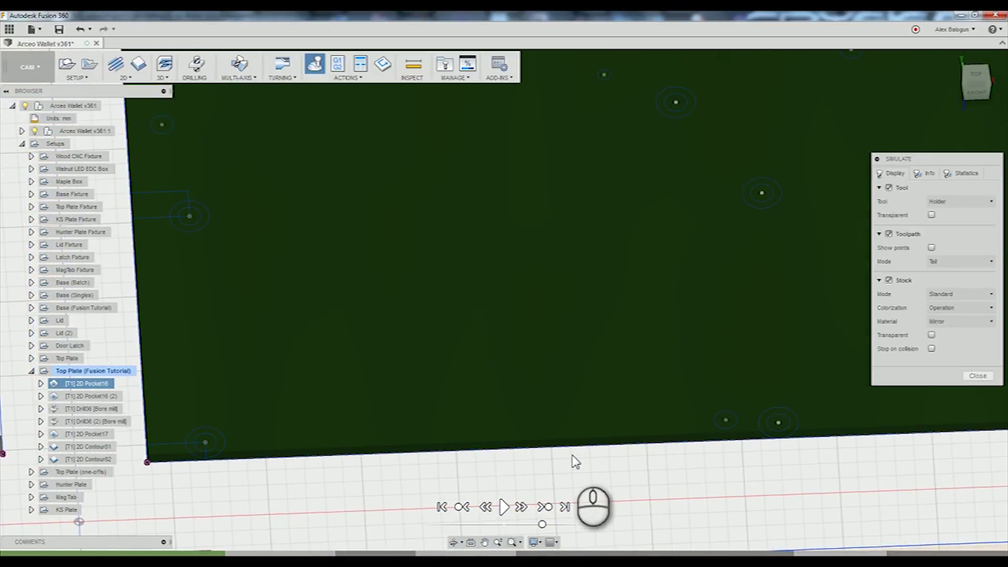
pyautogui.click(504, 507)
pyautogui.moveTo(571, 351); pyautogui.dragTo(509, 399, button='middle')
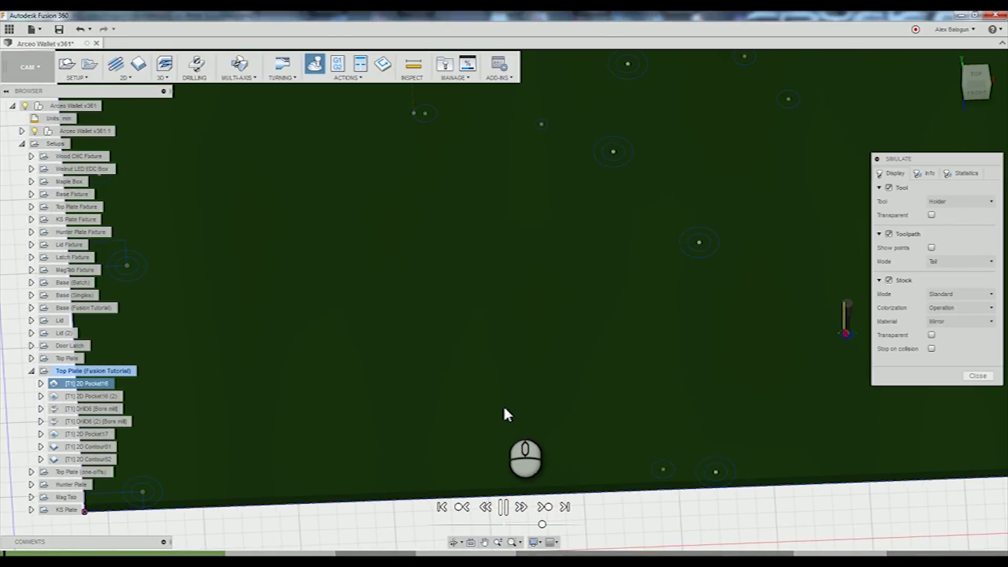
pyautogui.moveTo(678, 385); pyautogui.dragTo(471, 393, button='middle')
pyautogui.scroll(3, 606, 344)
pyautogui.scroll(3, 606, 341)
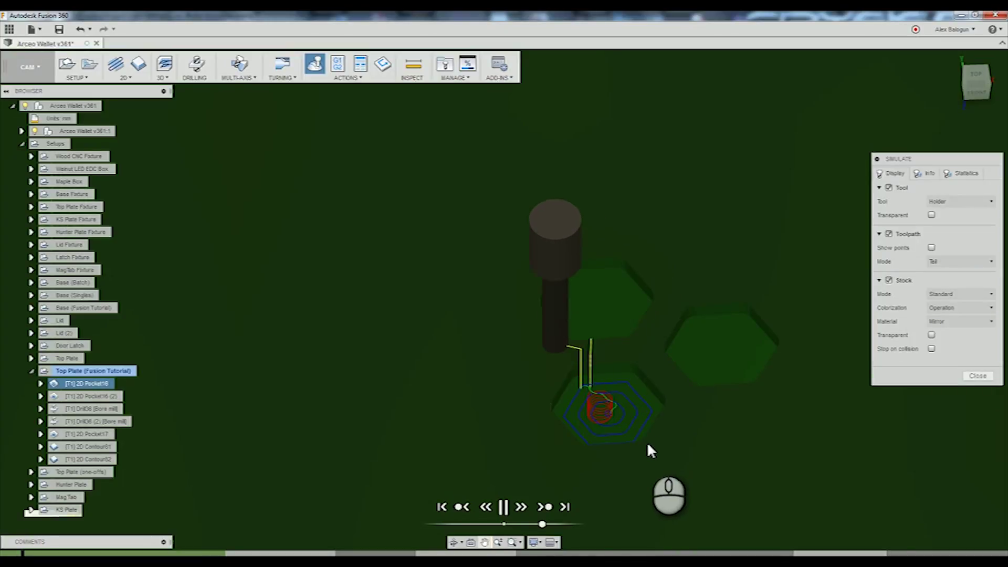
pyautogui.scroll(3, 599, 393)
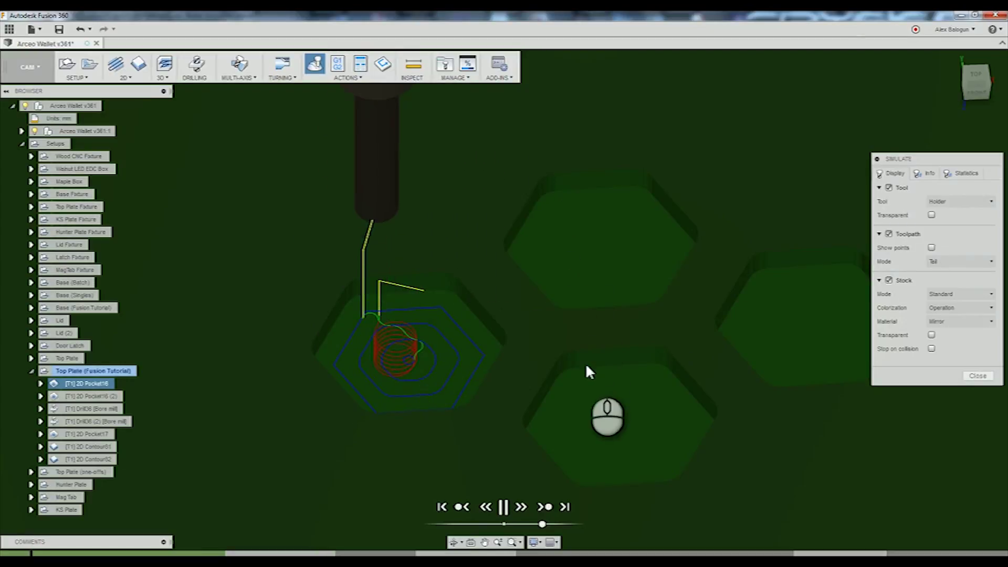
pyautogui.scroll(5, 444, 310)
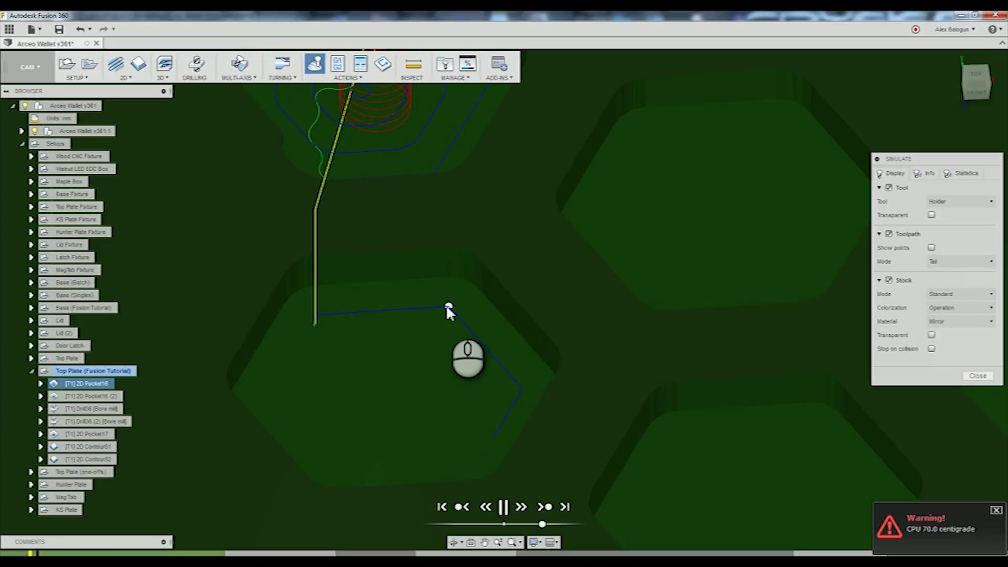
pyautogui.scroll(-2, 446, 307)
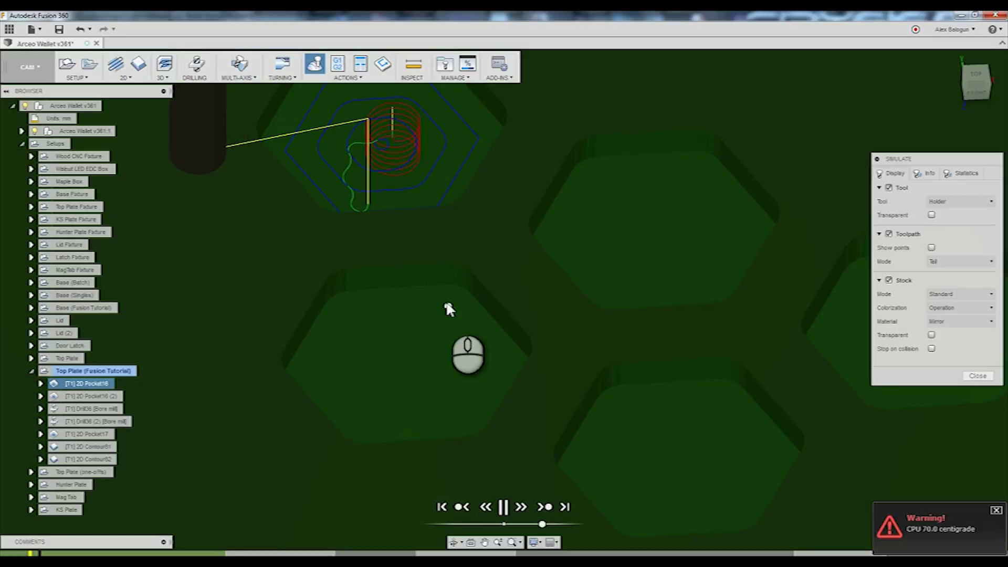
pyautogui.moveTo(441, 225); pyautogui.dragTo(509, 317, button='middle')
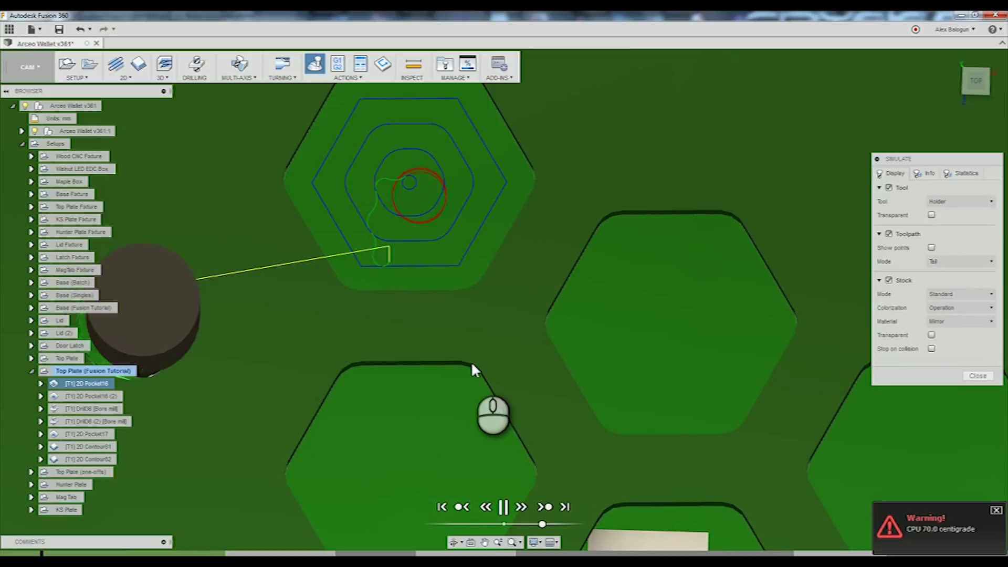
# Skip the simulation ahead past the hexagon pockets to the bore milling and inspect the angled grooves on the second plate
pyautogui.scroll(-5, 472, 365)
pyautogui.keyDown('shift'); pyautogui.moveTo(470, 370); pyautogui.dragTo(497, 366, button='middle'); pyautogui.keyUp('shift')
pyautogui.scroll(-8, 455, 383)
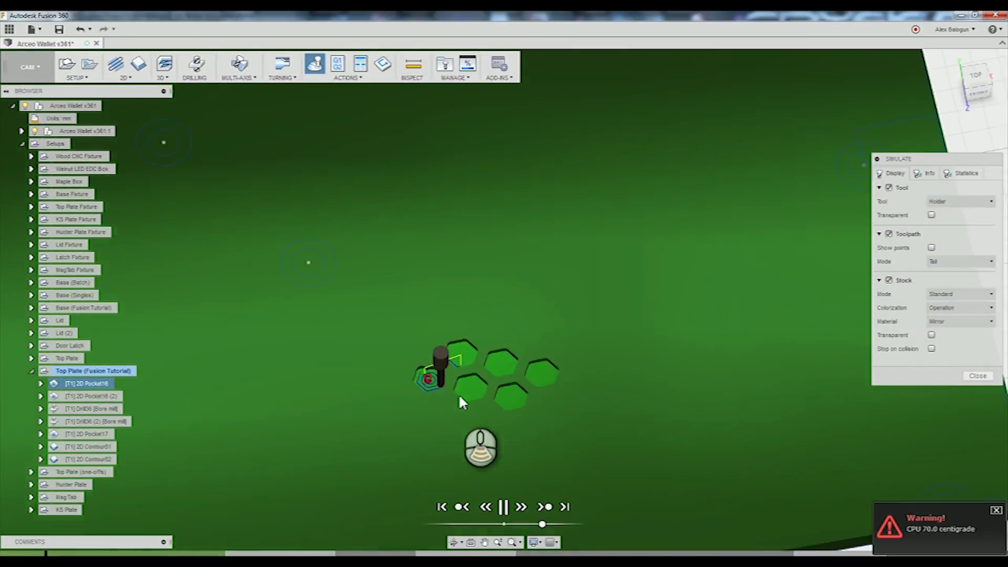
pyautogui.moveTo(415, 402); pyautogui.dragTo(480, 380, button='middle')
pyautogui.scroll(-1, 481, 380)
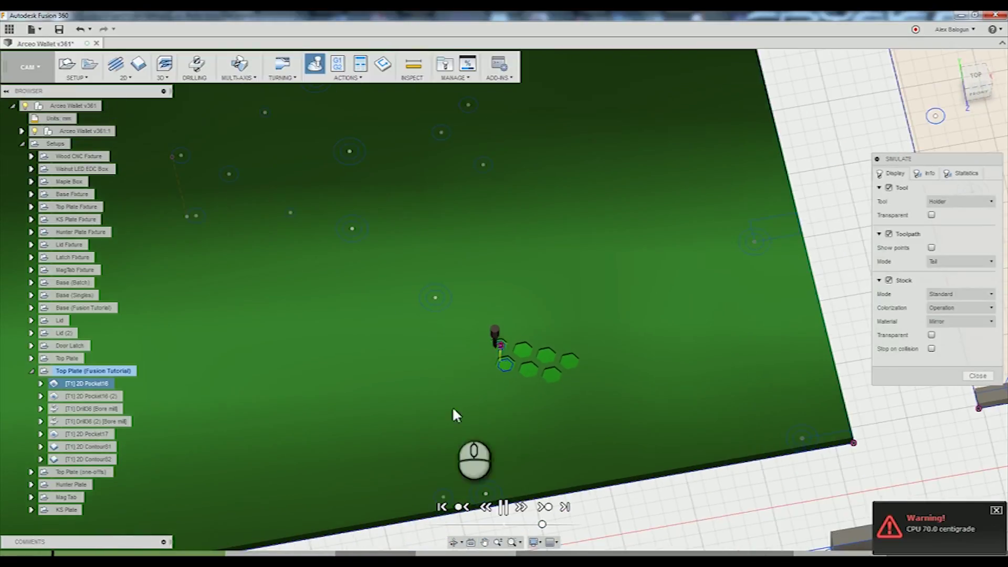
pyautogui.click(69, 552)
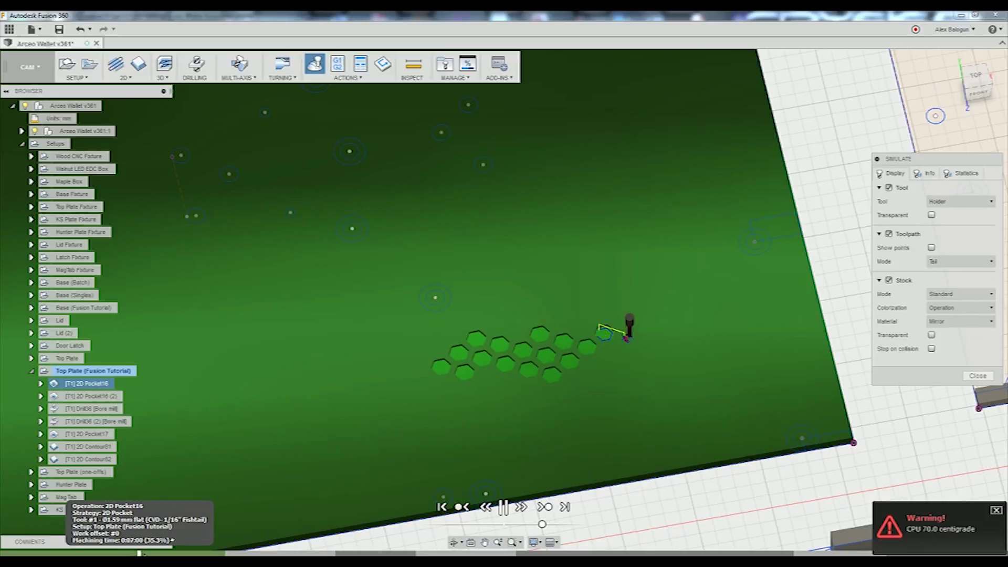
pyautogui.moveTo(200, 552); pyautogui.dragTo(320, 553)
pyautogui.scroll(5, 385, 411)
pyautogui.moveTo(385, 411); pyautogui.dragTo(556, 424, button='middle')
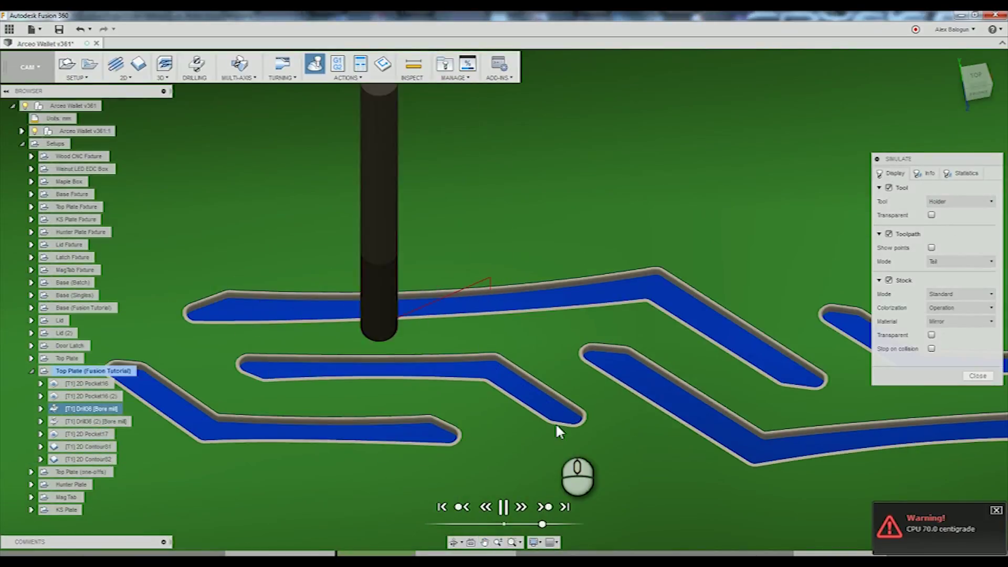
# Follow the simulated 2D Pocket17 operation as it clears the corner cutouts and the hexagon plate's large triangular cutout
pyautogui.scroll(-8, 555, 423)
pyautogui.scroll(-3, 549, 433)
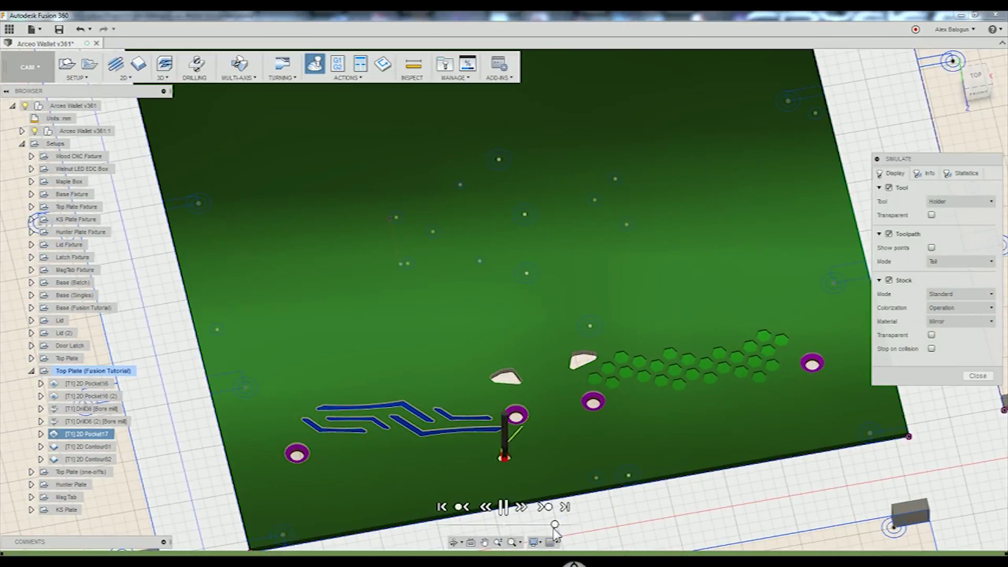
pyautogui.scroll(5, 609, 452)
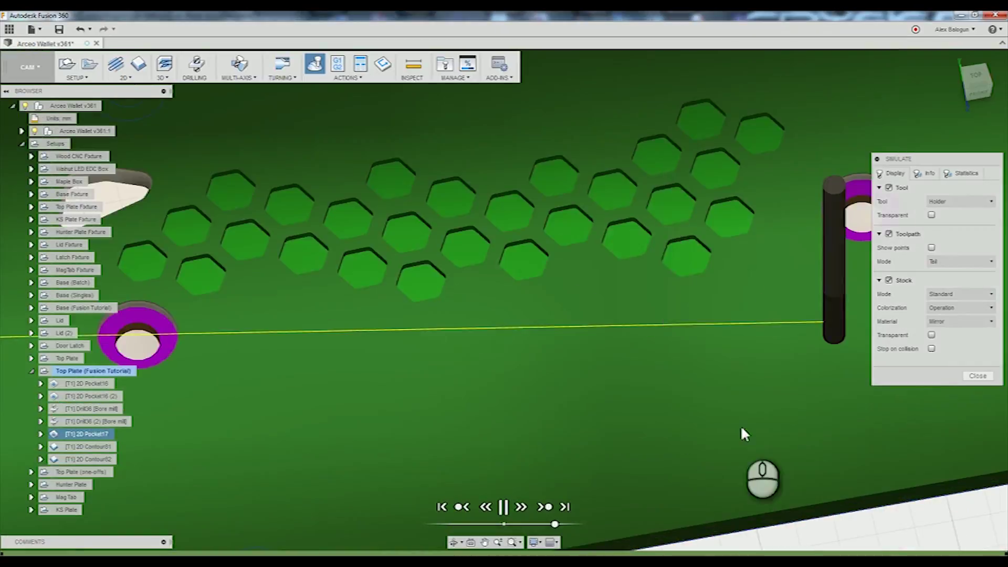
pyautogui.moveTo(453, 369)
pyautogui.keyDown('shift'); pyautogui.mouseDown(button='middle')
pyautogui.moveTo(472, 383)
pyautogui.moveTo(464, 387)
pyautogui.moveTo(529, 371)
pyautogui.mouseUp(button='middle'); pyautogui.keyUp('shift')
pyautogui.keyDown('shift'); pyautogui.moveTo(454, 430); pyautogui.dragTo(455, 382, button='middle'); pyautogui.keyUp('shift')
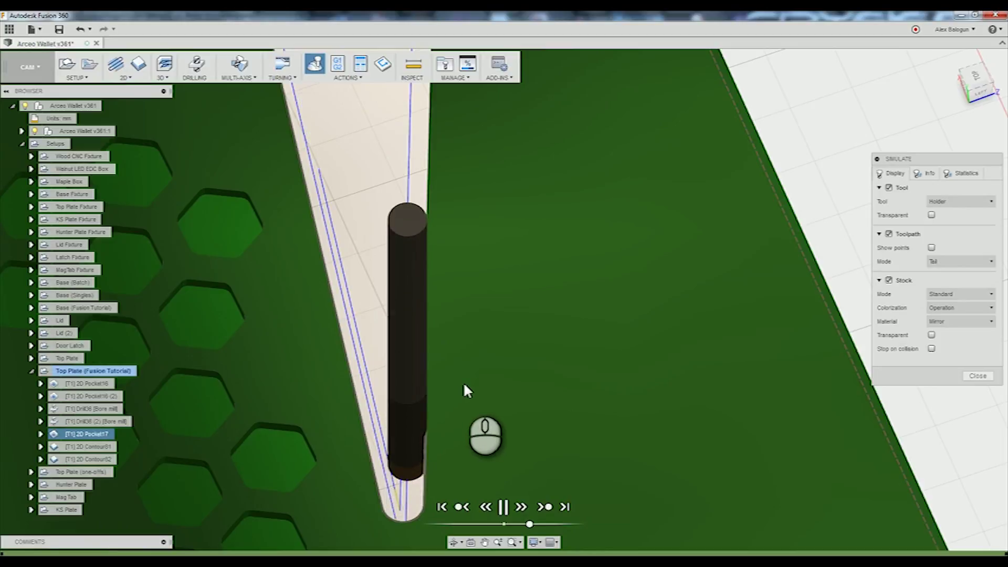
pyautogui.moveTo(460, 306)
pyautogui.mouseDown(button='middle')
pyautogui.moveTo(476, 278)
pyautogui.moveTo(458, 290)
pyautogui.mouseUp(button='middle')
pyautogui.moveTo(551, 209); pyautogui.dragTo(528, 345, button='middle')
pyautogui.scroll(-3, 524, 335)
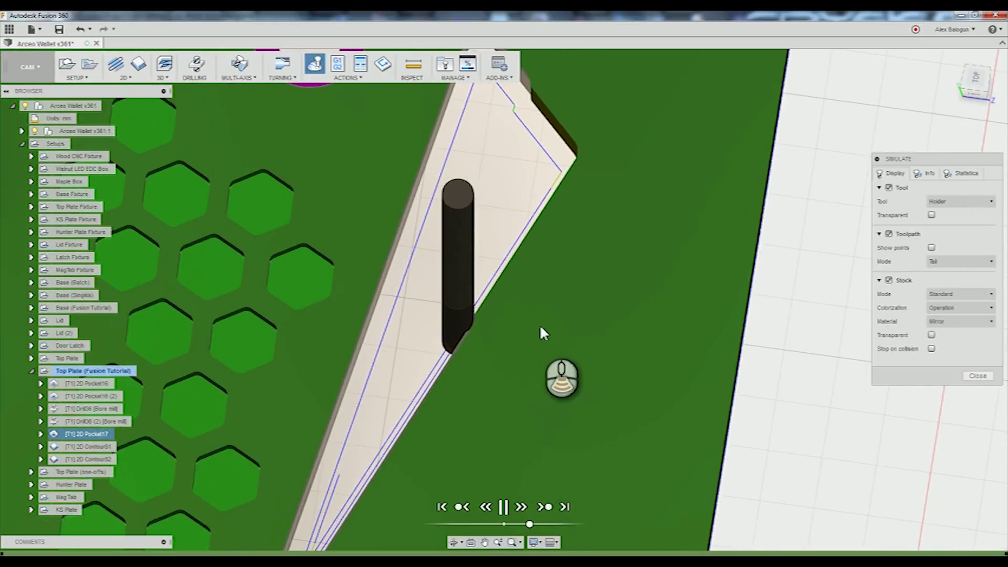
pyautogui.moveTo(556, 252); pyautogui.dragTo(682, 323, button='middle')
pyautogui.scroll(-1, 553, 338)
pyautogui.keyDown('shift'); pyautogui.middleClick(565, 312); pyautogui.keyUp('shift')
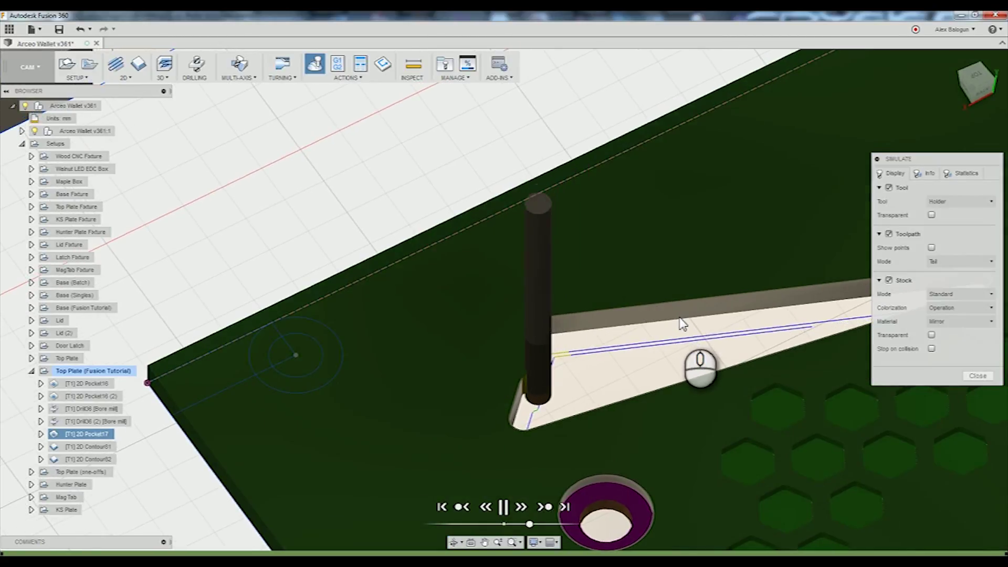
pyautogui.scroll(-5, 697, 403)
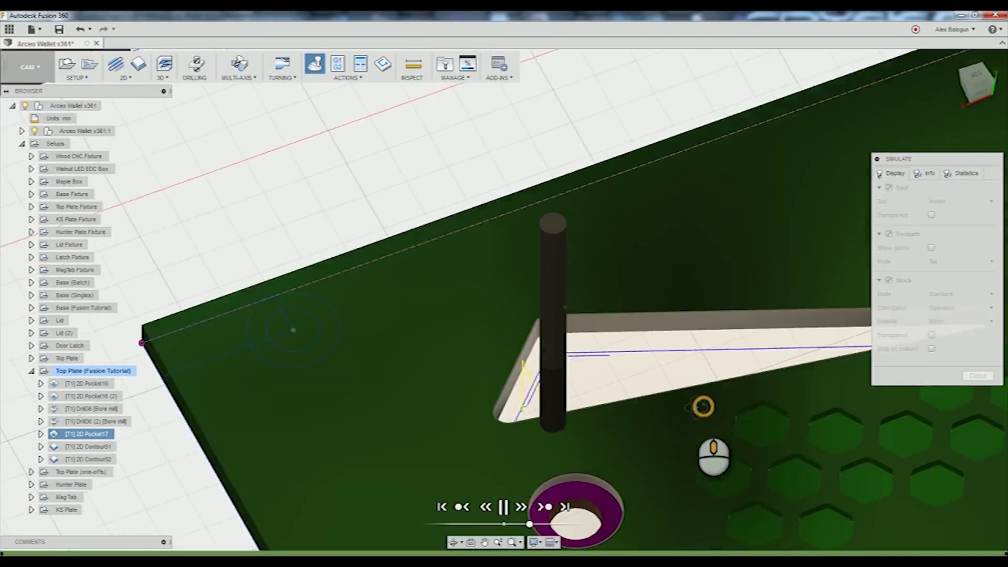
pyautogui.scroll(3, 677, 423)
pyautogui.scroll(-2, 642, 370)
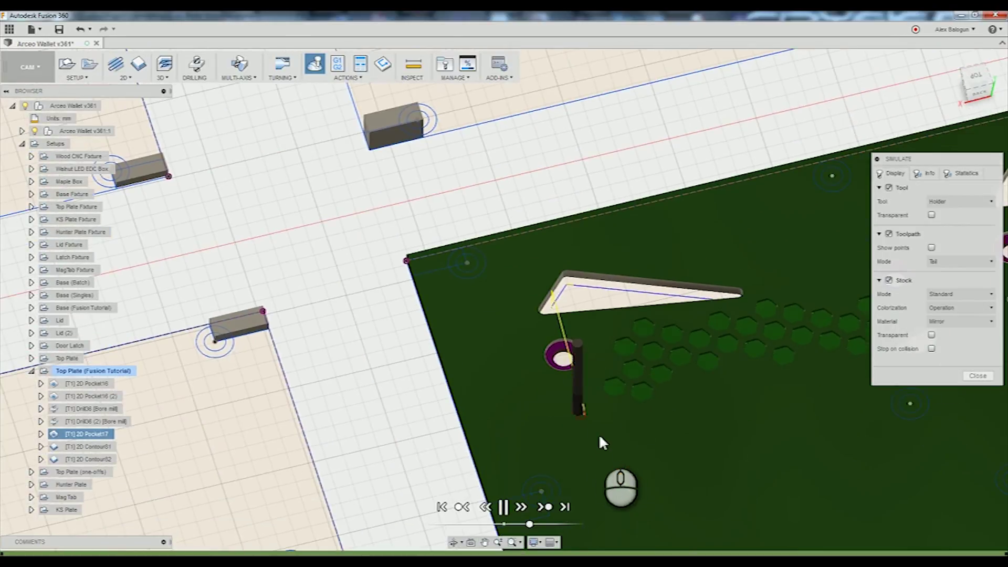
# Speed up the simulation and follow the outer contour cut around the hexagon-patterned plate
pyautogui.scroll(5, 599, 435)
pyautogui.moveTo(530, 525); pyautogui.dragTo(549, 525)
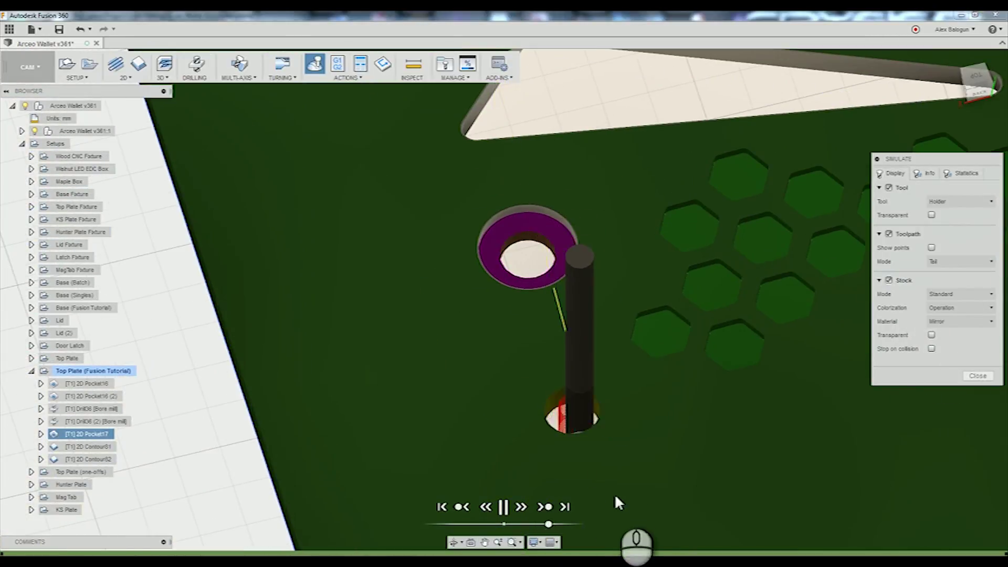
pyautogui.moveTo(743, 451); pyautogui.dragTo(547, 471, button='middle')
pyautogui.scroll(-4, 549, 467)
pyautogui.scroll(-3, 358, 461)
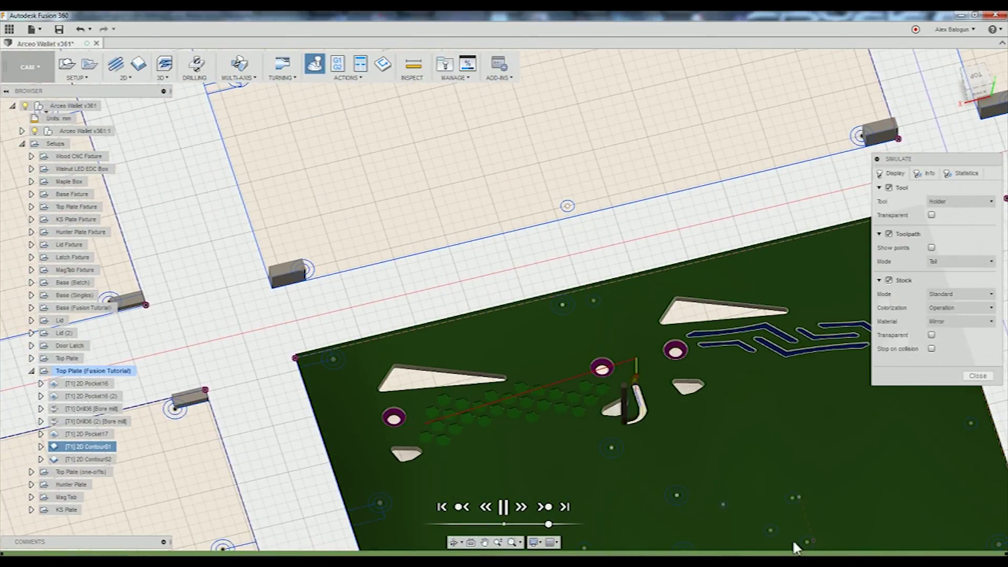
pyautogui.scroll(-2, 704, 468)
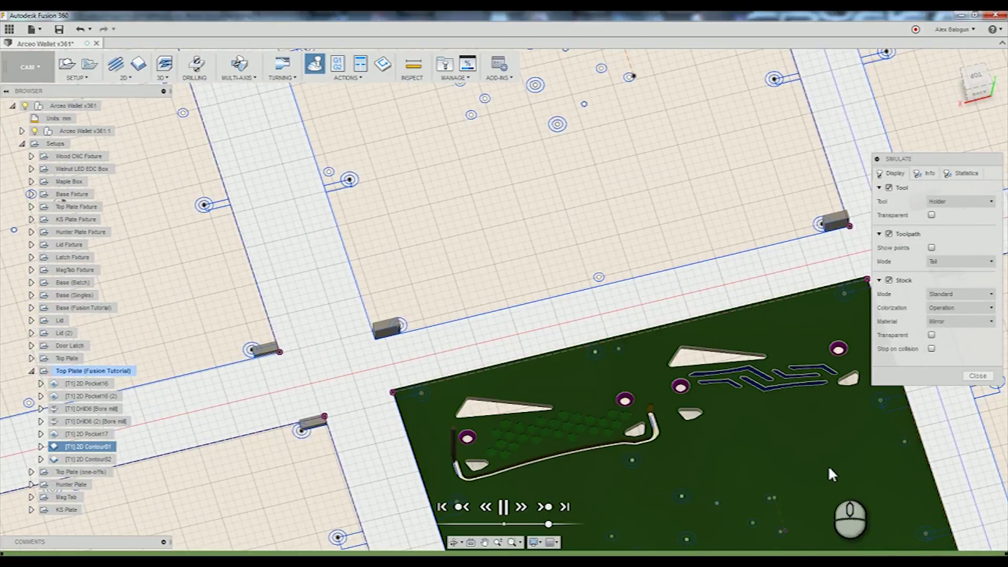
pyautogui.scroll(3, 678, 430)
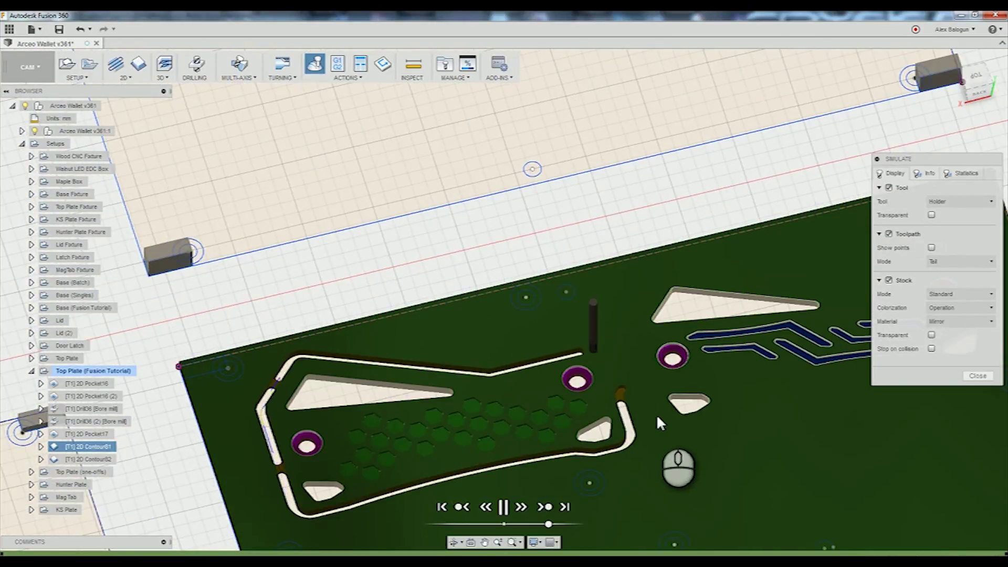
# Pause the simulation during the outer contour and examine the holding tabs around the hexagon-patterned plate
pyautogui.scroll(3, 654, 410)
pyautogui.keyDown('shift'); pyautogui.moveTo(677, 427); pyautogui.dragTo(715, 427, button='middle'); pyautogui.keyUp('shift')
pyautogui.click(505, 507)
pyautogui.scroll(1, 537, 417)
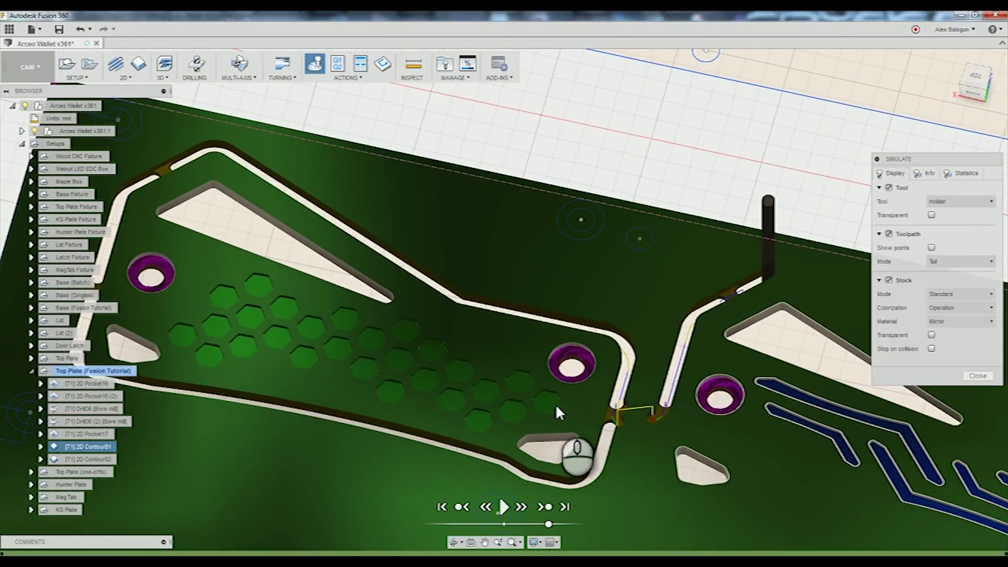
pyautogui.keyDown('shift'); pyautogui.moveTo(432, 319); pyautogui.dragTo(456, 345, button='middle'); pyautogui.keyUp('shift')
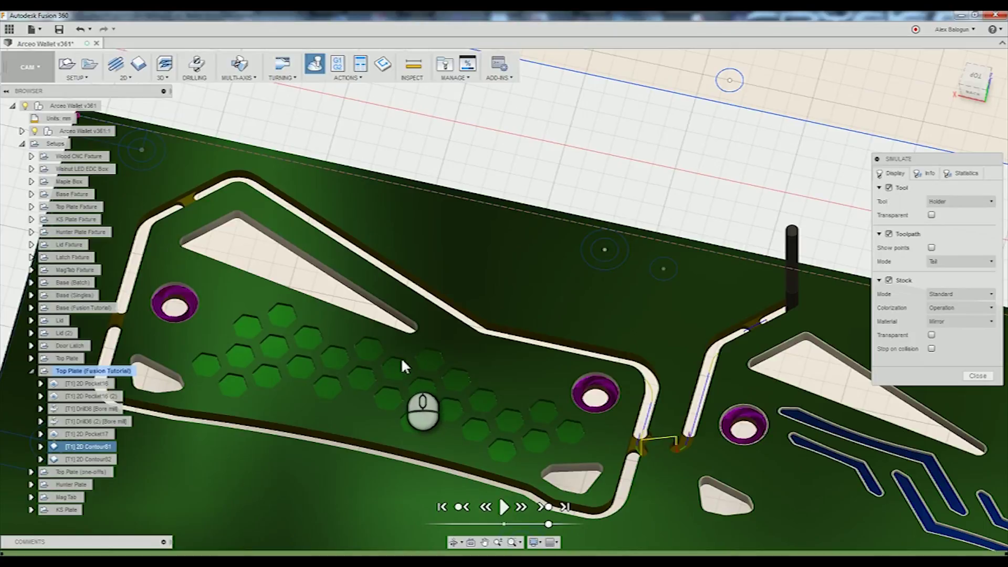
pyautogui.moveTo(401, 357); pyautogui.dragTo(496, 347, button='middle')
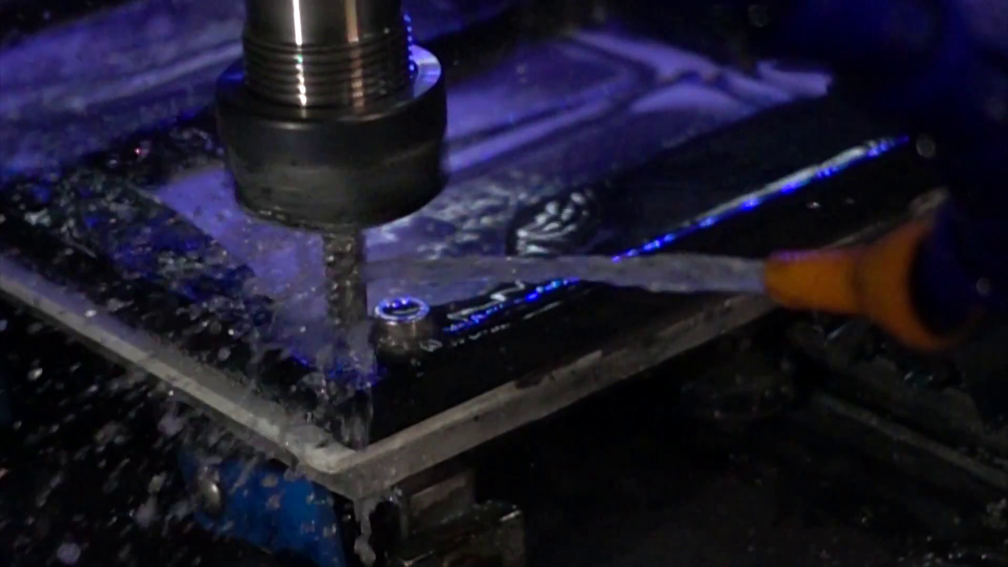